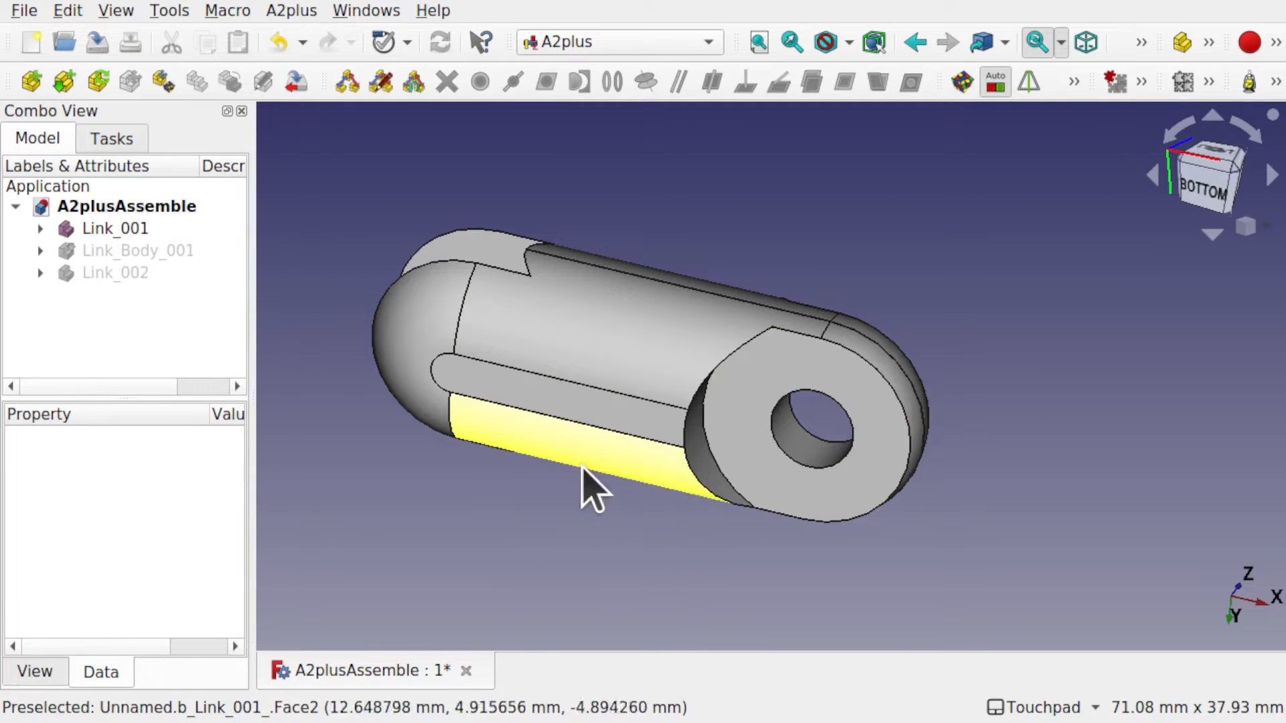
Show the hidden Link_Body_001 and Link_002 parts again.
{"action": "left_click", "coordinate": [153, 248]}
{"action": "key", "text": "space"}
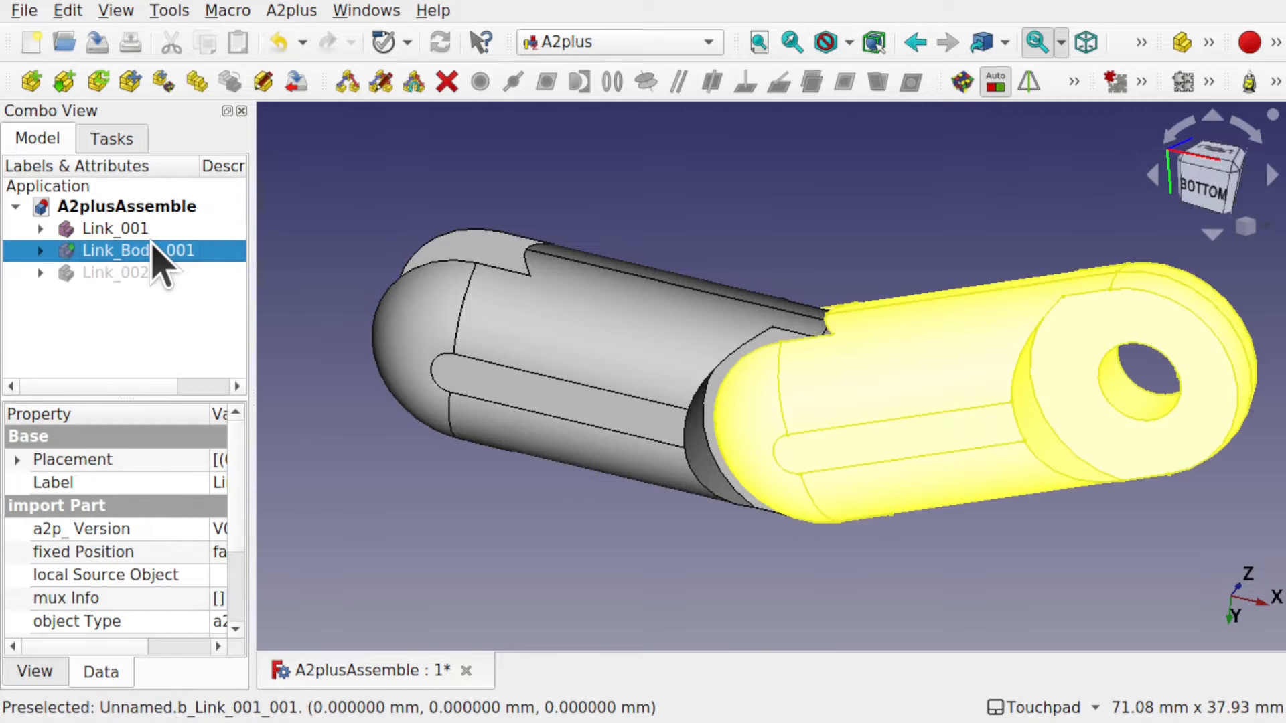
{"action": "left_click", "coordinate": [139, 272]}
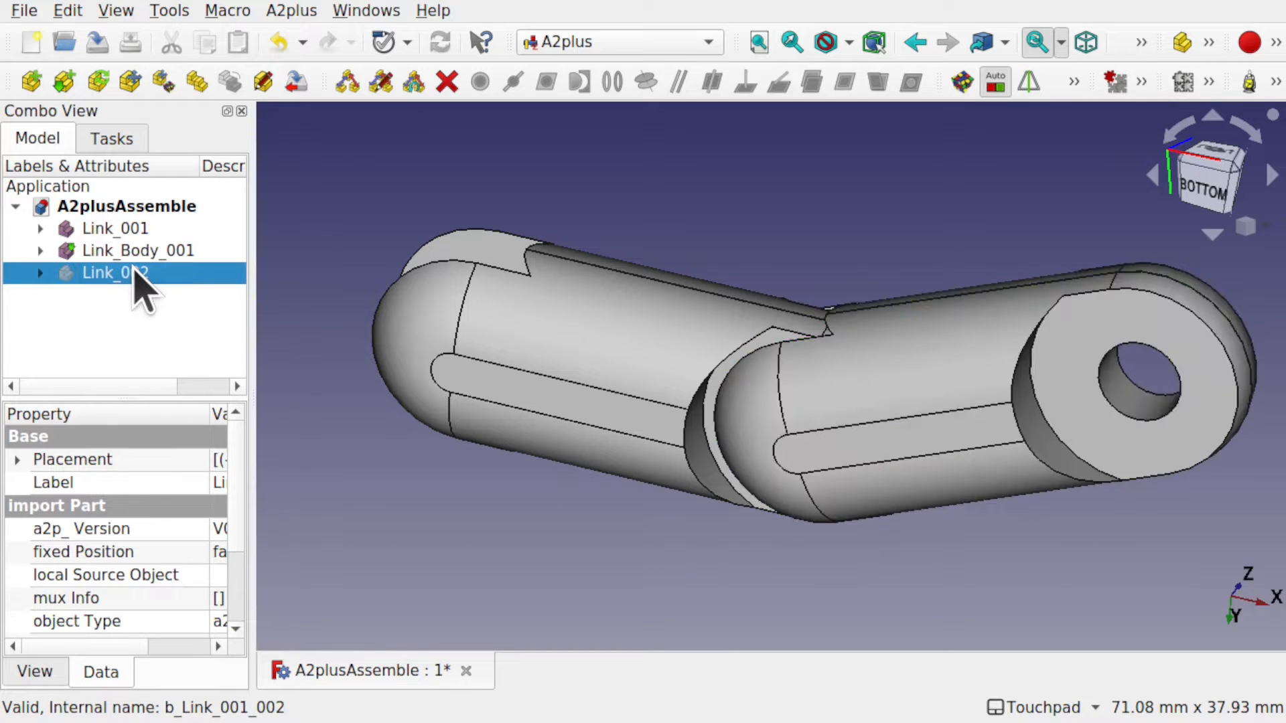
{"action": "key", "text": "space"}
Swing the three-link chain around its pins with A2plus 'Move part under constraints'.
{"action": "scroll", "coordinate": [755, 373], "scroll_direction": "down", "scroll_amount": 4}
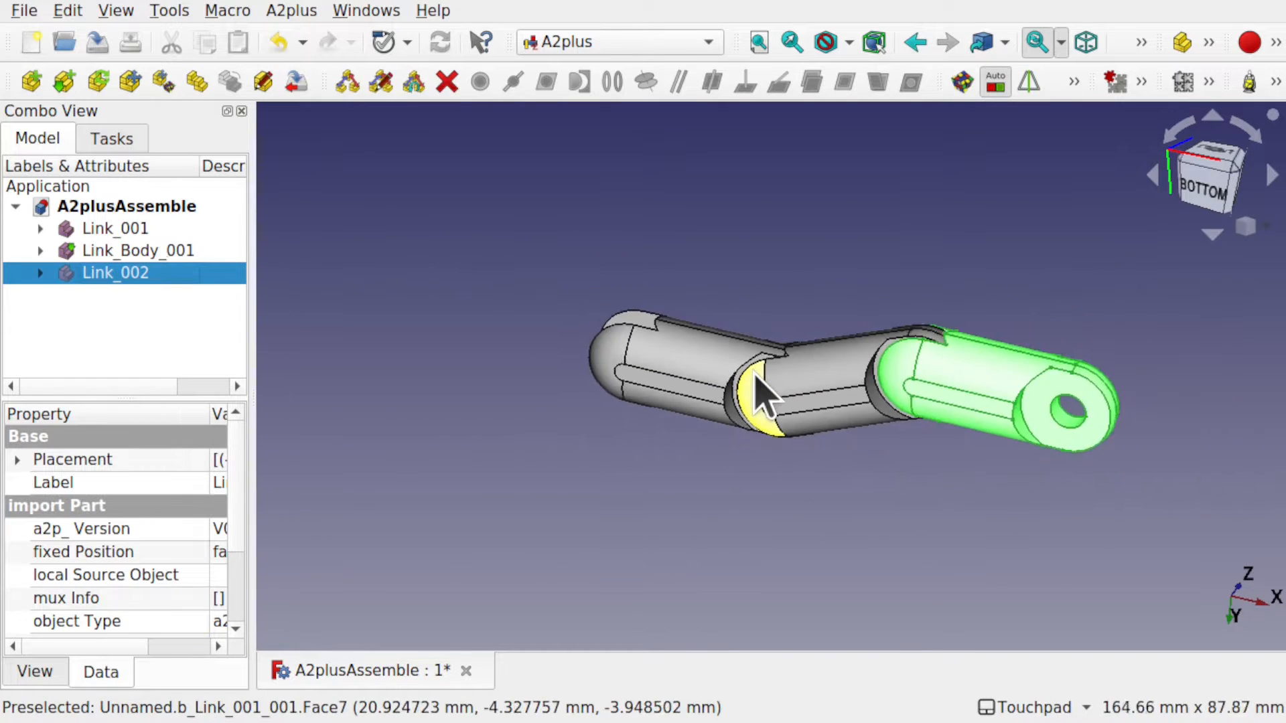
{"action": "left_click_drag", "start_coordinate": [873, 261], "coordinate": [770, 248], "text": "alt"}
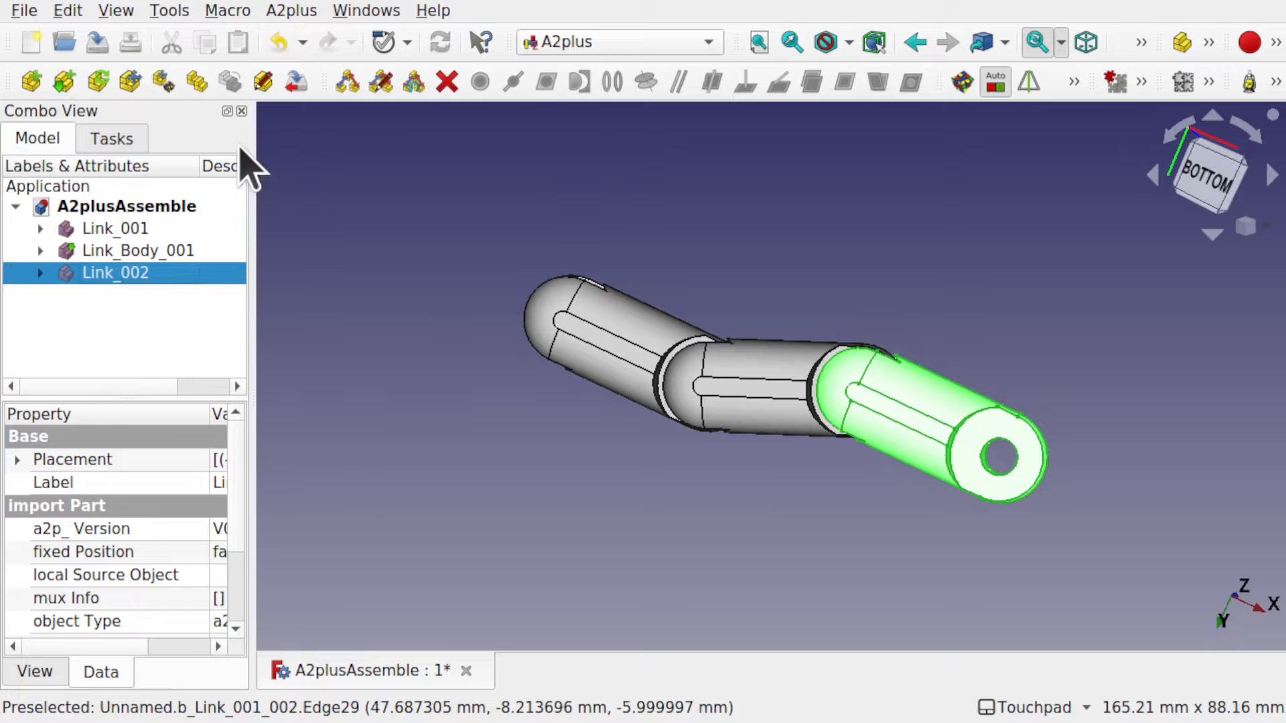
{"action": "left_click", "coordinate": [171, 80]}
{"action": "left_click", "coordinate": [914, 423]}
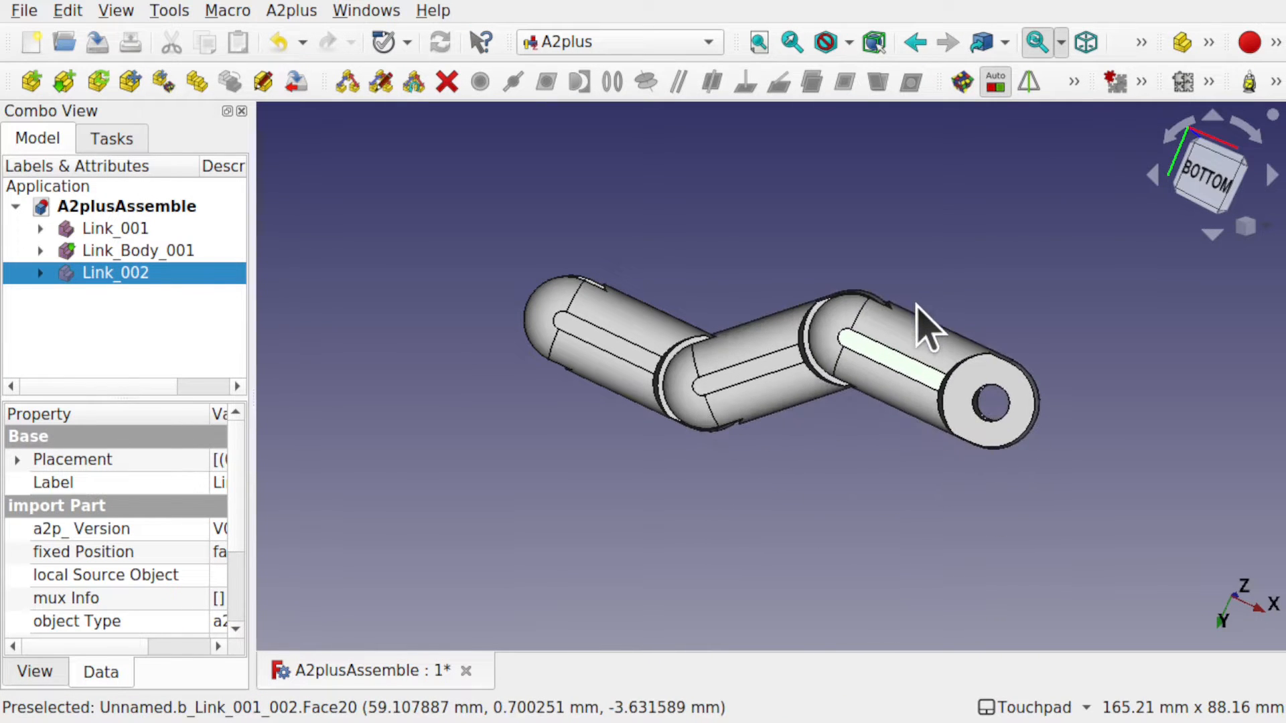
{"action": "left_click_drag", "start_coordinate": [918, 307], "coordinate": [815, 423], "text": "alt"}
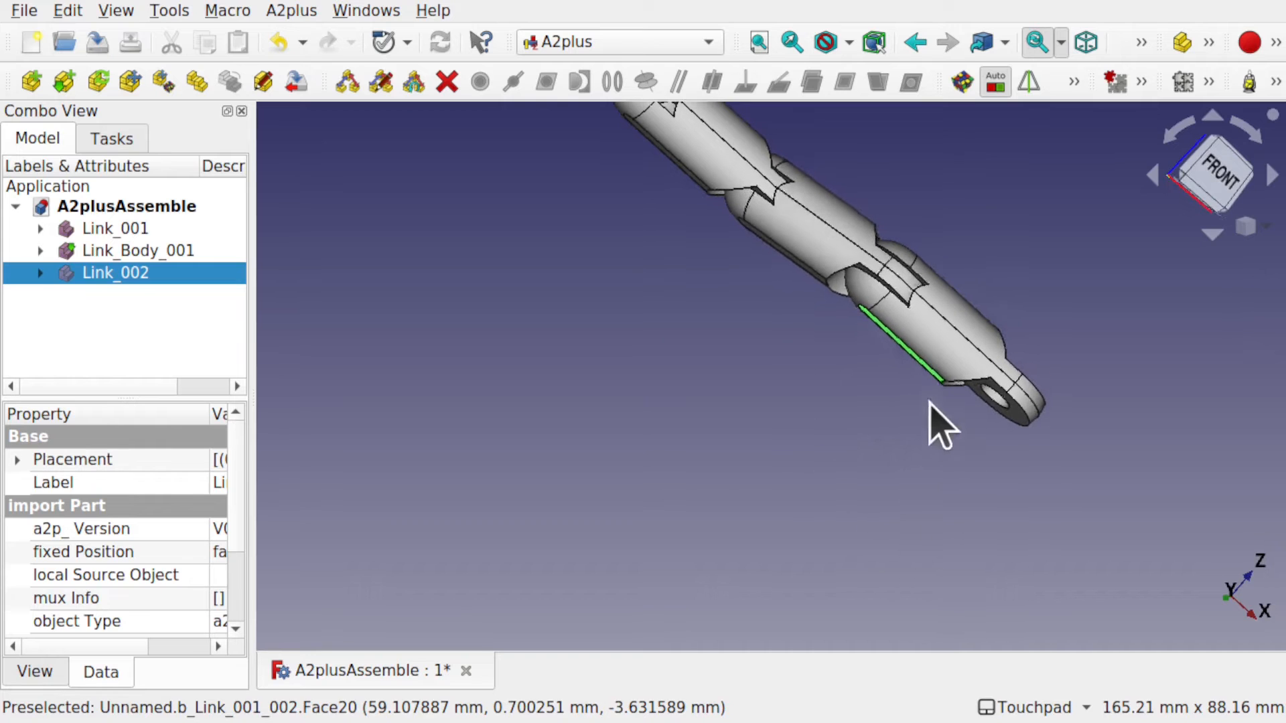
{"action": "left_click_drag", "start_coordinate": [911, 322], "coordinate": [1025, 176], "text": "alt"}
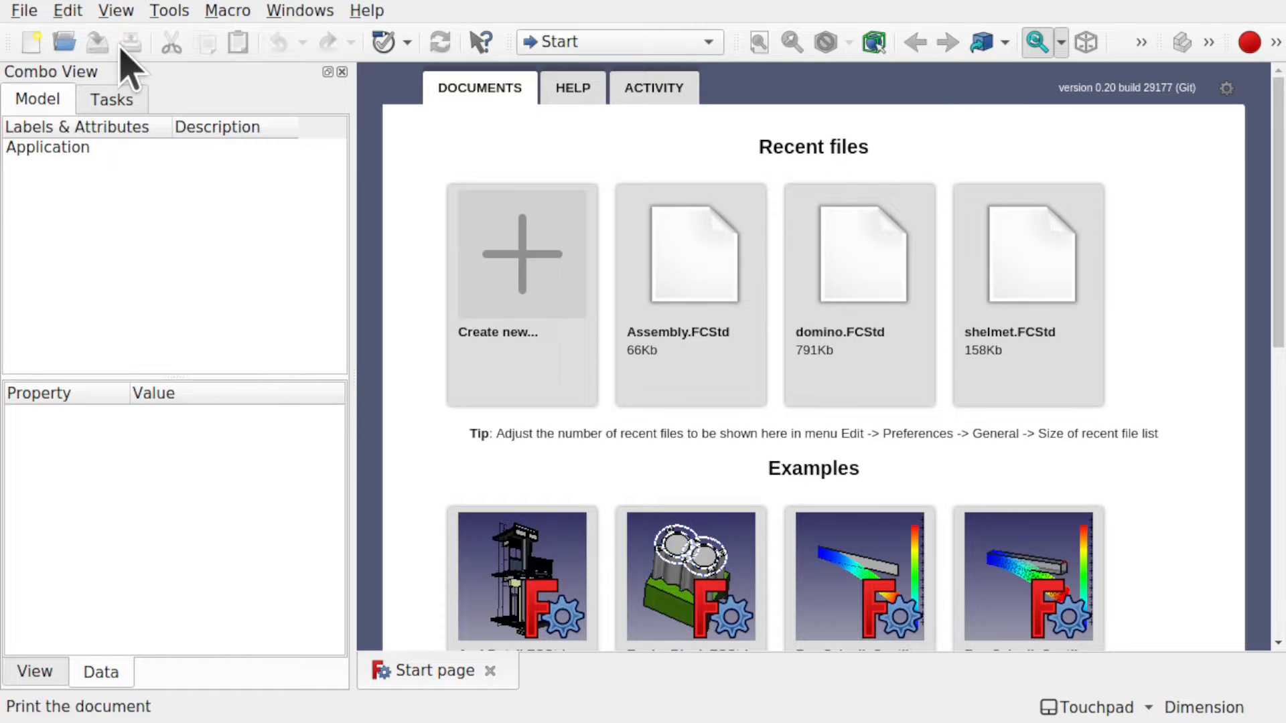
Install the A2plus addon from the Addon Manager, filtered by 'a2'.
{"action": "left_click", "coordinate": [161, 10]}
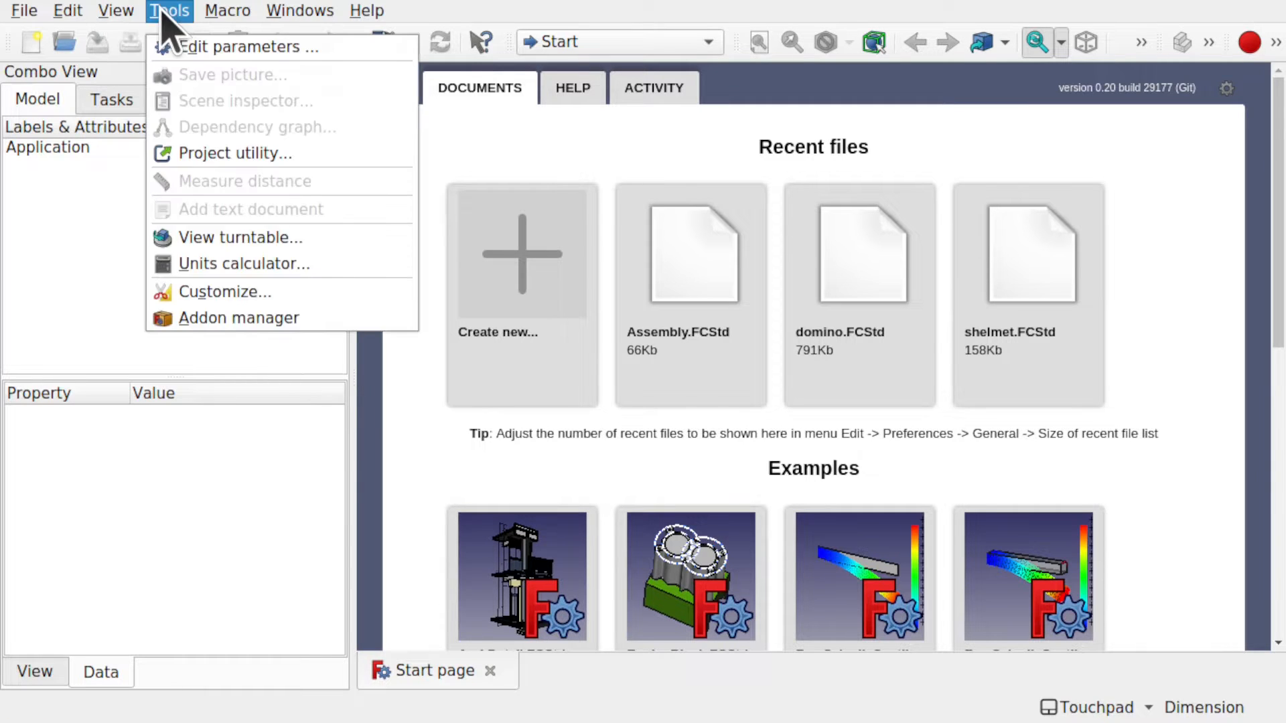
{"action": "left_click", "coordinate": [257, 308]}
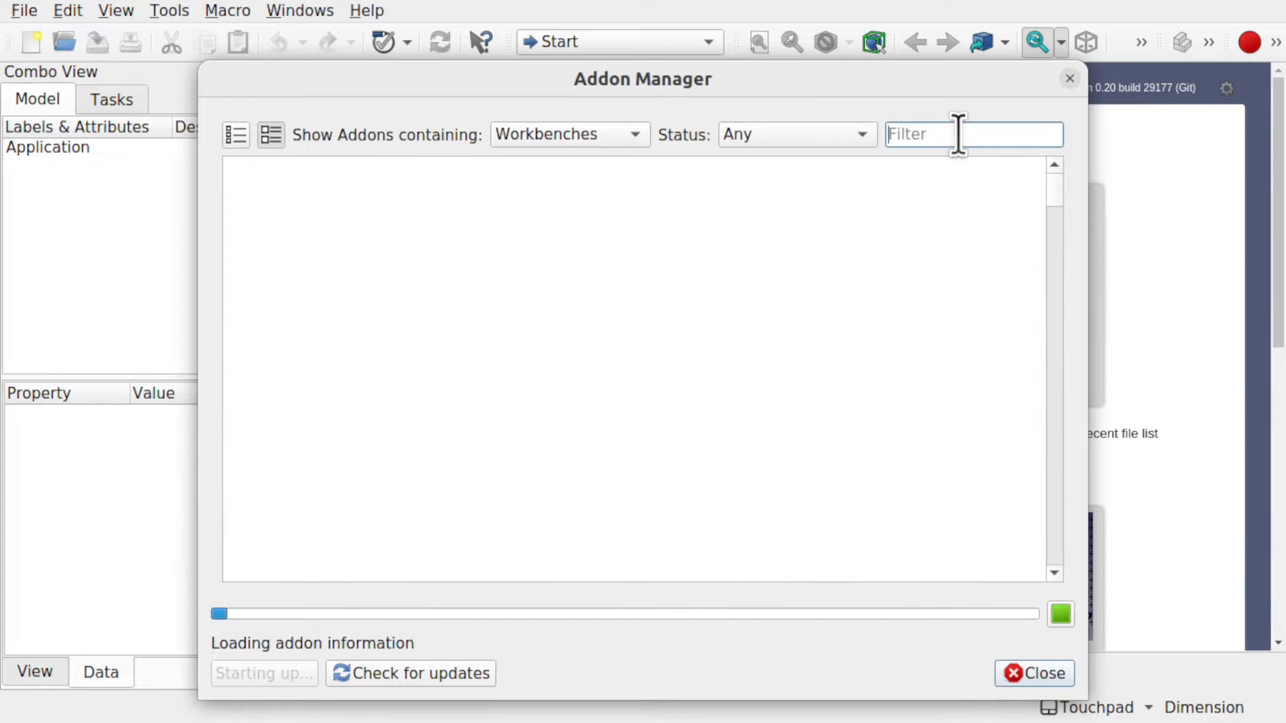
{"action": "type", "text": "a"}
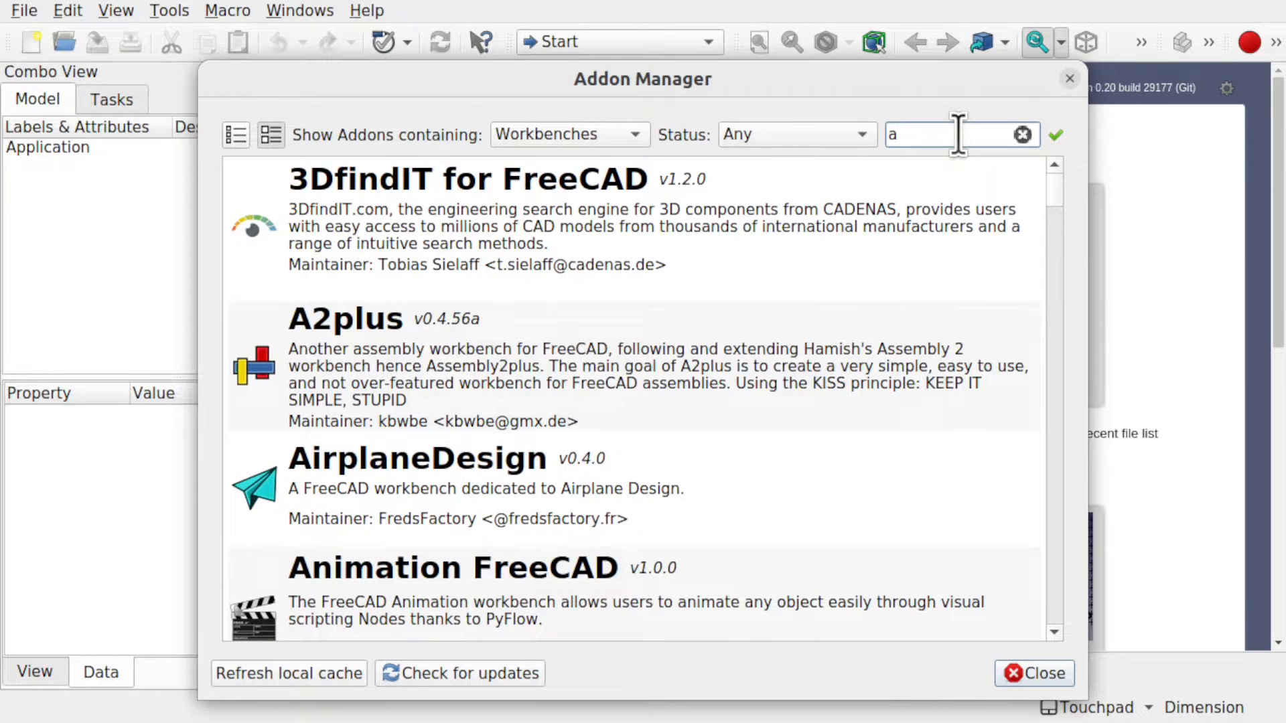
{"action": "type", "text": "2"}
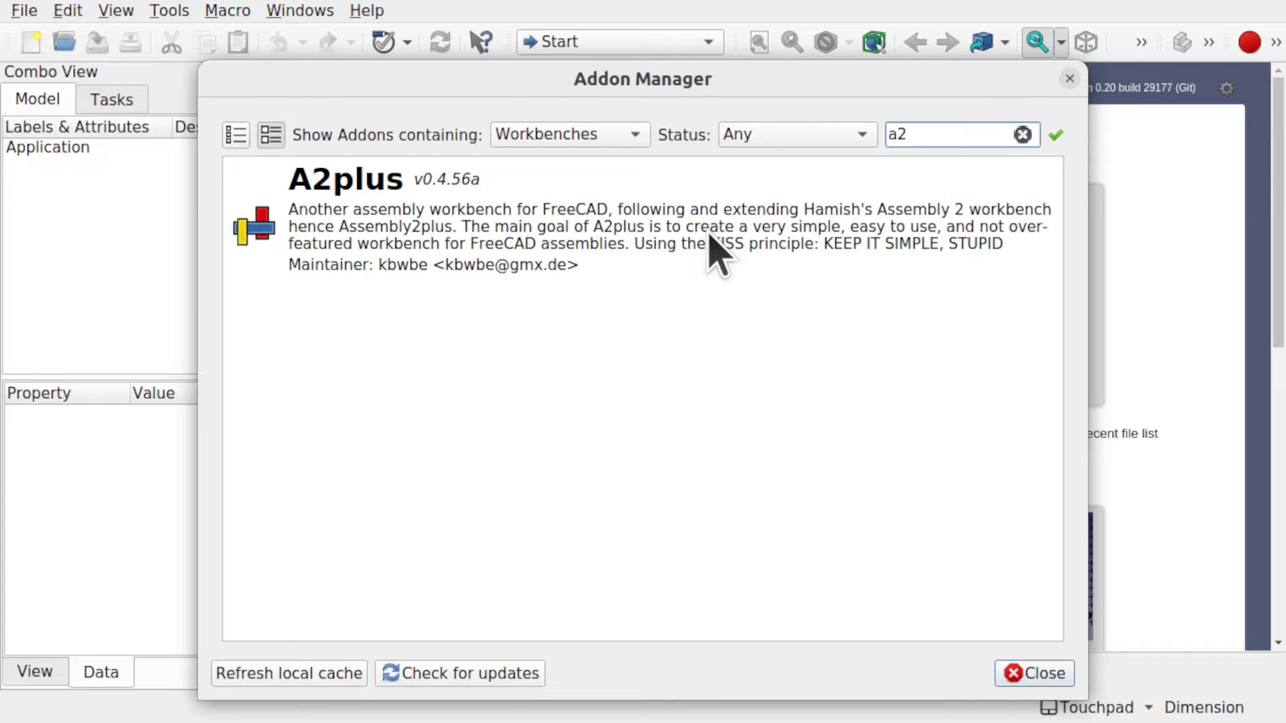
{"action": "left_click", "coordinate": [593, 214]}
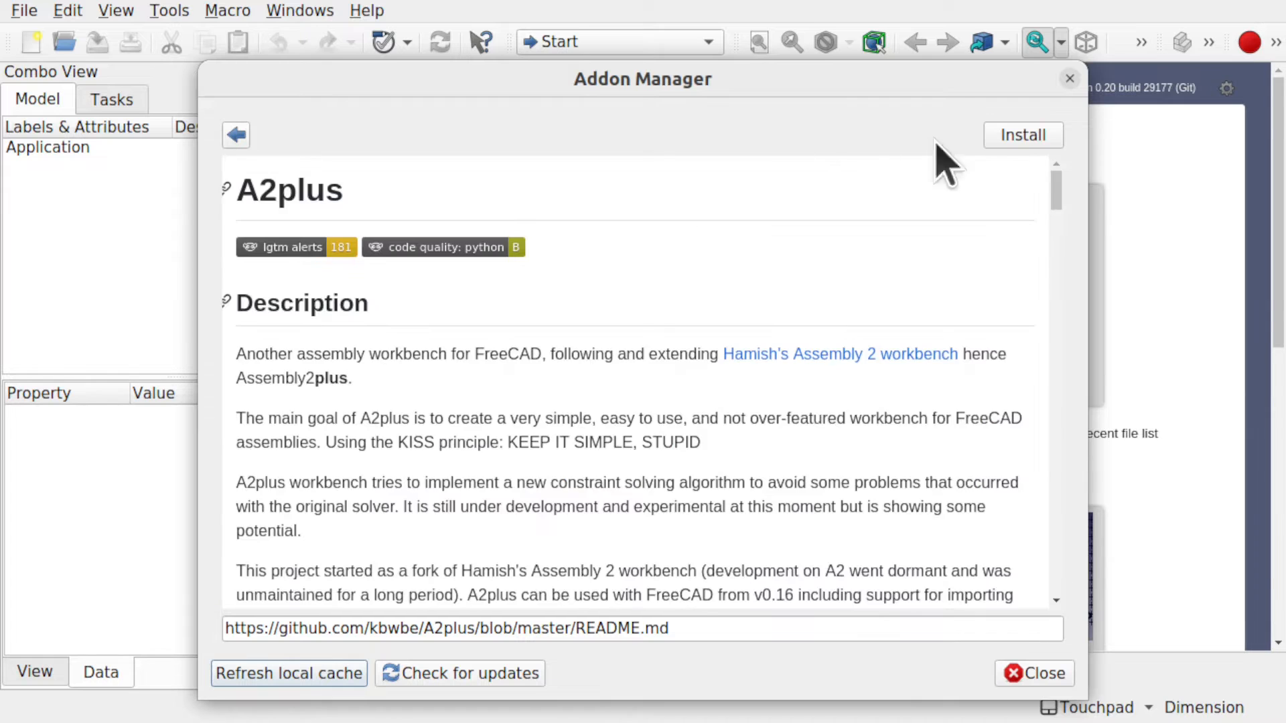
{"action": "left_click", "coordinate": [1017, 141]}
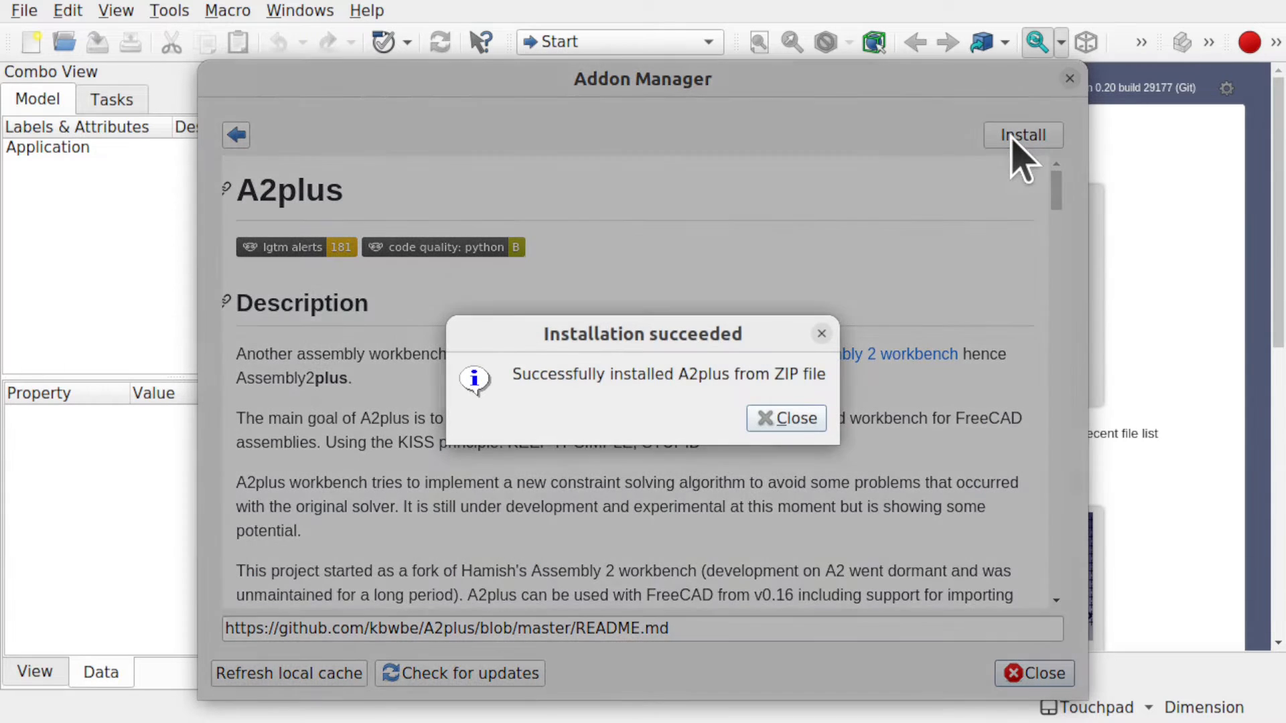
{"action": "left_click", "coordinate": [797, 423]}
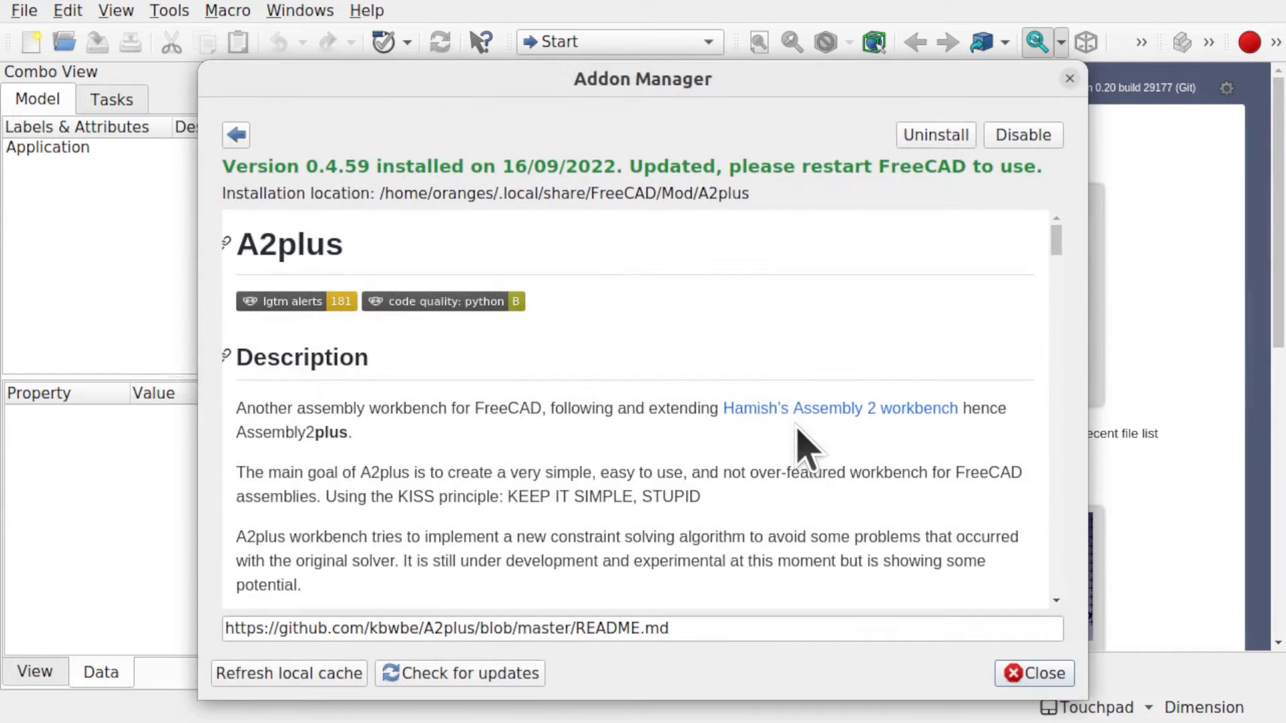
Restart FreeCAD to load A2plus and create a new empty document.
{"action": "left_click", "coordinate": [1041, 679]}
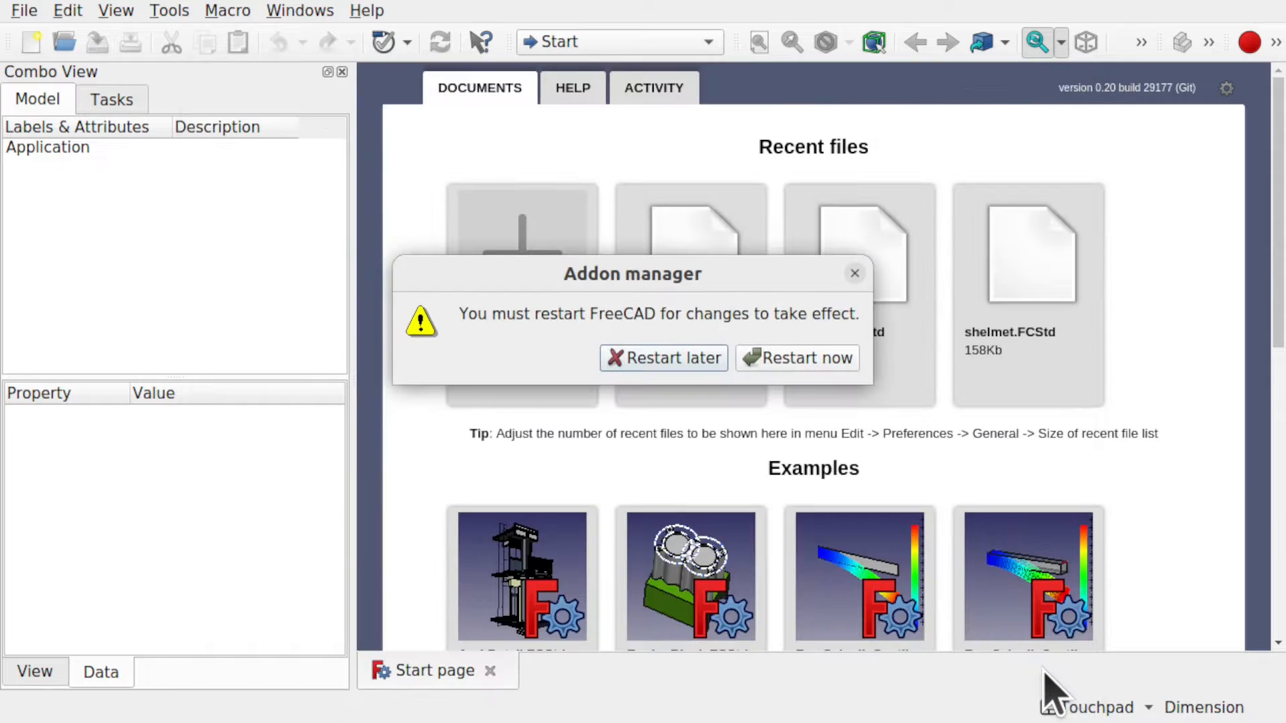
{"action": "left_click", "coordinate": [797, 358]}
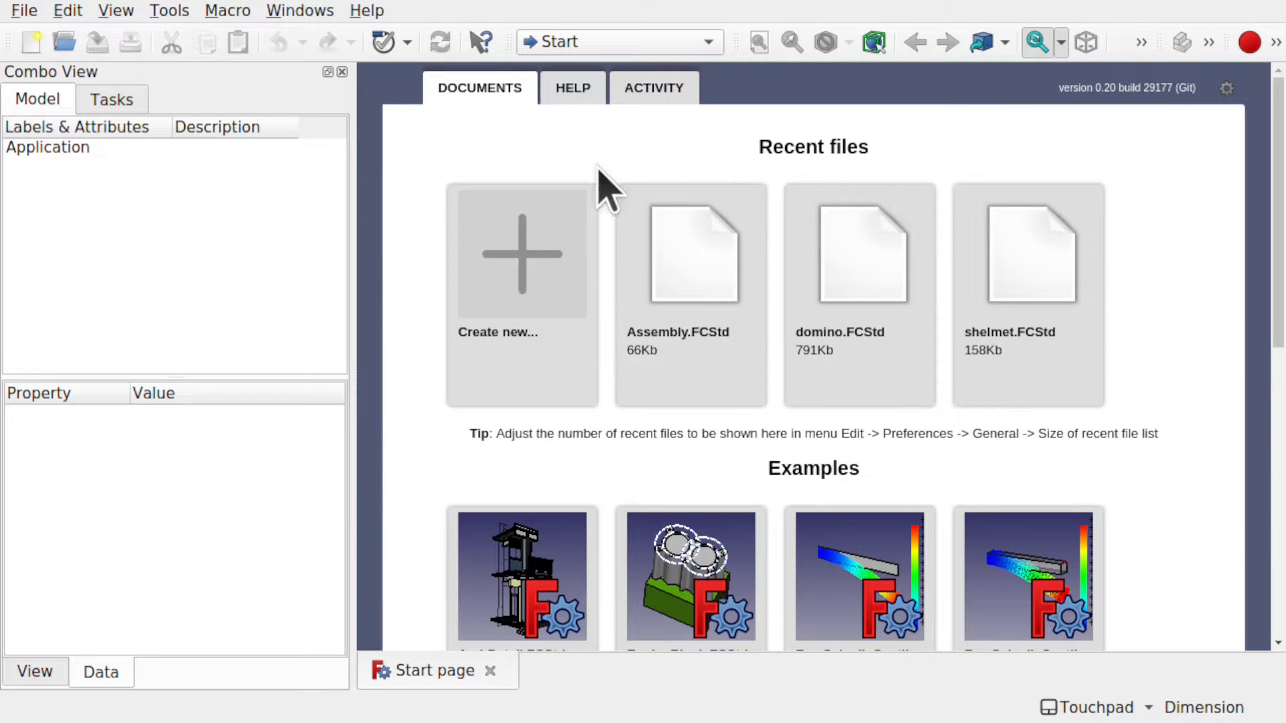
{"action": "left_click", "coordinate": [545, 258]}
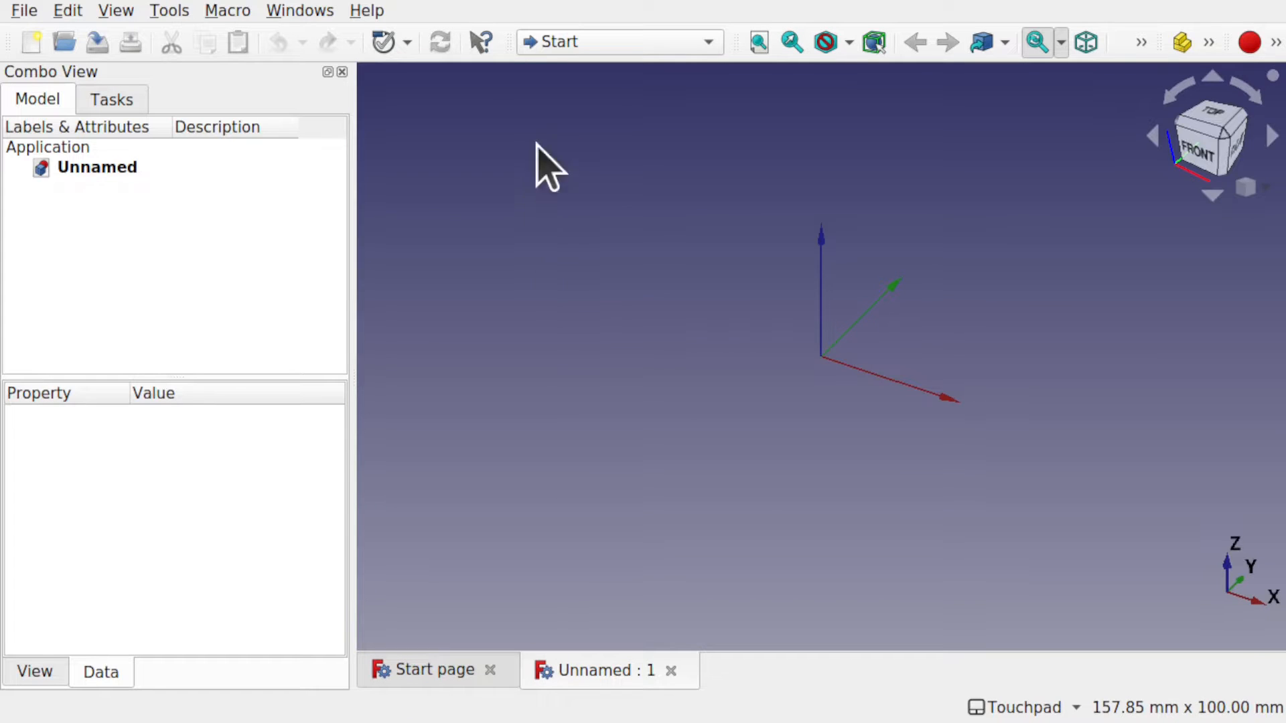
Switch the Unnamed document to the Part Design workbench.
{"action": "left_click", "coordinate": [609, 41]}
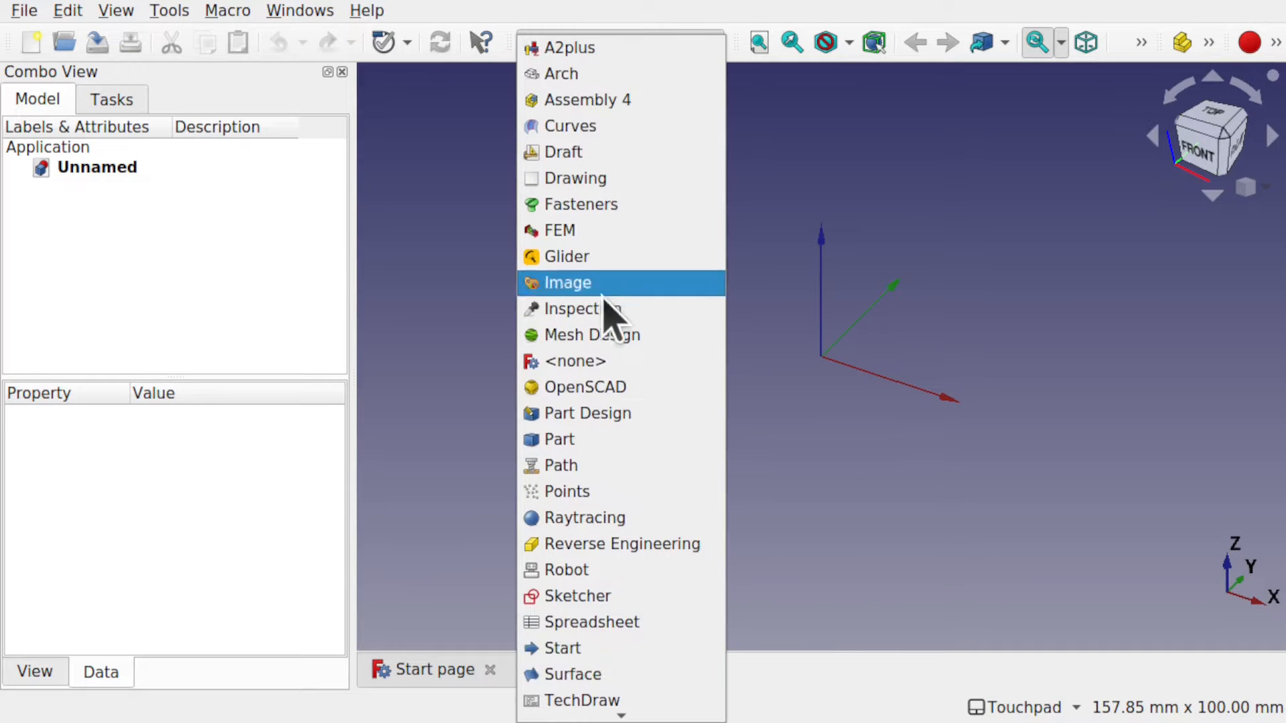
{"action": "left_click", "coordinate": [598, 413]}
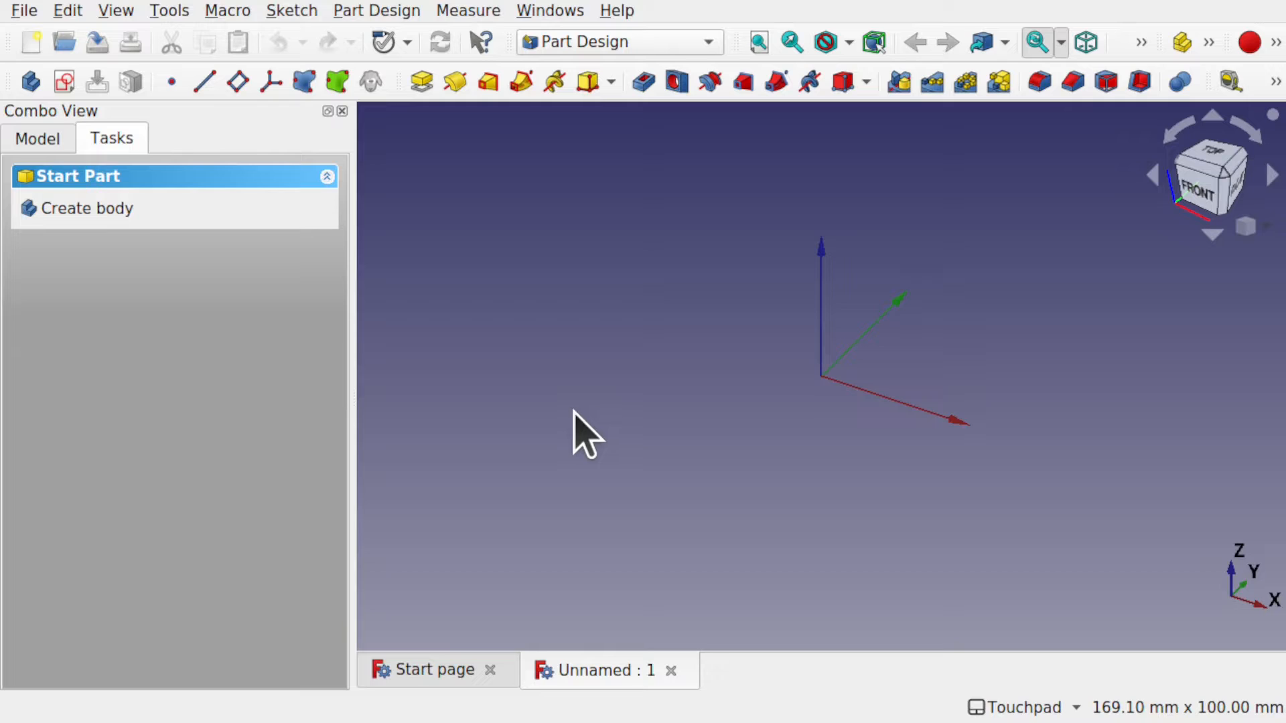
Create a body with a new sketch on the XY plane.
{"action": "left_click", "coordinate": [106, 218]}
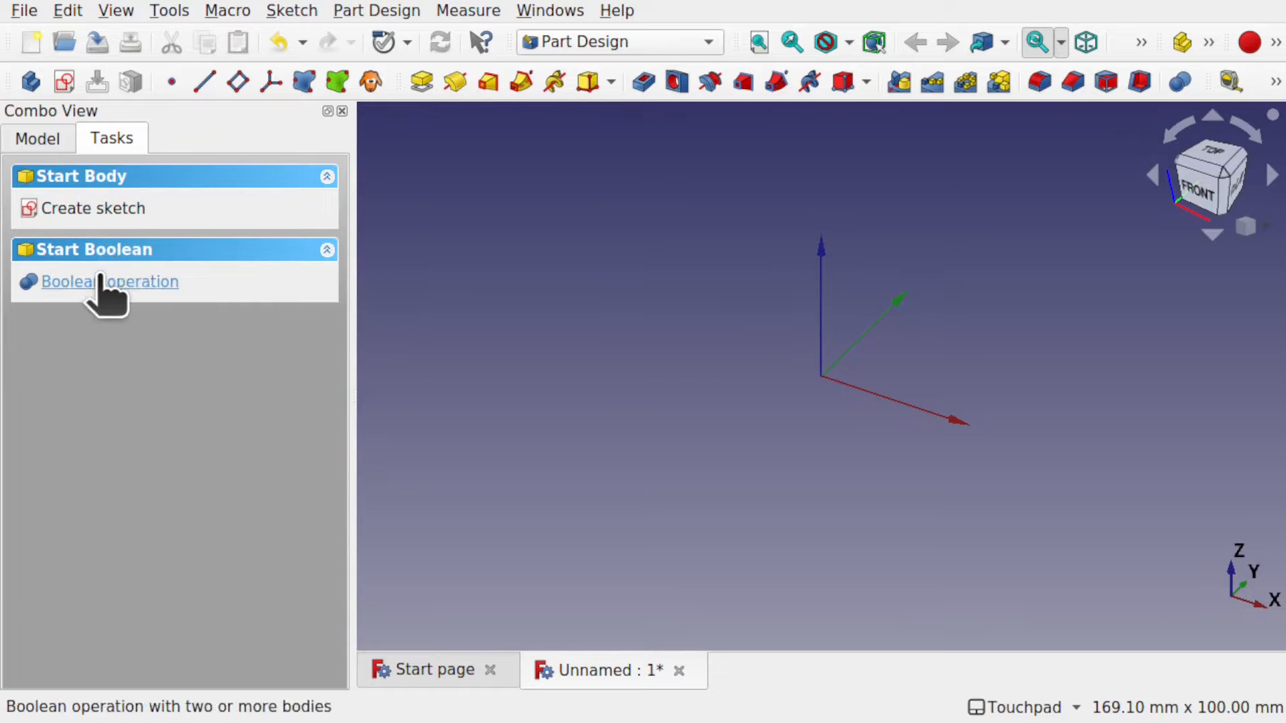
{"action": "left_click", "coordinate": [122, 214]}
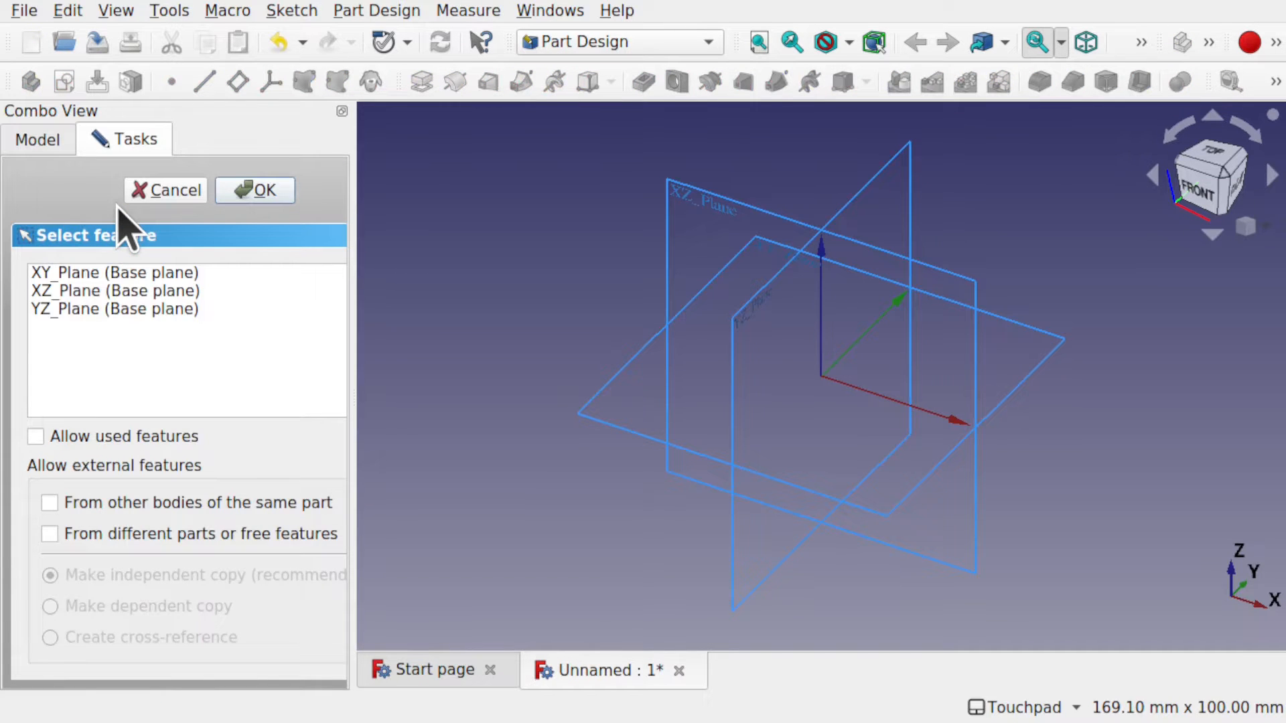
{"action": "left_click", "coordinate": [97, 274]}
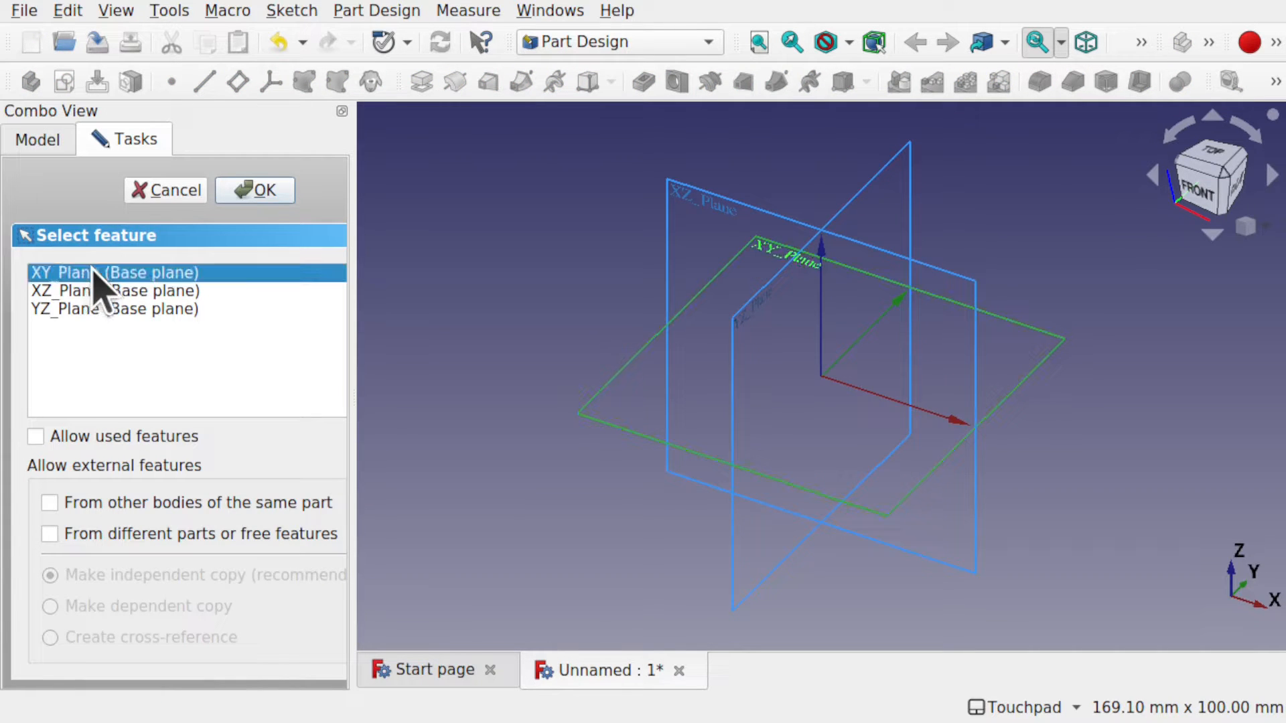
{"action": "left_click", "coordinate": [264, 186]}
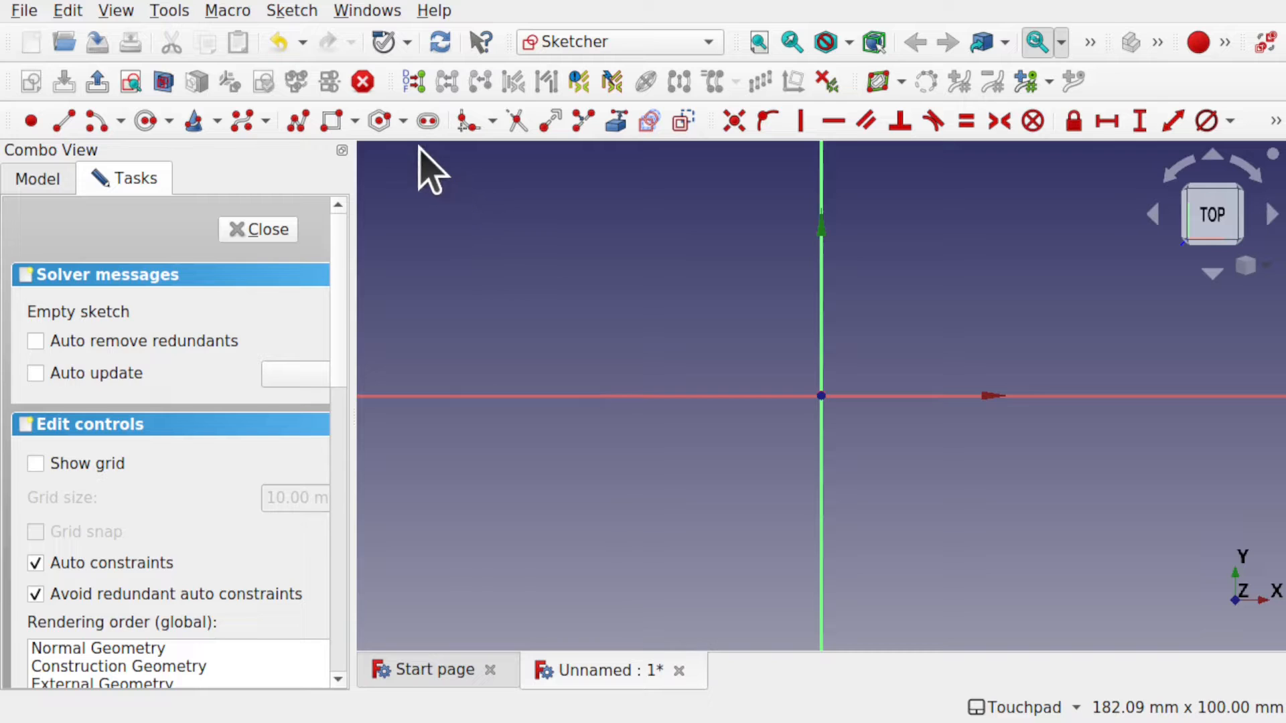
Draw a horizontal slot from the origin and delete its redundant constraint.
{"action": "left_click", "coordinate": [427, 121]}
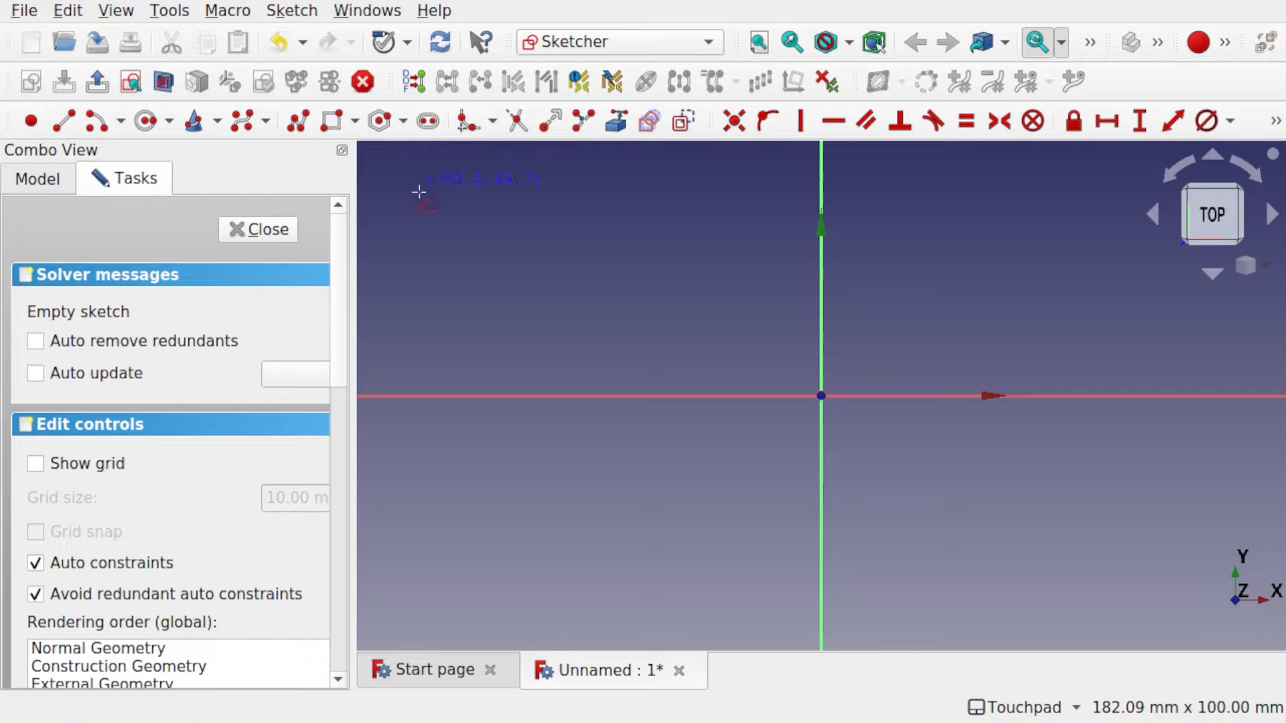
{"action": "left_click", "coordinate": [821, 395]}
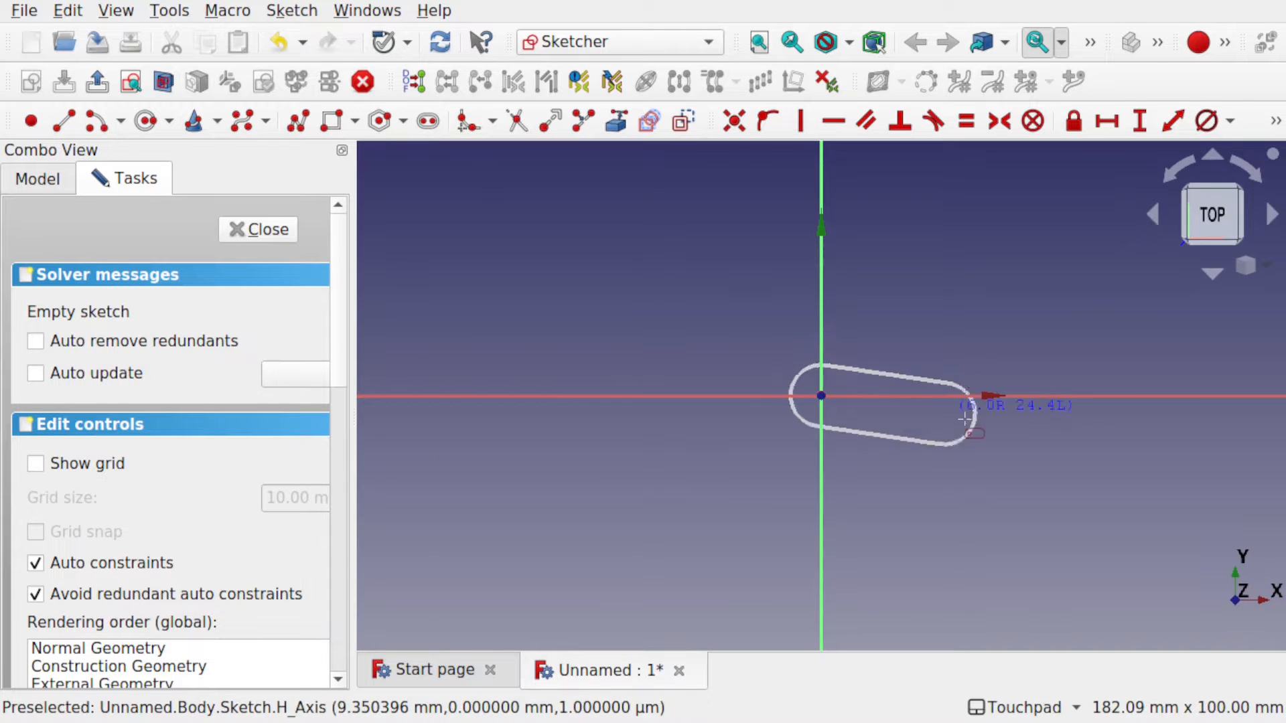
{"action": "left_click", "coordinate": [1099, 393]}
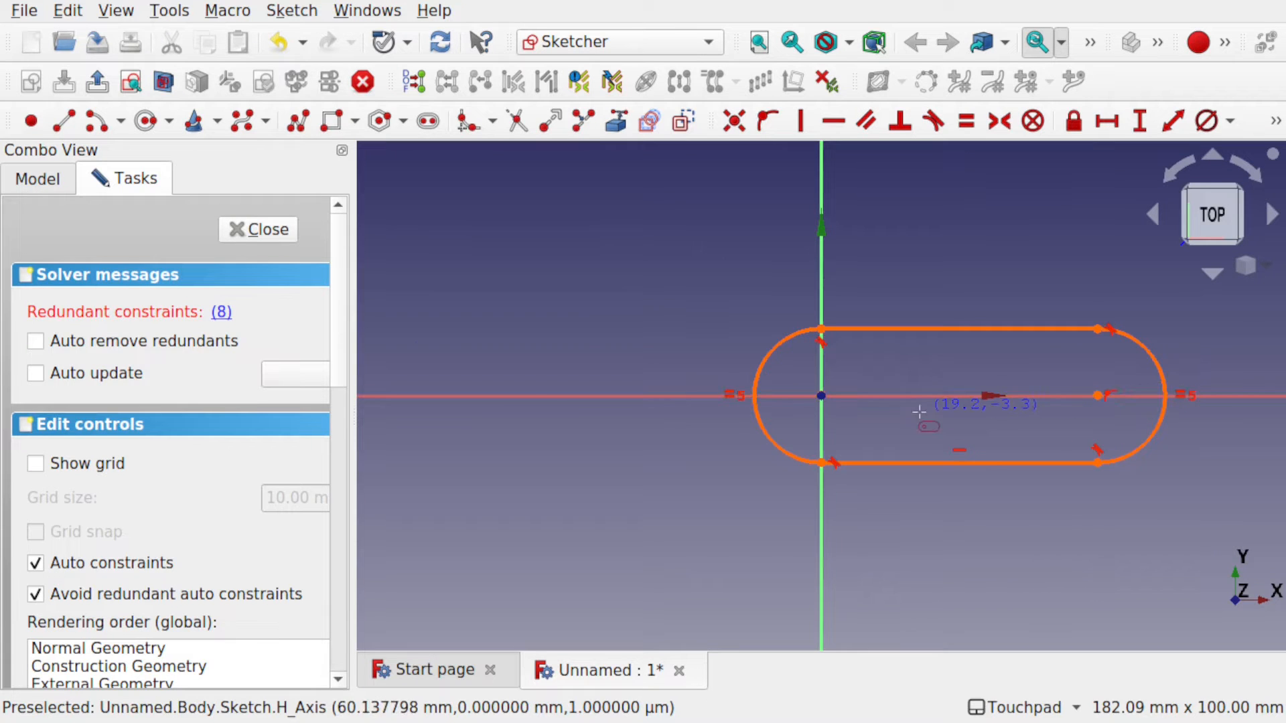
{"action": "left_click", "coordinate": [222, 311]}
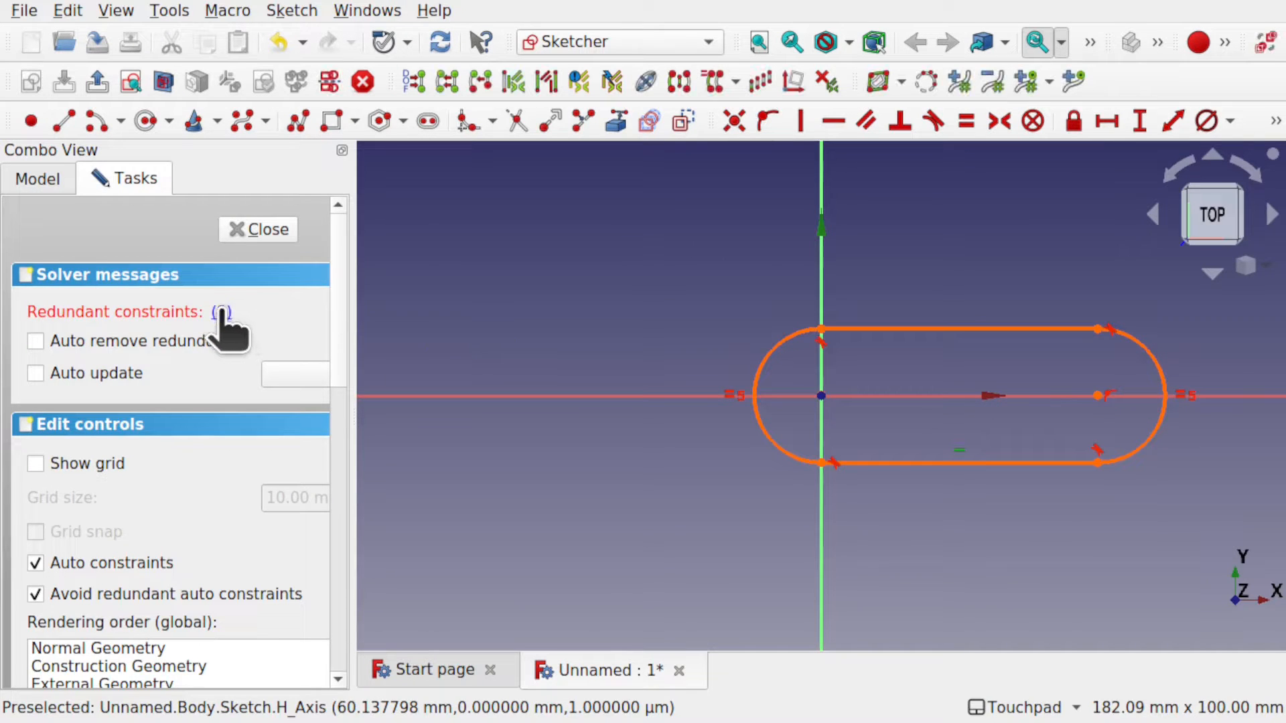
{"action": "key", "text": "Delete"}
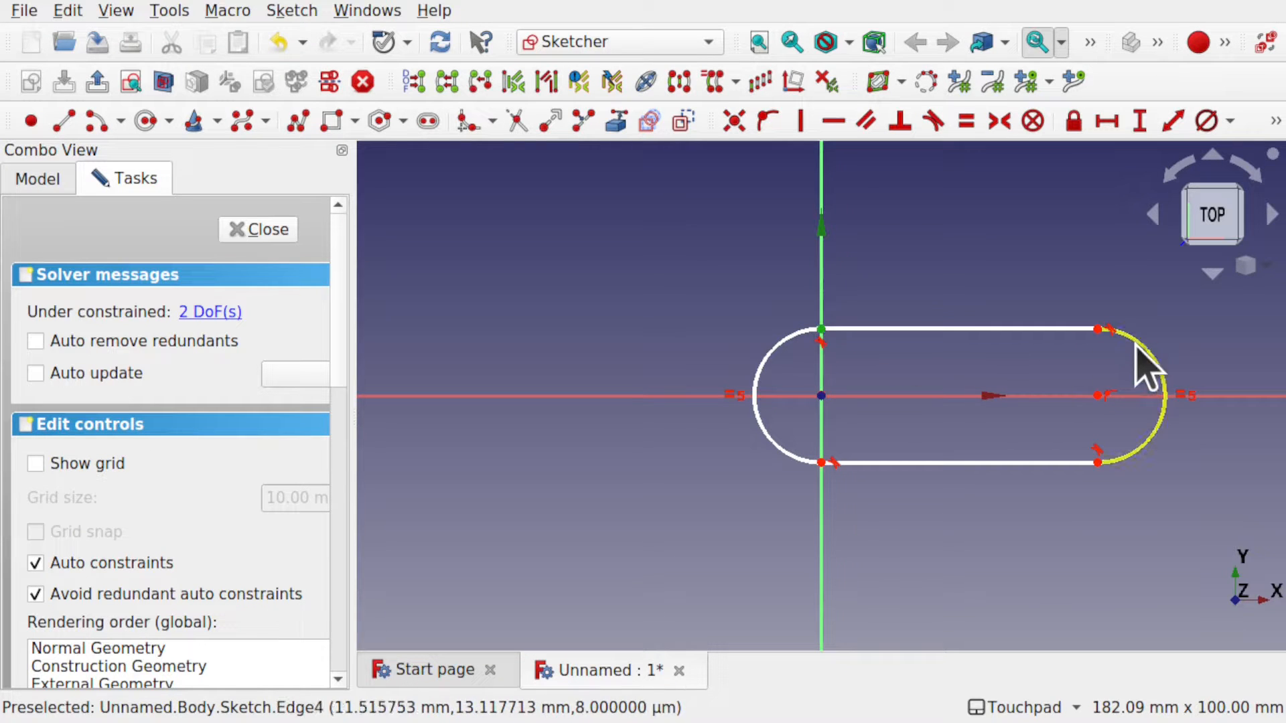
Constrain the slot's centre spacing to 25 mm.
{"action": "left_click", "coordinate": [1098, 330]}
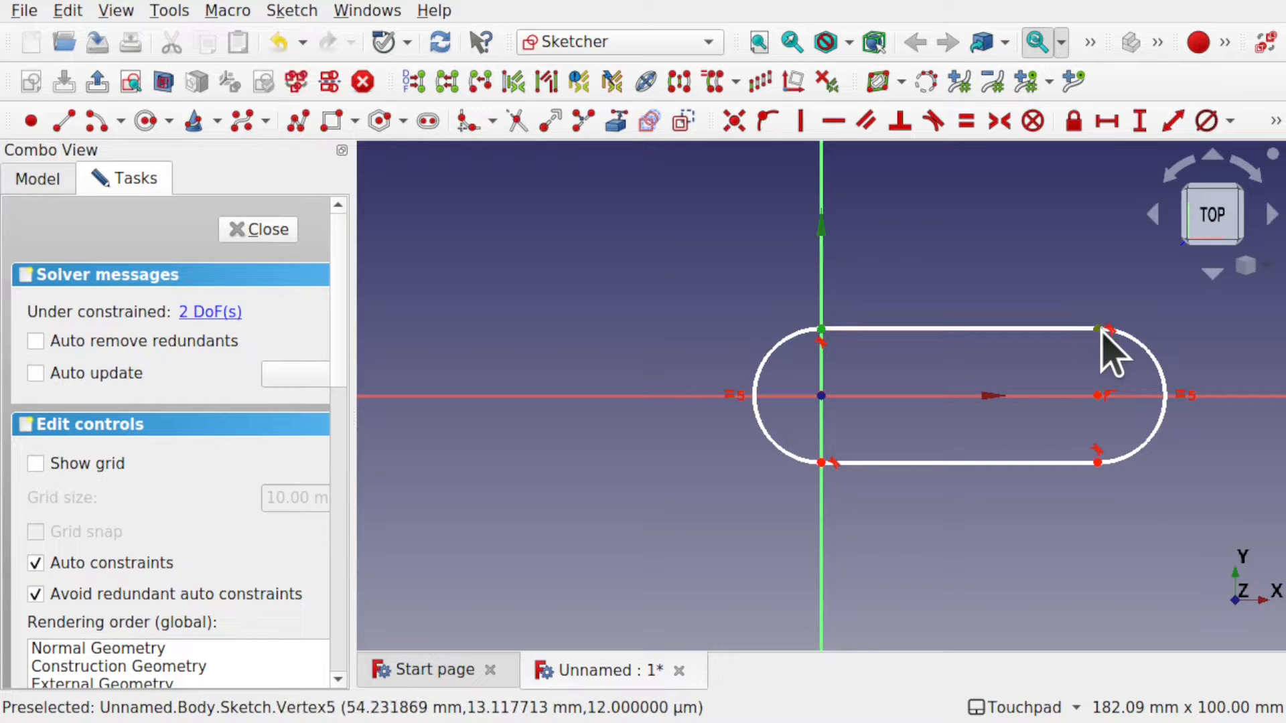
{"action": "left_click", "coordinate": [1107, 122]}
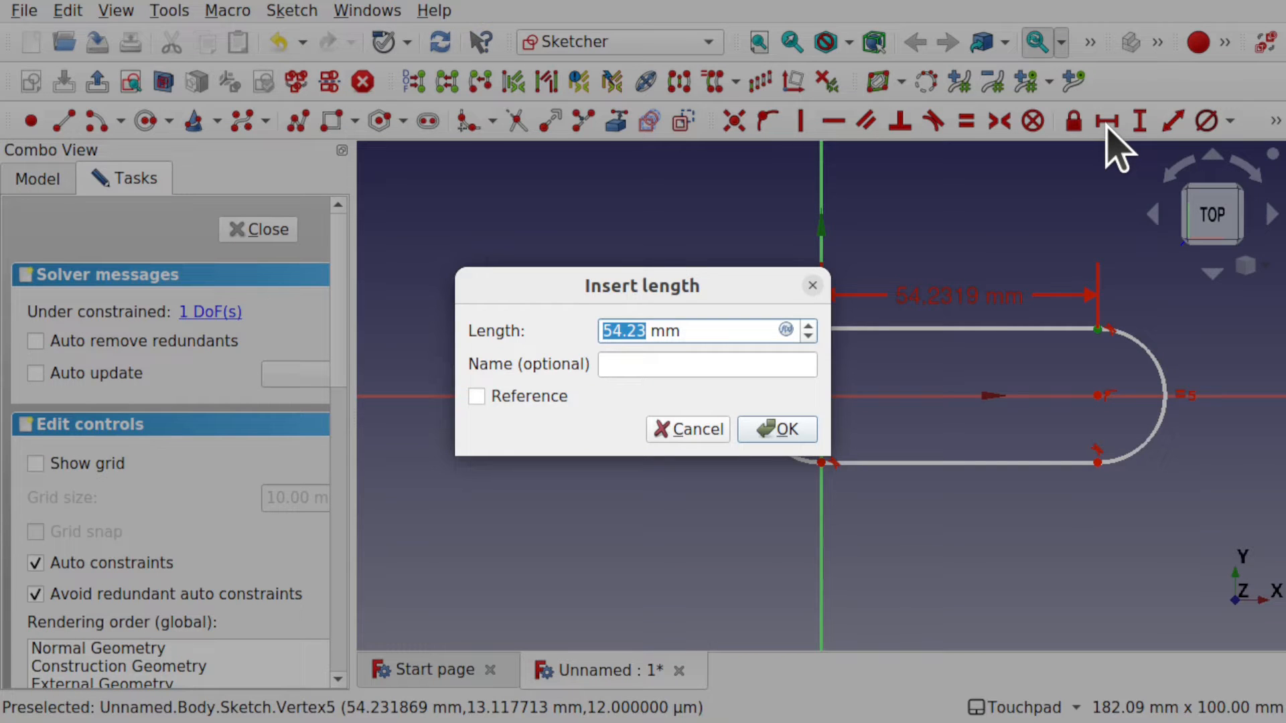
{"action": "key", "text": "Return"}
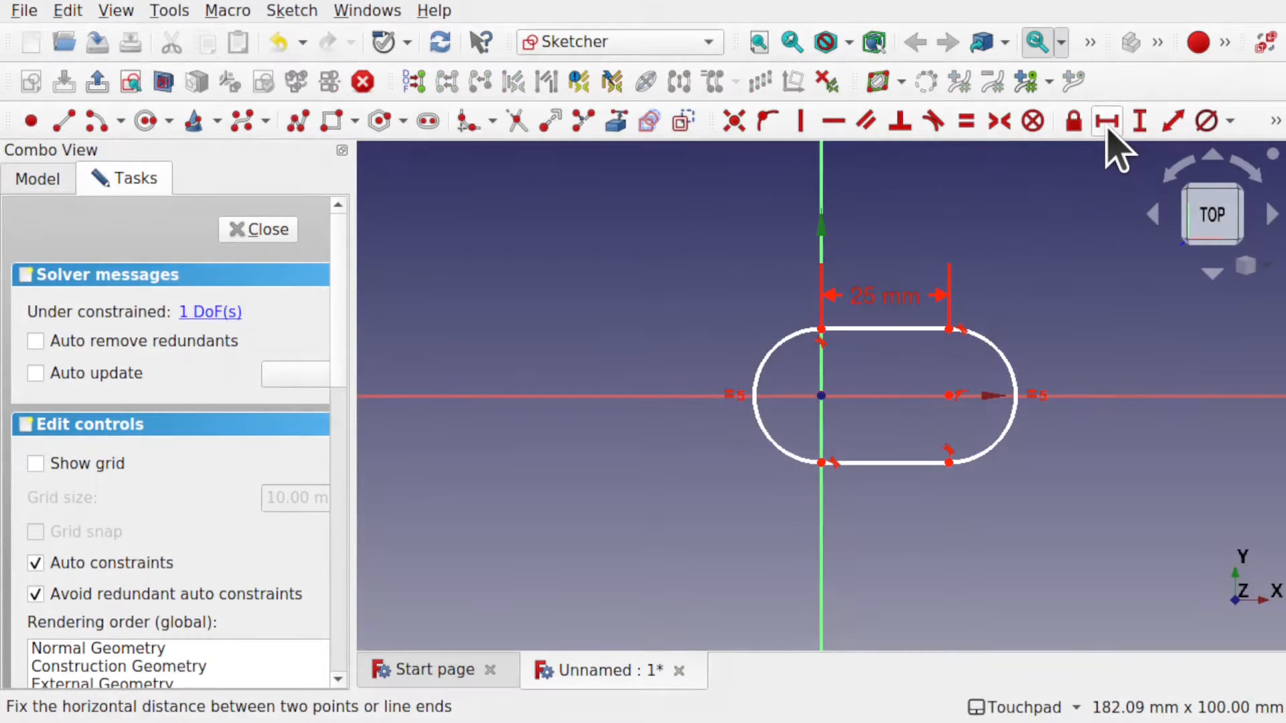
Give the slot's rounded ends a 15 mm diameter and leave the sketch.
{"action": "left_click", "coordinate": [770, 448]}
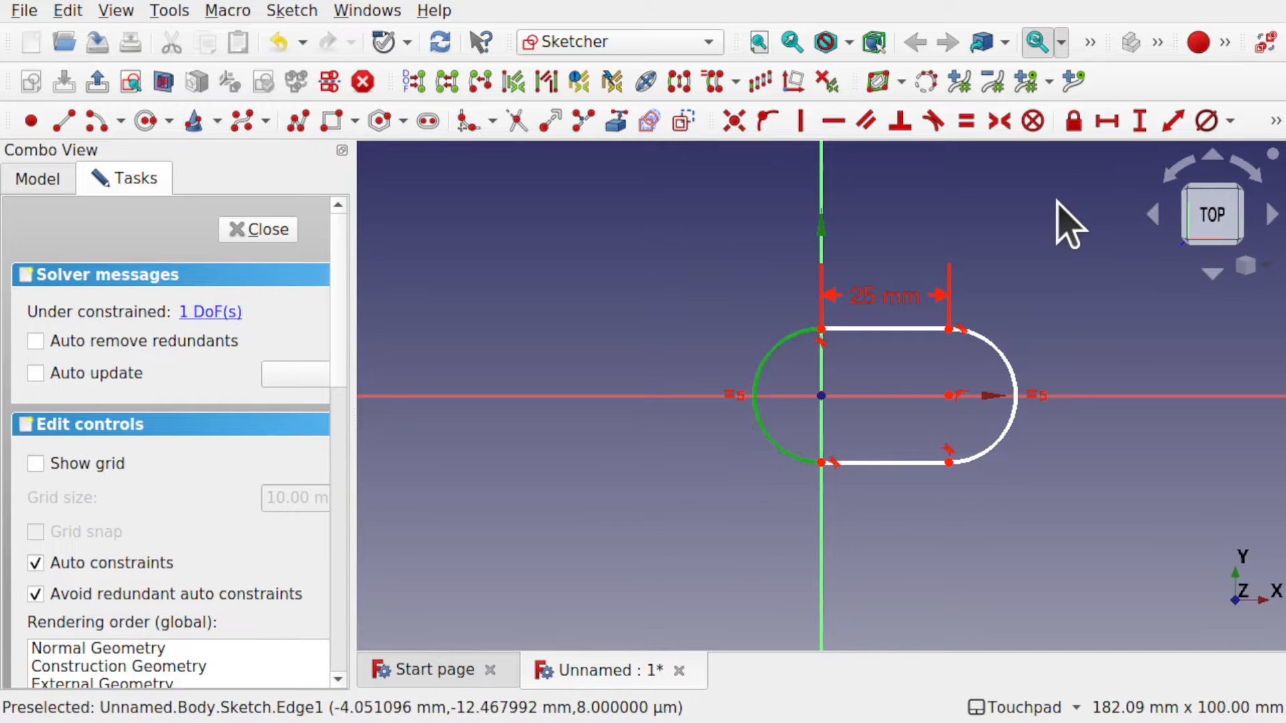
{"action": "left_click", "coordinate": [1207, 122]}
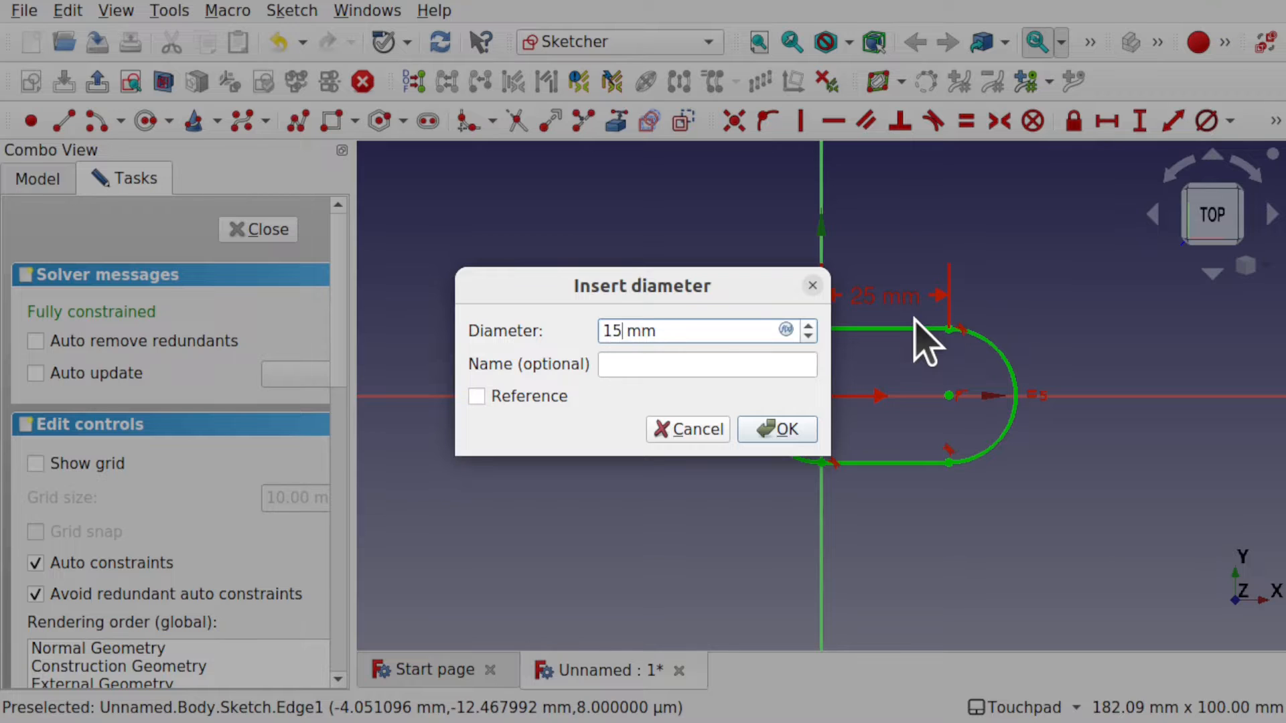
{"action": "key", "text": "Return"}
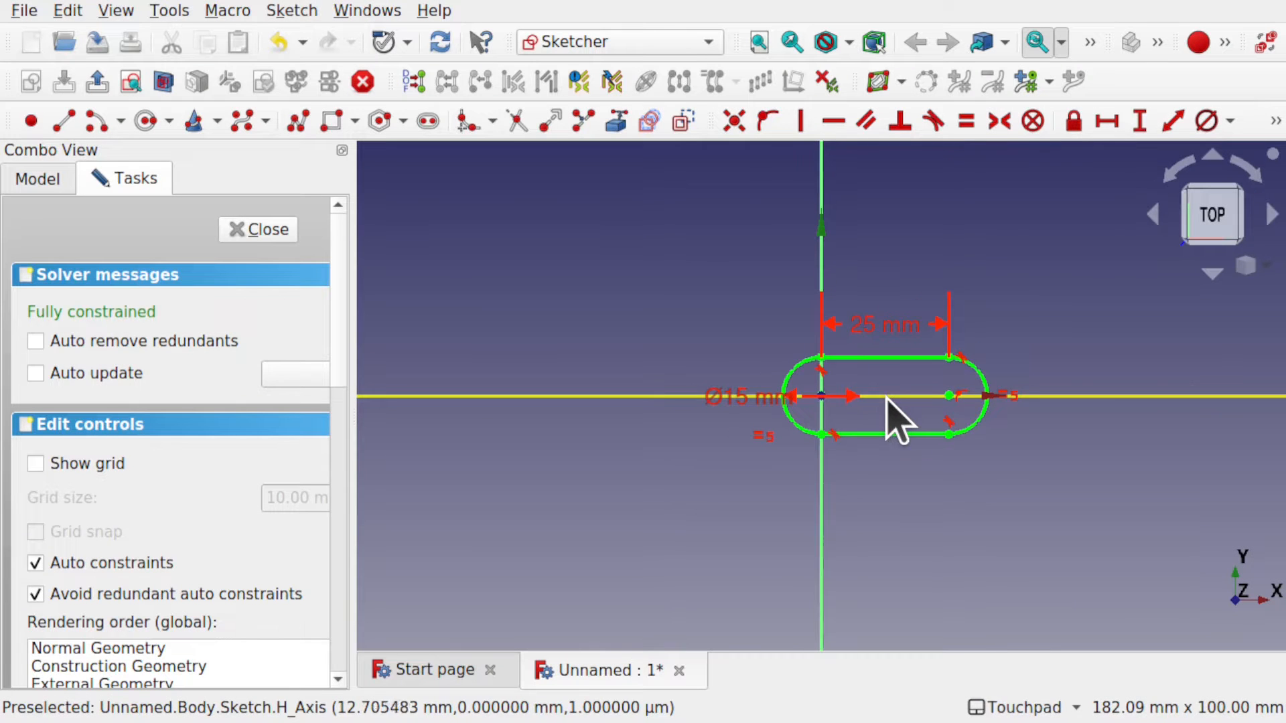
{"action": "scroll", "coordinate": [896, 419], "scroll_direction": "up", "scroll_amount": 5}
{"action": "scroll", "coordinate": [896, 419], "scroll_direction": "down", "scroll_amount": 2}
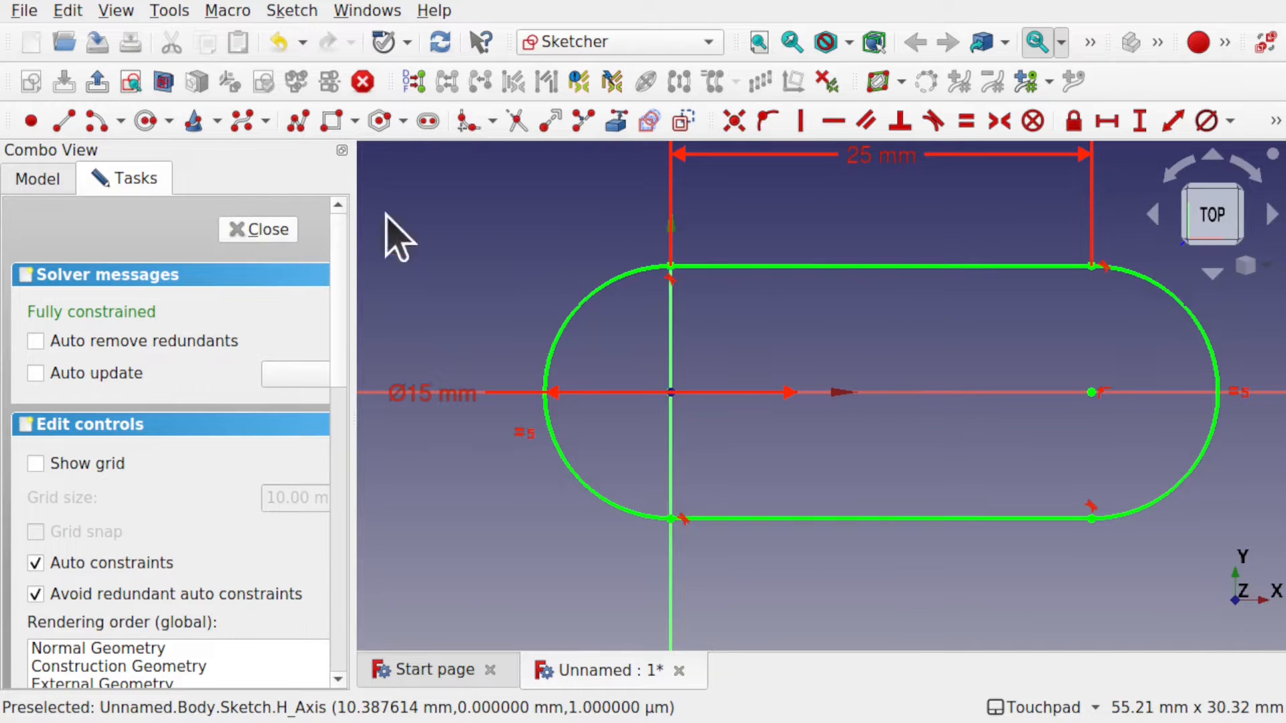
{"action": "key", "text": "Escape"}
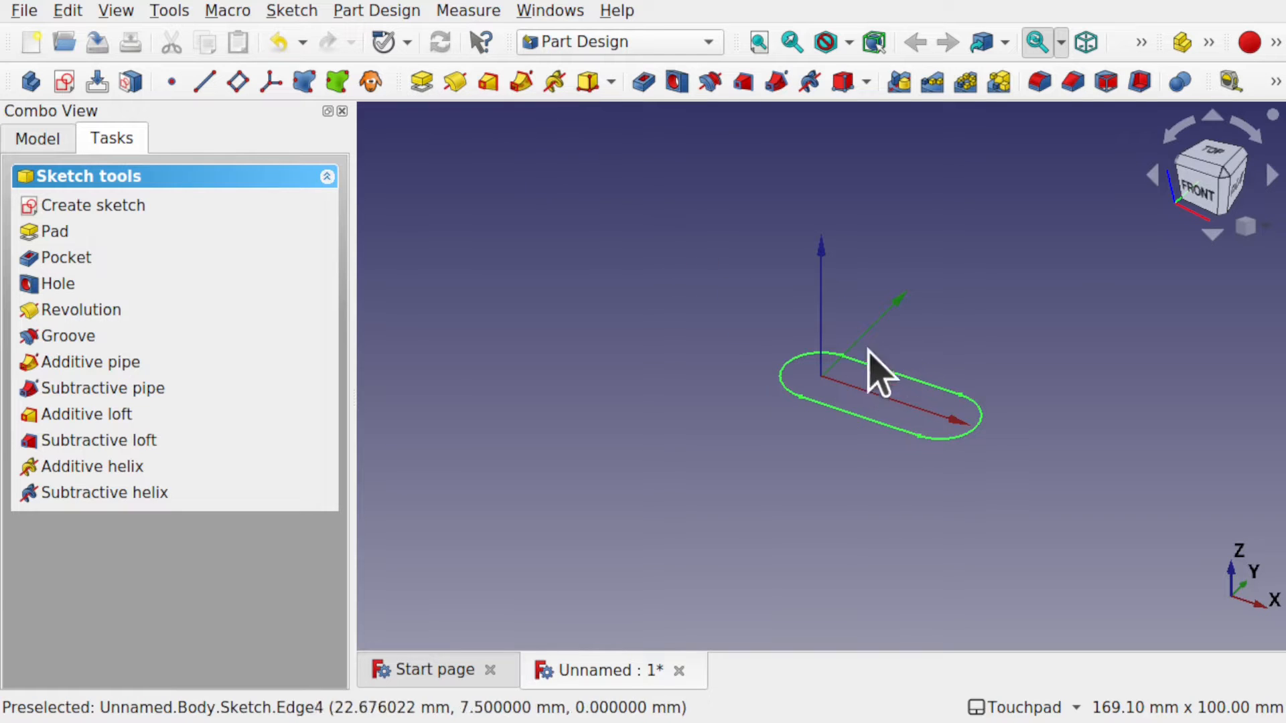
Pad the slot sketch 12 mm, symmetric to the sketch plane.
{"action": "left_click", "coordinate": [38, 139]}
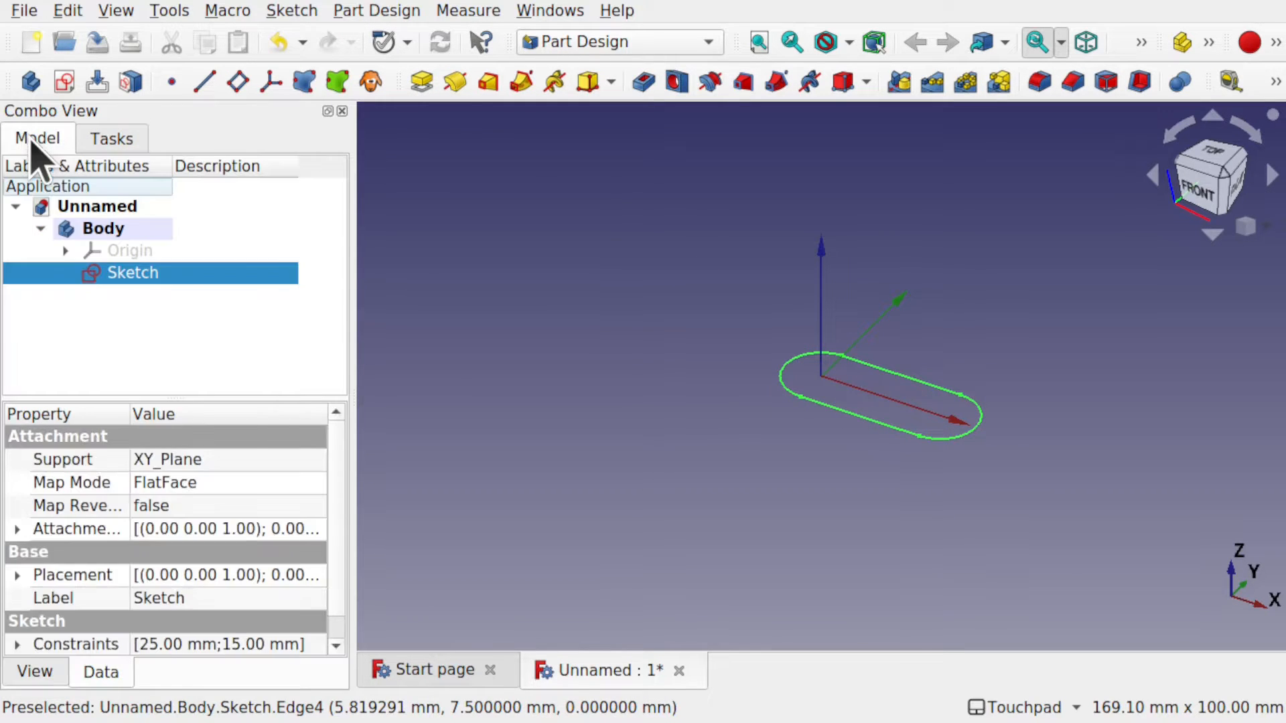
{"action": "left_click", "coordinate": [421, 82]}
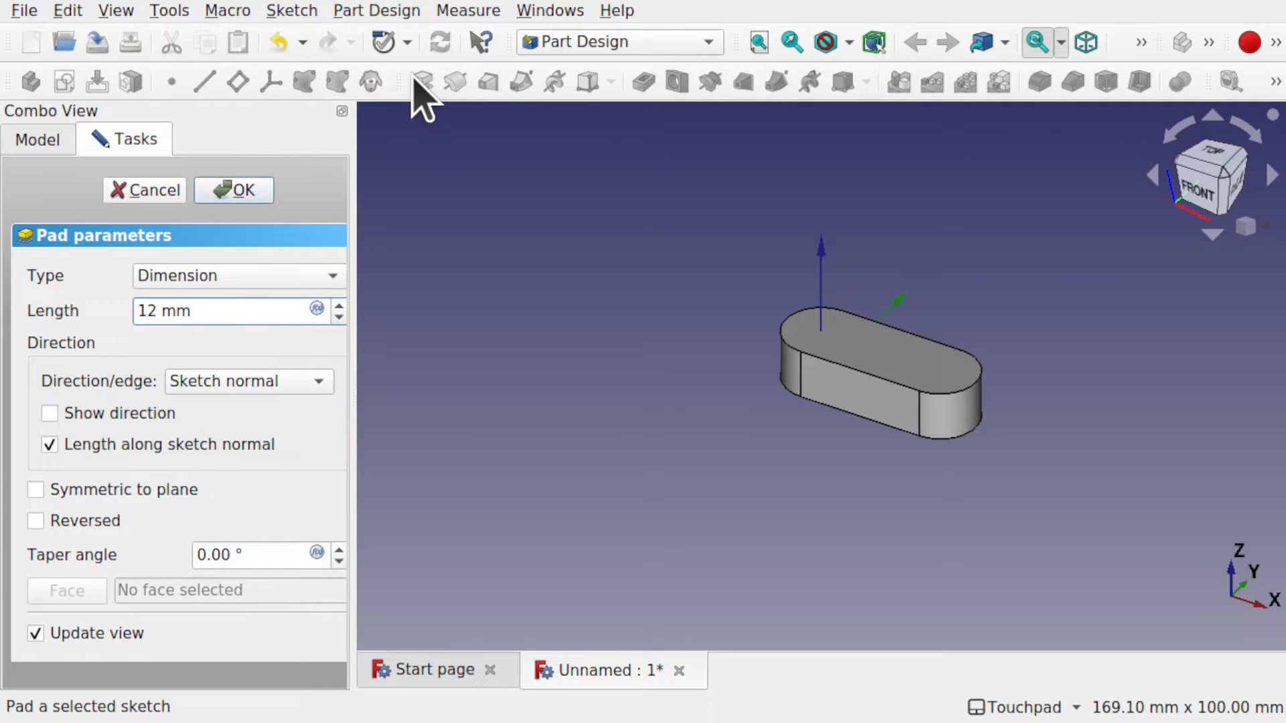
{"action": "left_click", "coordinate": [100, 489]}
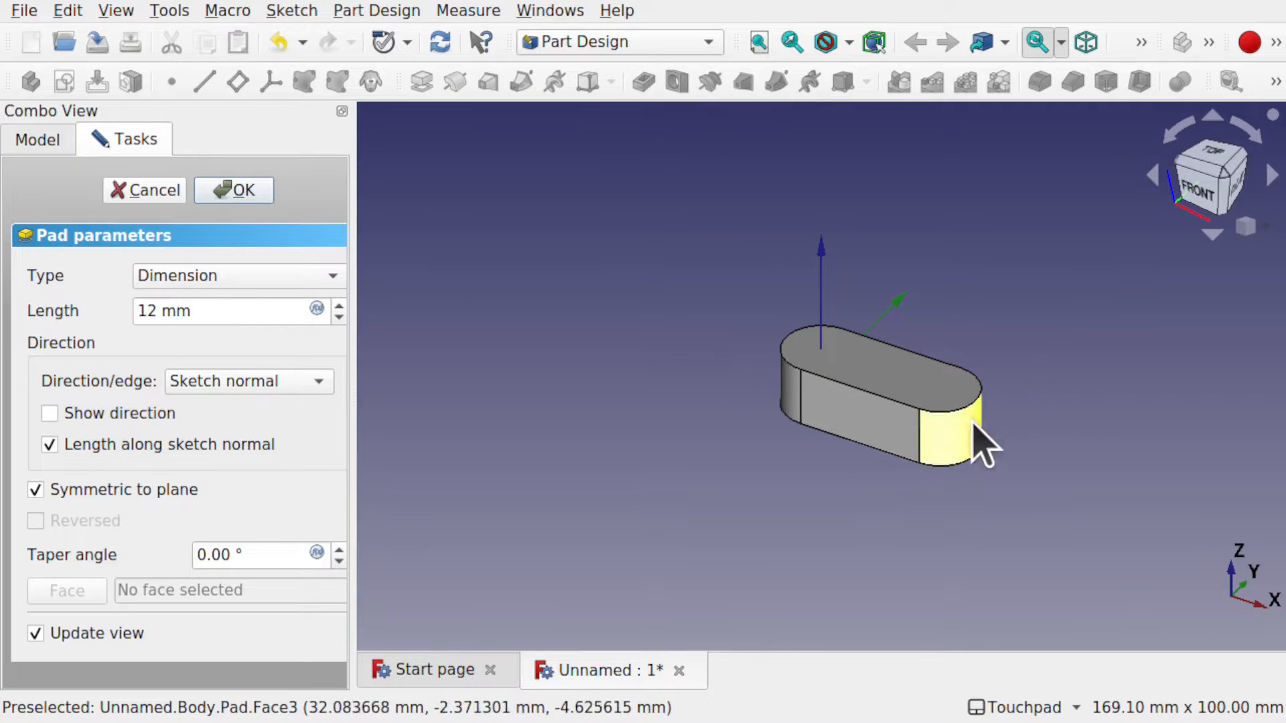
{"action": "mouse_move", "coordinate": [826, 379]}
{"action": "left_mouse_down", "text": "alt"}
{"action": "mouse_move", "coordinate": [998, 418]}
{"action": "mouse_move", "coordinate": [1179, 433]}
{"action": "mouse_move", "coordinate": [816, 357]}
{"action": "left_mouse_up", "text": "alt"}
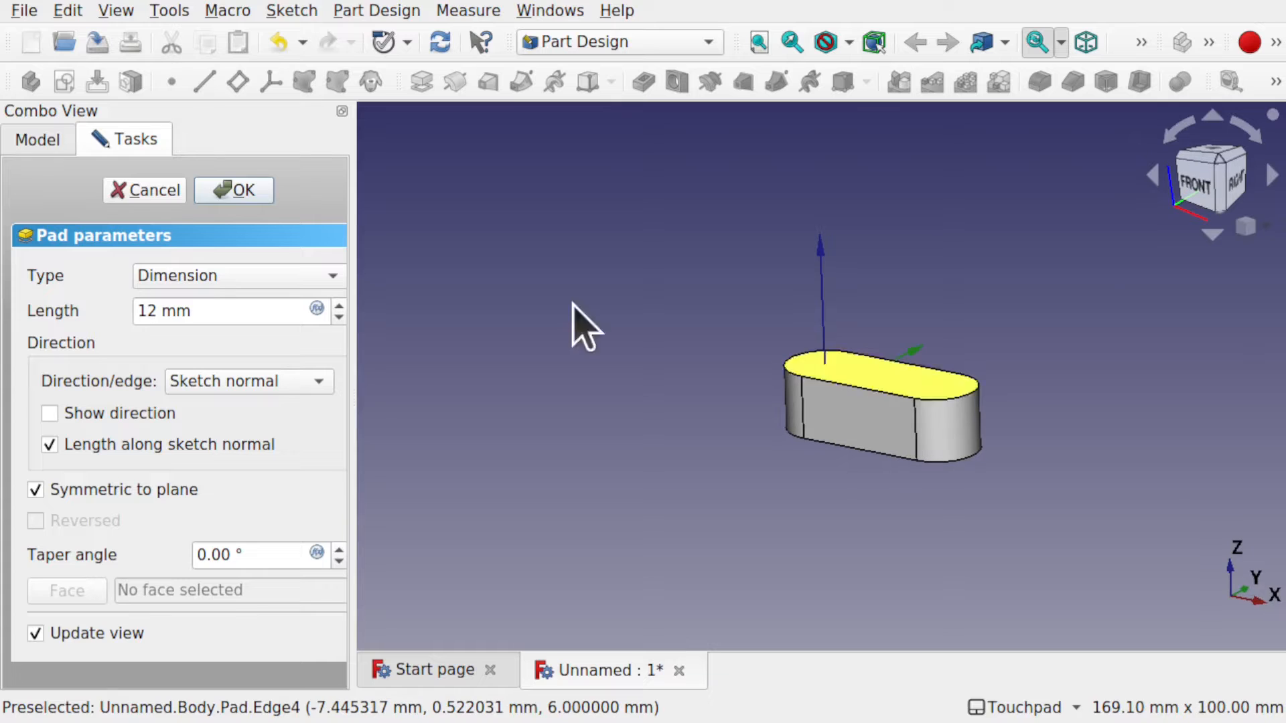
{"action": "left_click", "coordinate": [221, 192]}
{"action": "left_click", "coordinate": [118, 12]}
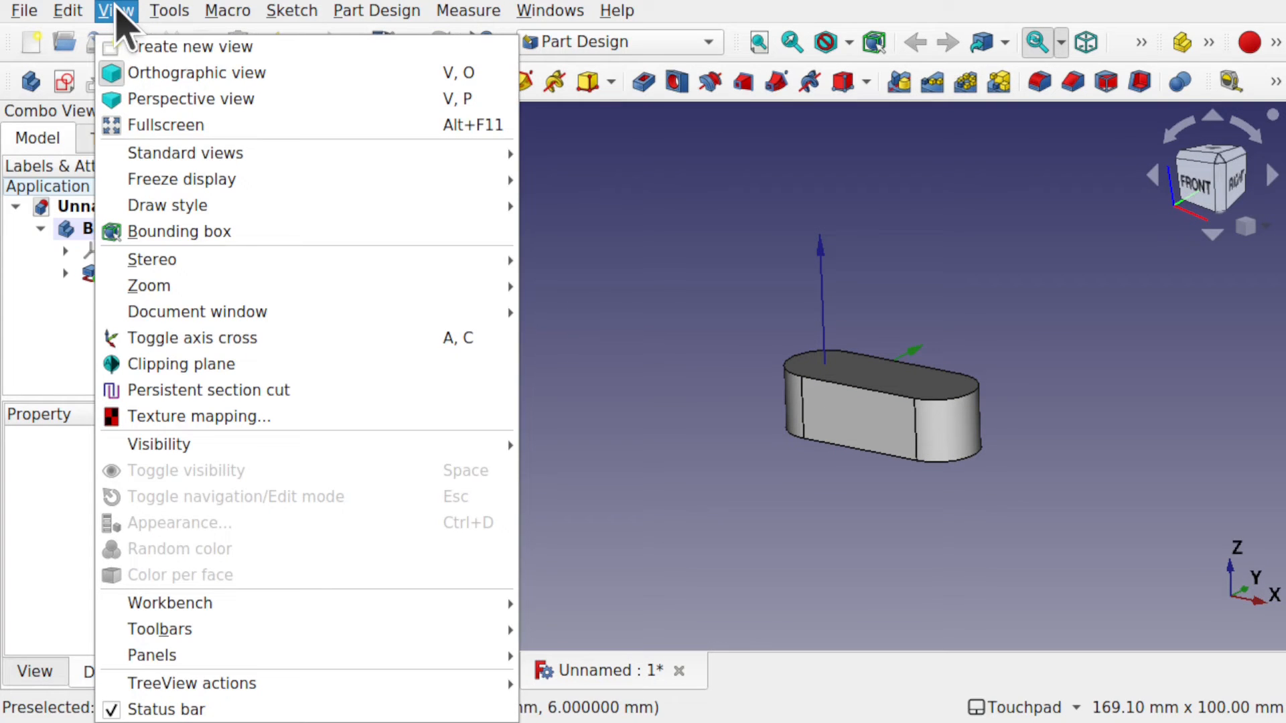
{"action": "left_click", "coordinate": [793, 417]}
{"action": "middle_click_drag", "start_coordinate": [809, 420], "coordinate": [840, 441], "text": "alt"}
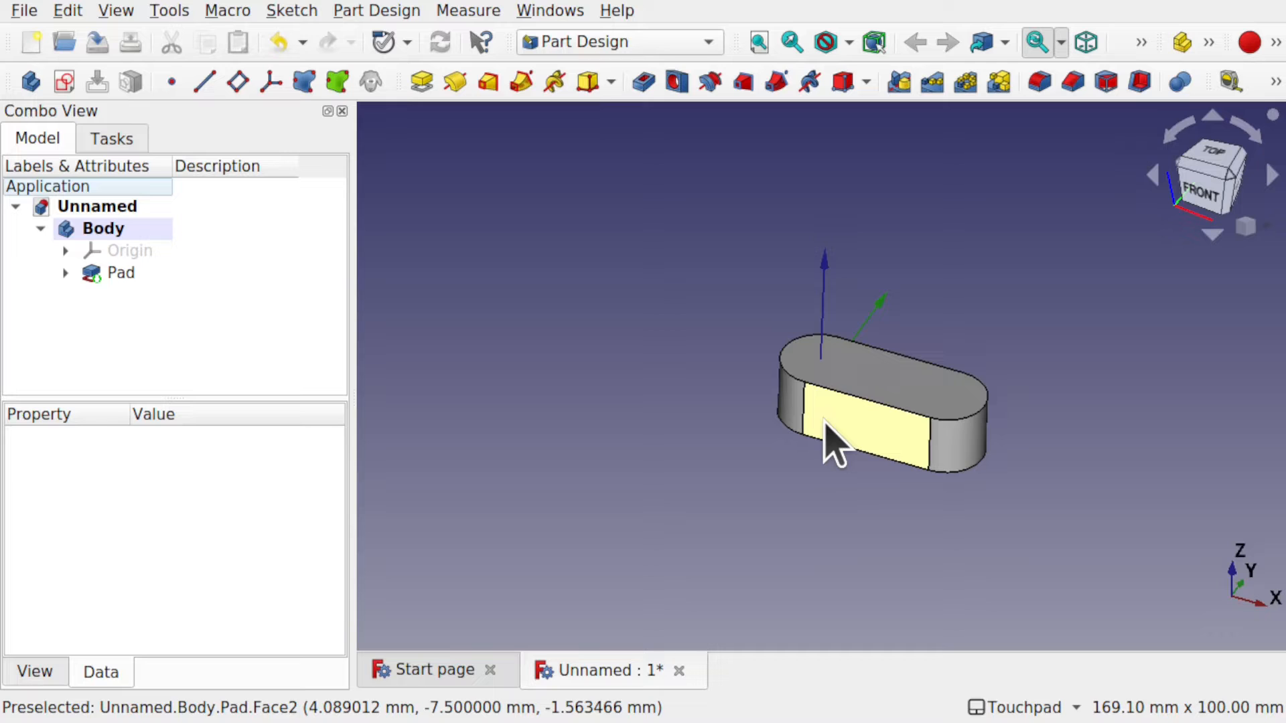
{"action": "scroll", "coordinate": [884, 444], "scroll_direction": "up", "scroll_amount": 4}
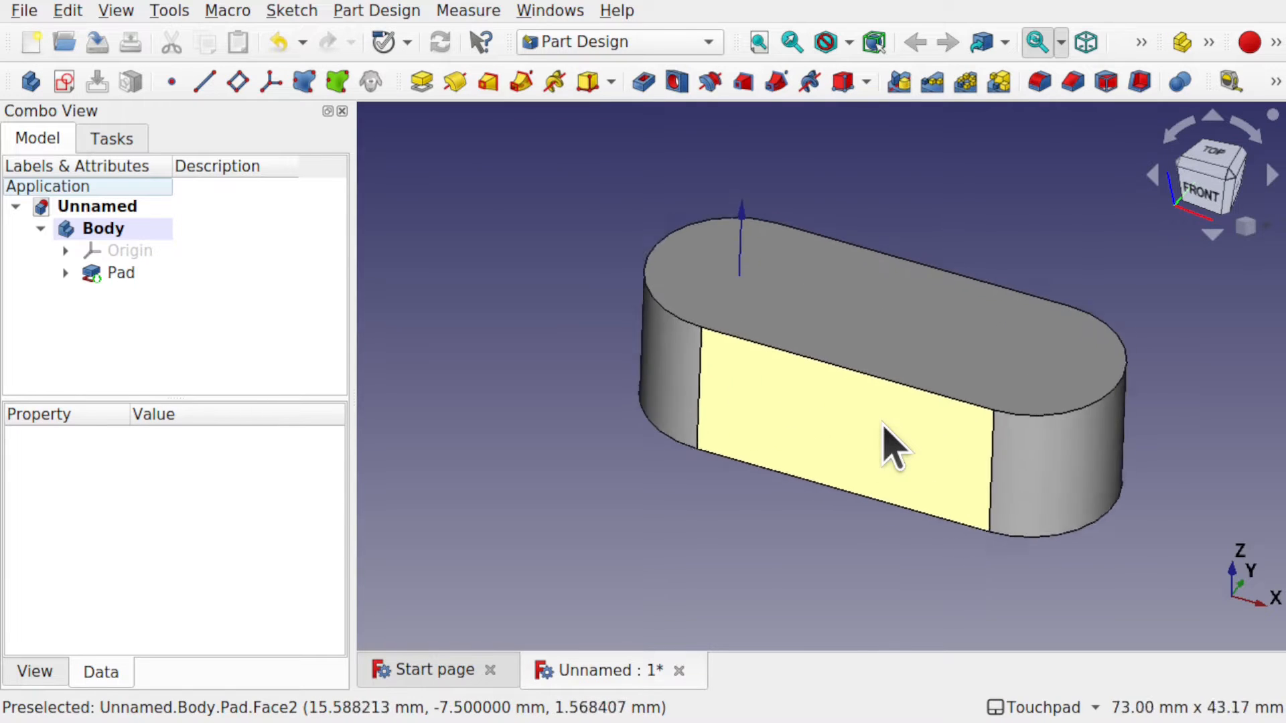
{"action": "scroll", "coordinate": [884, 444], "scroll_direction": "up", "scroll_amount": 1}
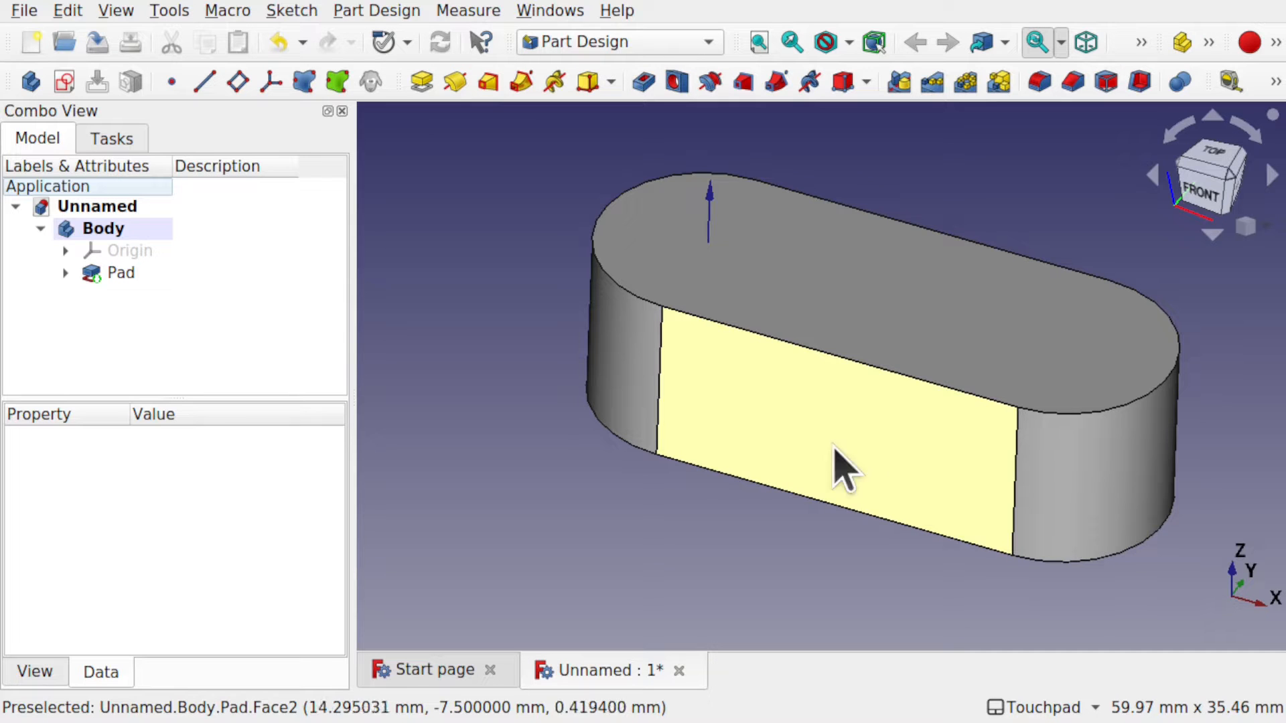
Fillet the edges of the block's long front face with a 5.99 mm radius.
{"action": "left_click", "coordinate": [852, 408]}
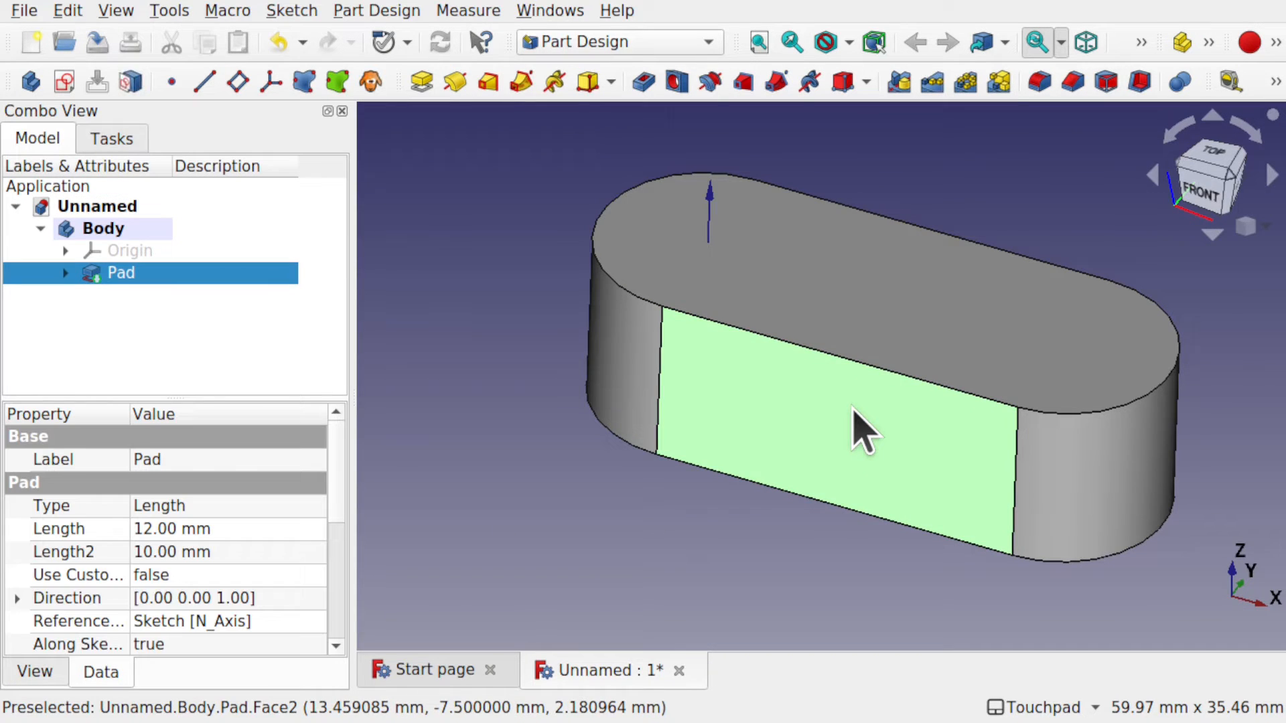
{"action": "left_click", "coordinate": [1039, 83]}
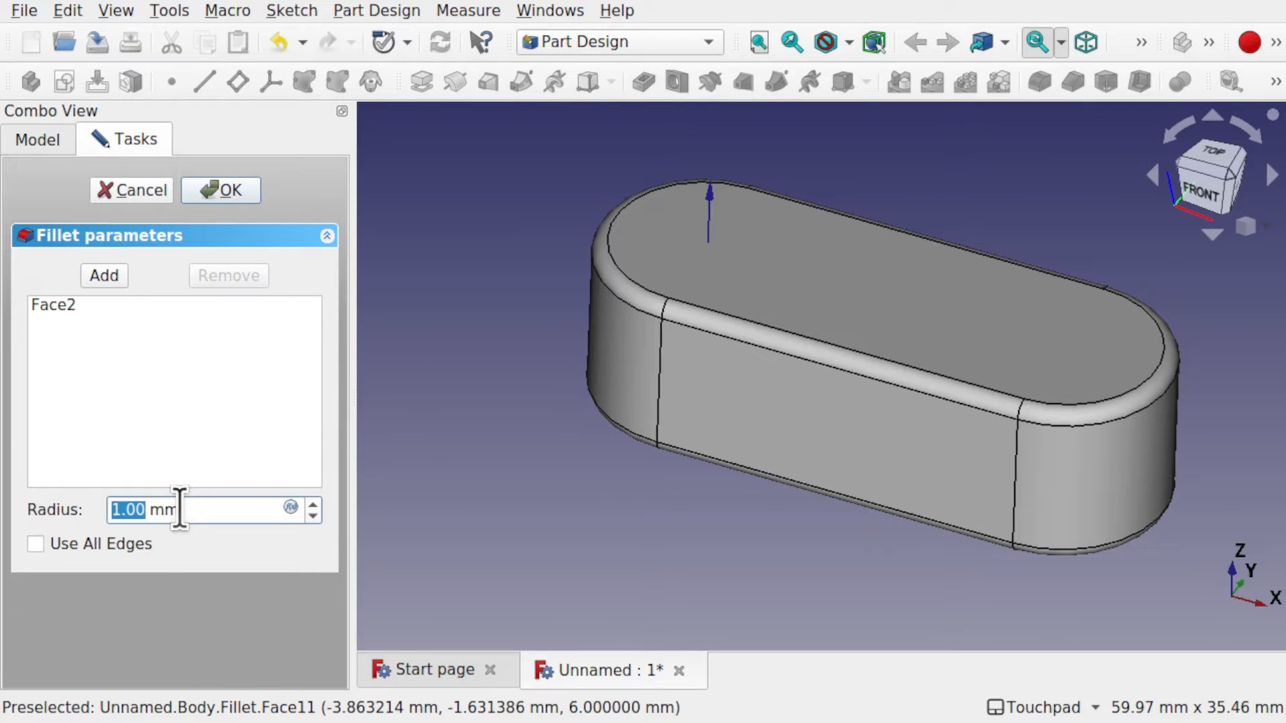
{"action": "scroll", "coordinate": [180, 509], "scroll_direction": "up", "scroll_amount": 2}
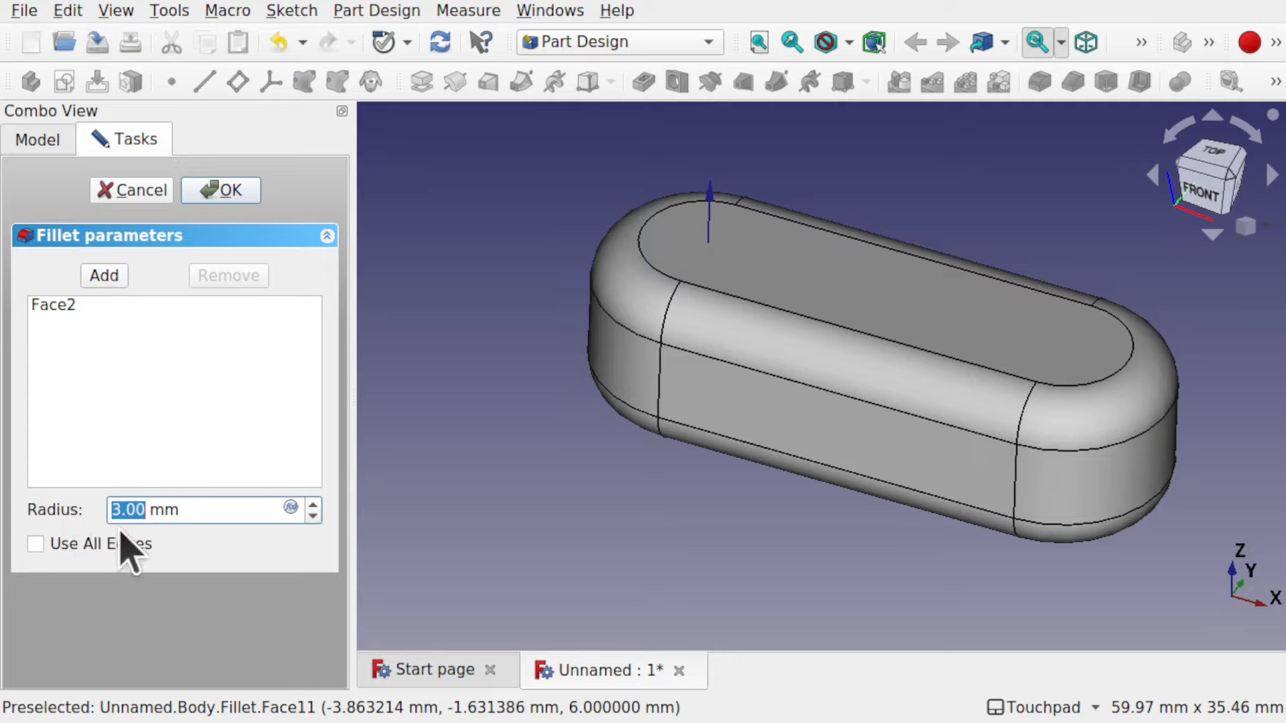
{"action": "scroll", "coordinate": [181, 512], "scroll_direction": "up", "scroll_amount": 2}
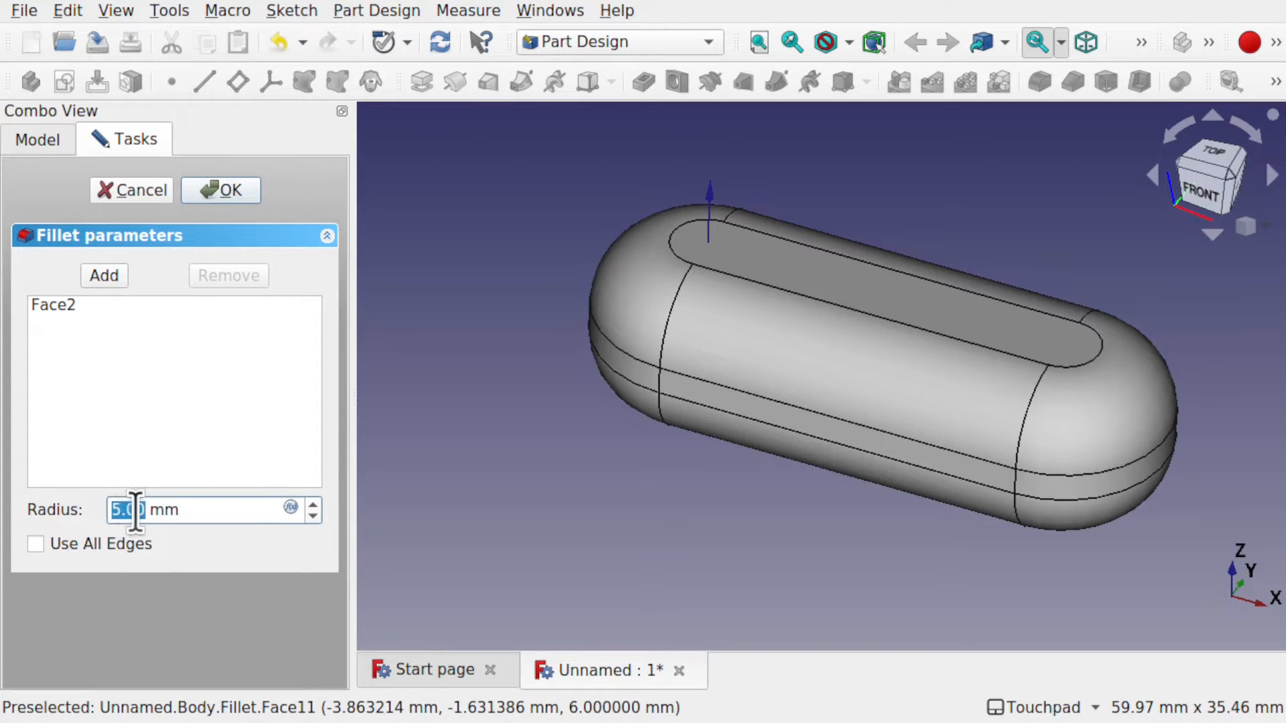
{"action": "scroll", "coordinate": [137, 511], "scroll_direction": "up", "scroll_amount": 1}
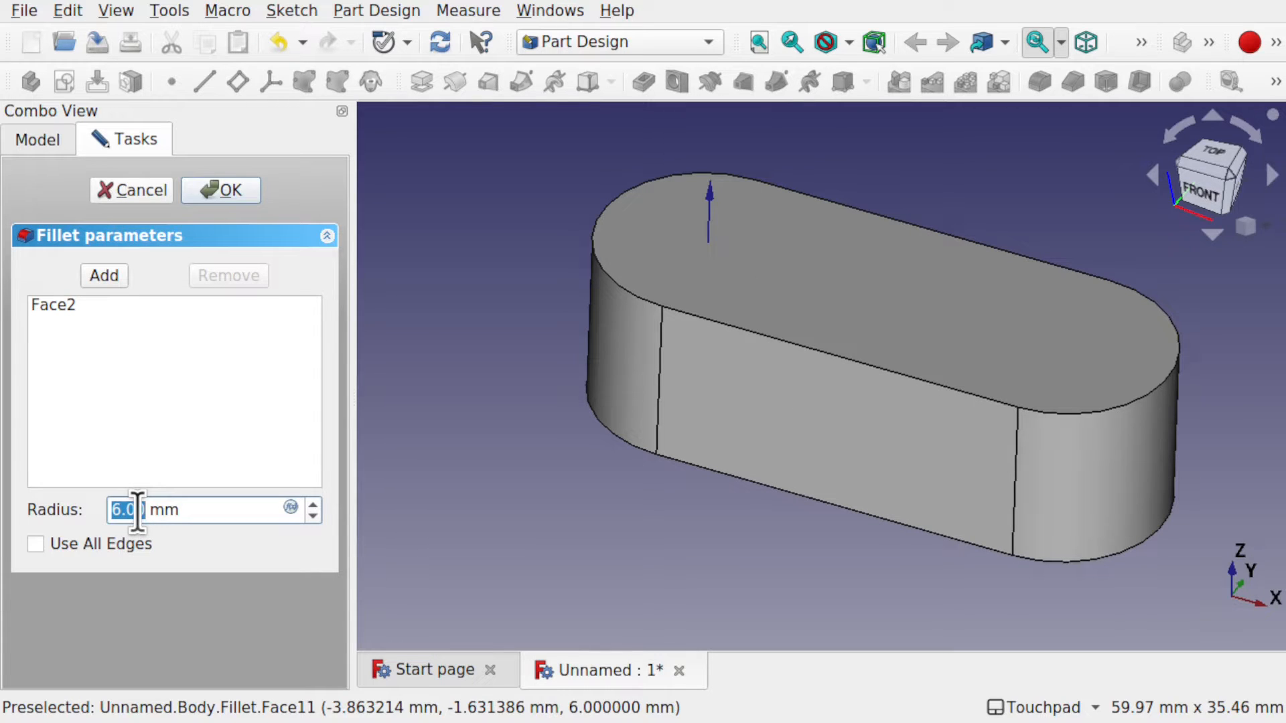
{"action": "scroll", "coordinate": [137, 511], "scroll_direction": "down", "scroll_amount": 1}
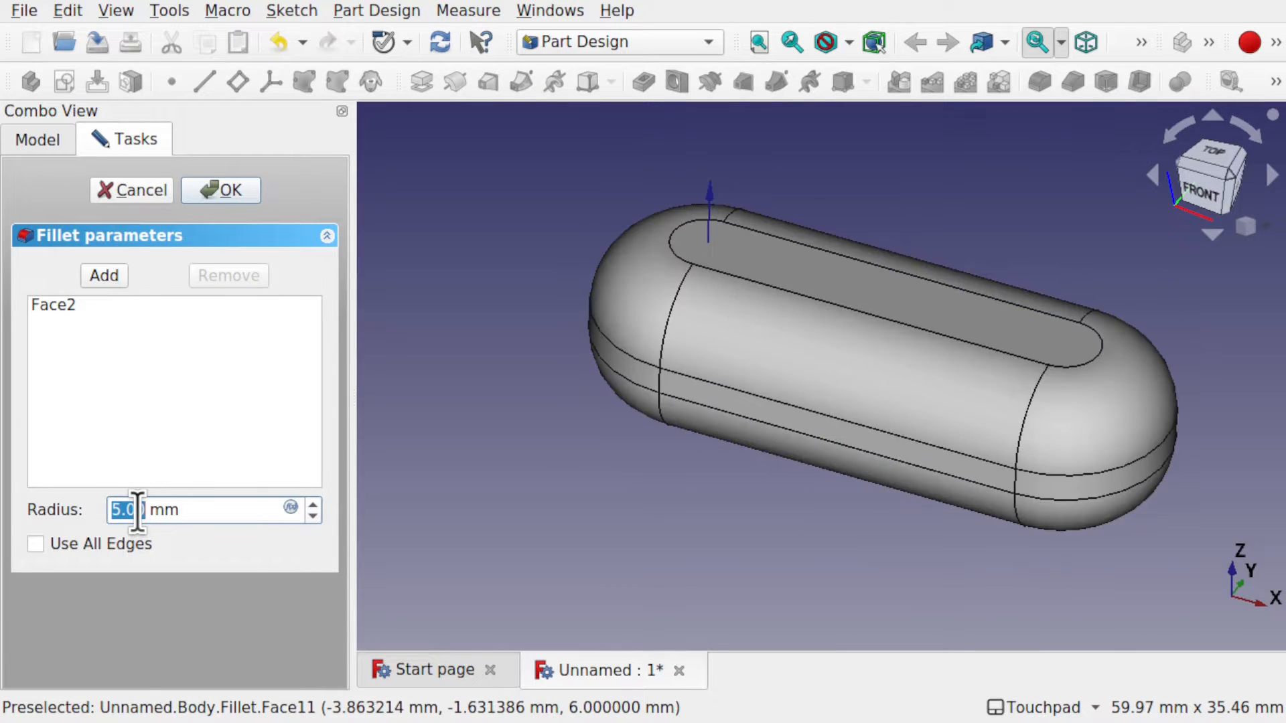
{"action": "left_click", "coordinate": [137, 511]}
{"action": "left_click", "coordinate": [452, 515]}
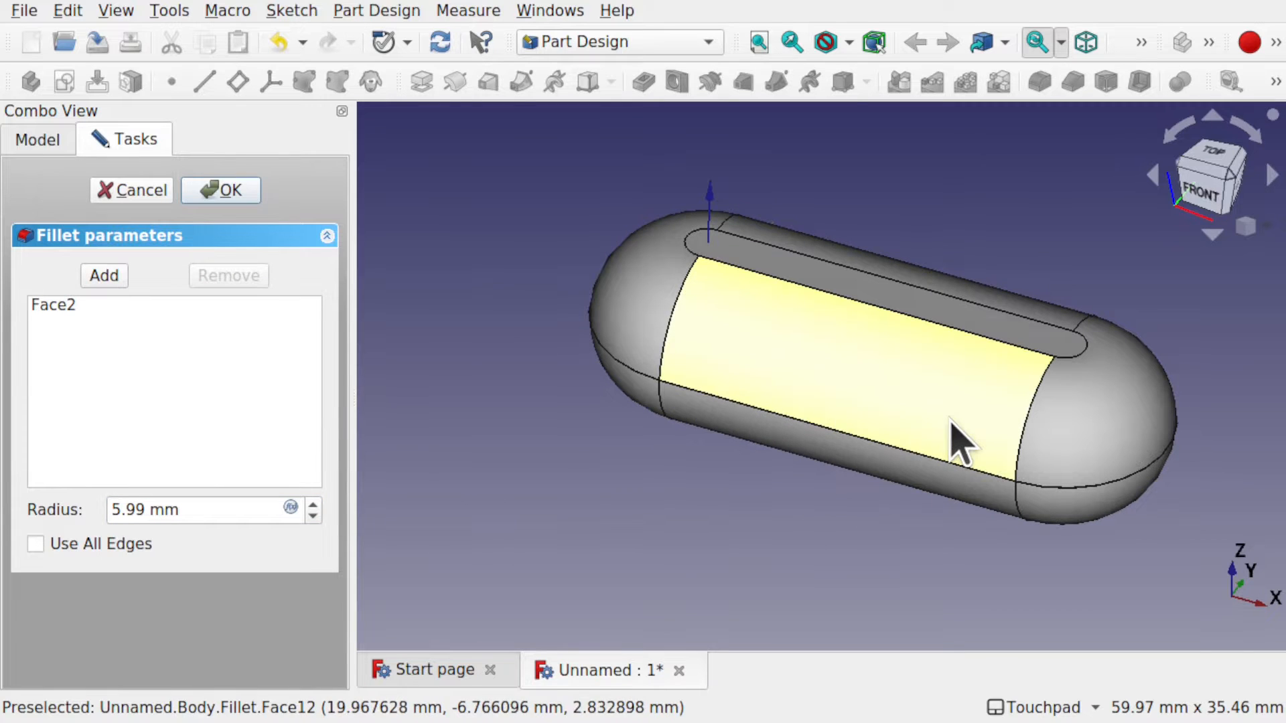
{"action": "left_click", "coordinate": [227, 196]}
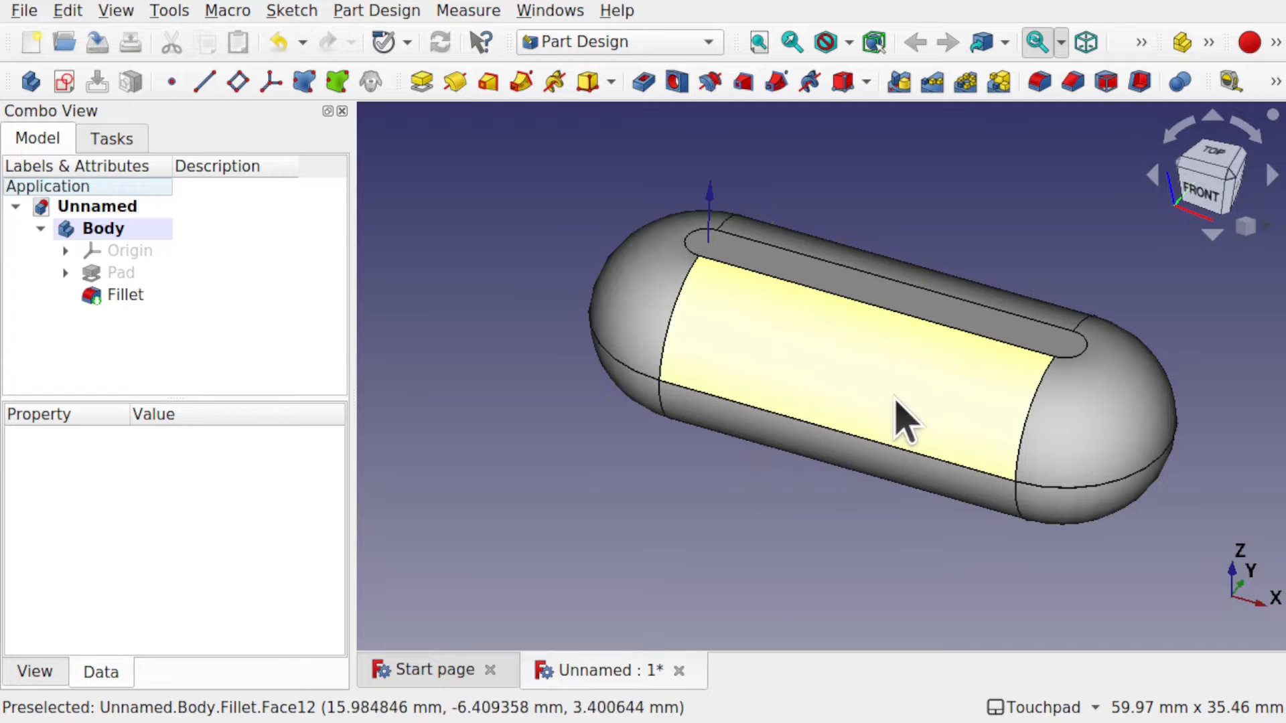
{"action": "left_click_drag", "start_coordinate": [891, 399], "coordinate": [922, 373], "text": "shift"}
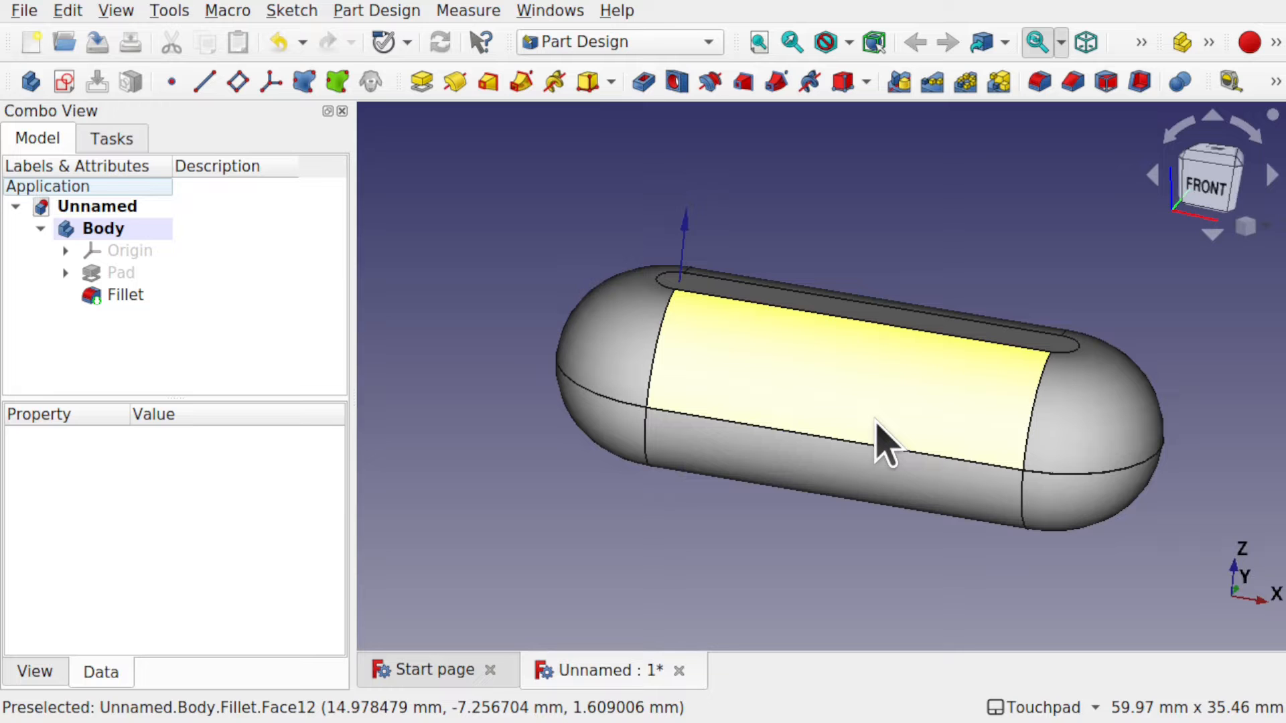
{"action": "left_click_drag", "start_coordinate": [877, 429], "coordinate": [856, 594], "text": "shift"}
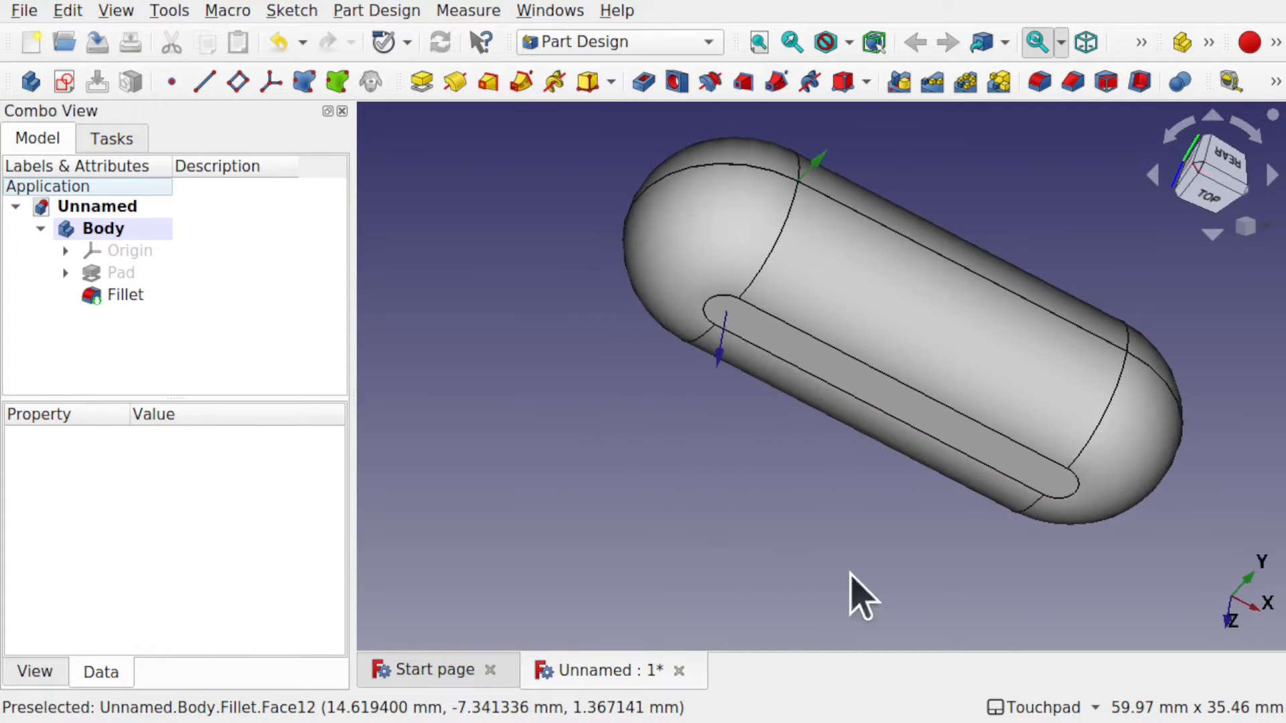
{"action": "left_click_drag", "start_coordinate": [891, 516], "coordinate": [962, 316], "text": "shift"}
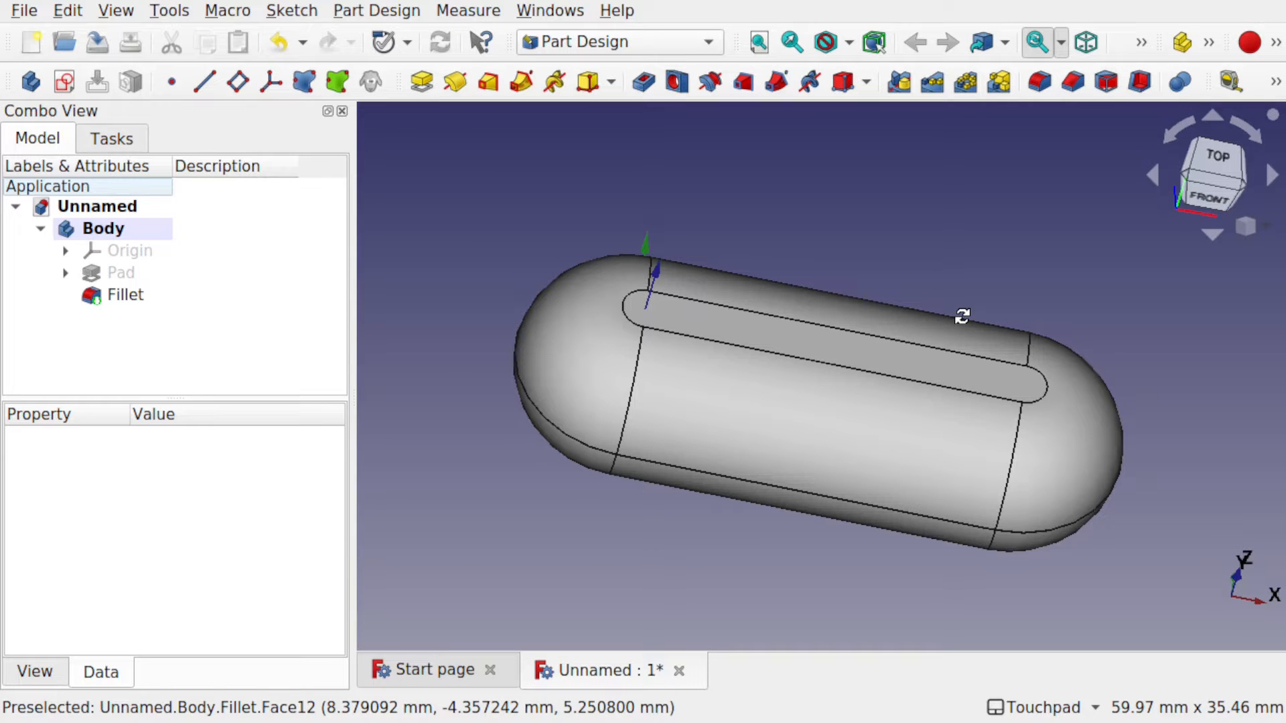
{"action": "left_click_drag", "start_coordinate": [963, 316], "coordinate": [955, 318], "text": "alt"}
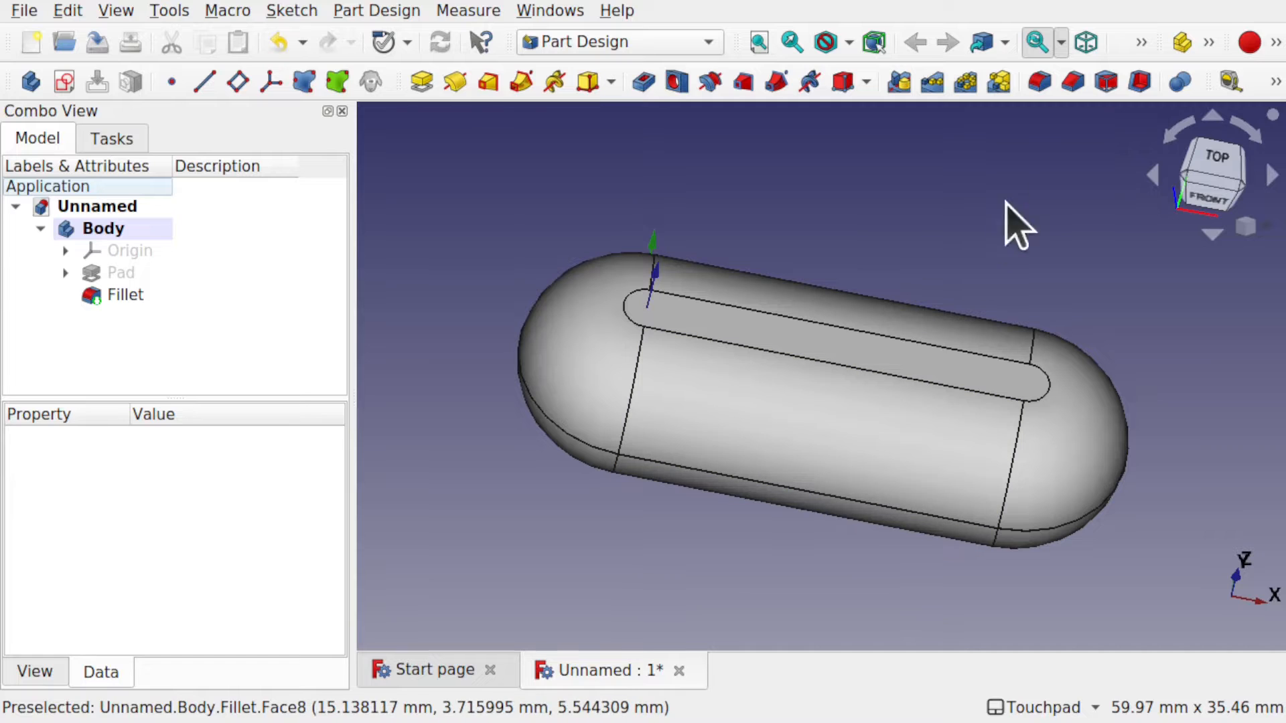
Create Sketch001 on the XY base plane over the filleted body.
{"action": "left_click", "coordinate": [1209, 171]}
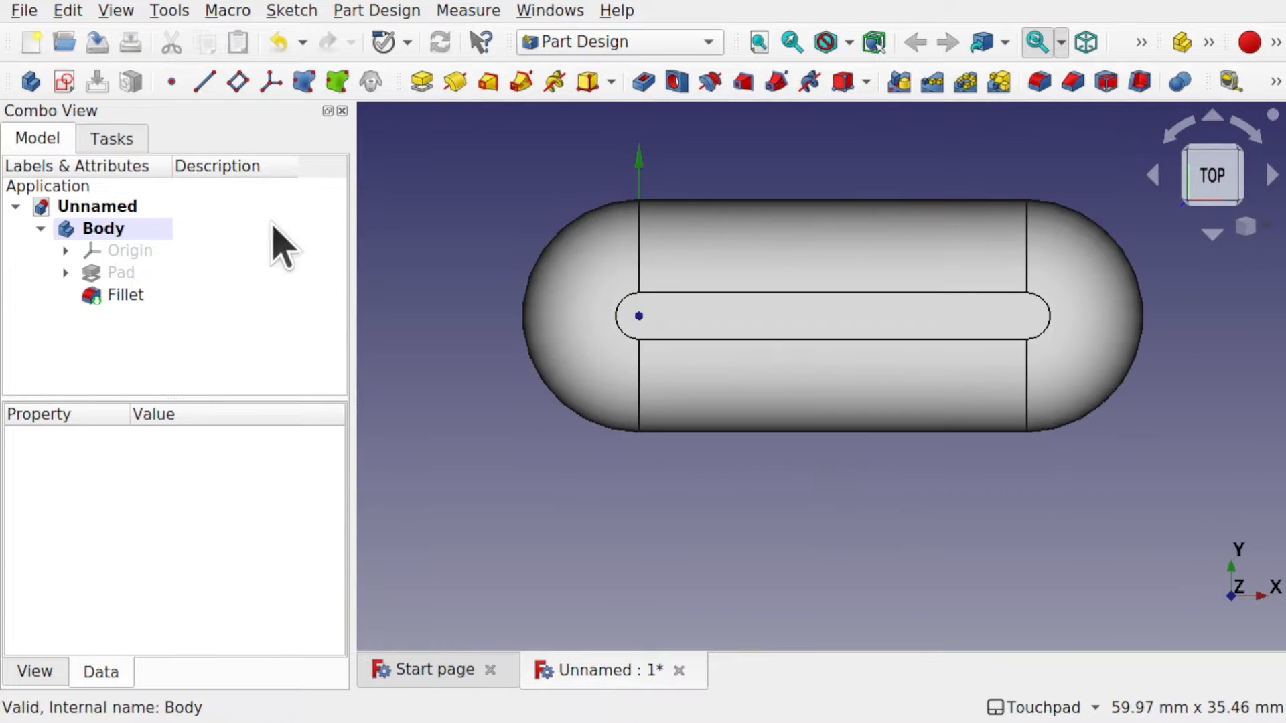
{"action": "left_click", "coordinate": [65, 84]}
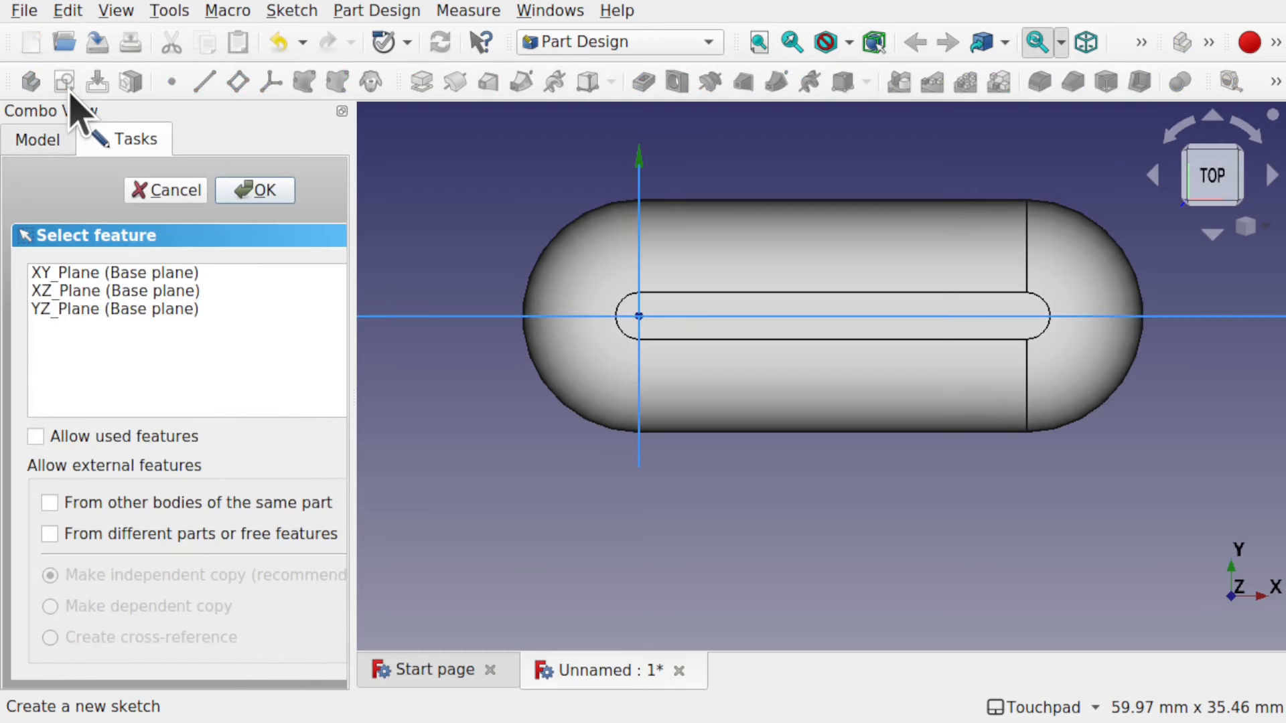
{"action": "left_click", "coordinate": [127, 275]}
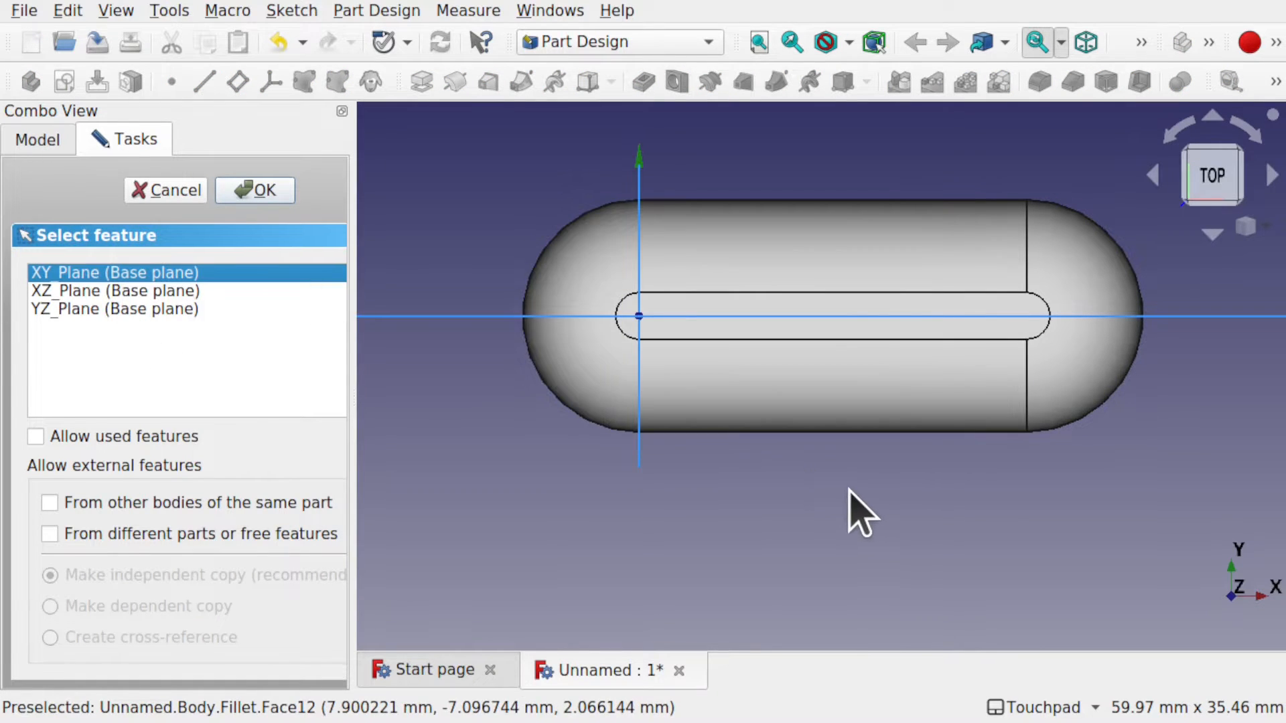
{"action": "middle_click_drag", "start_coordinate": [850, 490], "coordinate": [867, 345]}
{"action": "scroll", "coordinate": [861, 448], "scroll_direction": "down", "scroll_amount": 5}
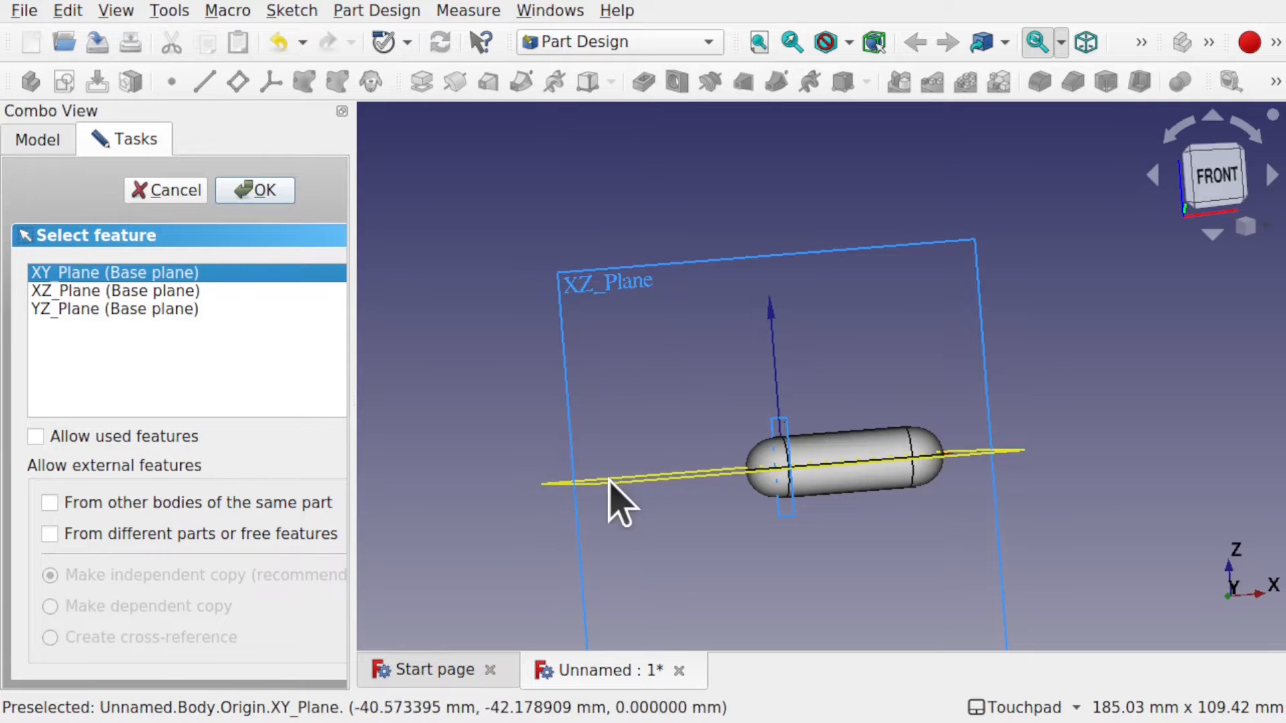
{"action": "middle_click_drag", "start_coordinate": [798, 451], "coordinate": [875, 542]}
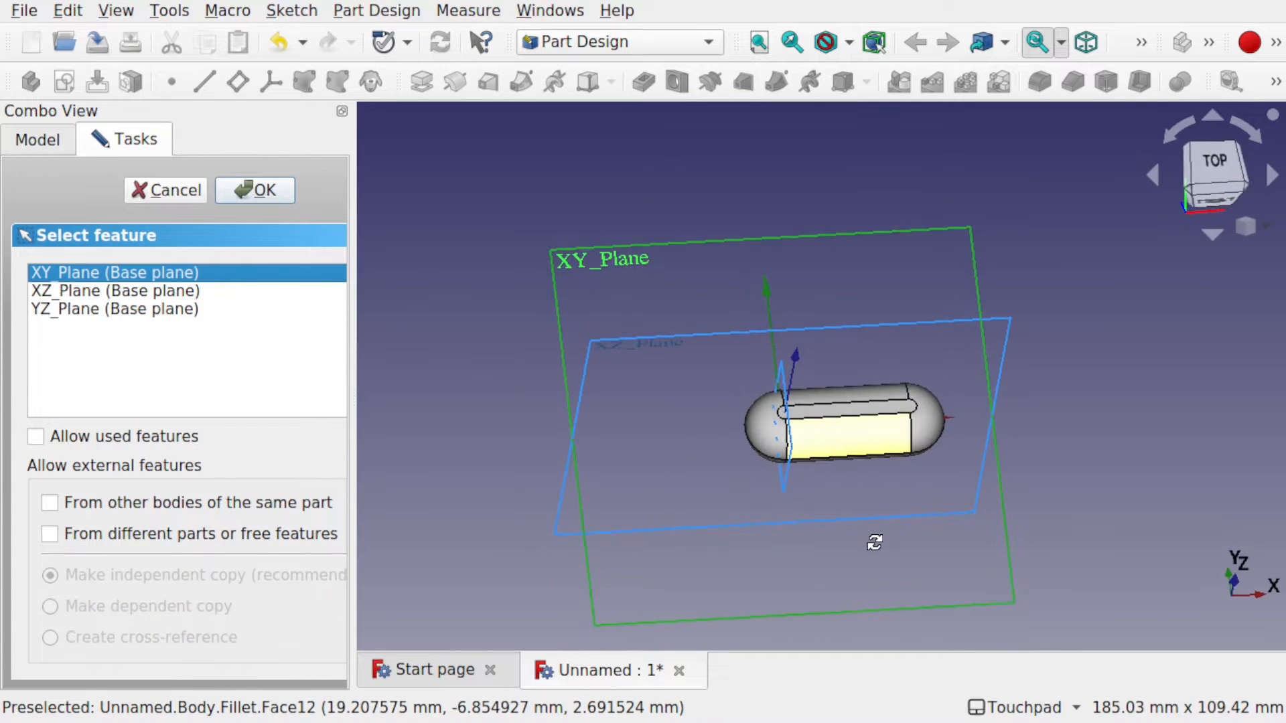
{"action": "key", "text": "1"}
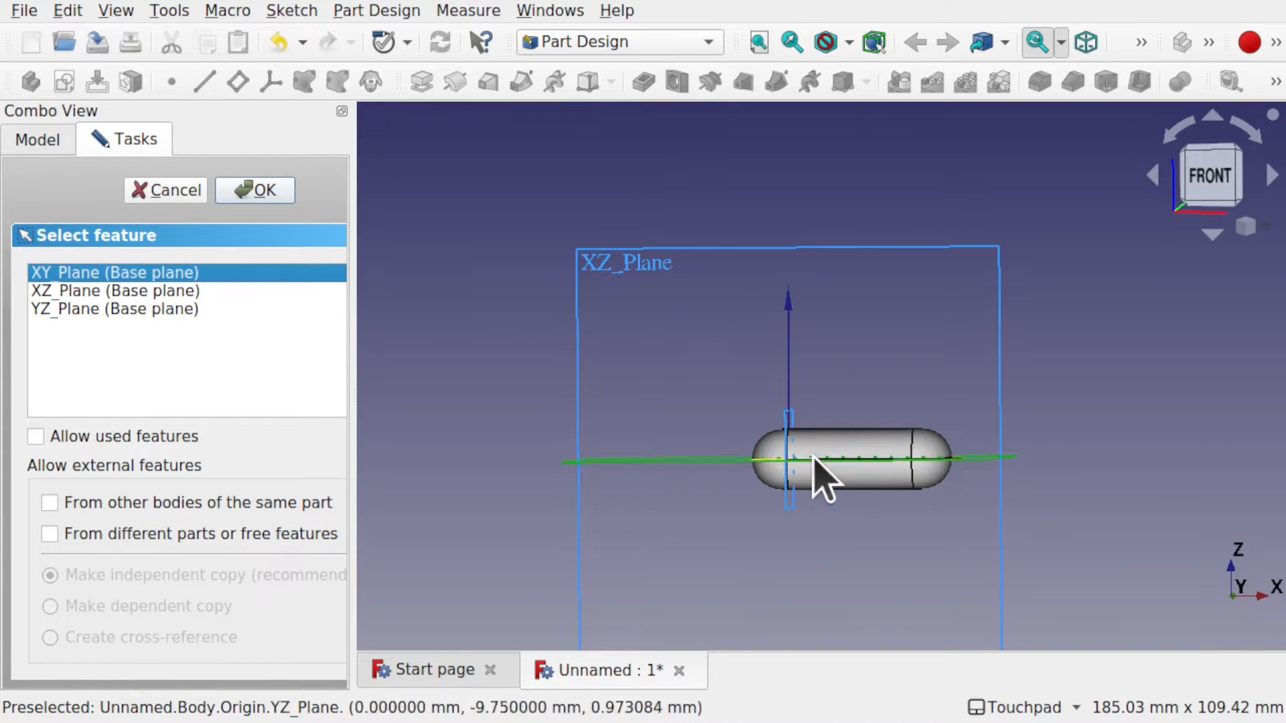
{"action": "left_click", "coordinate": [257, 192]}
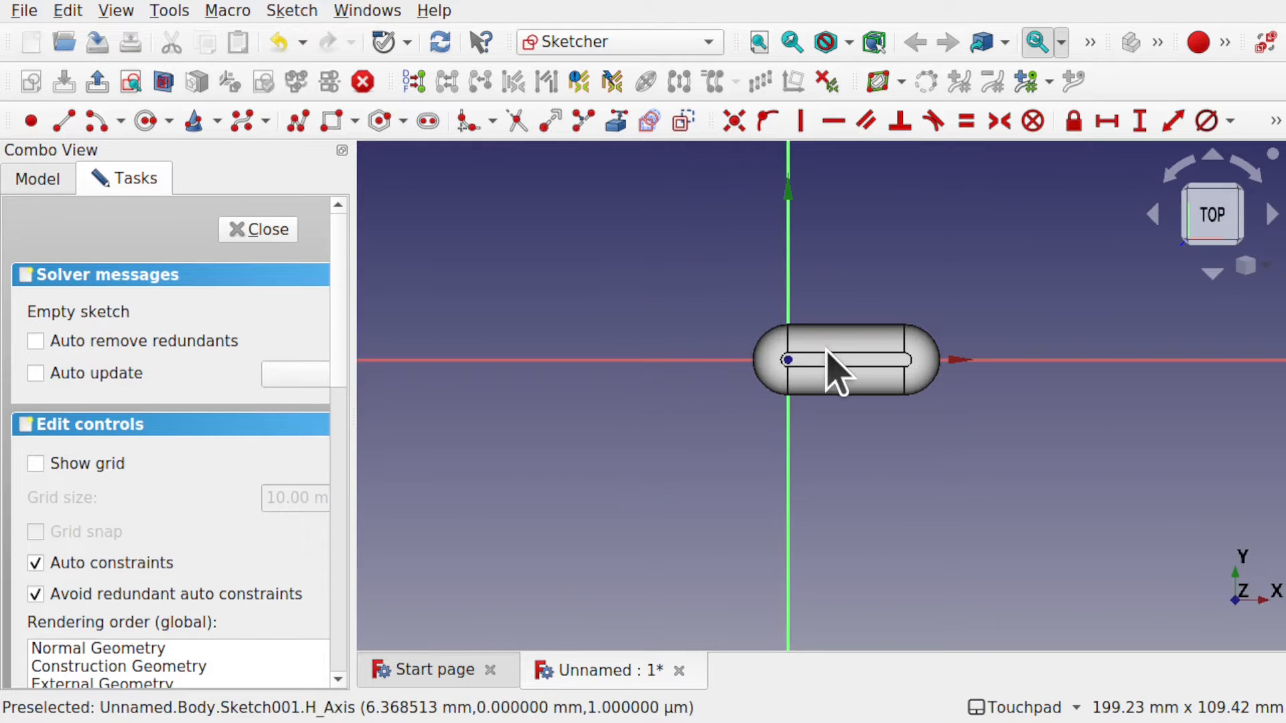
Turn on View section to cut the body at the sketch plane.
{"action": "scroll", "coordinate": [834, 372], "scroll_direction": "up", "scroll_amount": 8}
{"action": "scroll", "coordinate": [834, 371], "scroll_direction": "down", "scroll_amount": 2}
{"action": "scroll", "coordinate": [834, 372], "scroll_direction": "up", "scroll_amount": 1}
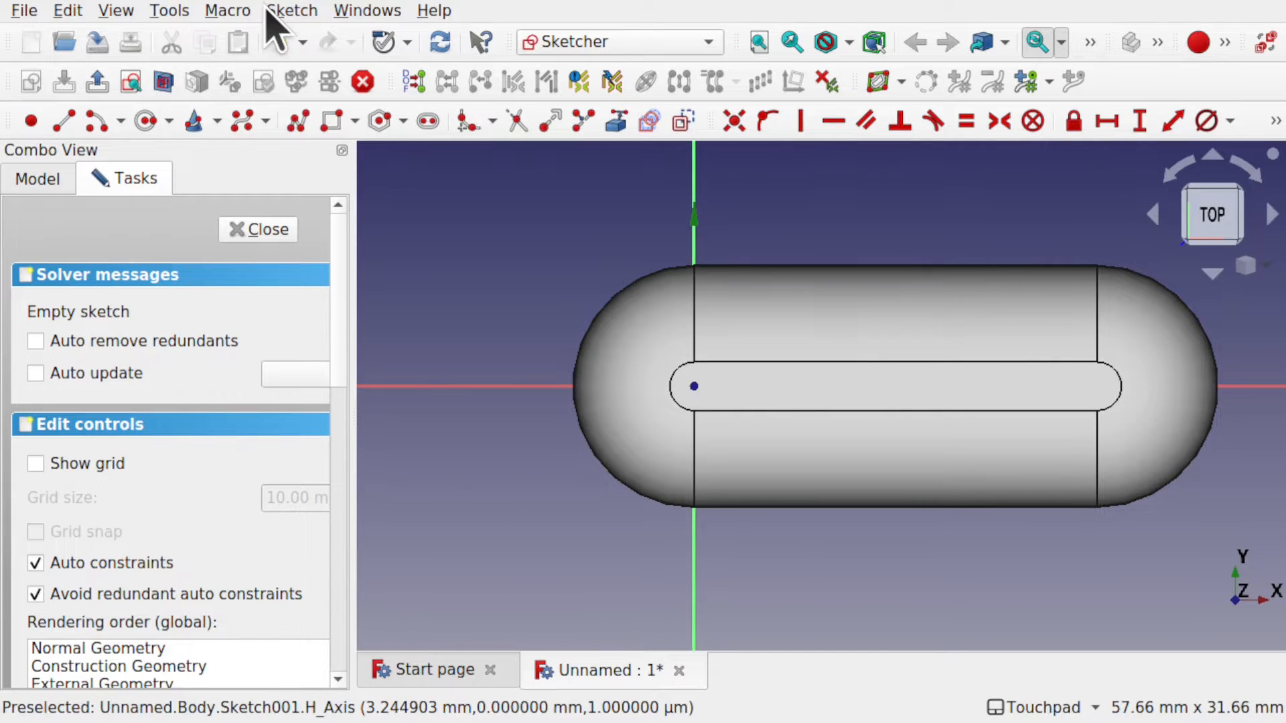
{"action": "left_click", "coordinate": [288, 11]}
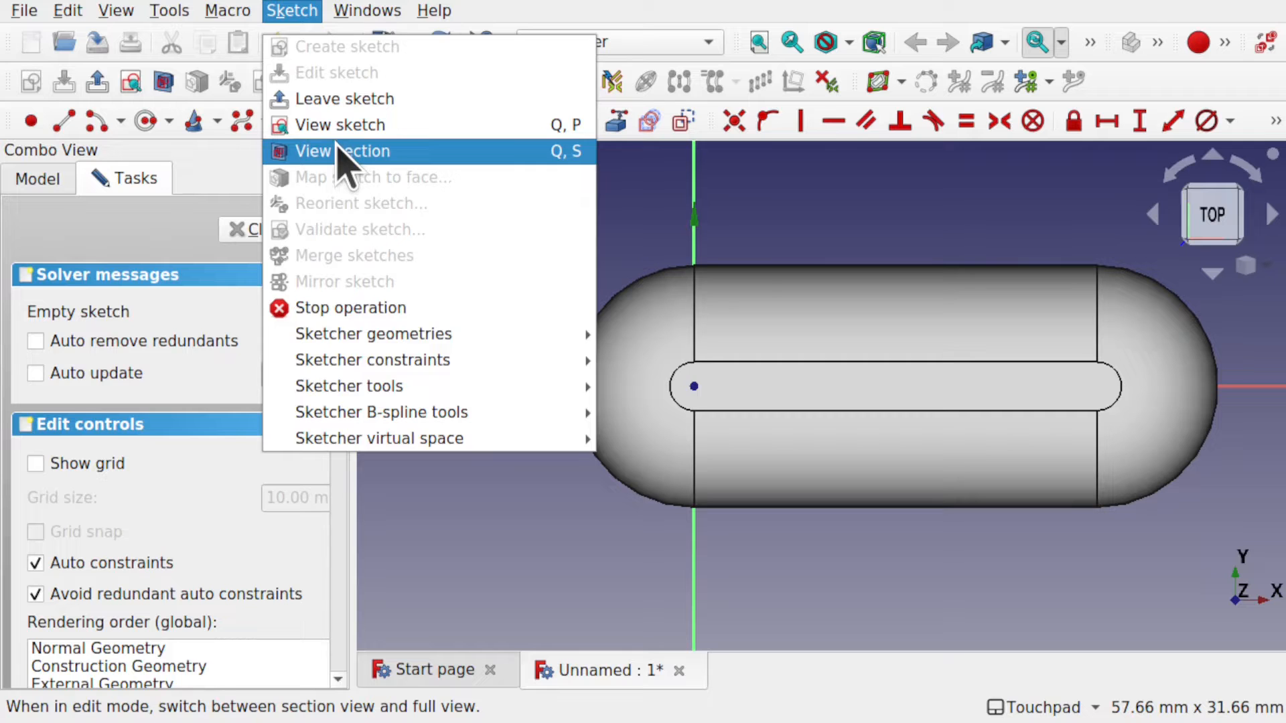
{"action": "left_click", "coordinate": [337, 152]}
Orbit to inspect the section, then view from the top and pan the model down.
{"action": "mouse_move", "coordinate": [827, 483]}
{"action": "left_mouse_down", "text": "alt"}
{"action": "mouse_move", "coordinate": [838, 241]}
{"action": "mouse_move", "coordinate": [803, 351]}
{"action": "mouse_move", "coordinate": [805, 566]}
{"action": "mouse_move", "coordinate": [798, 382]}
{"action": "mouse_move", "coordinate": [802, 406]}
{"action": "left_mouse_up", "text": "alt"}
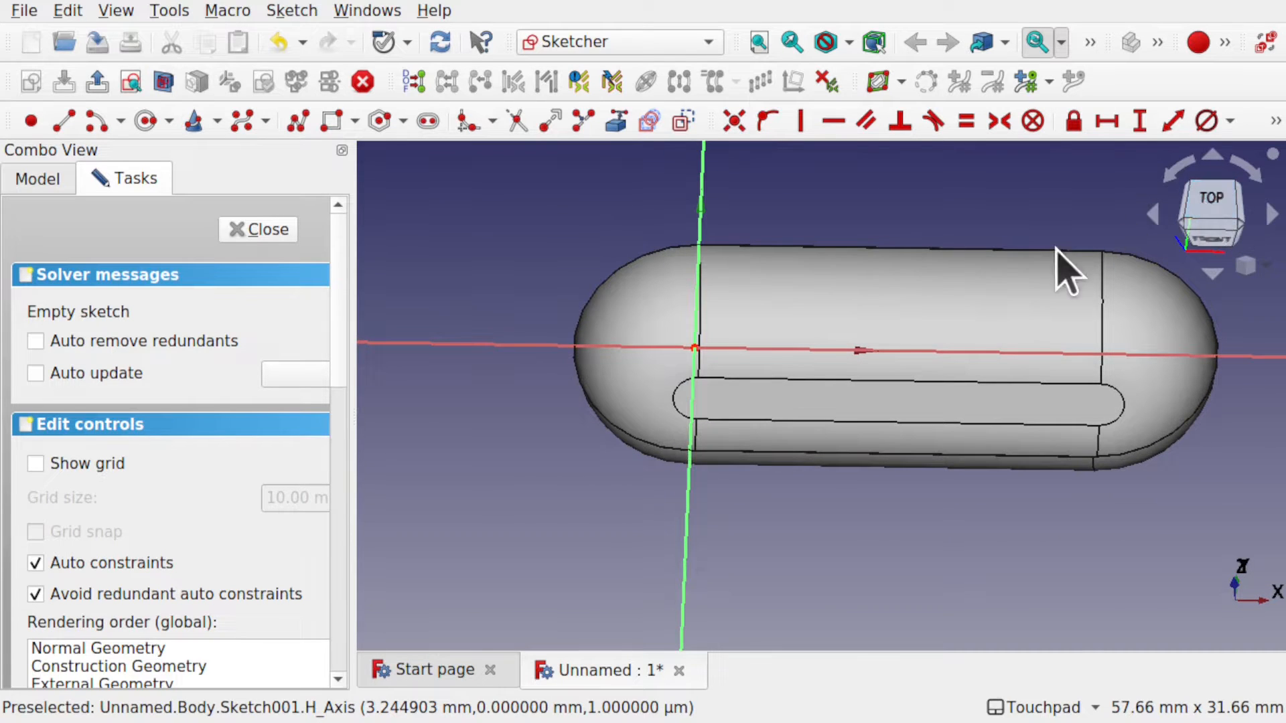
{"action": "left_click_drag", "start_coordinate": [1068, 271], "coordinate": [878, 373], "text": "alt"}
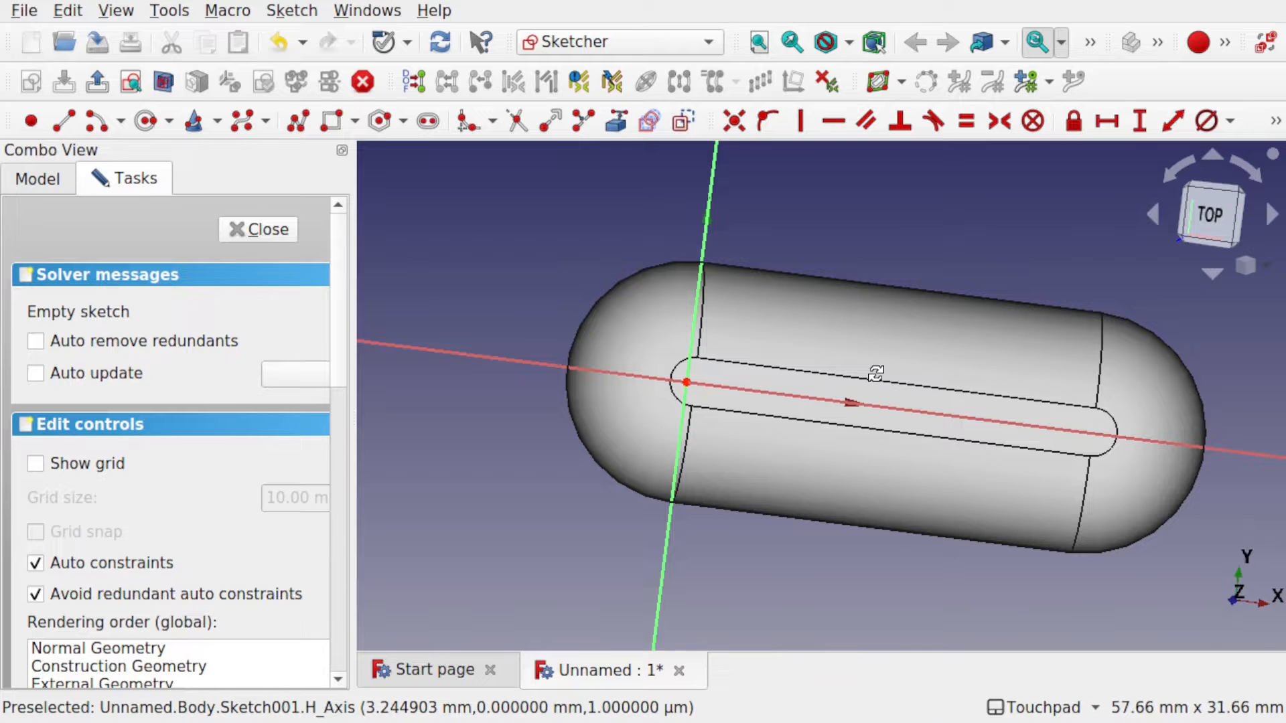
{"action": "middle_click_drag", "start_coordinate": [876, 373], "coordinate": [881, 150]}
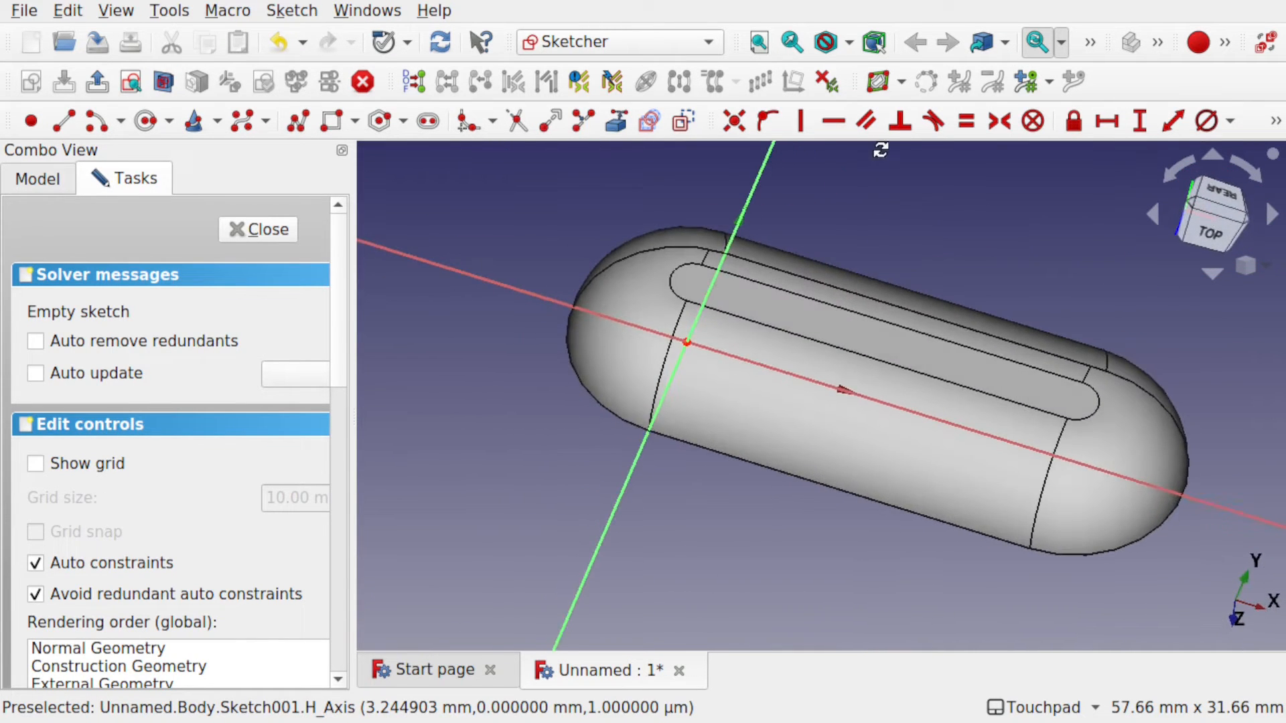
{"action": "middle_click_drag", "start_coordinate": [890, 350], "coordinate": [893, 264]}
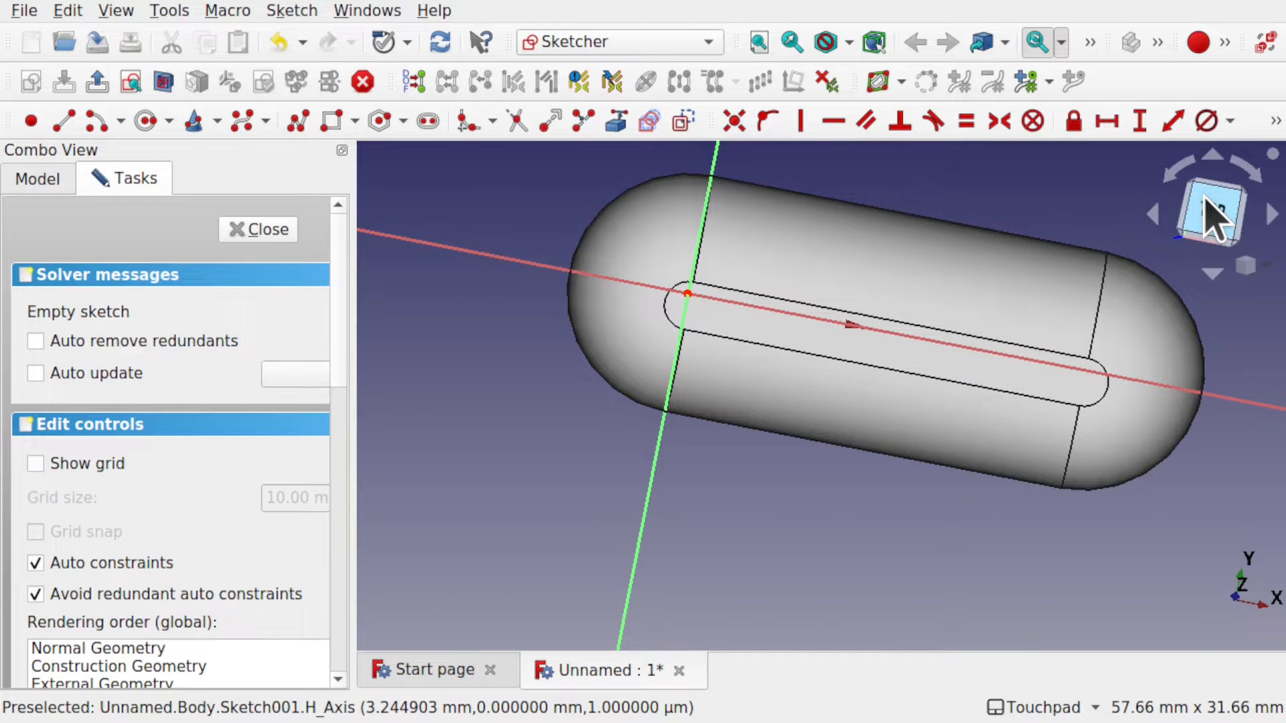
{"action": "left_click", "coordinate": [1212, 214]}
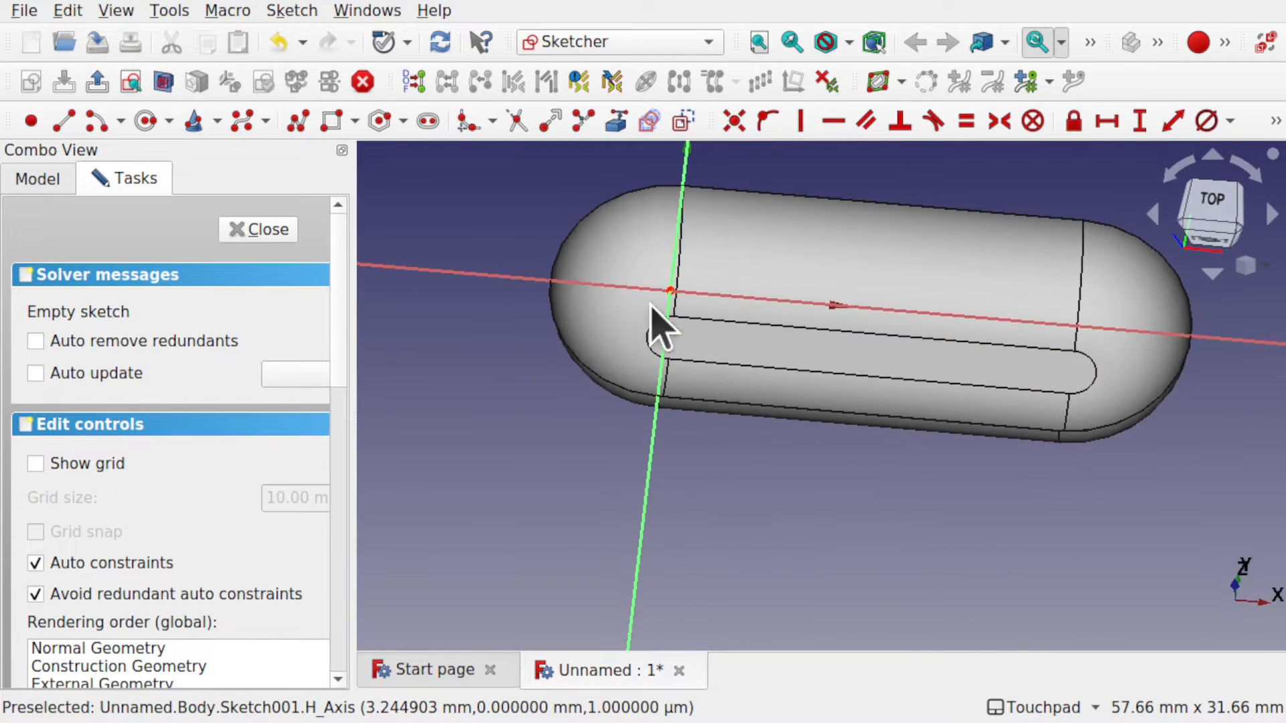
{"action": "middle_click_drag", "start_coordinate": [731, 306], "coordinate": [705, 388], "text": "shift"}
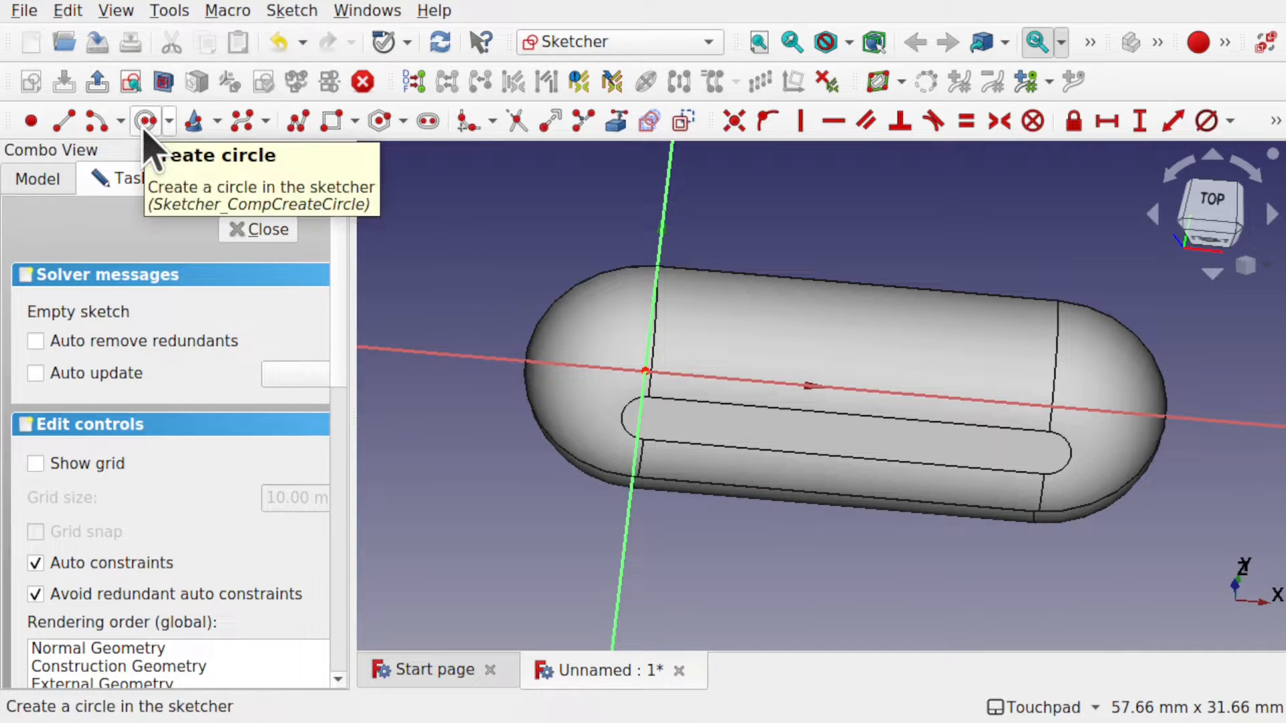
Draw a circle centred on the sketch origin.
{"action": "left_click", "coordinate": [145, 121]}
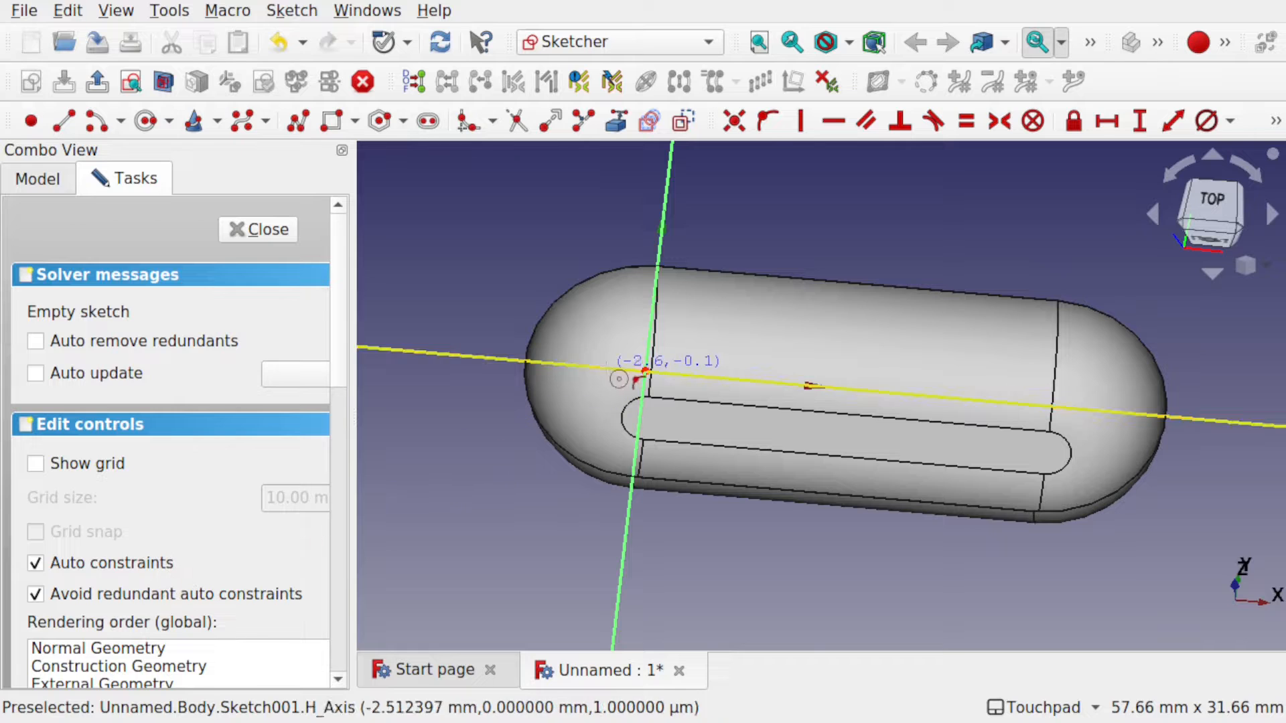
{"action": "left_click", "coordinate": [645, 370]}
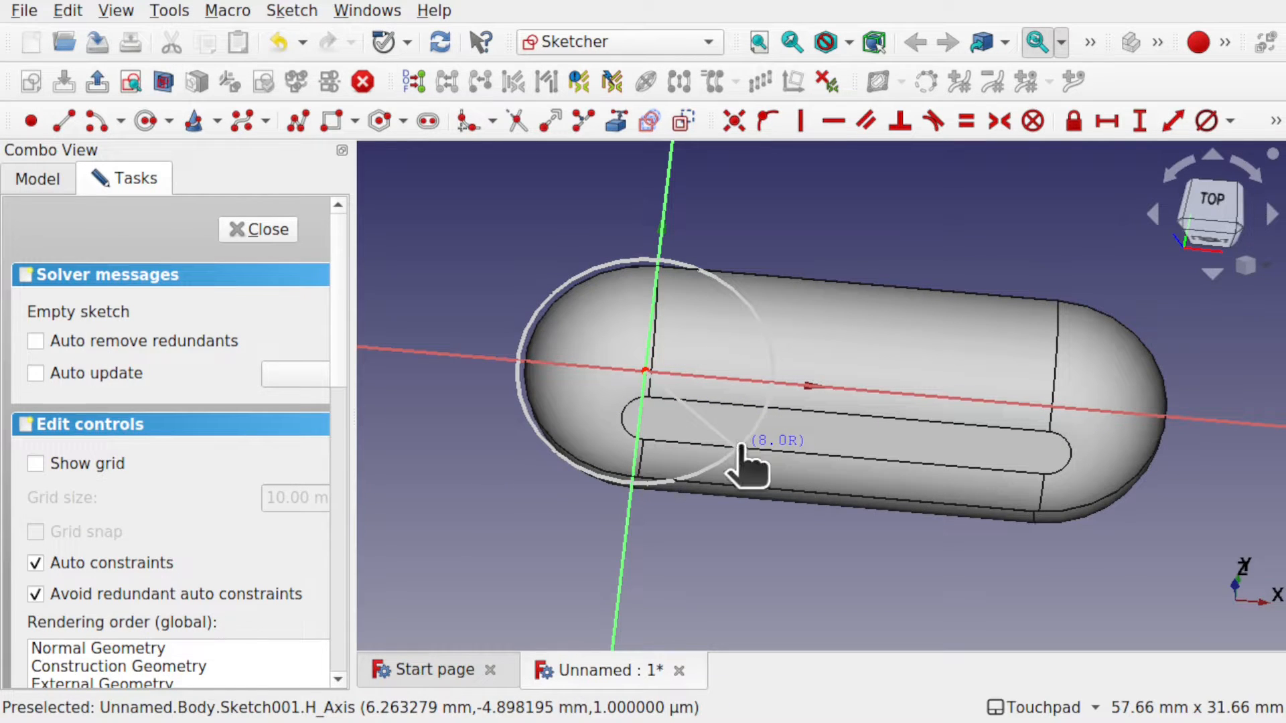
{"action": "left_click", "coordinate": [745, 462]}
{"action": "left_click_drag", "start_coordinate": [677, 301], "coordinate": [640, 416], "text": "alt"}
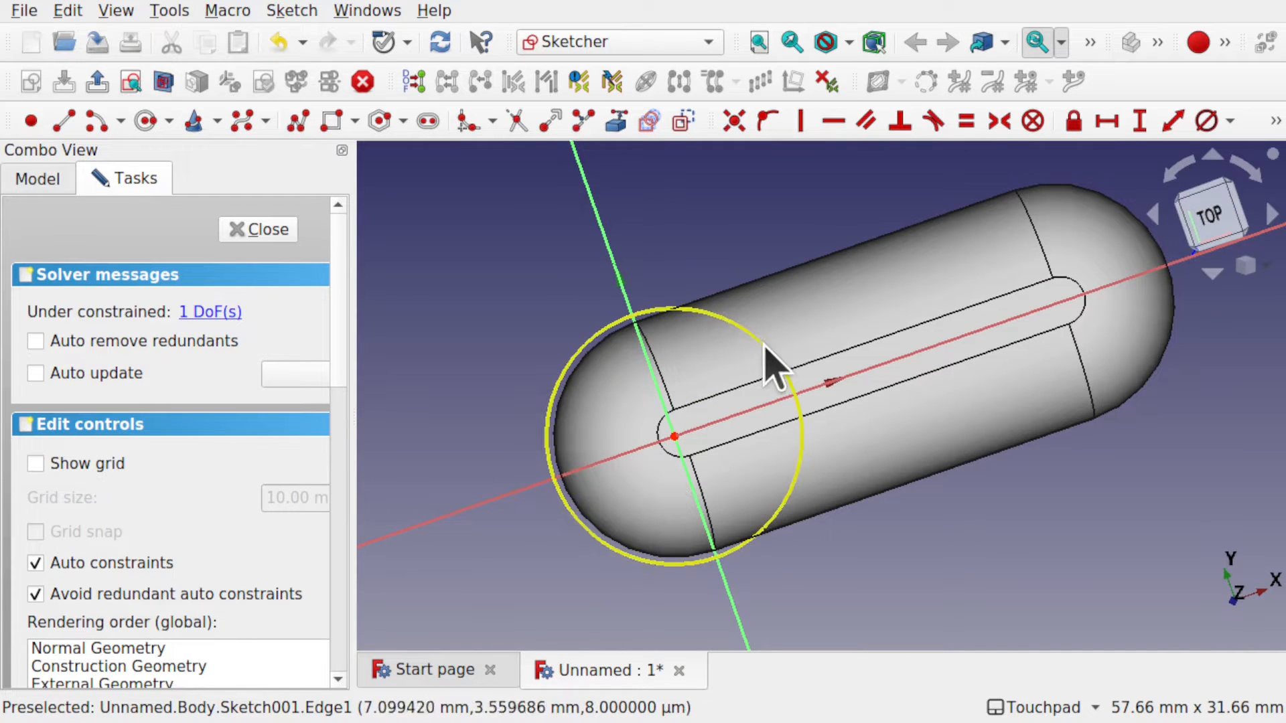
Constrain the circle to 16 mm diameter and close the sketch.
{"action": "left_click", "coordinate": [775, 350]}
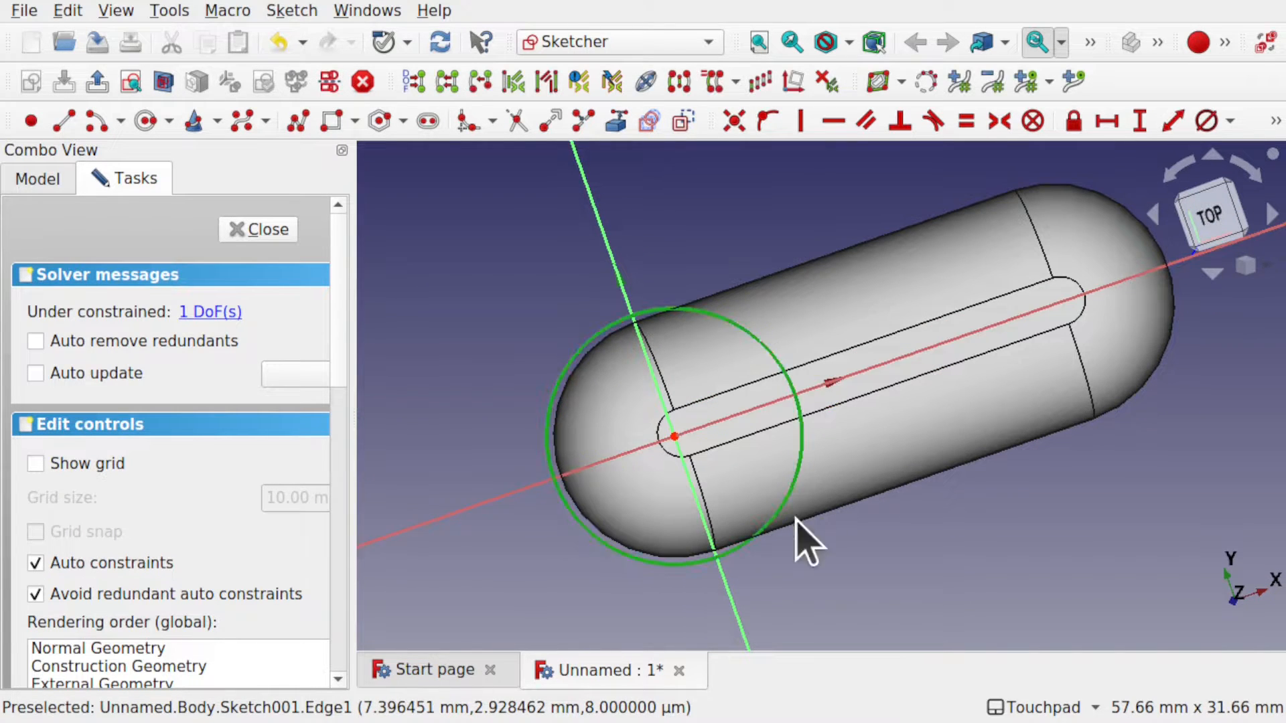
{"action": "left_click", "coordinate": [1207, 121]}
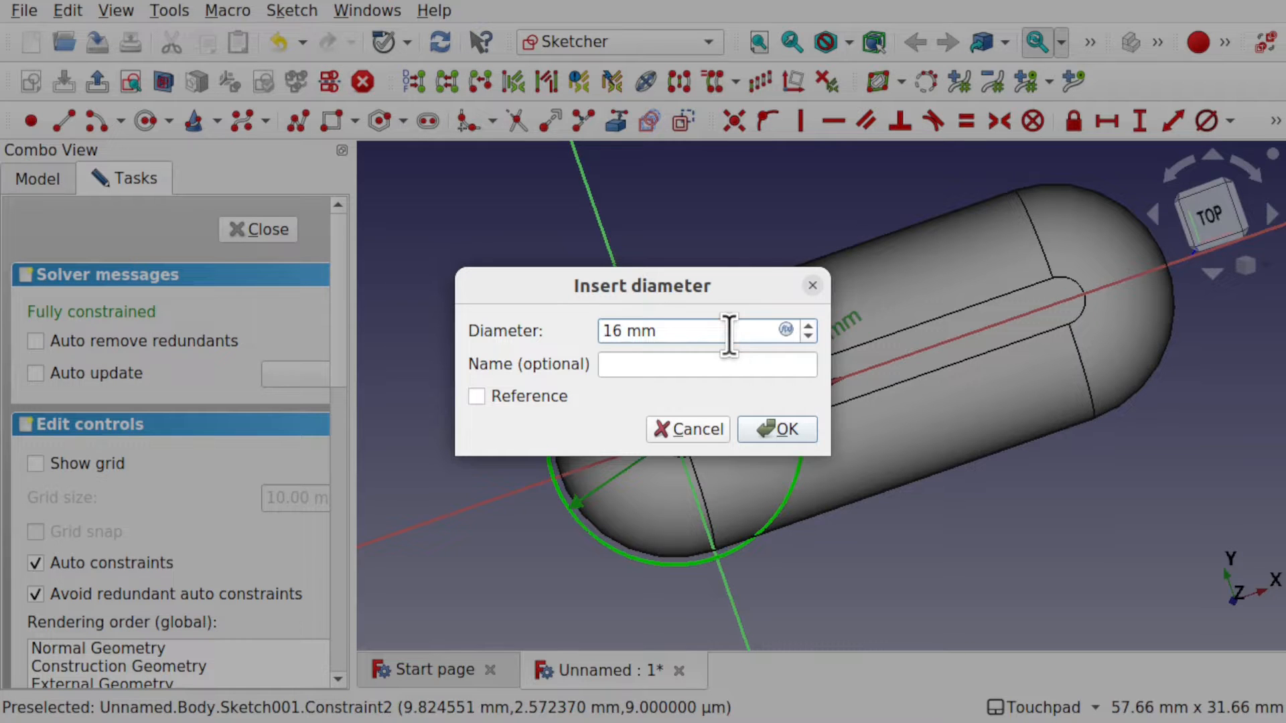
{"action": "key", "text": "Return"}
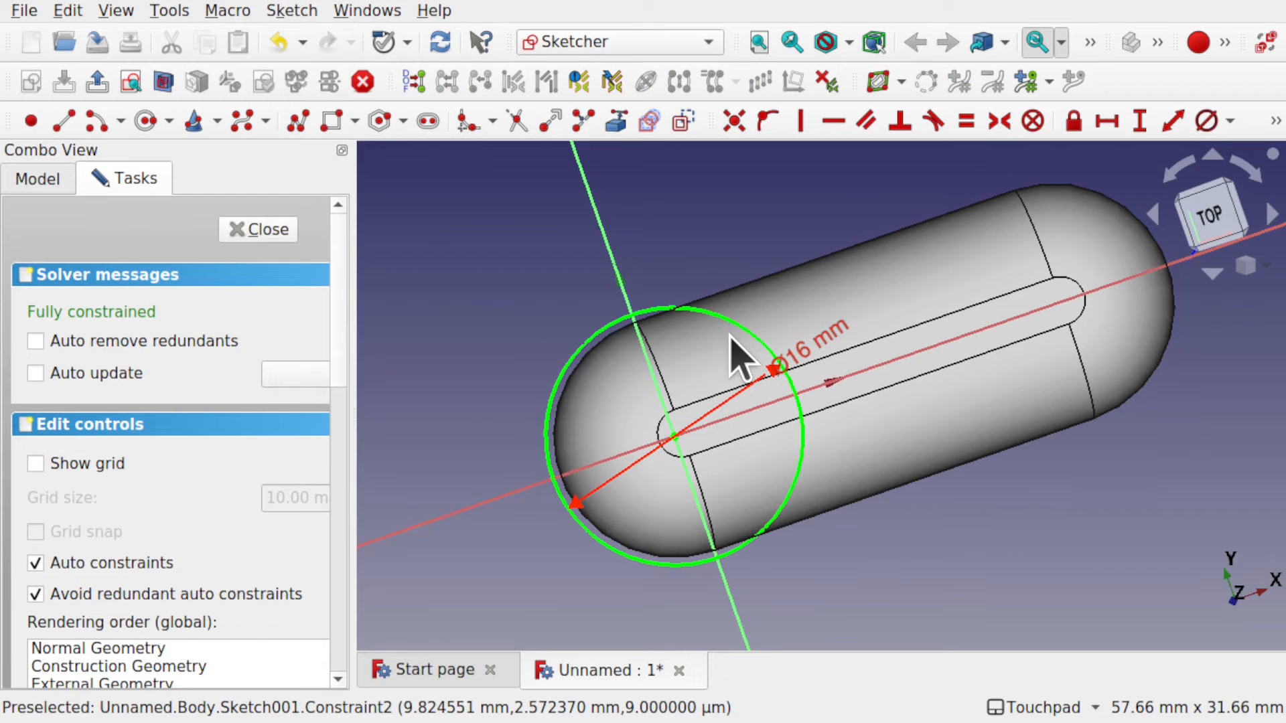
{"action": "left_click_drag", "start_coordinate": [717, 389], "coordinate": [778, 344], "text": "alt"}
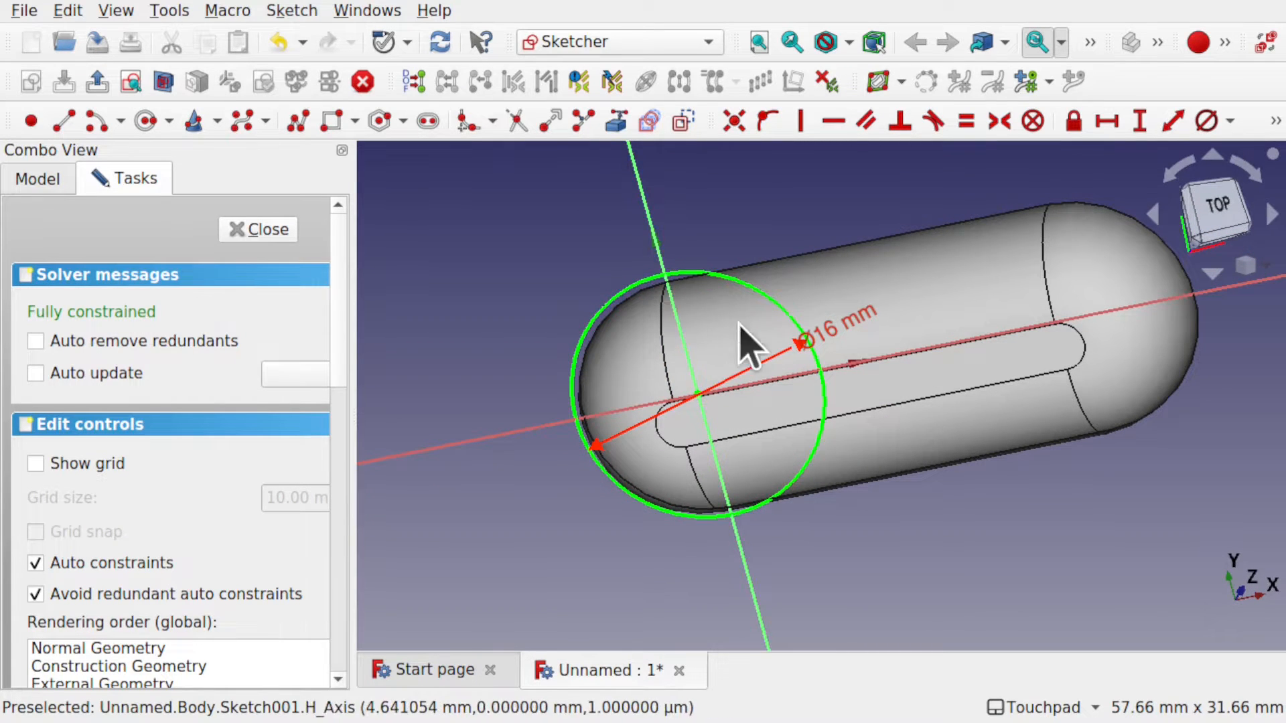
{"action": "mouse_move", "coordinate": [781, 402]}
{"action": "left_mouse_down", "text": "alt"}
{"action": "mouse_move", "coordinate": [770, 460]}
{"action": "mouse_move", "coordinate": [784, 459]}
{"action": "left_mouse_up", "text": "alt"}
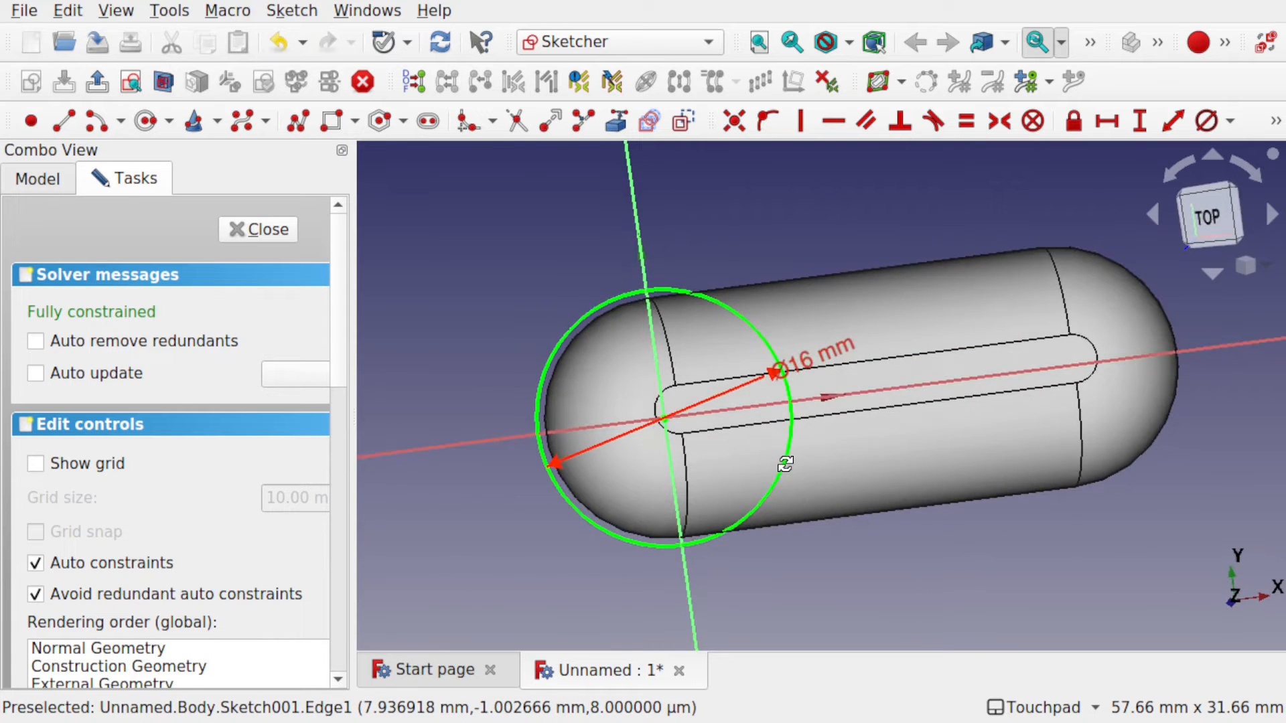
{"action": "left_click", "coordinate": [249, 232]}
{"action": "scroll", "coordinate": [766, 508], "scroll_direction": "up", "scroll_amount": 5}
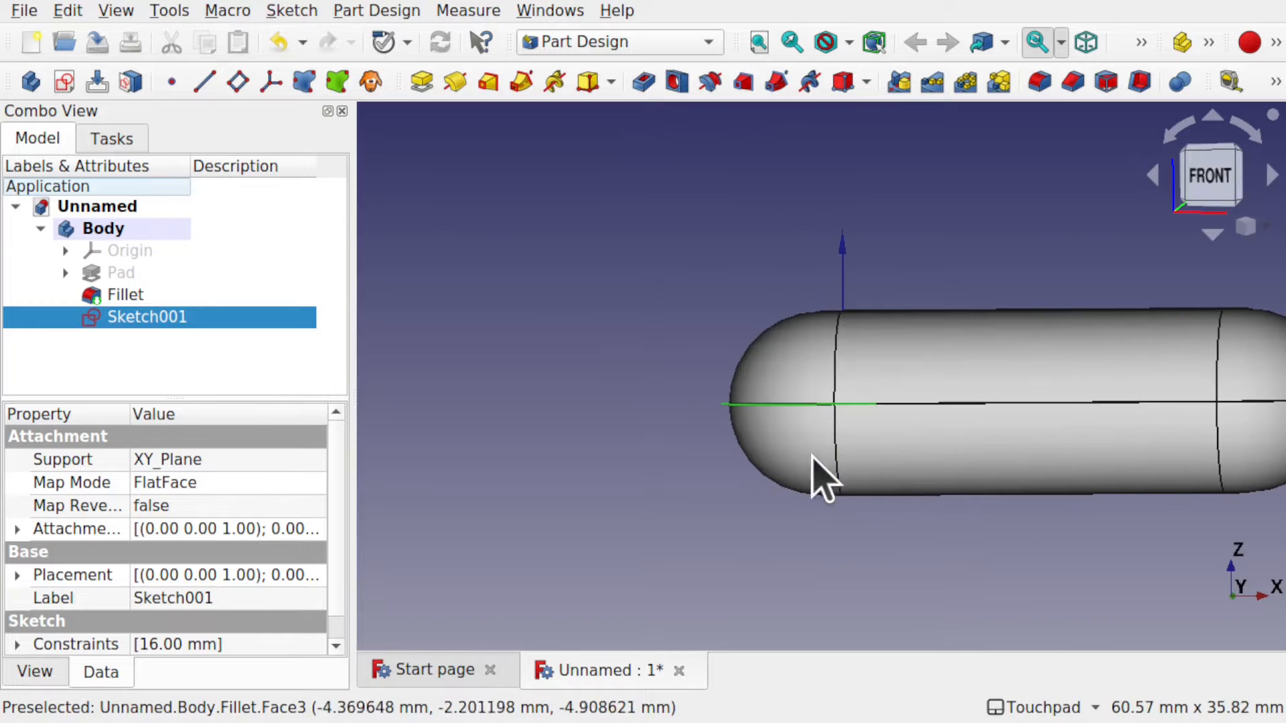
Pocket the 16 mm circle sketch 5 mm deep, symmetric to its plane.
{"action": "left_click_drag", "start_coordinate": [821, 480], "coordinate": [746, 560], "text": "alt"}
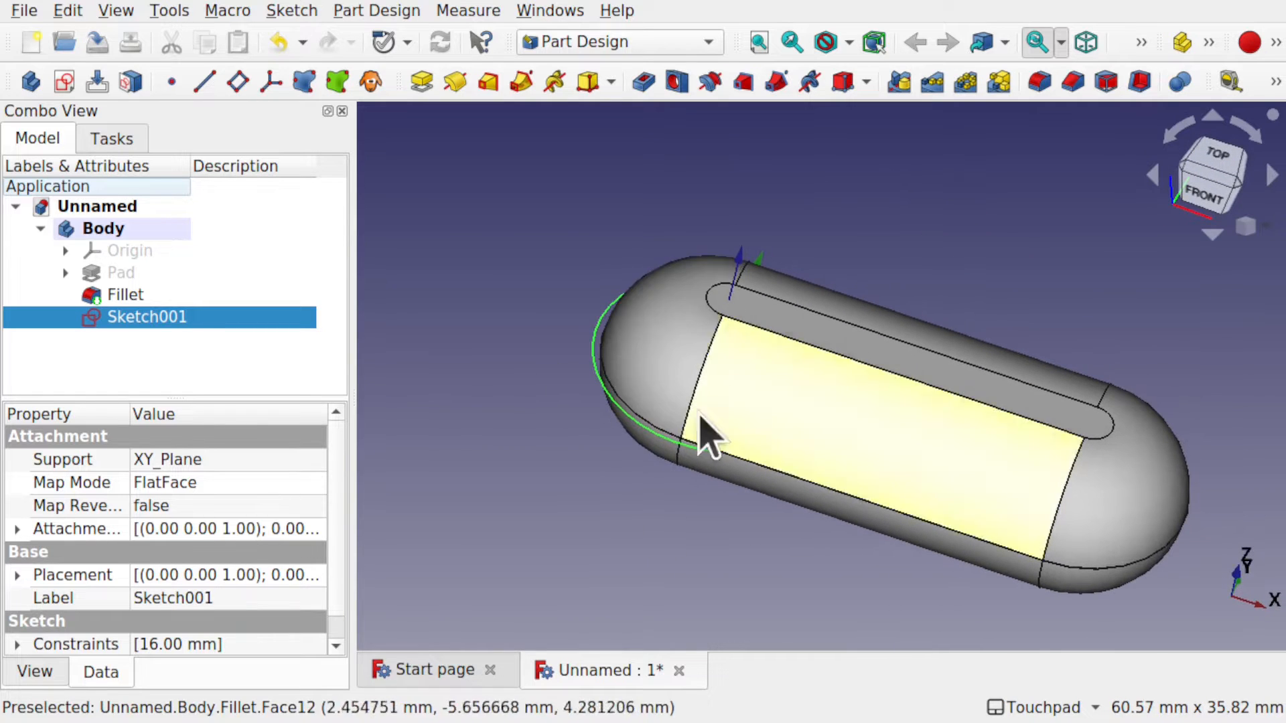
{"action": "left_click", "coordinate": [647, 82]}
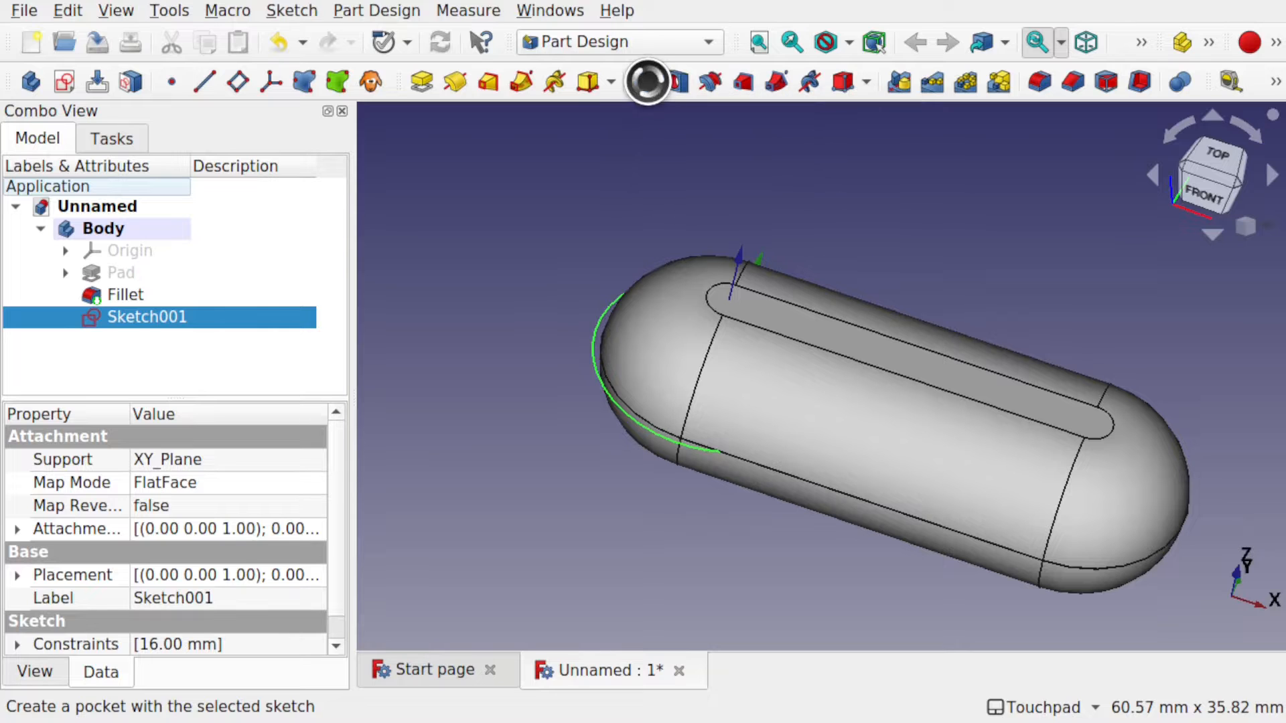
{"action": "left_click_drag", "start_coordinate": [642, 168], "coordinate": [878, 299], "text": "alt"}
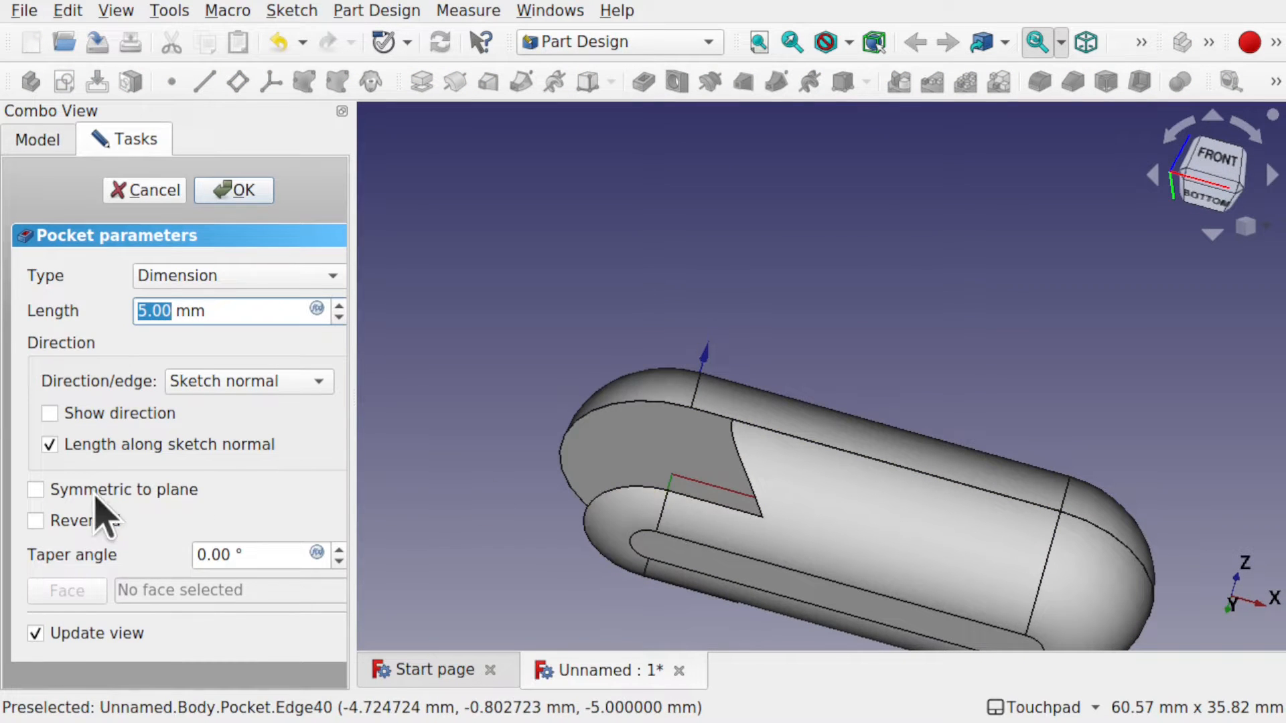
{"action": "left_click", "coordinate": [35, 489]}
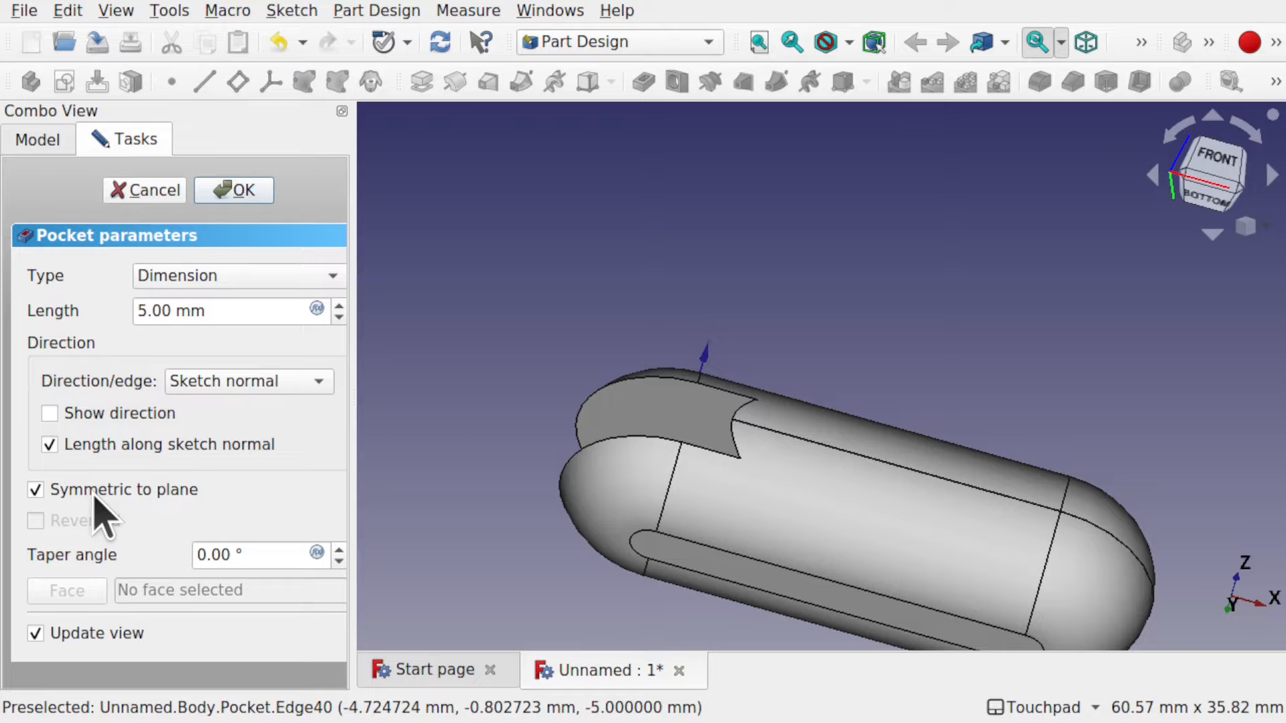
{"action": "left_click_drag", "start_coordinate": [669, 396], "coordinate": [960, 456], "text": "alt"}
{"action": "left_click_drag", "start_coordinate": [718, 404], "coordinate": [793, 354], "text": "alt"}
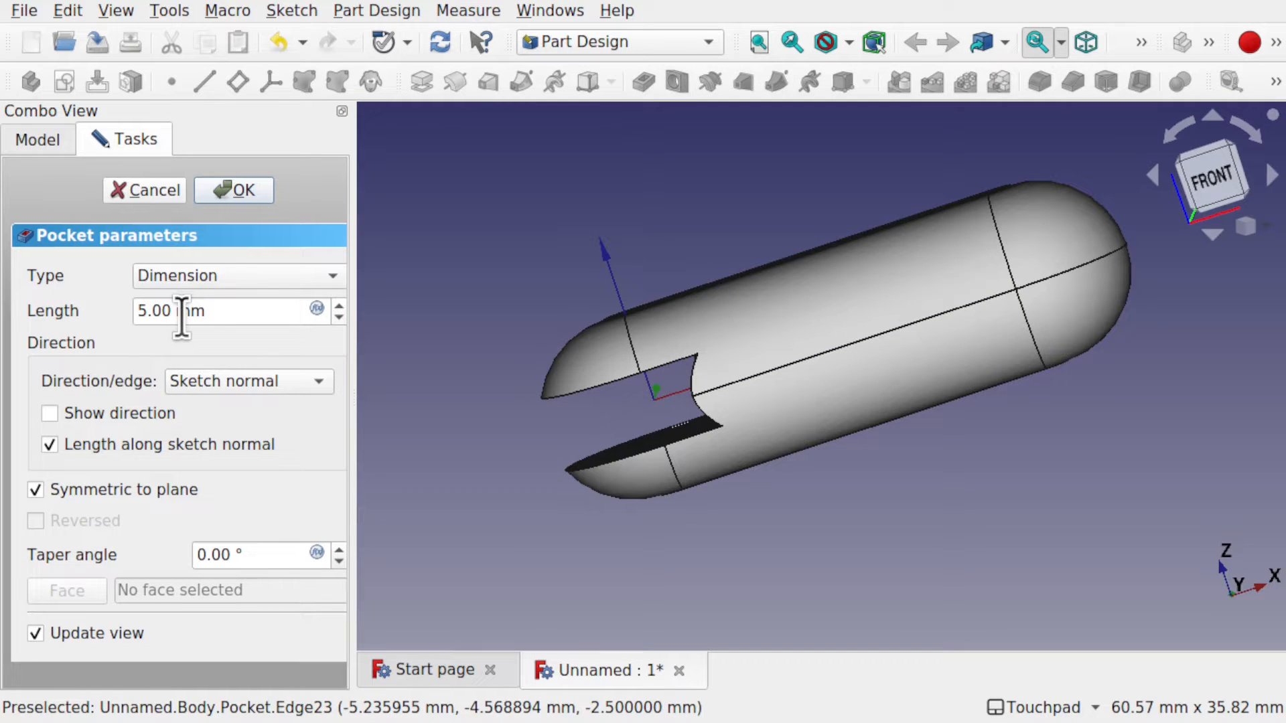
{"action": "left_click", "coordinate": [242, 194]}
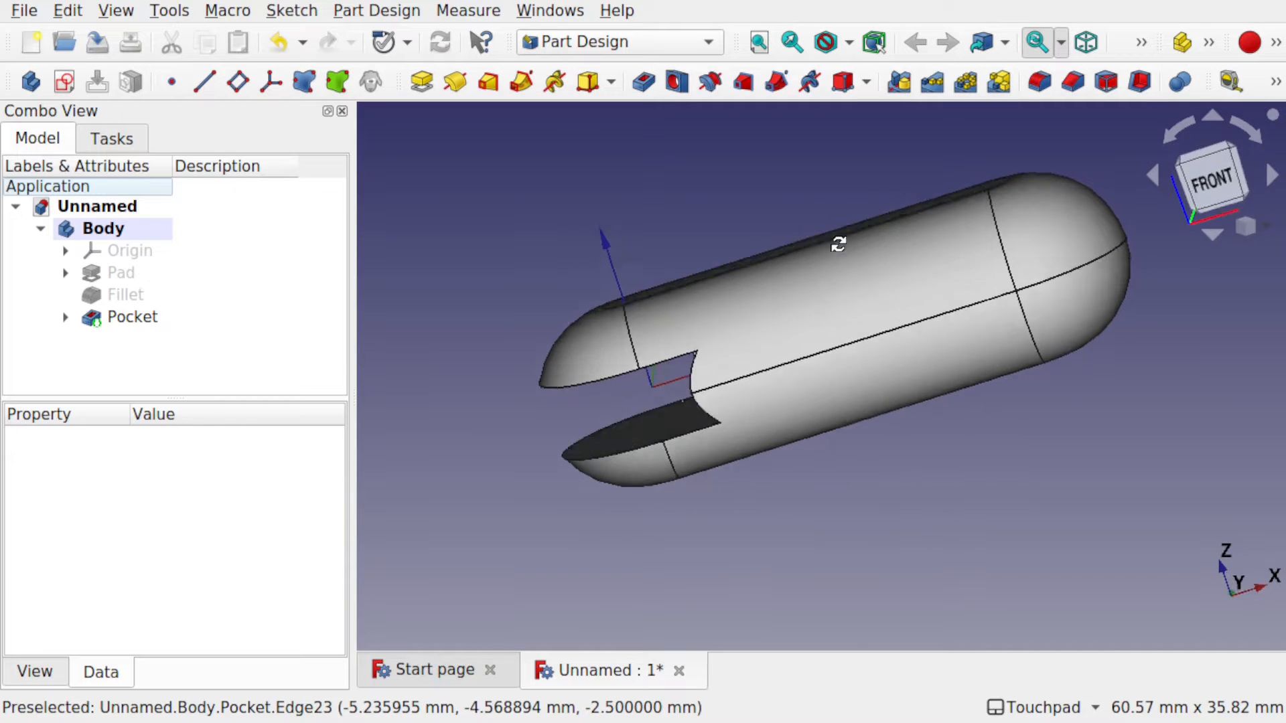
{"action": "left_click_drag", "start_coordinate": [838, 244], "coordinate": [807, 469], "text": "alt"}
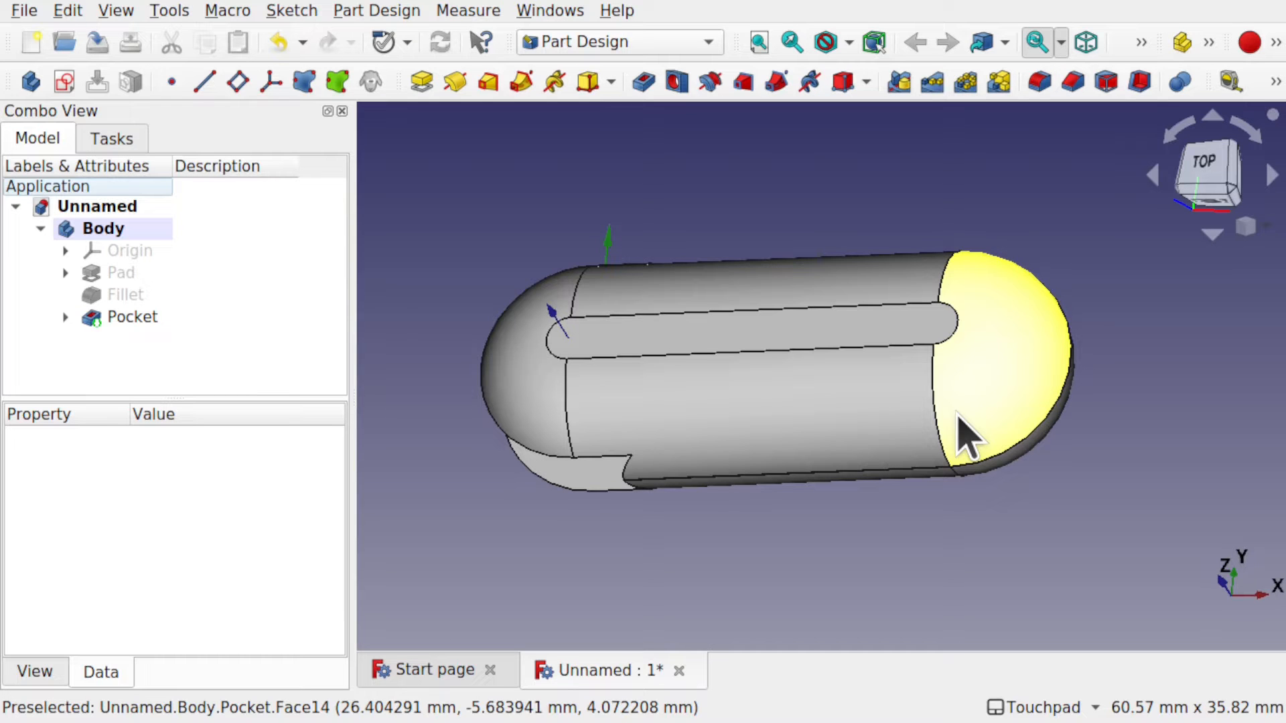
{"action": "left_click_drag", "start_coordinate": [965, 439], "coordinate": [924, 345], "text": "alt"}
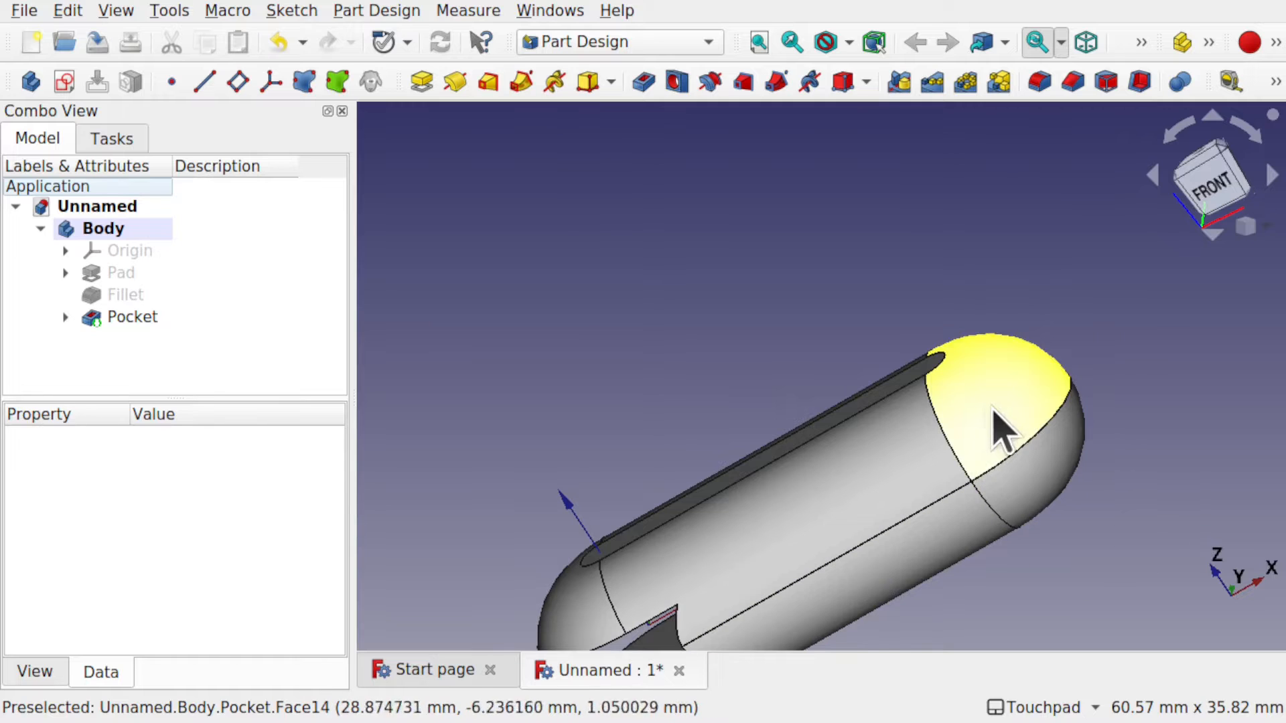
{"action": "left_click_drag", "start_coordinate": [996, 425], "coordinate": [1013, 499], "text": "alt"}
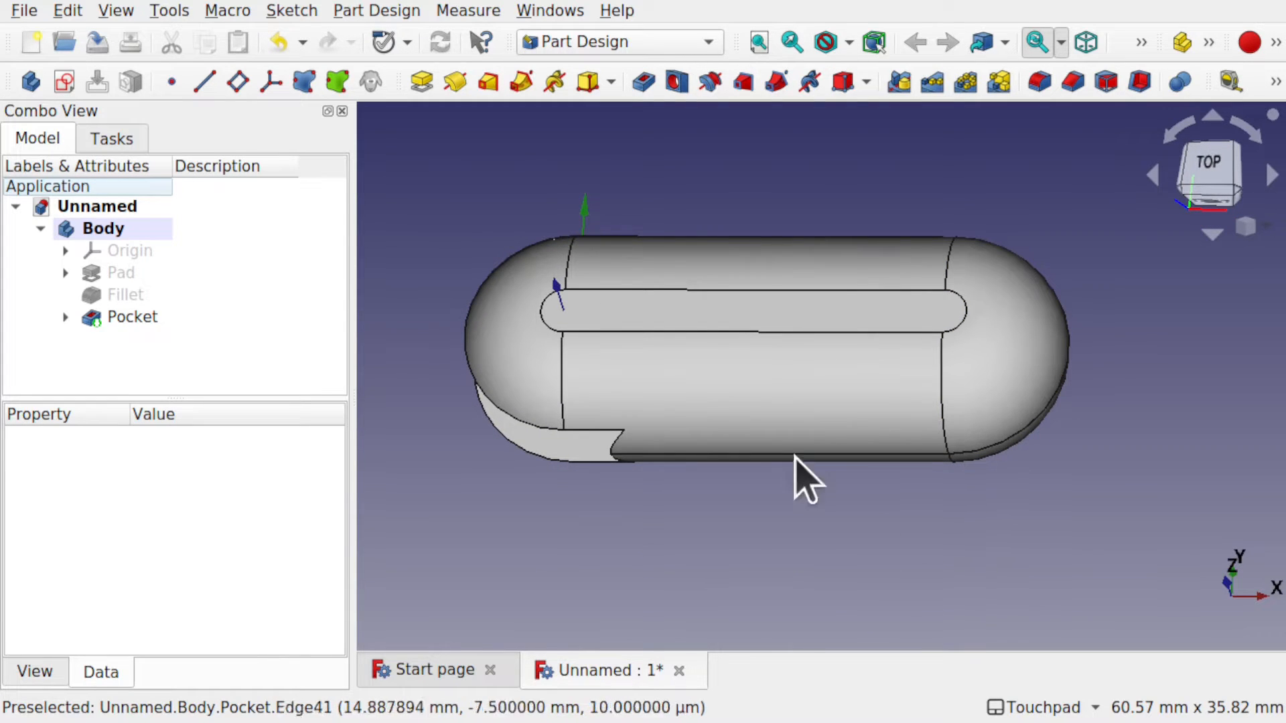
{"action": "left_click_drag", "start_coordinate": [804, 480], "coordinate": [764, 417], "text": "alt"}
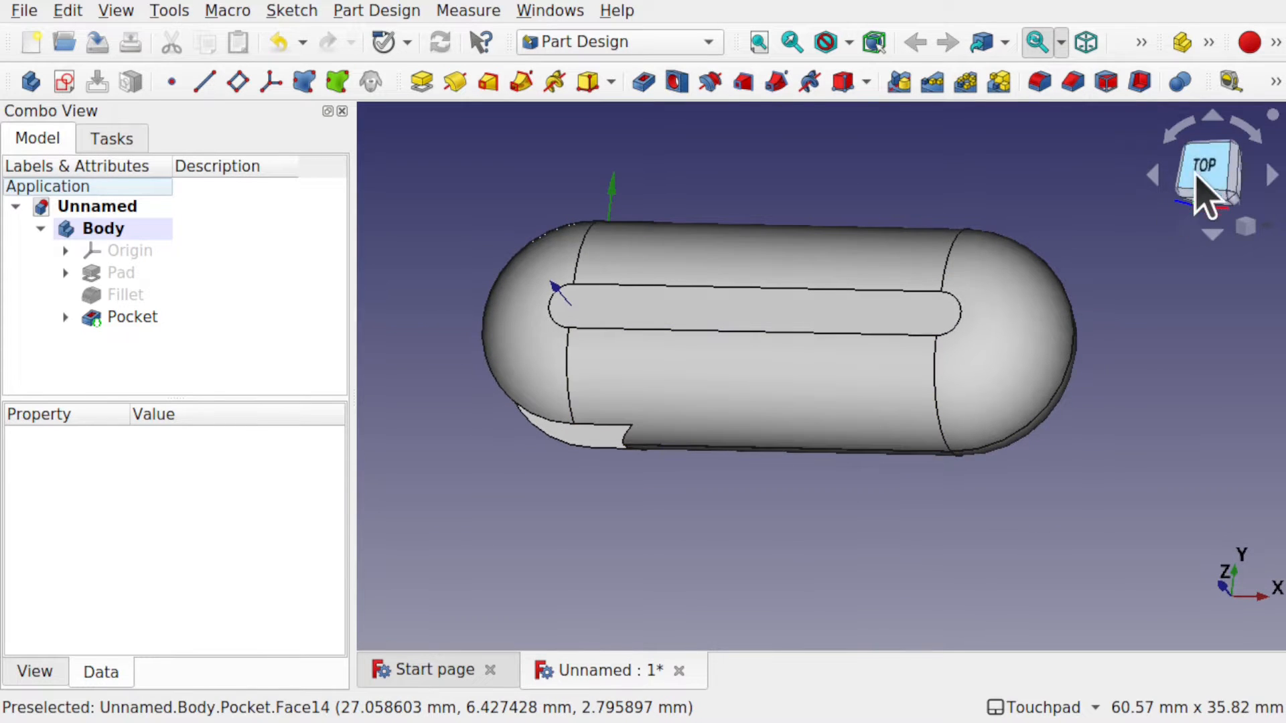
{"action": "left_click", "coordinate": [1203, 191]}
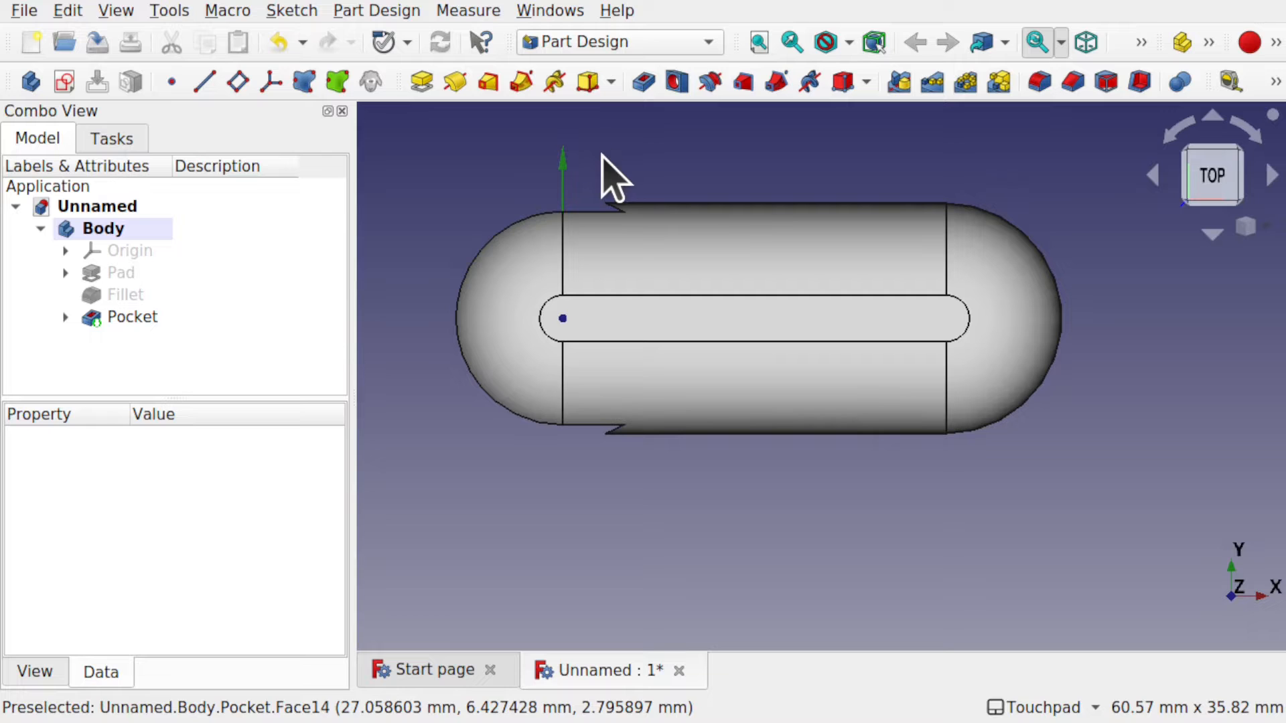
Start Sketch002 on the XY_Plane and show a section view at the sketch plane.
{"action": "left_click", "coordinate": [64, 81]}
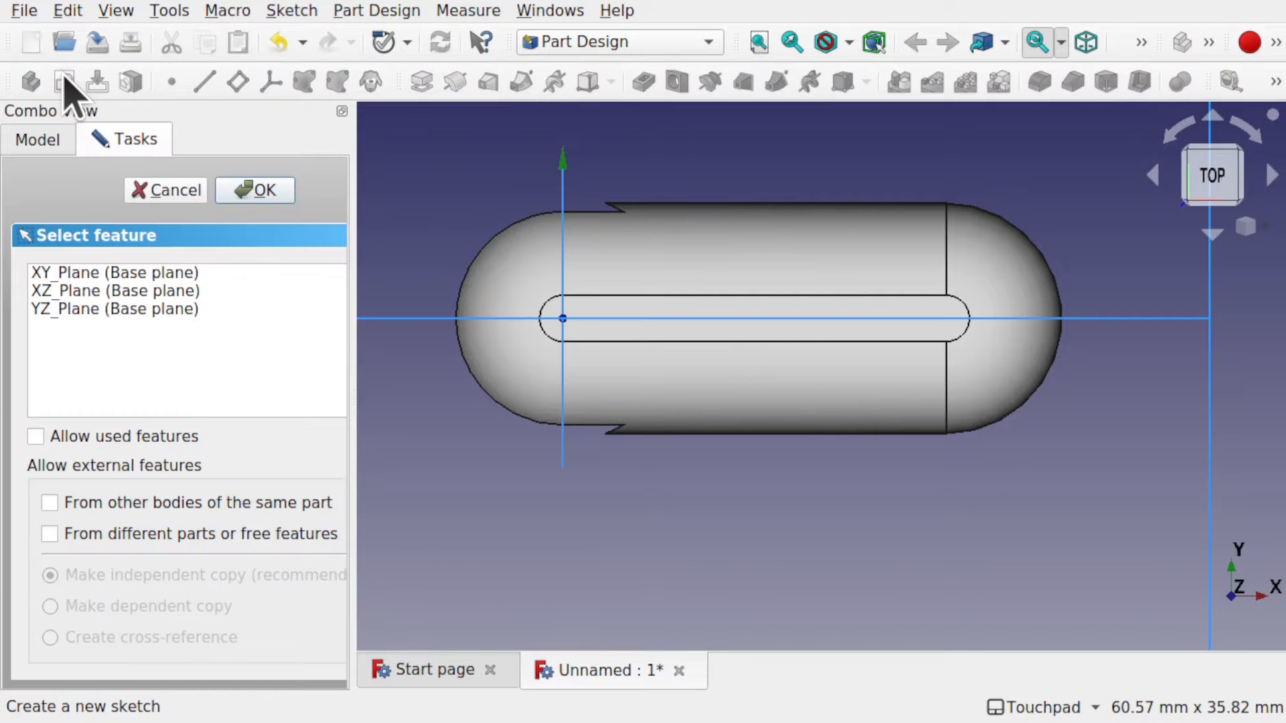
{"action": "left_click", "coordinate": [114, 273]}
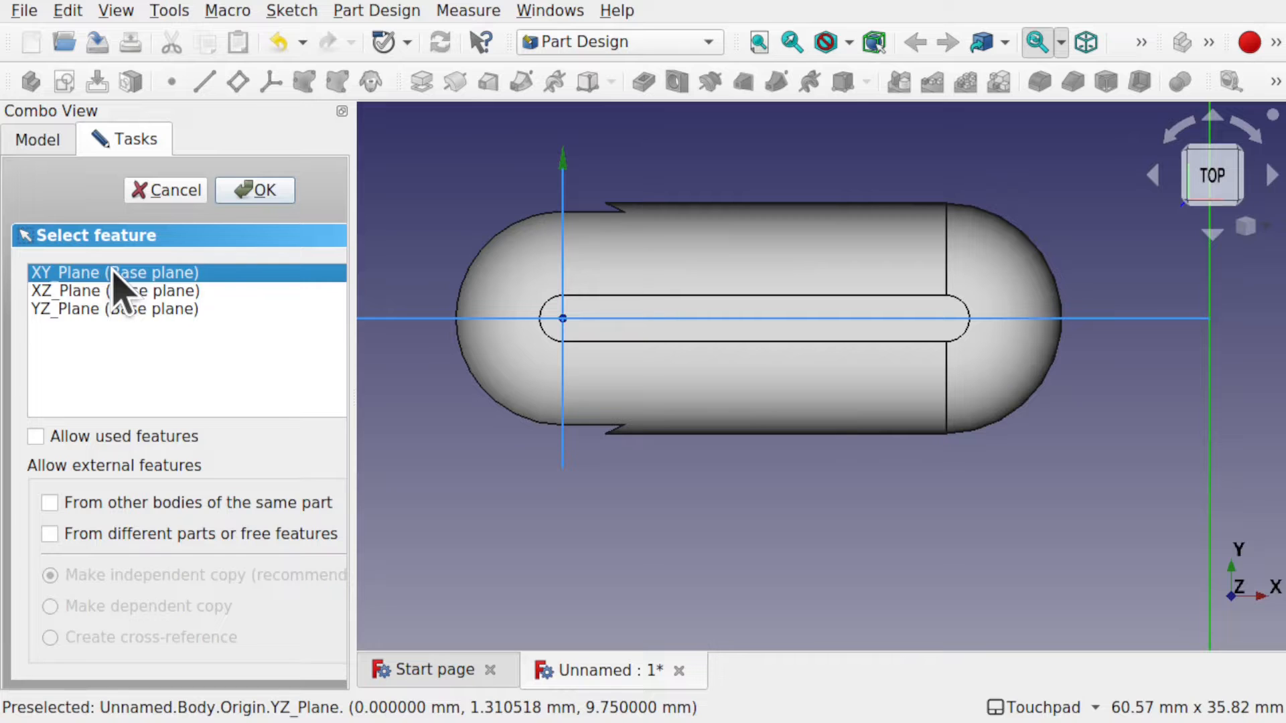
{"action": "left_click", "coordinate": [255, 191]}
{"action": "mouse_move", "coordinate": [759, 424]}
{"action": "left_mouse_down", "text": "alt"}
{"action": "mouse_move", "coordinate": [764, 271]}
{"action": "mouse_move", "coordinate": [751, 329]}
{"action": "mouse_move", "coordinate": [748, 407]}
{"action": "mouse_move", "coordinate": [770, 264]}
{"action": "mouse_move", "coordinate": [751, 401]}
{"action": "left_mouse_up", "text": "alt"}
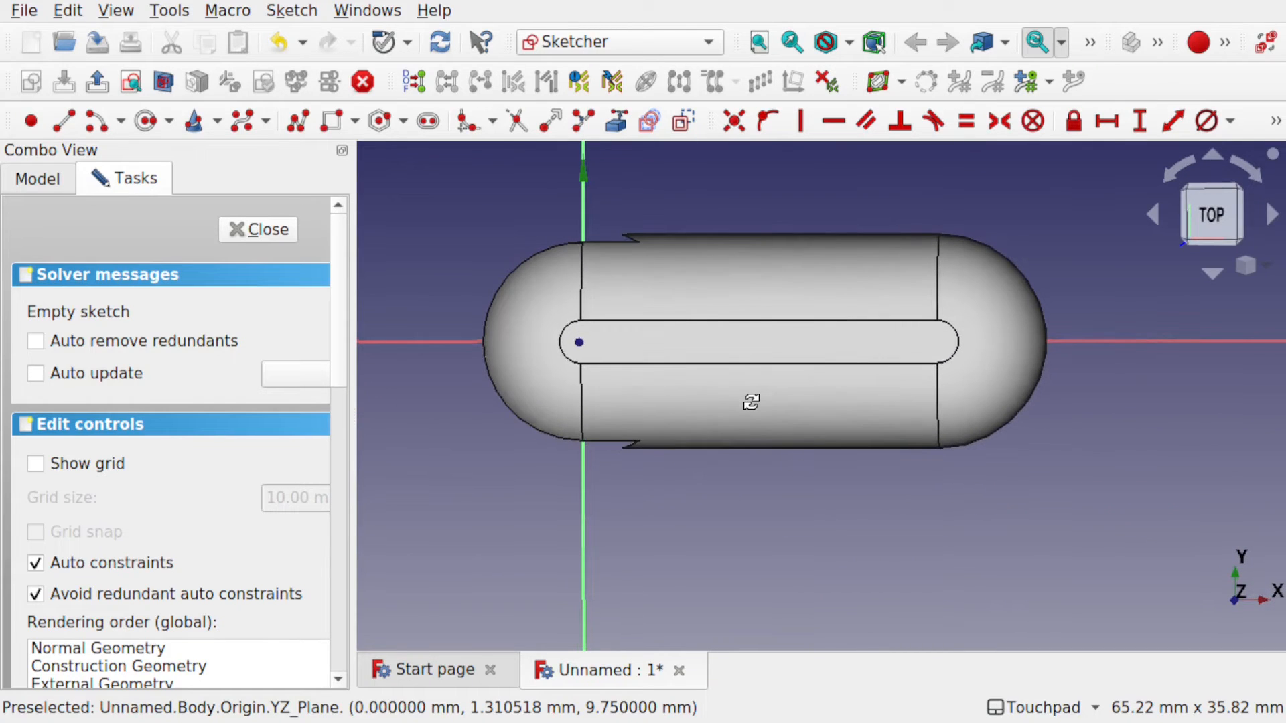
{"action": "left_click", "coordinate": [163, 82]}
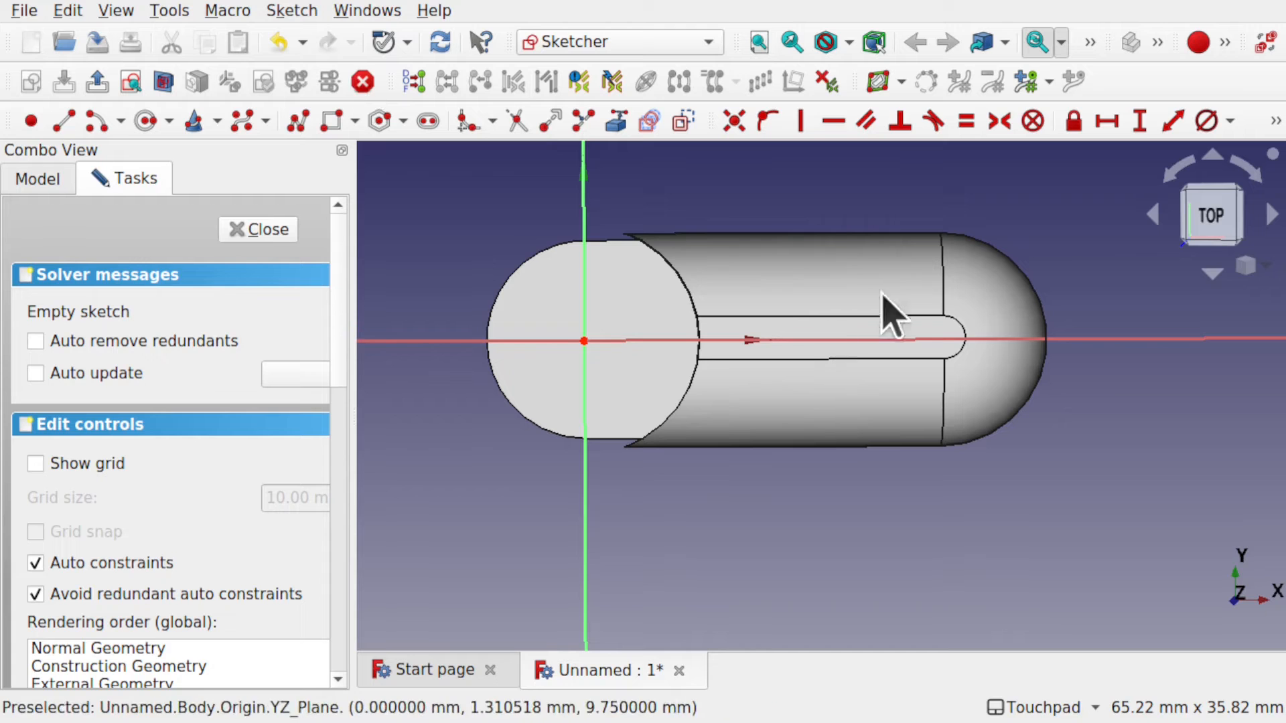
{"action": "left_click_drag", "start_coordinate": [954, 445], "coordinate": [576, 349], "text": "alt"}
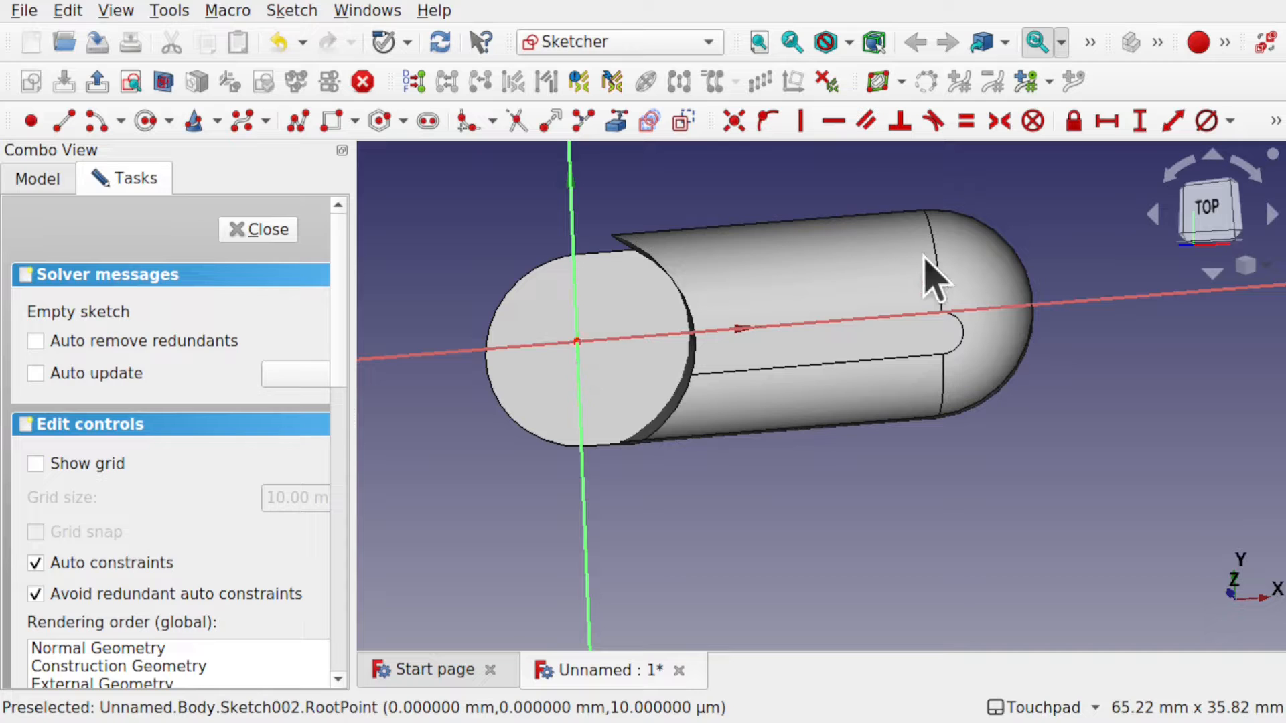
{"action": "left_click_drag", "start_coordinate": [924, 273], "coordinate": [933, 267], "text": "alt"}
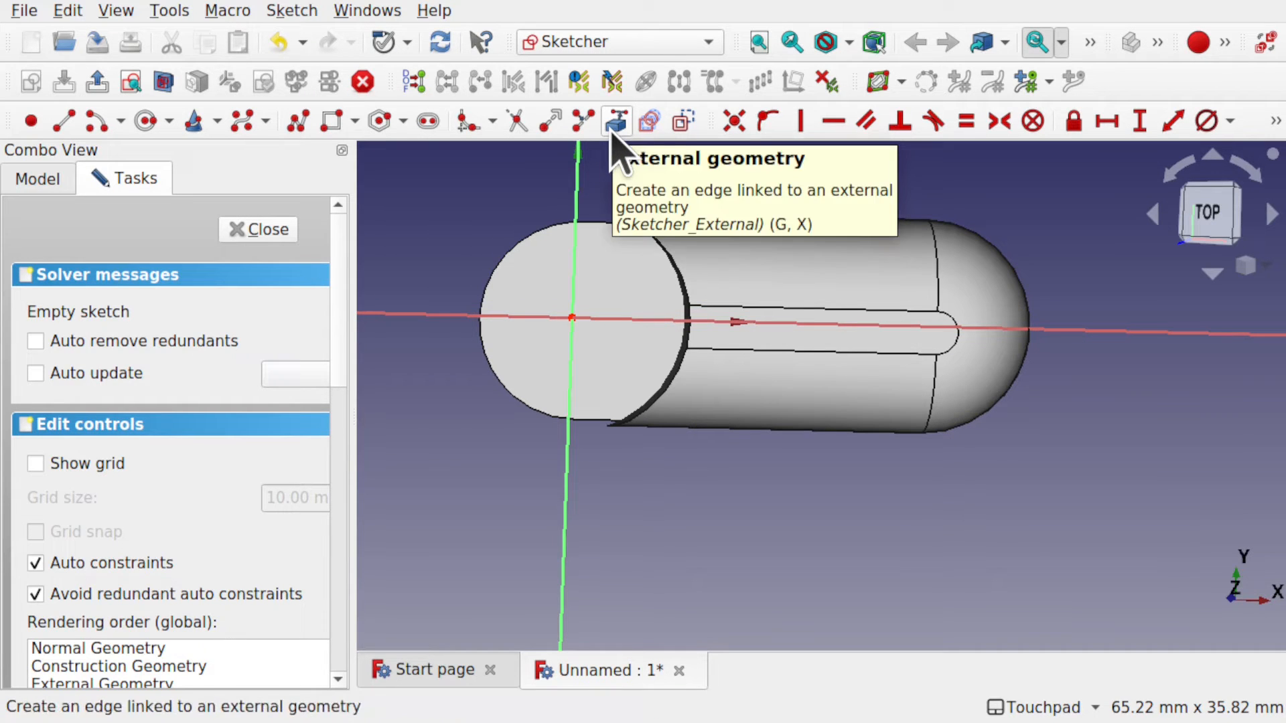
Bring the pocket's rounded end edge into the sketch as external geometry.
{"action": "left_click", "coordinate": [289, 12]}
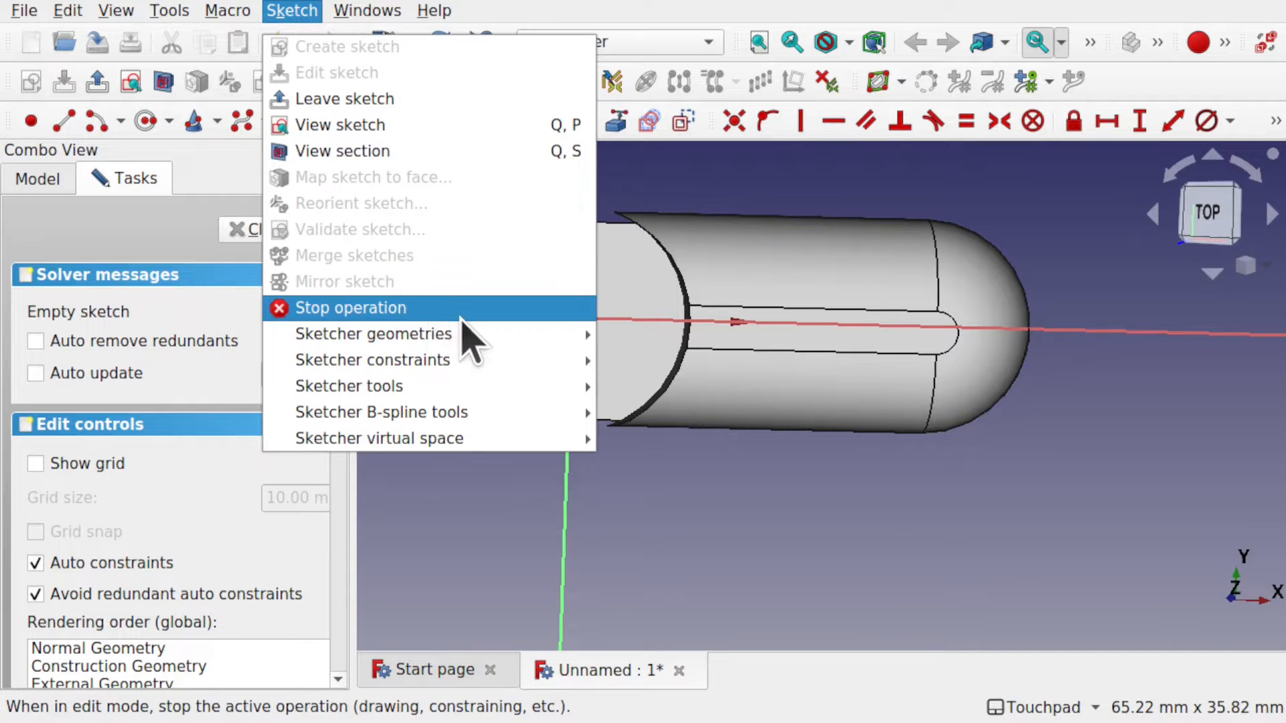
{"action": "mouse_move", "coordinate": [475, 338]}
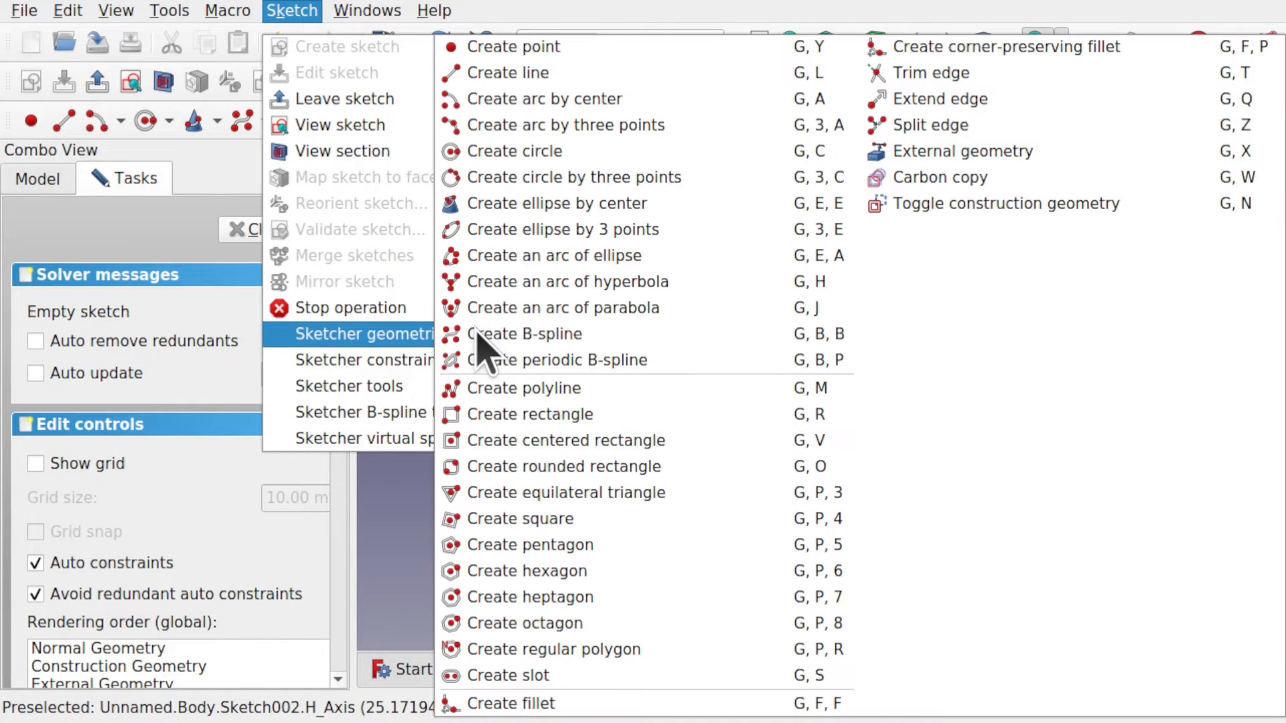
{"action": "left_click", "coordinate": [962, 151]}
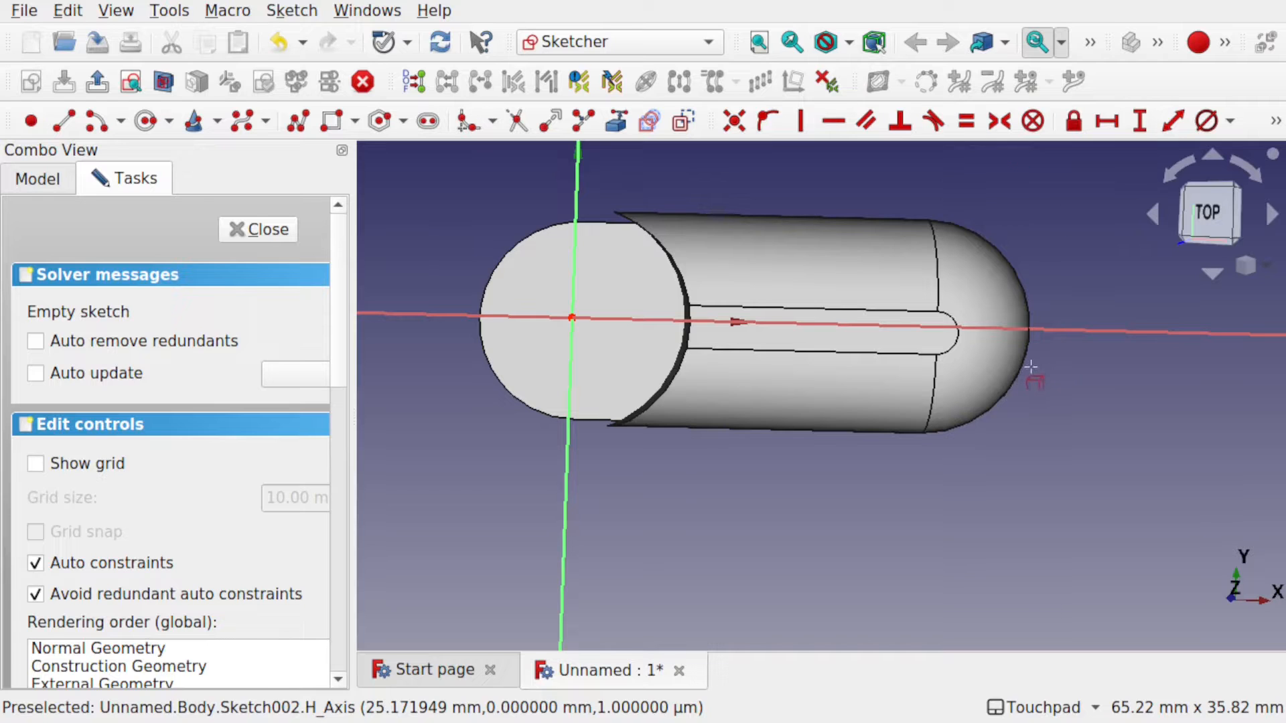
{"action": "middle_click_drag", "start_coordinate": [1056, 360], "coordinate": [1028, 349]}
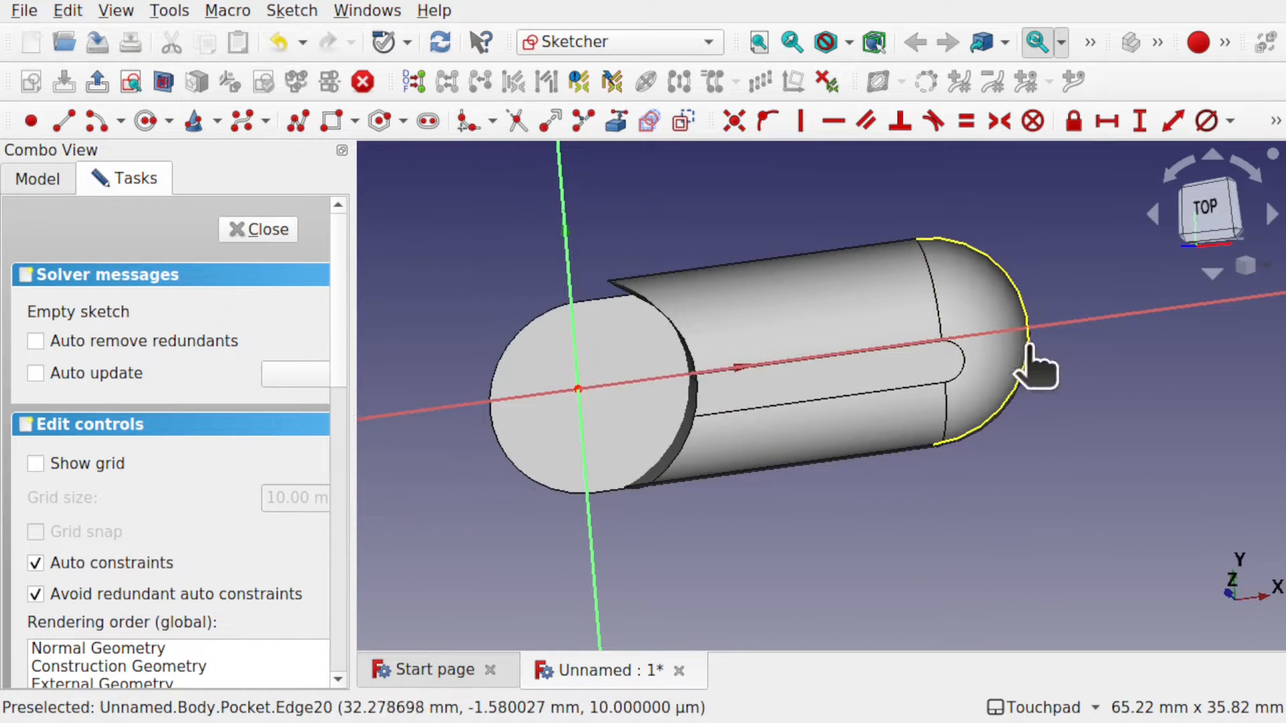
{"action": "left_click", "coordinate": [1026, 358]}
{"action": "scroll", "coordinate": [929, 335], "scroll_direction": "up", "scroll_amount": 5}
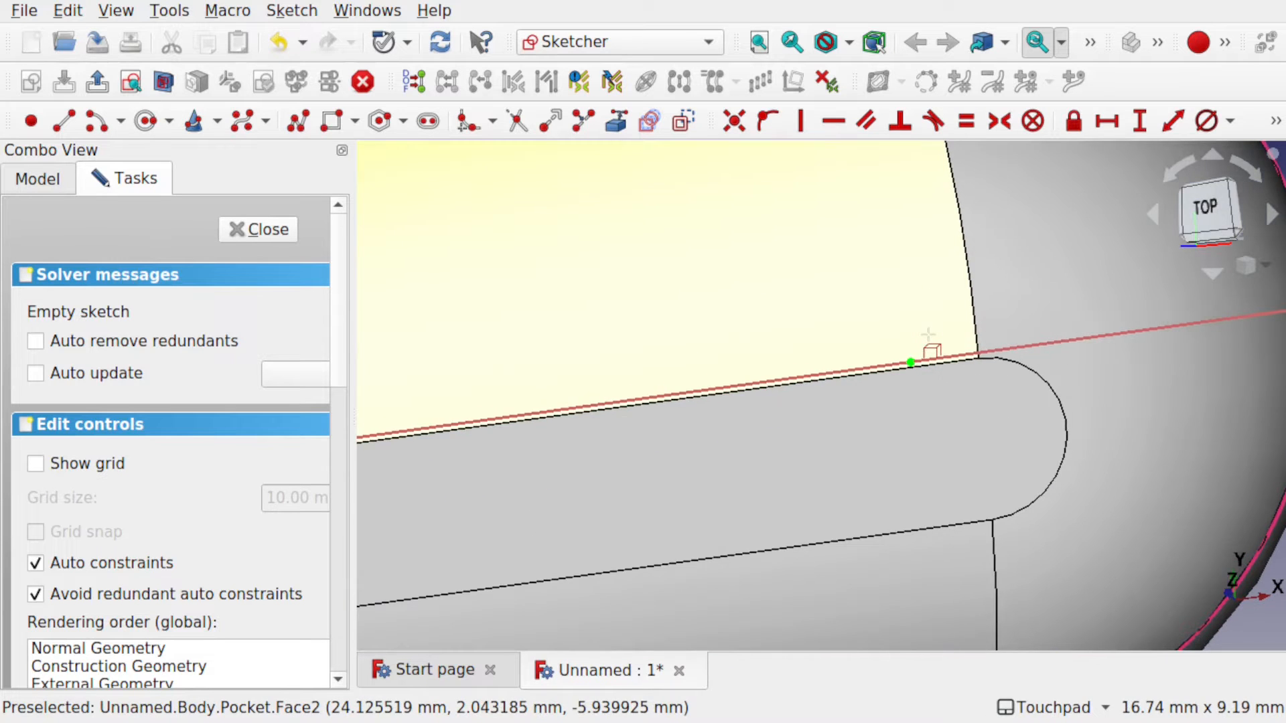
{"action": "scroll", "coordinate": [929, 334], "scroll_direction": "down", "scroll_amount": 5}
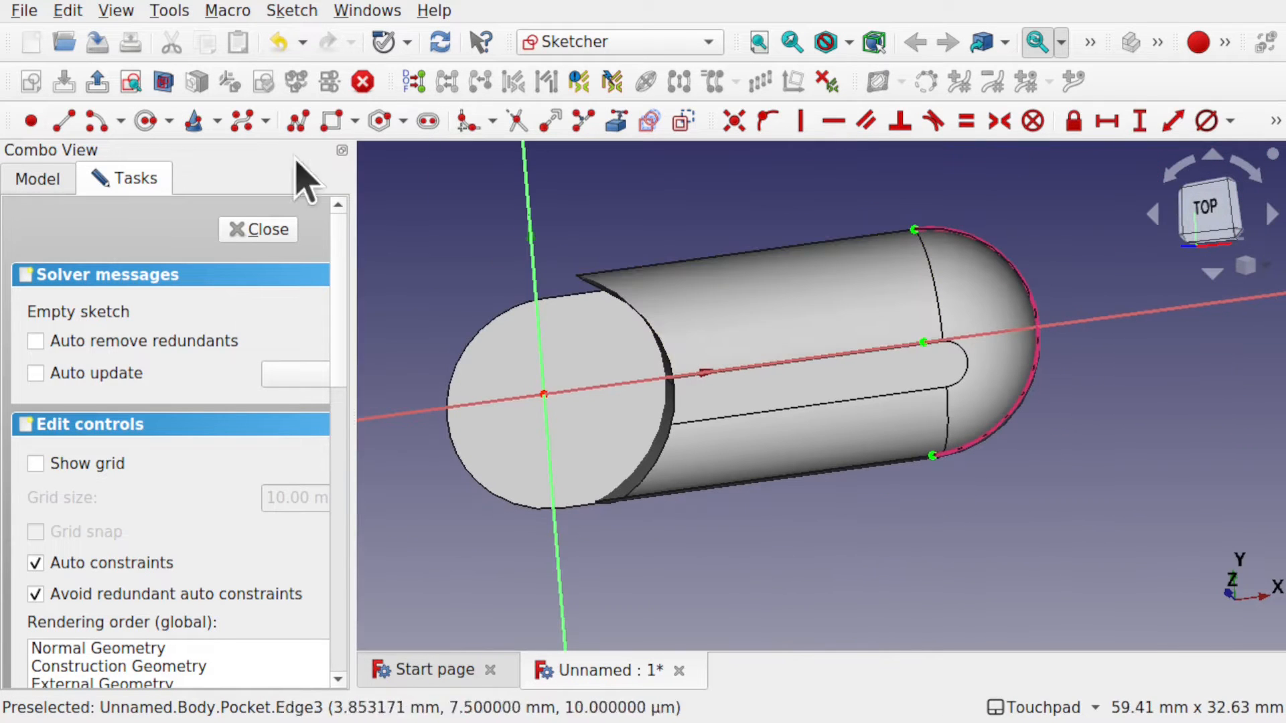
Draw a circle centred on the rounded end, constrain its diameter to 16 mm, and close the sketch.
{"action": "left_click", "coordinate": [215, 112]}
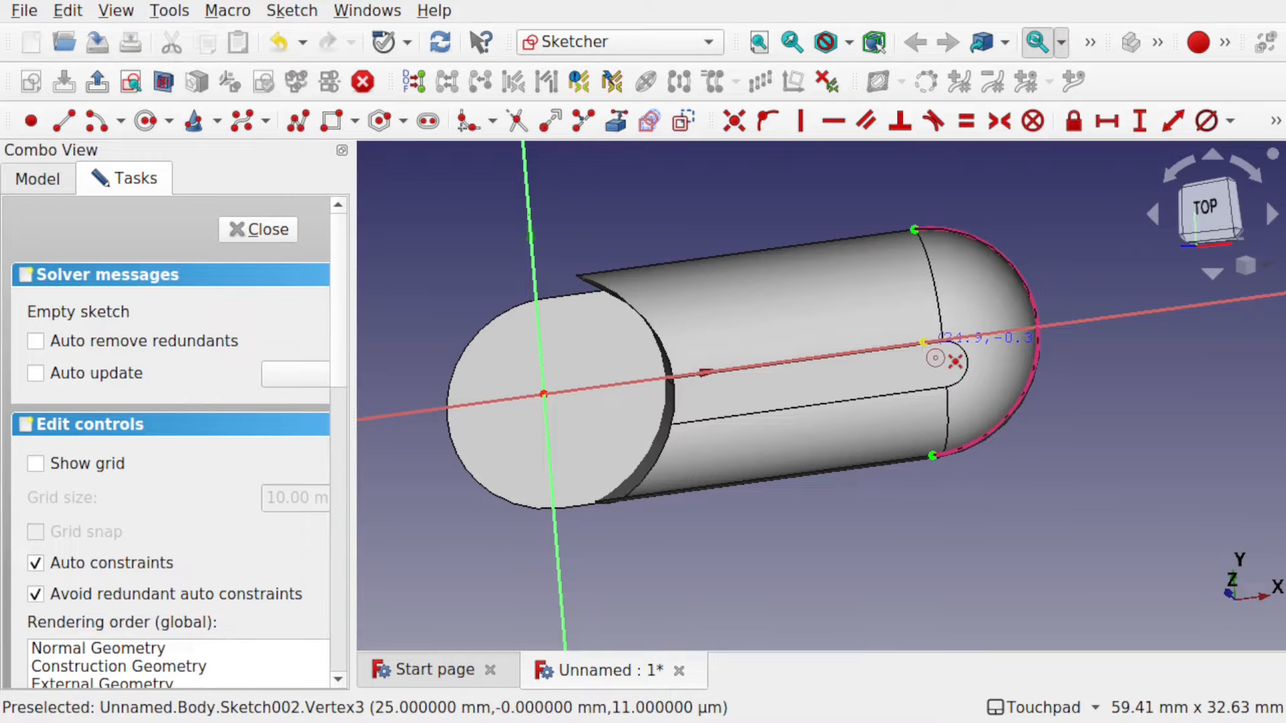
{"action": "left_click", "coordinate": [923, 342]}
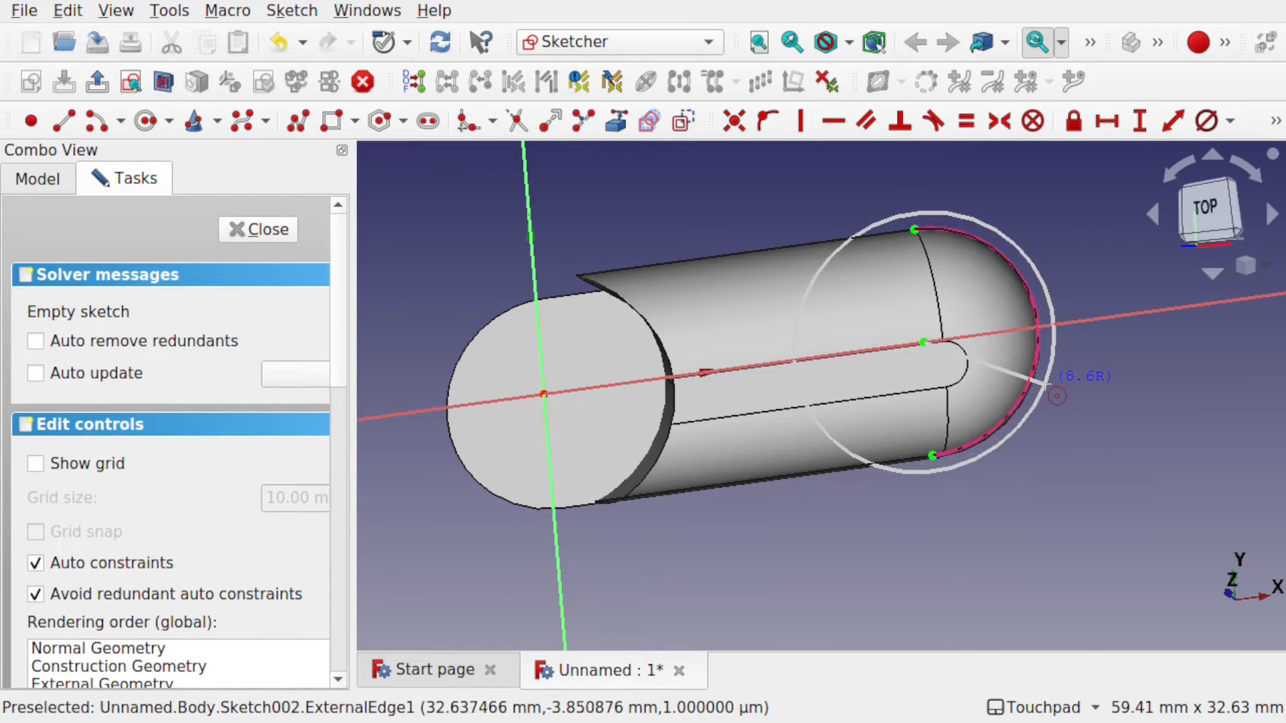
{"action": "left_click", "coordinate": [1046, 383]}
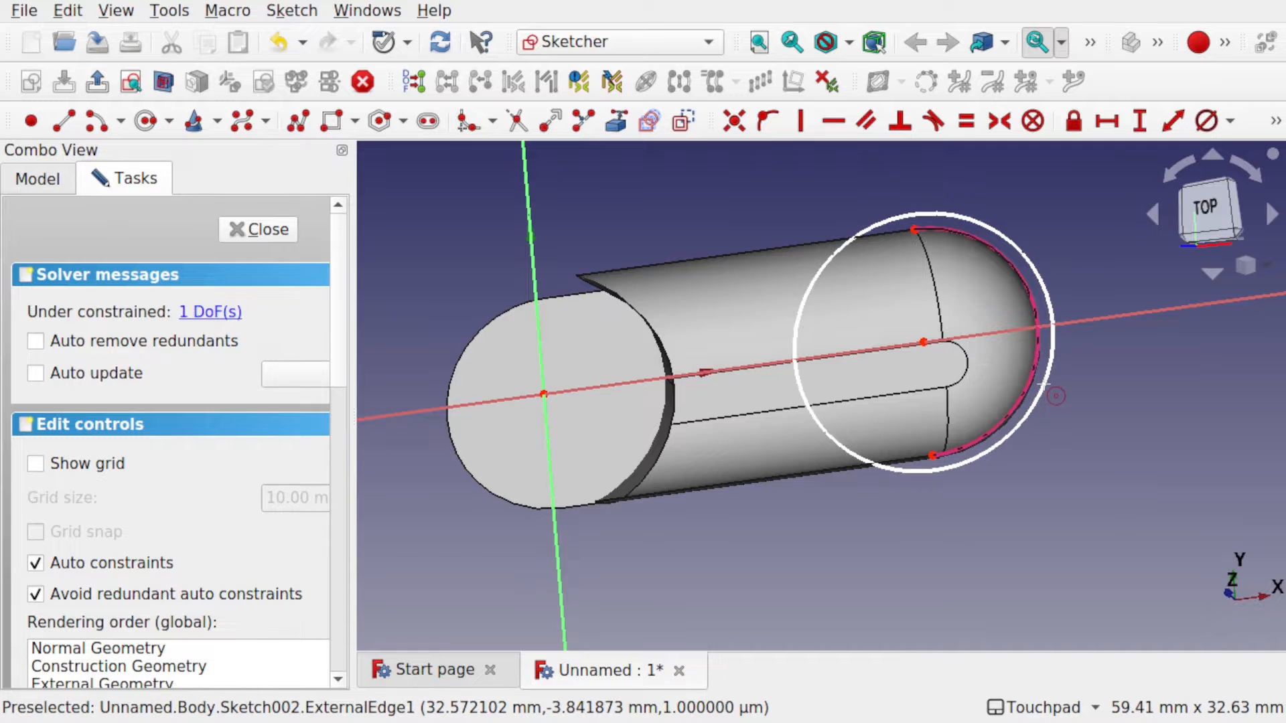
{"action": "right_click", "coordinate": [1046, 383]}
{"action": "left_click", "coordinate": [1044, 385]}
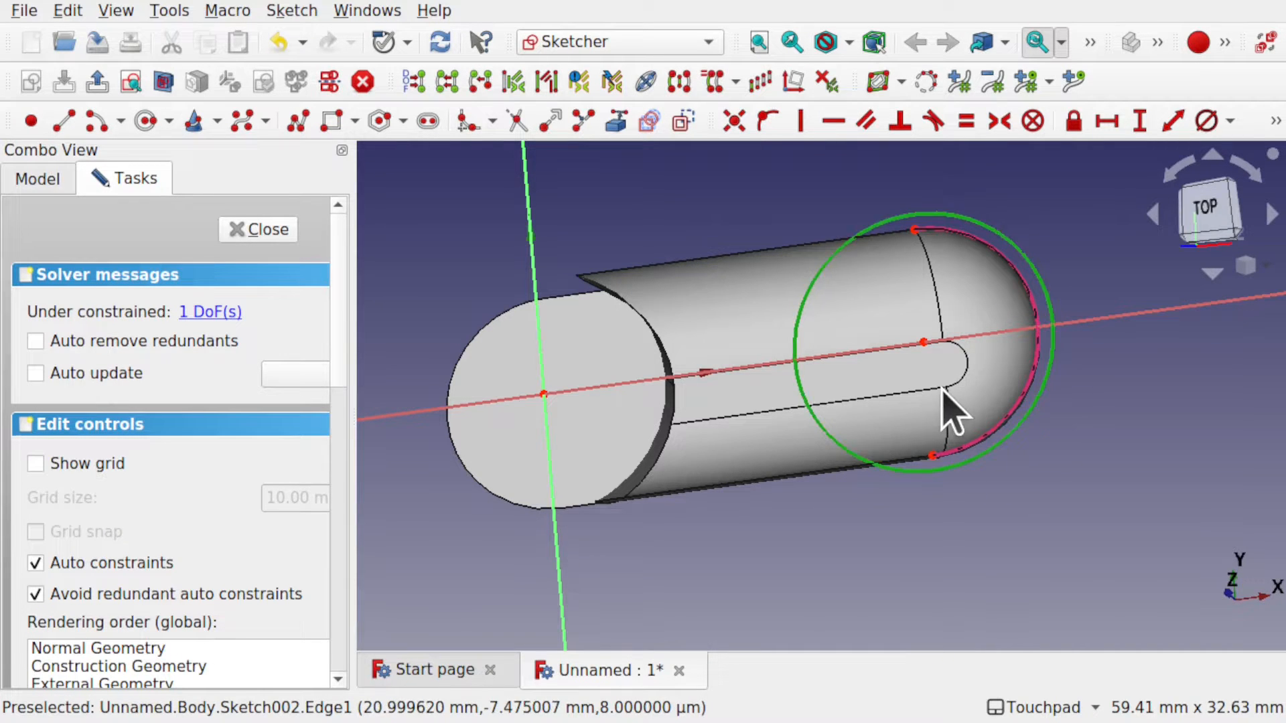
{"action": "left_click", "coordinate": [1207, 122]}
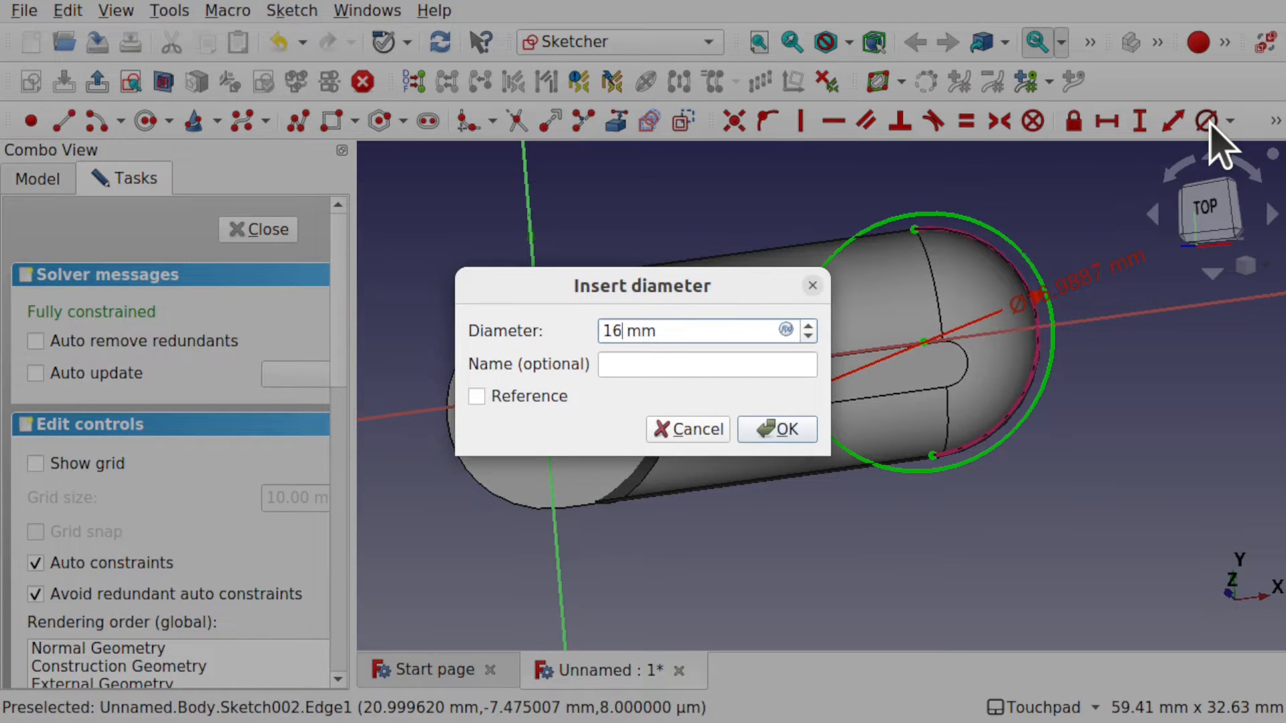
{"action": "key", "text": "Return"}
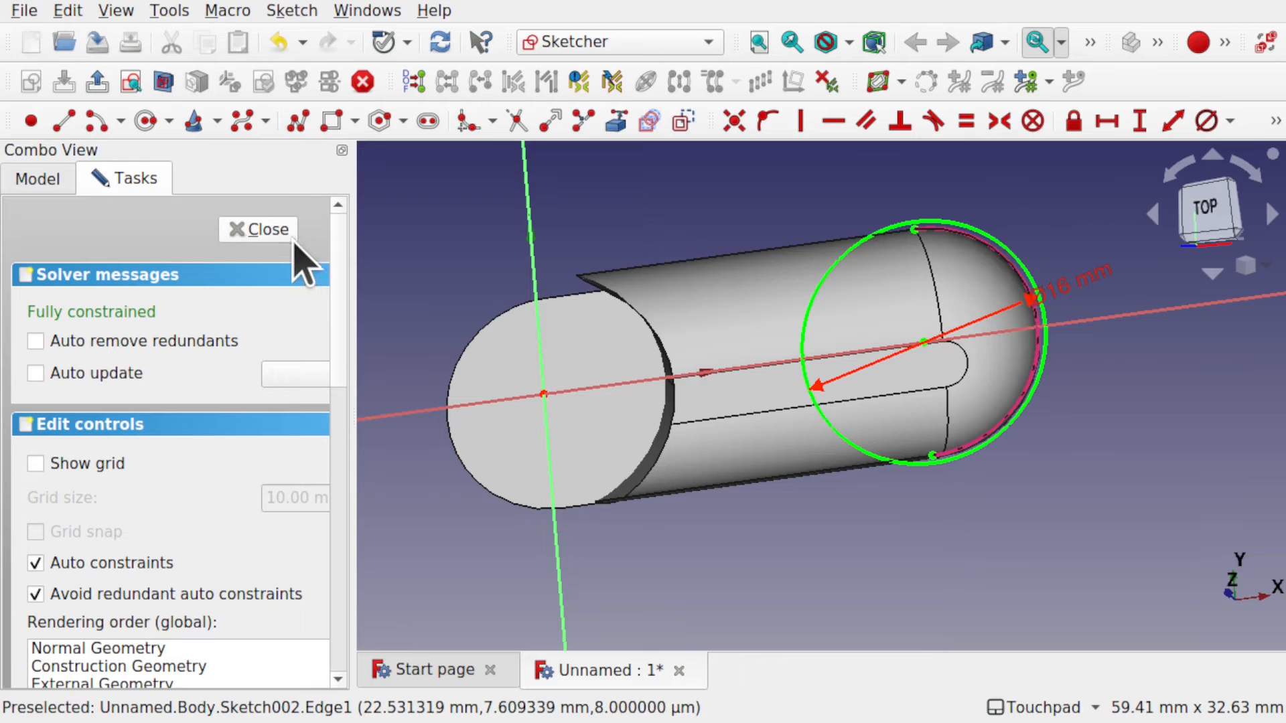
{"action": "left_click", "coordinate": [271, 233]}
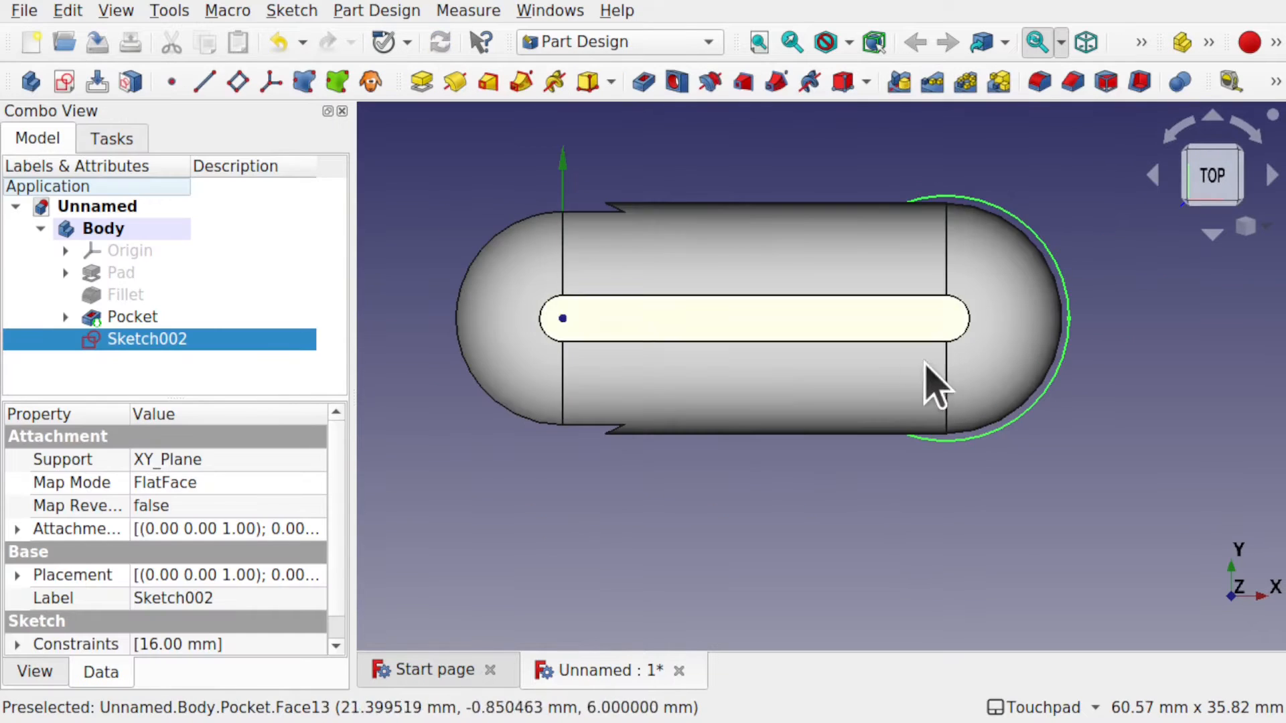
Duplicate Sketch002 without its Pocket and XY_Plane dependencies, creating Sketch003.
{"action": "mouse_move", "coordinate": [927, 388]}
{"action": "left_mouse_down", "text": "alt"}
{"action": "mouse_move", "coordinate": [887, 370]}
{"action": "mouse_move", "coordinate": [895, 287]}
{"action": "mouse_move", "coordinate": [881, 304]}
{"action": "left_mouse_up", "text": "alt"}
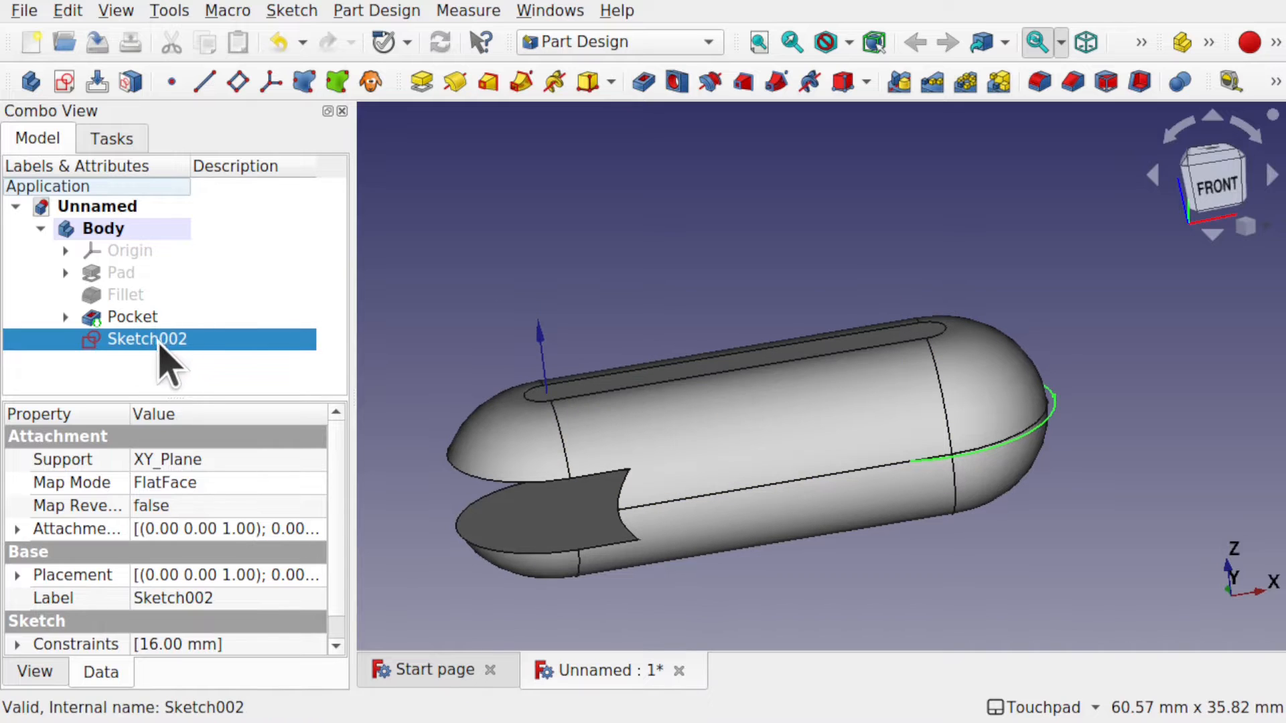
{"action": "left_click", "coordinate": [68, 11]}
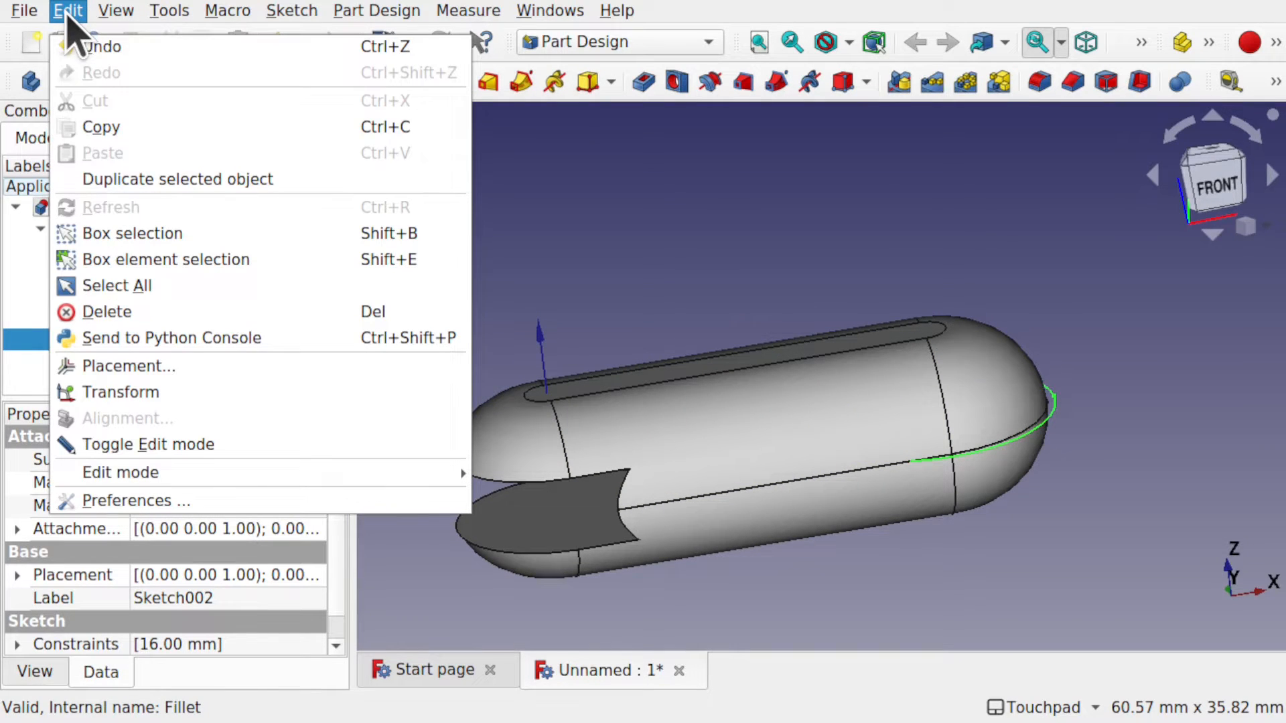
{"action": "left_click", "coordinate": [142, 179]}
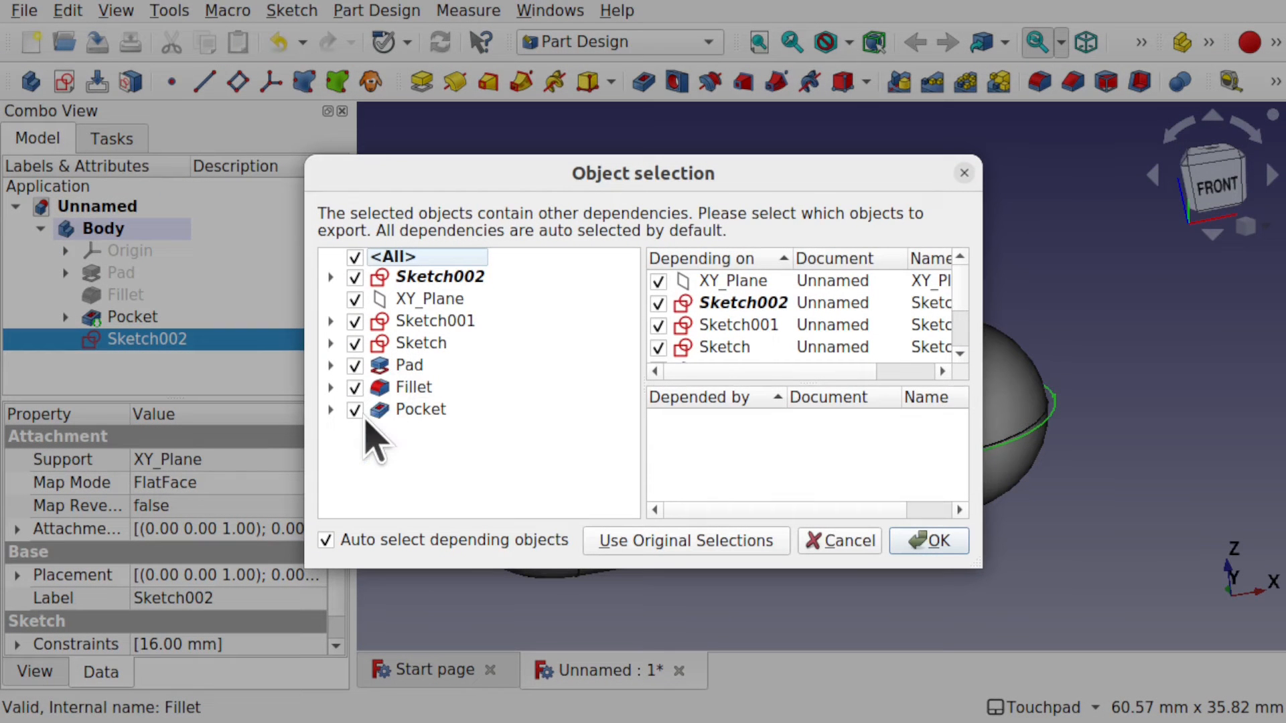
{"action": "left_click", "coordinate": [355, 409]}
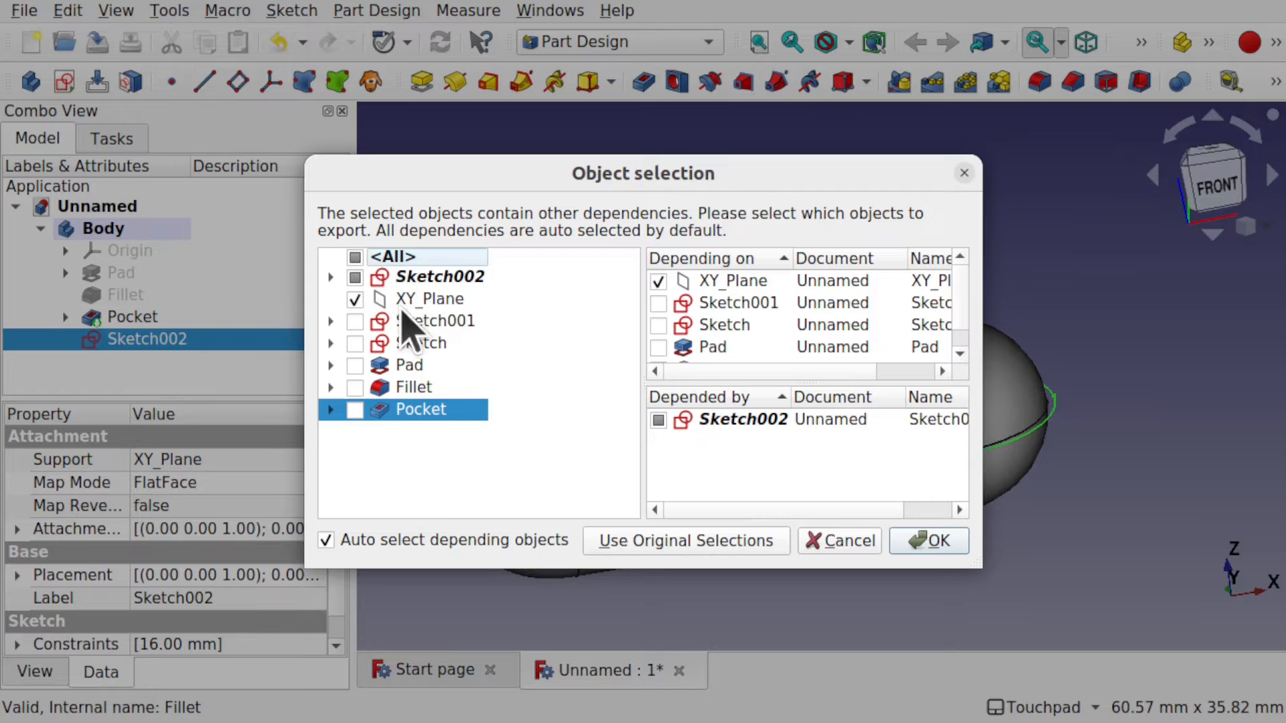
{"action": "left_click", "coordinate": [355, 299]}
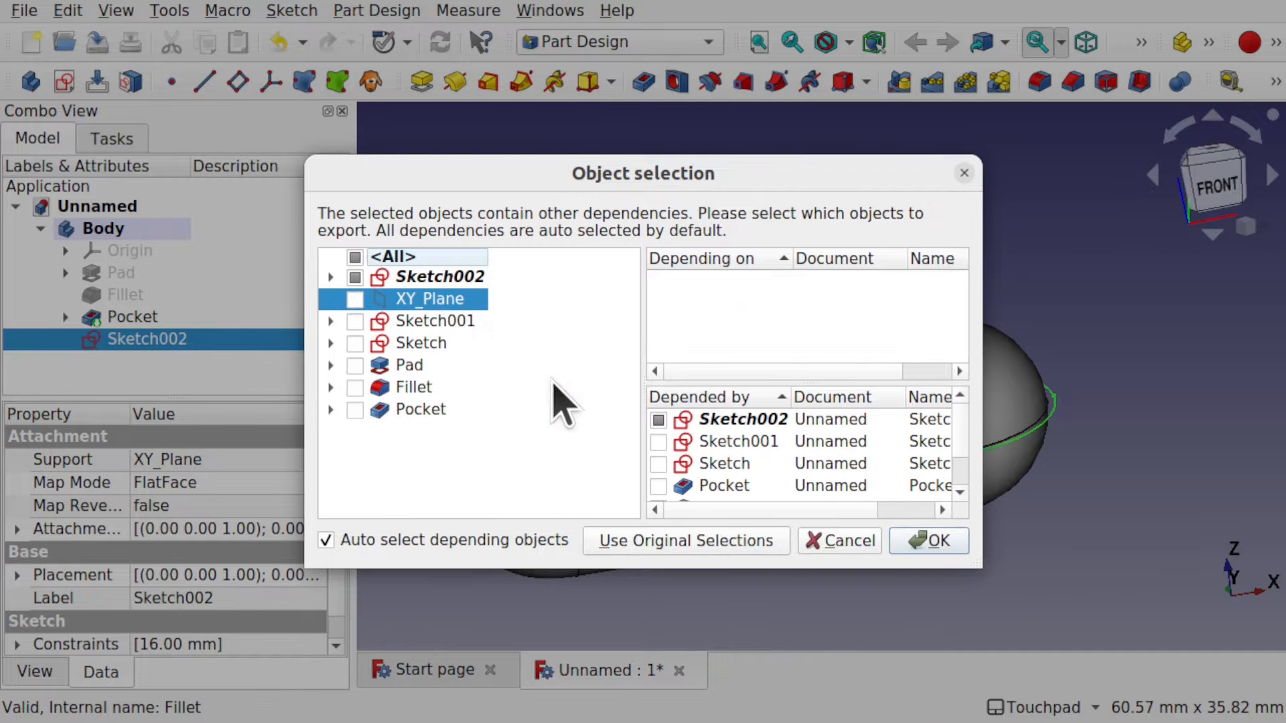
{"action": "left_click", "coordinate": [930, 541]}
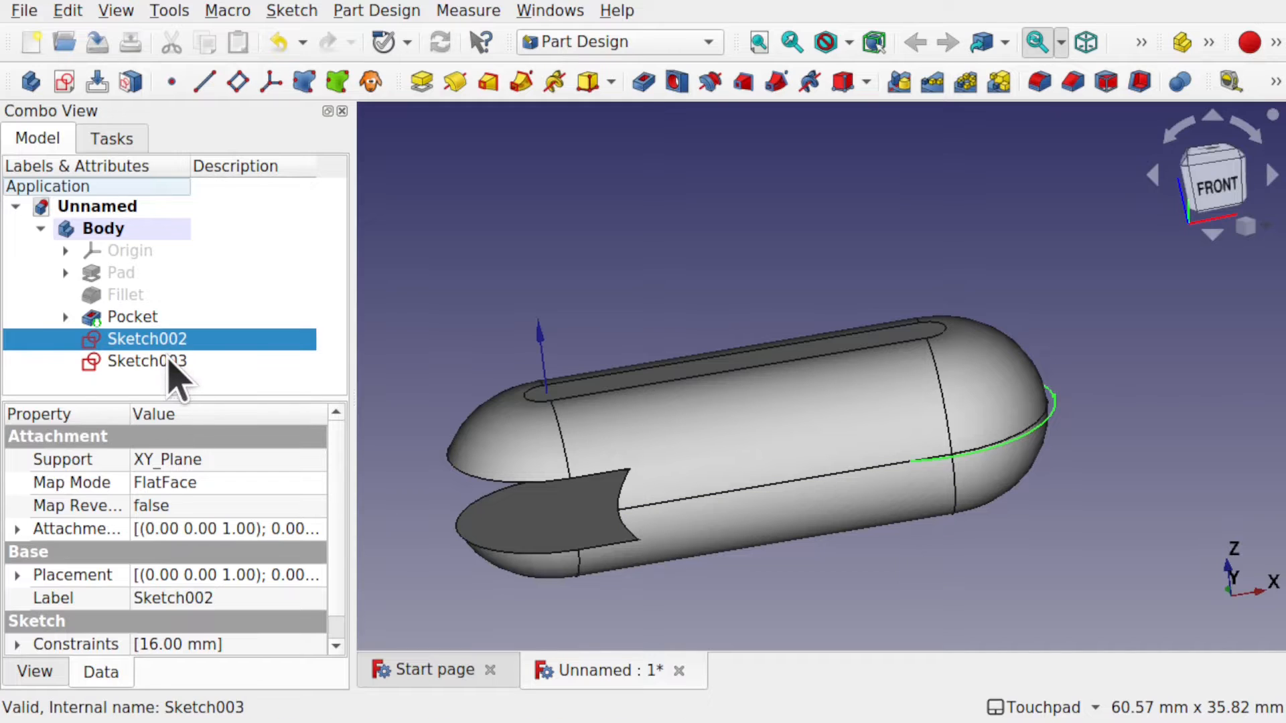
{"action": "left_click", "coordinate": [168, 361]}
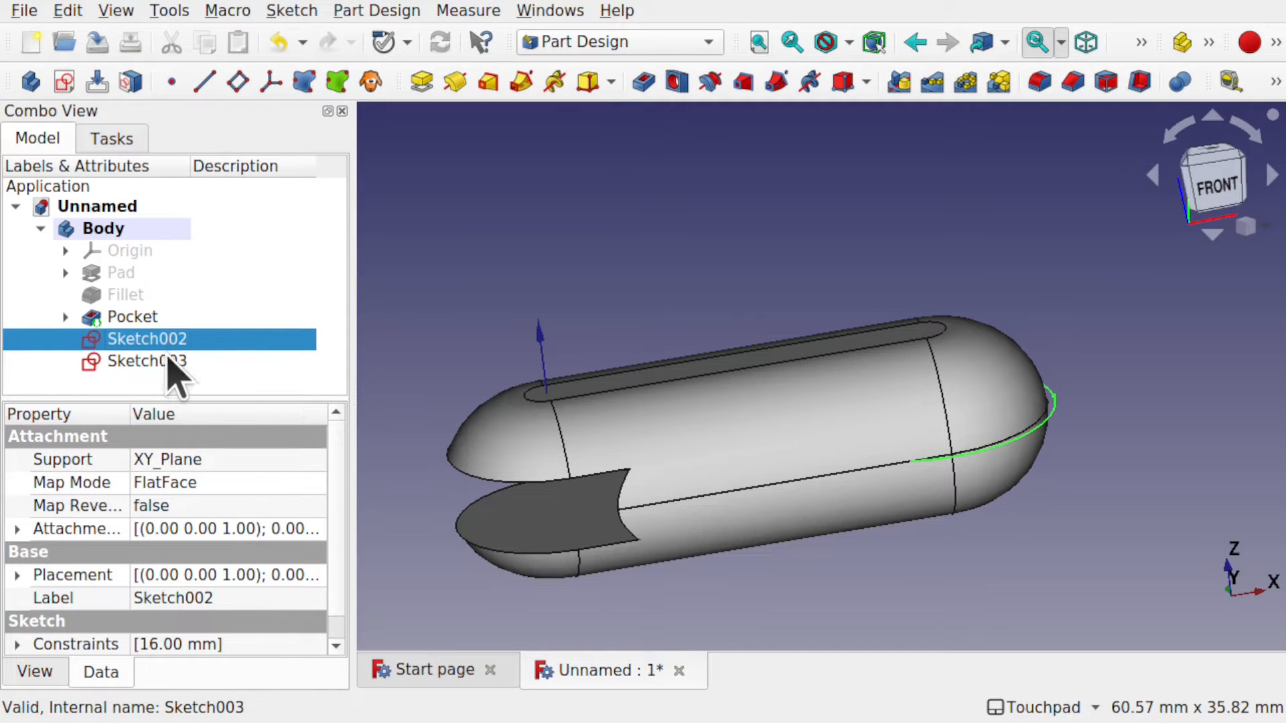
Set Sketch002's Attachment Offset position z to 2 mm.
{"action": "left_click", "coordinate": [168, 365]}
{"action": "left_click", "coordinate": [166, 340]}
{"action": "left_click", "coordinate": [17, 529]}
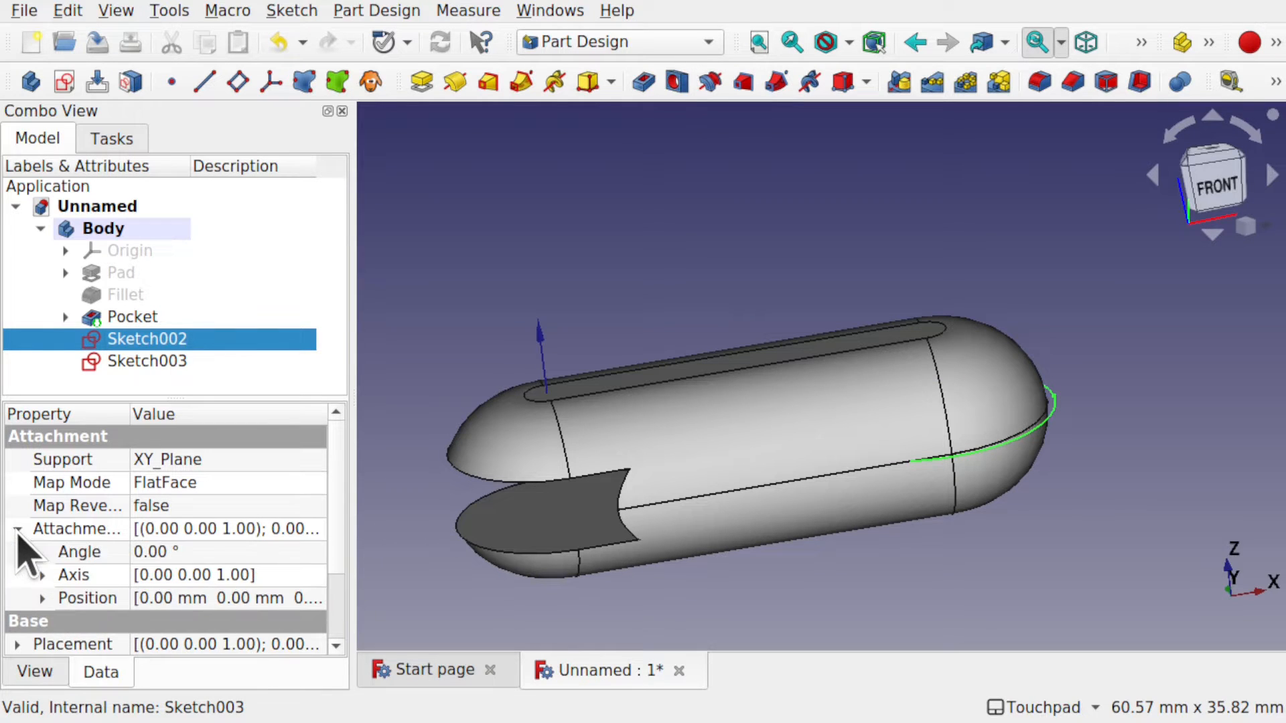
{"action": "left_click", "coordinate": [31, 597]}
{"action": "left_click", "coordinate": [42, 599]}
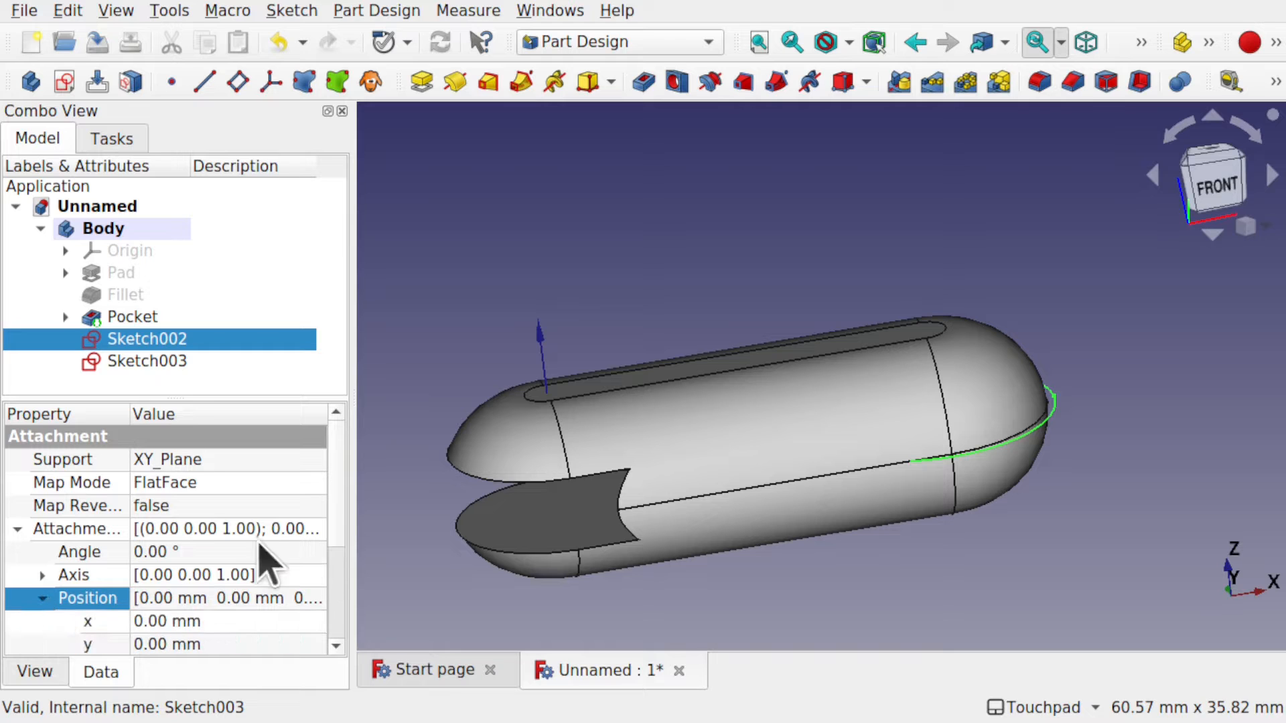
{"action": "scroll", "coordinate": [344, 484], "scroll_direction": "down", "scroll_amount": 2}
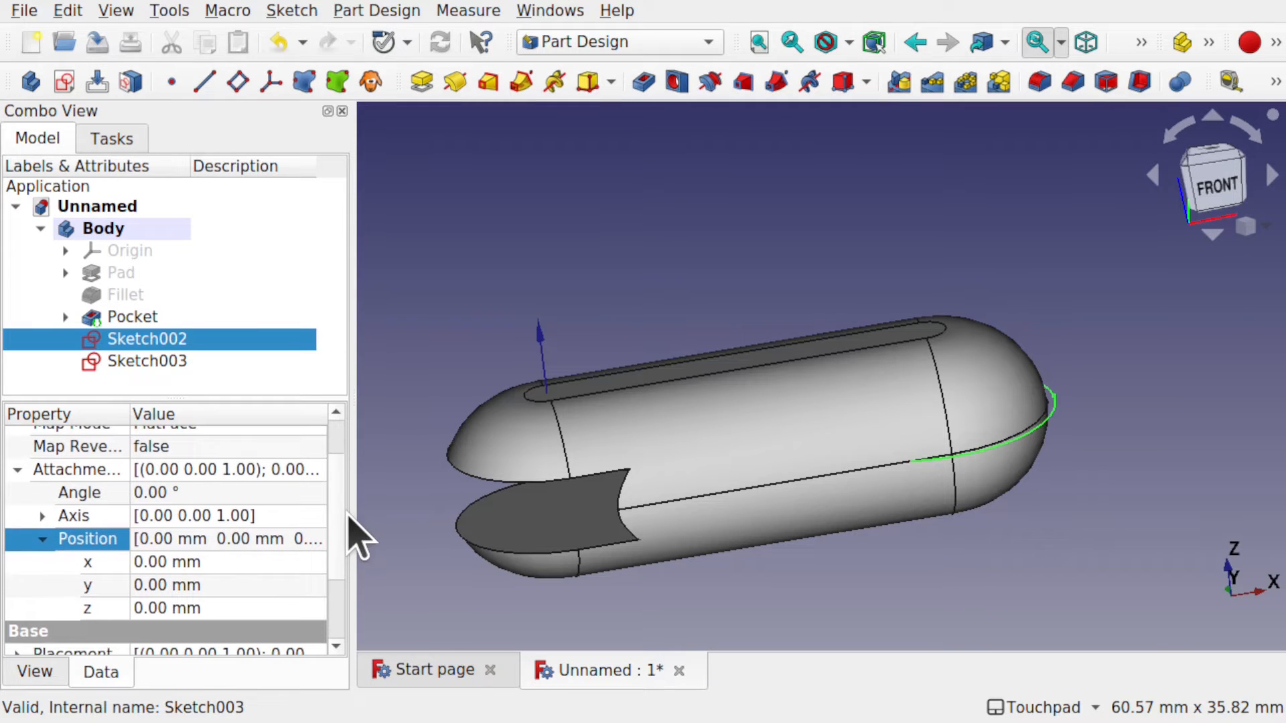
{"action": "left_click", "coordinate": [264, 608]}
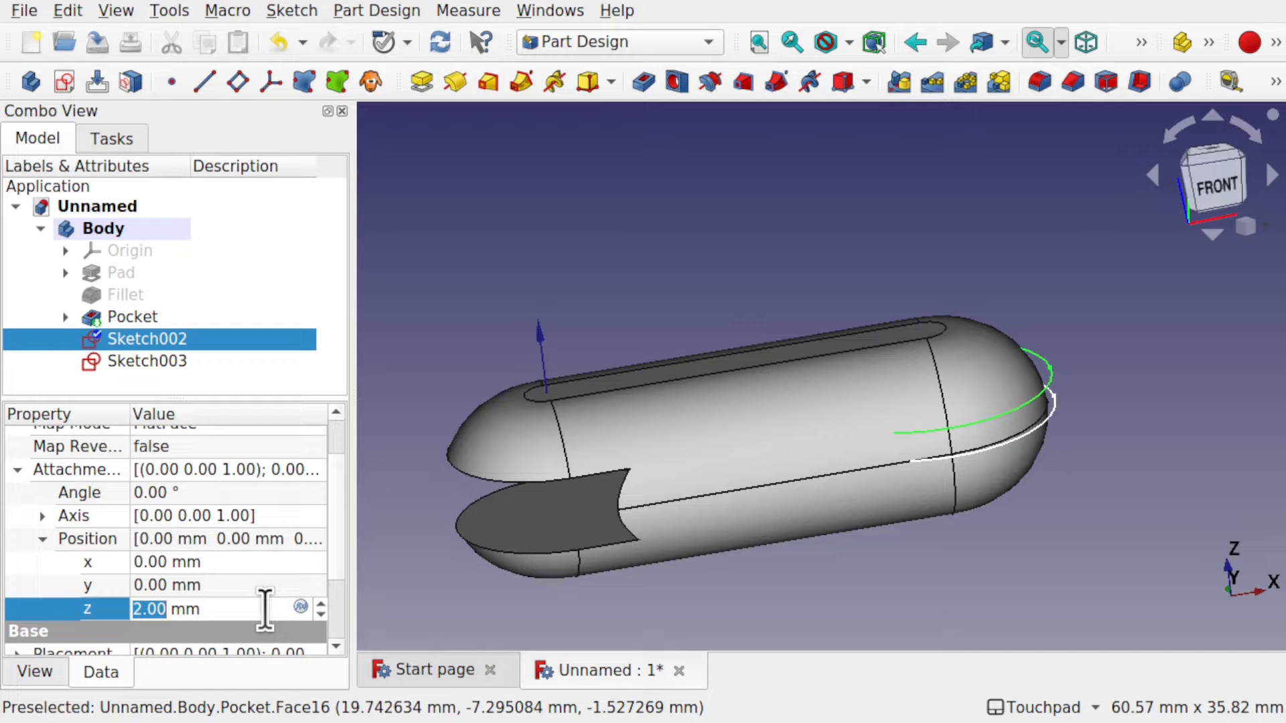
{"action": "key", "text": "1"}
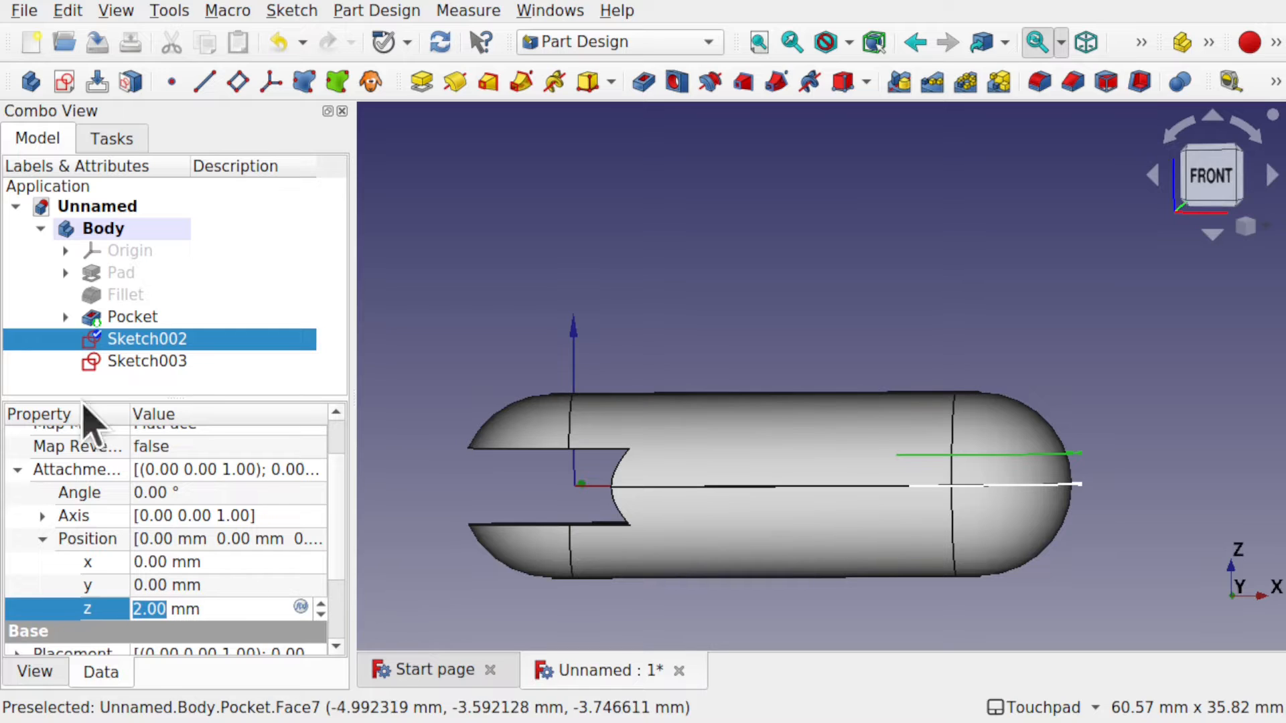
Set Sketch003's Attachment Offset position z to -2 mm.
{"action": "left_click", "coordinate": [179, 362]}
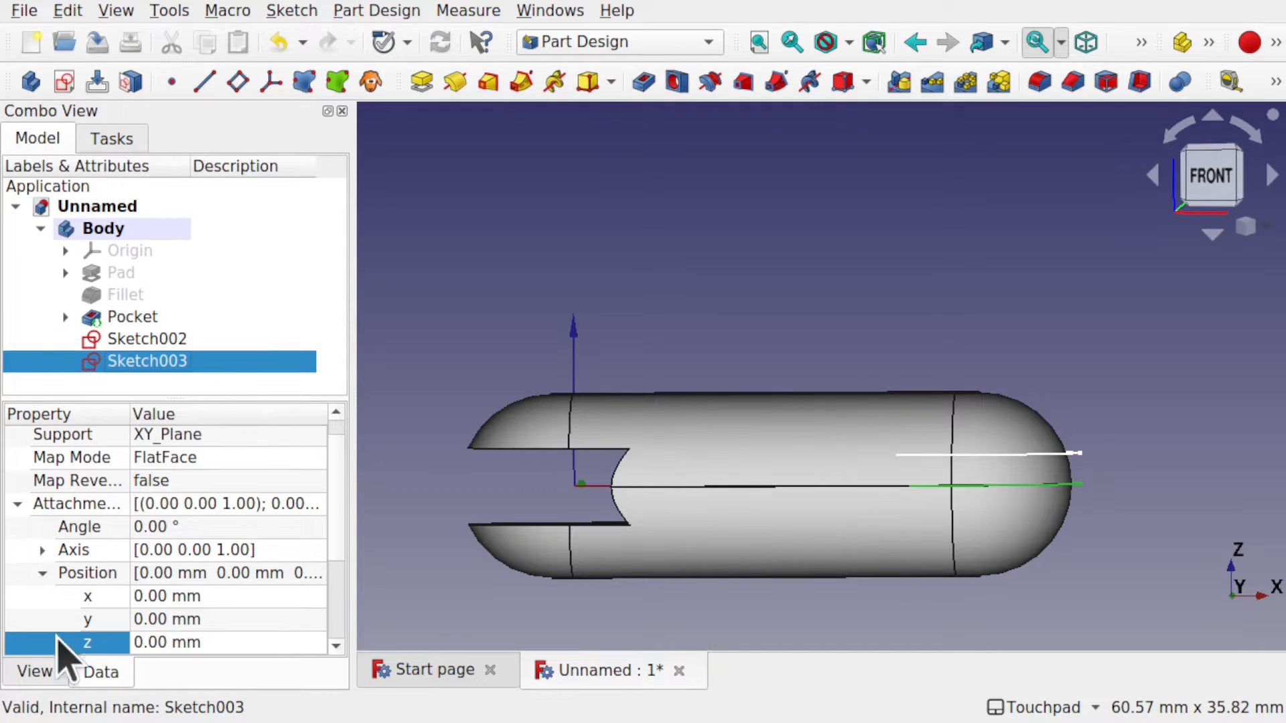
{"action": "left_click", "coordinate": [236, 642]}
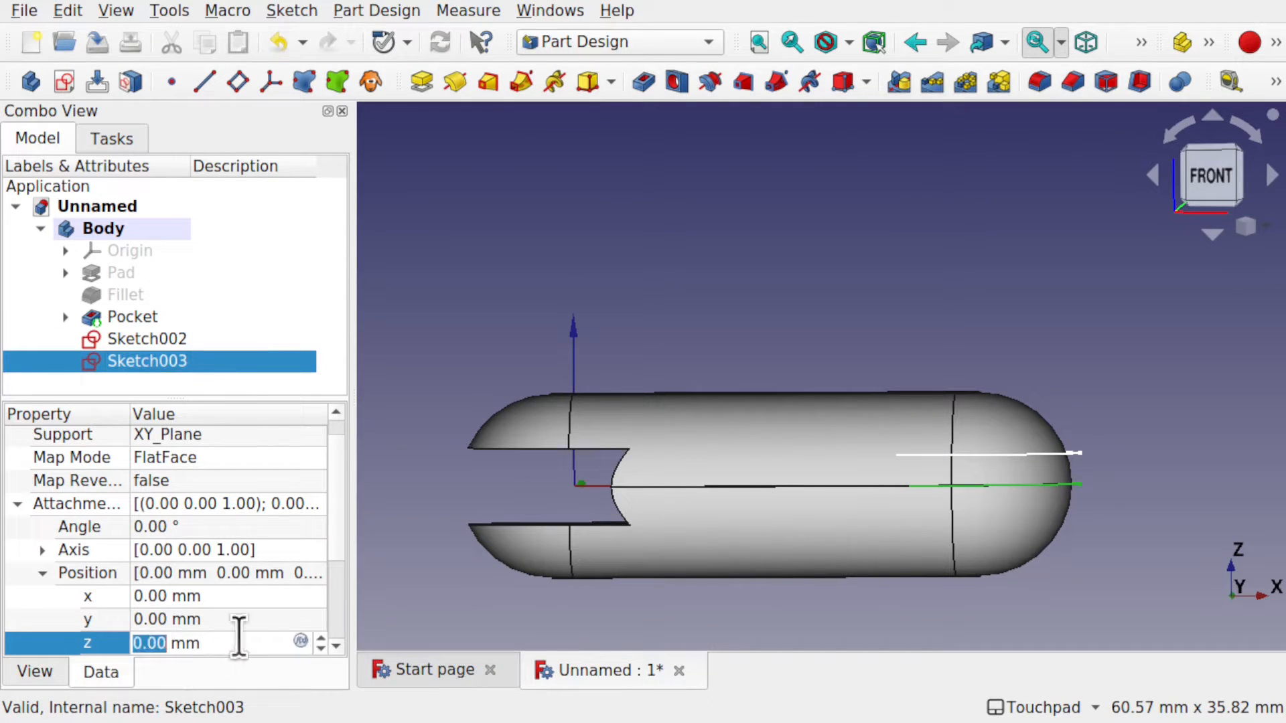
{"action": "type", "text": "-2"}
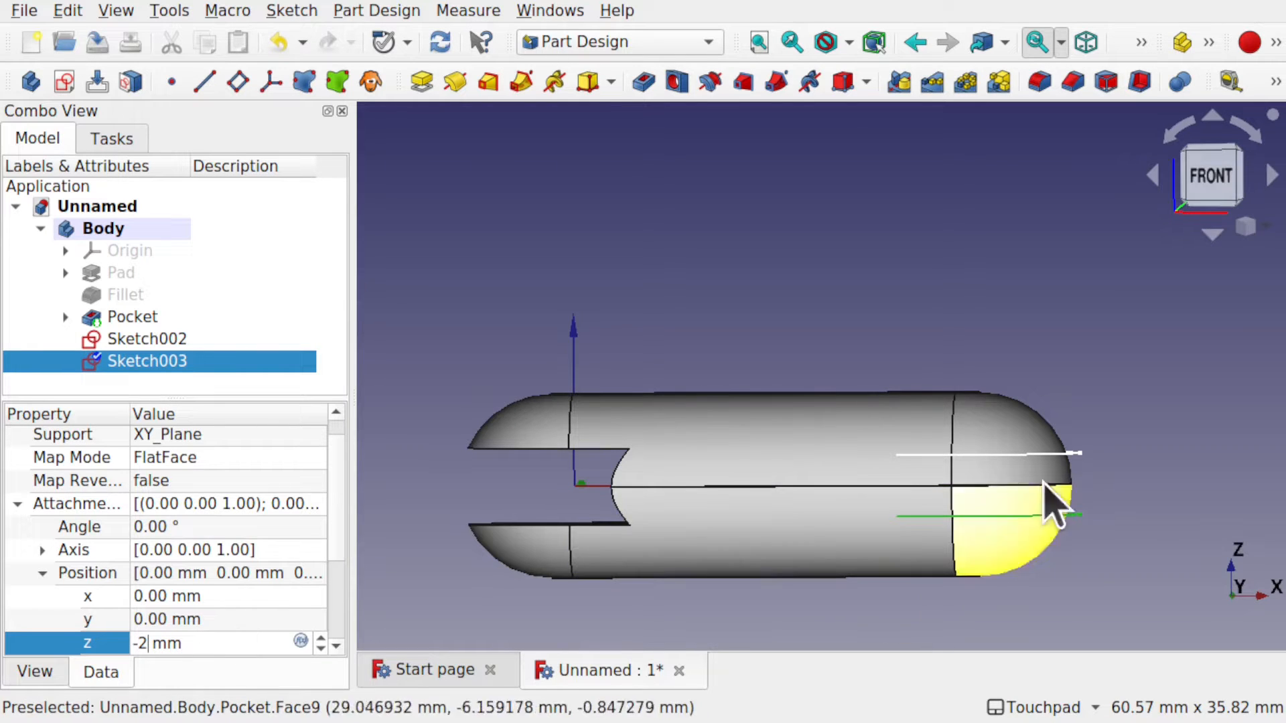
{"action": "left_click_drag", "start_coordinate": [1115, 467], "coordinate": [1087, 471], "text": "alt"}
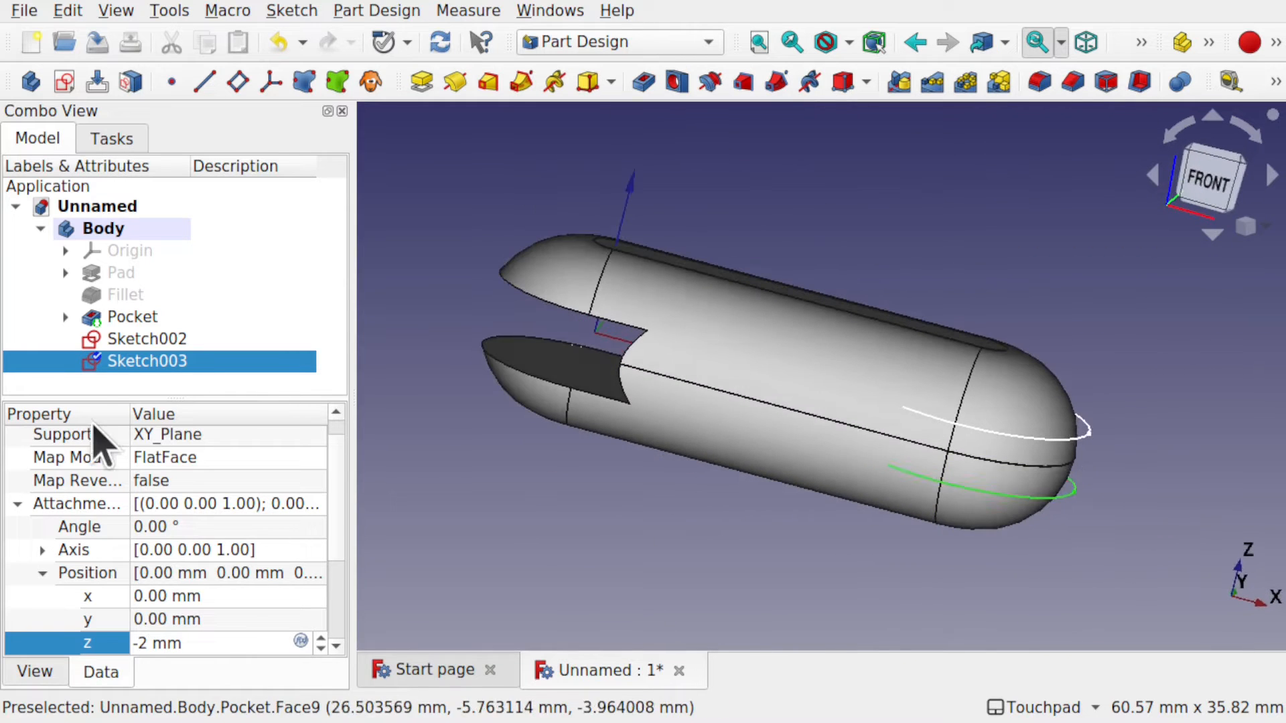
{"action": "left_click", "coordinate": [162, 347]}
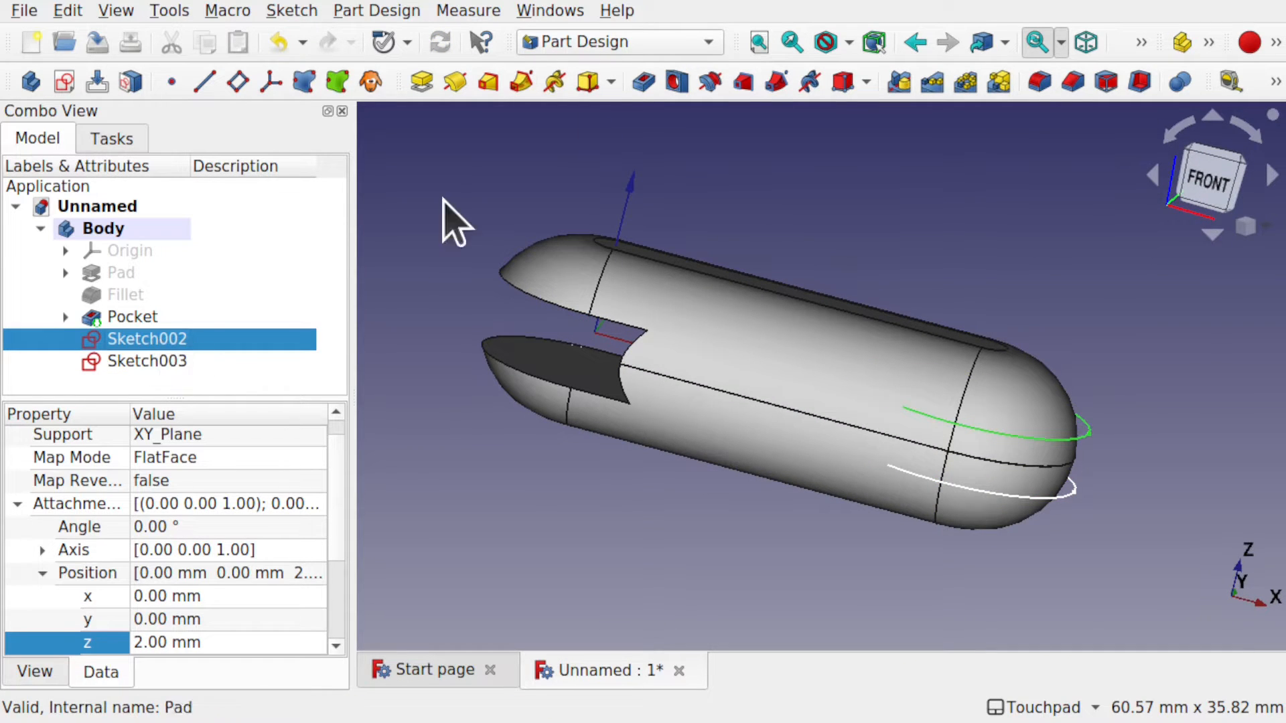
Create Pocket001 from Sketch002's circle, reversed, with type To first.
{"action": "left_click", "coordinate": [644, 83]}
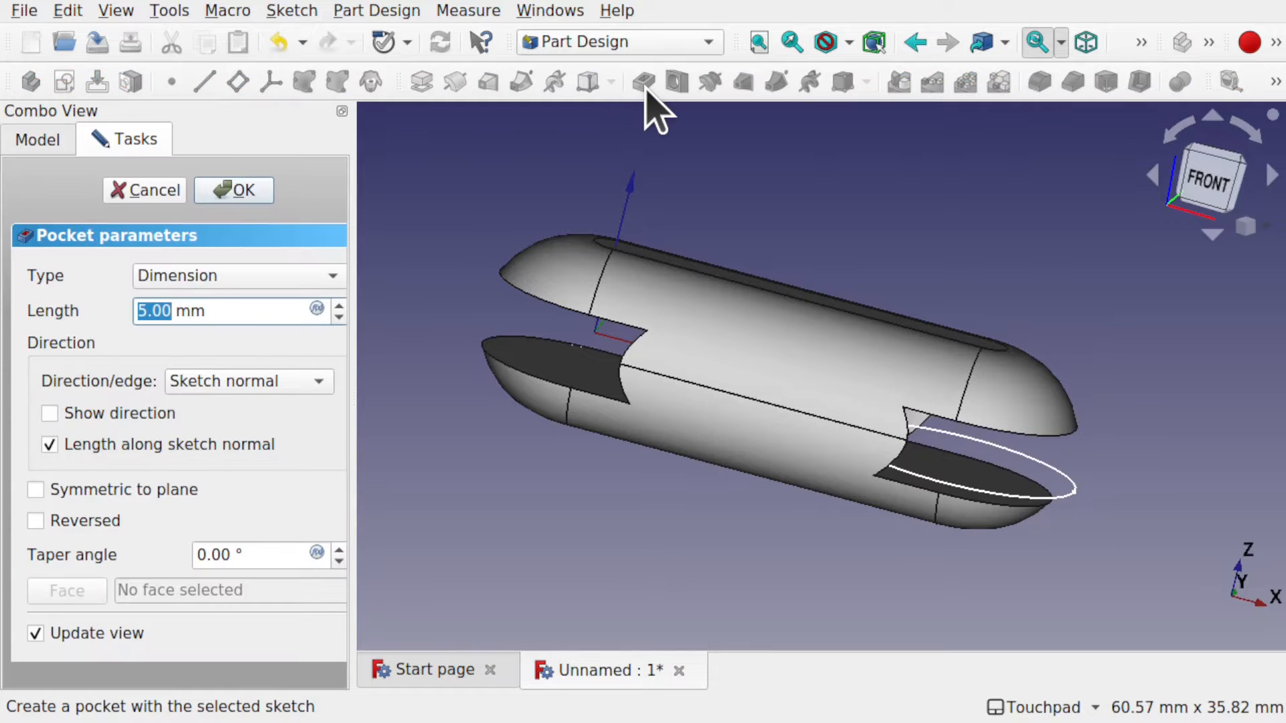
{"action": "left_click_drag", "start_coordinate": [928, 428], "coordinate": [880, 388], "text": "alt"}
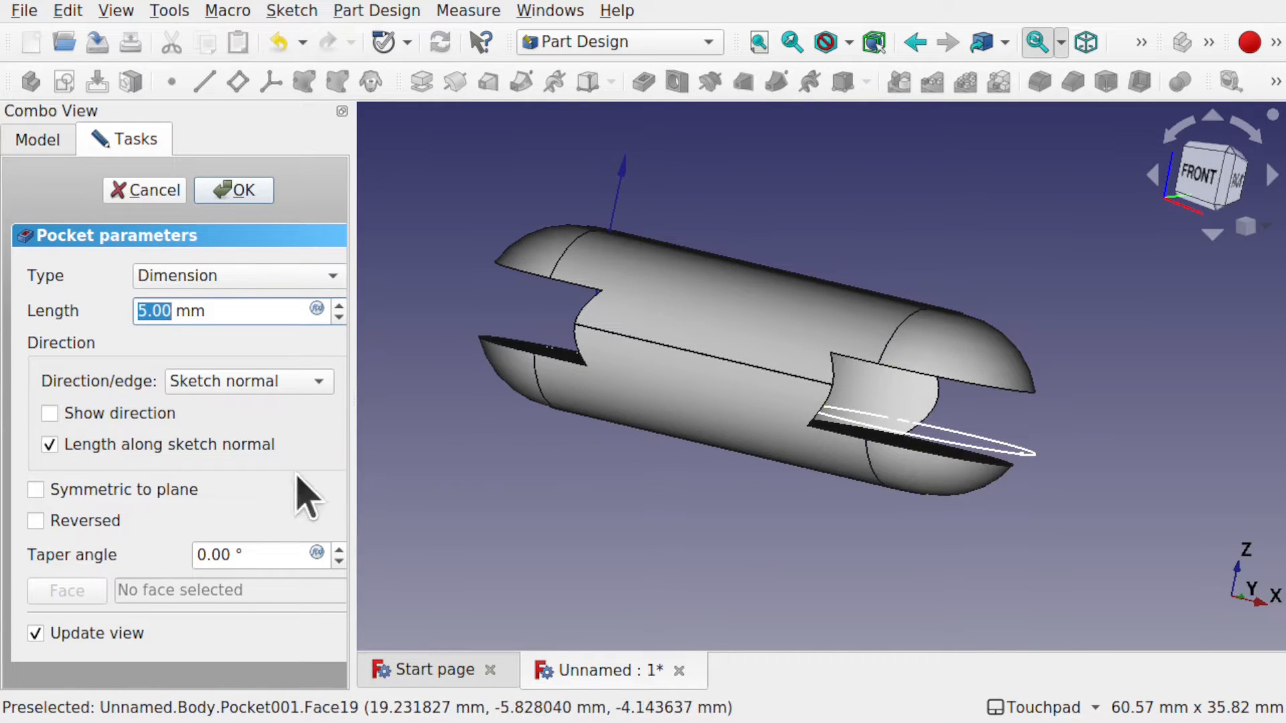
{"action": "left_click", "coordinate": [106, 520]}
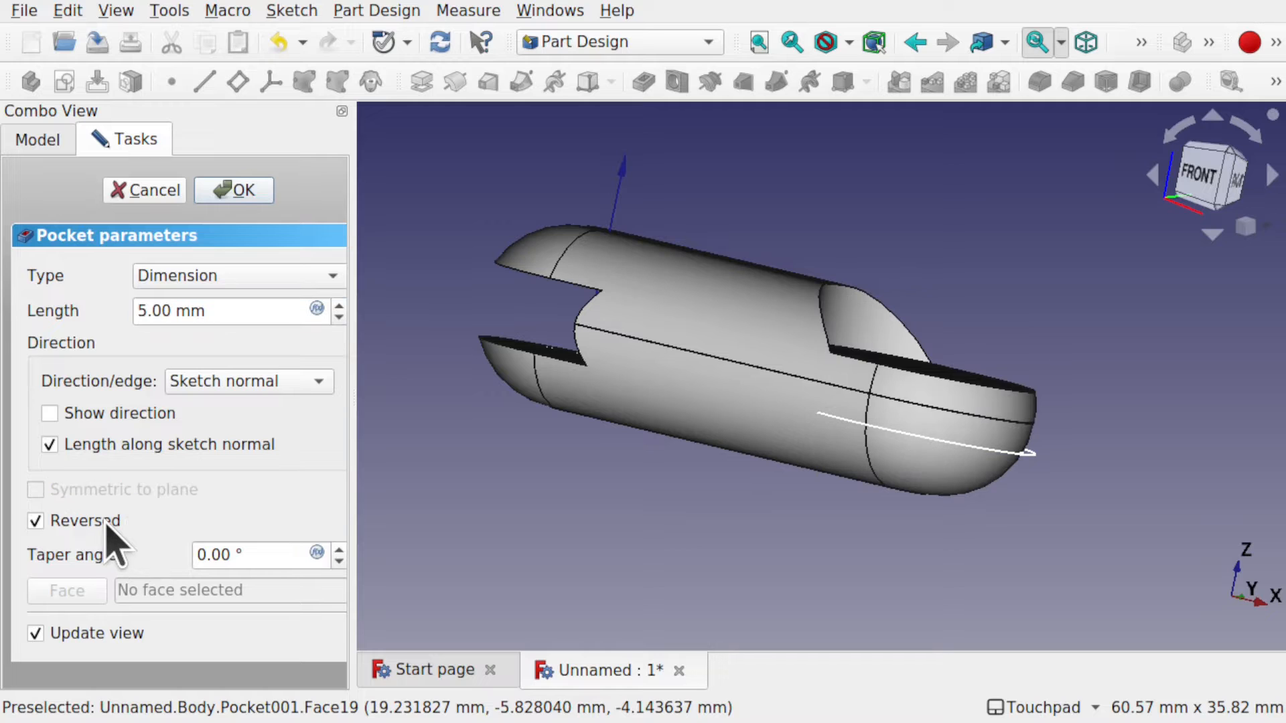
{"action": "left_click", "coordinate": [309, 274]}
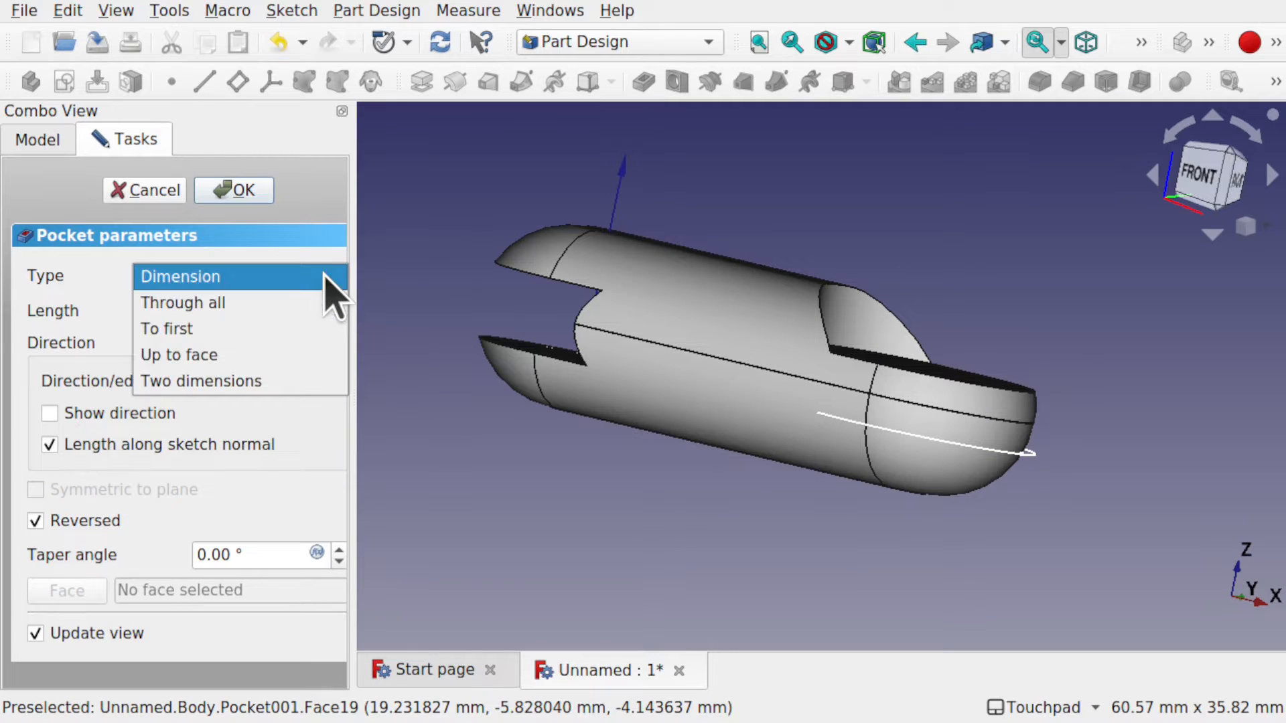
{"action": "left_click", "coordinate": [249, 303]}
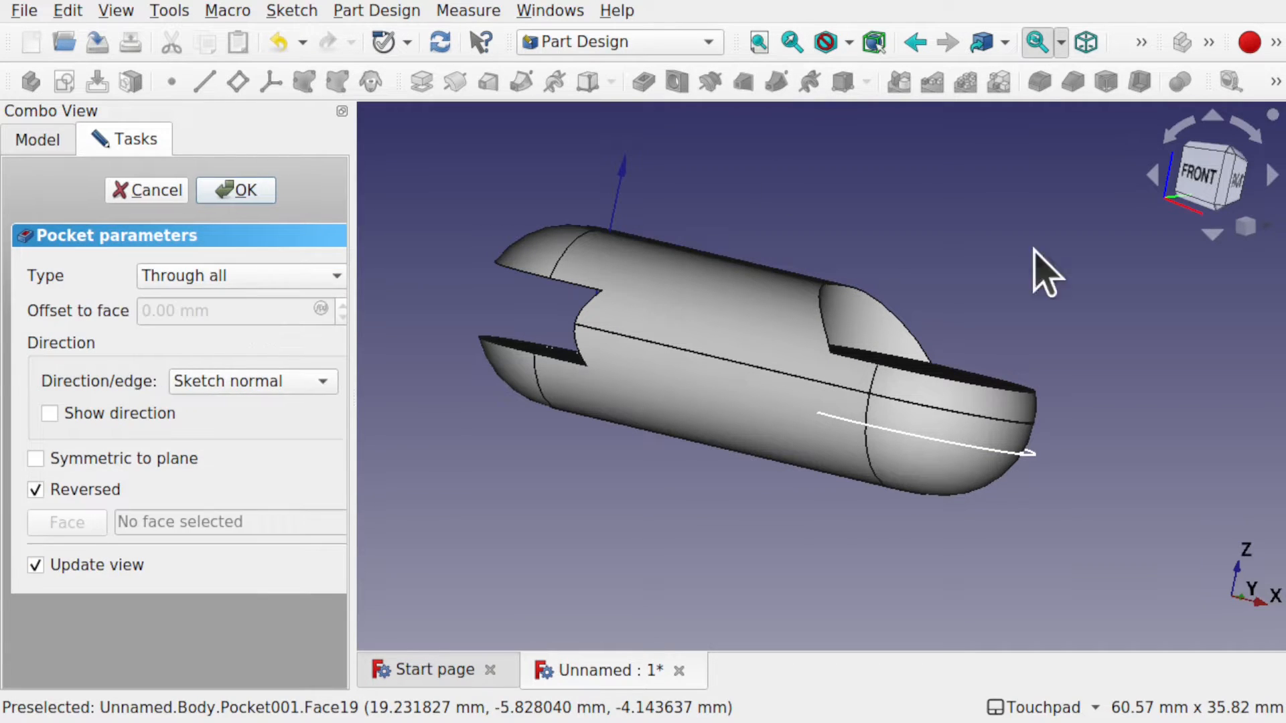
{"action": "left_click", "coordinate": [310, 282]}
{"action": "left_click", "coordinate": [277, 301]}
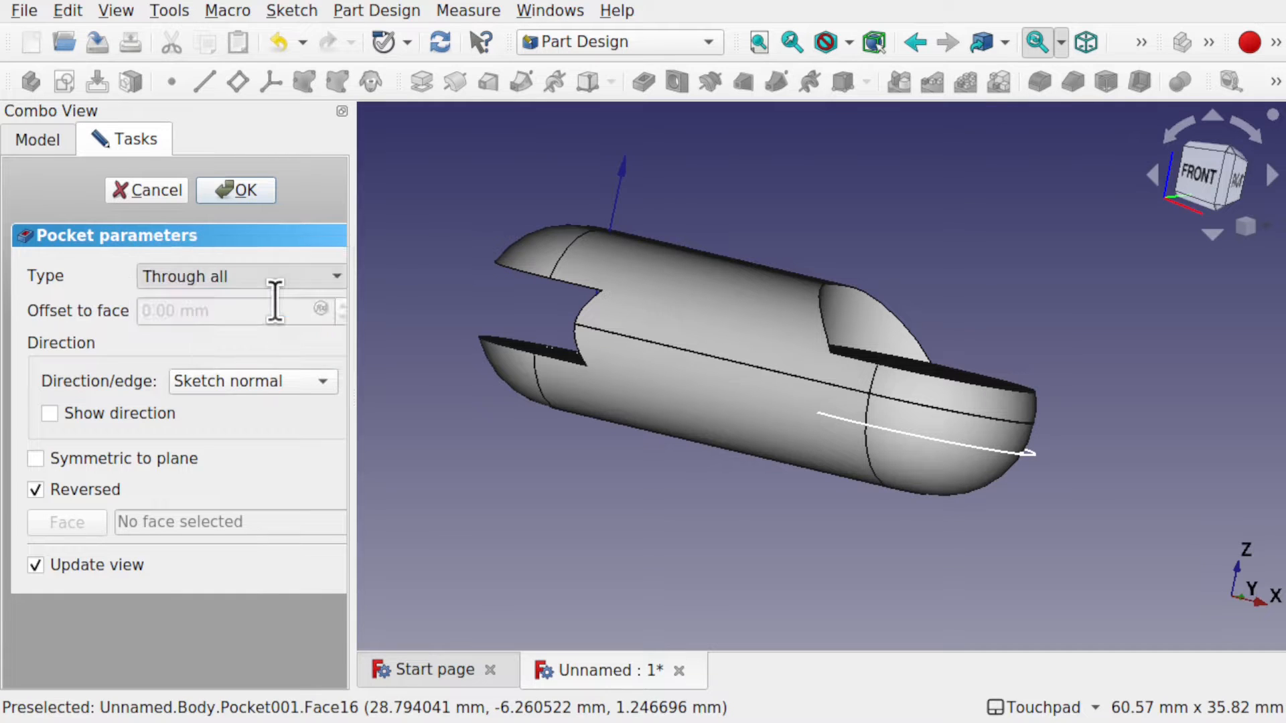
{"action": "left_click", "coordinate": [237, 190]}
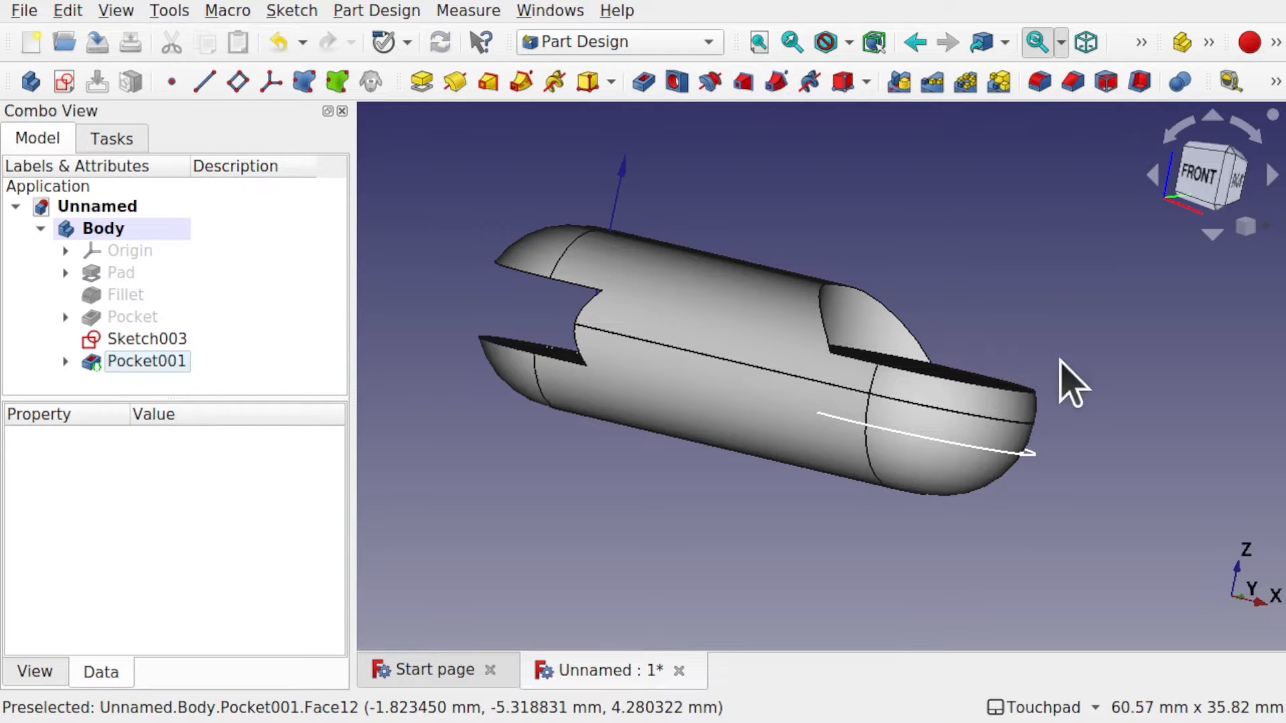
Cut Pocket002 from Sketch003's circle with type To first.
{"action": "left_click", "coordinate": [970, 447]}
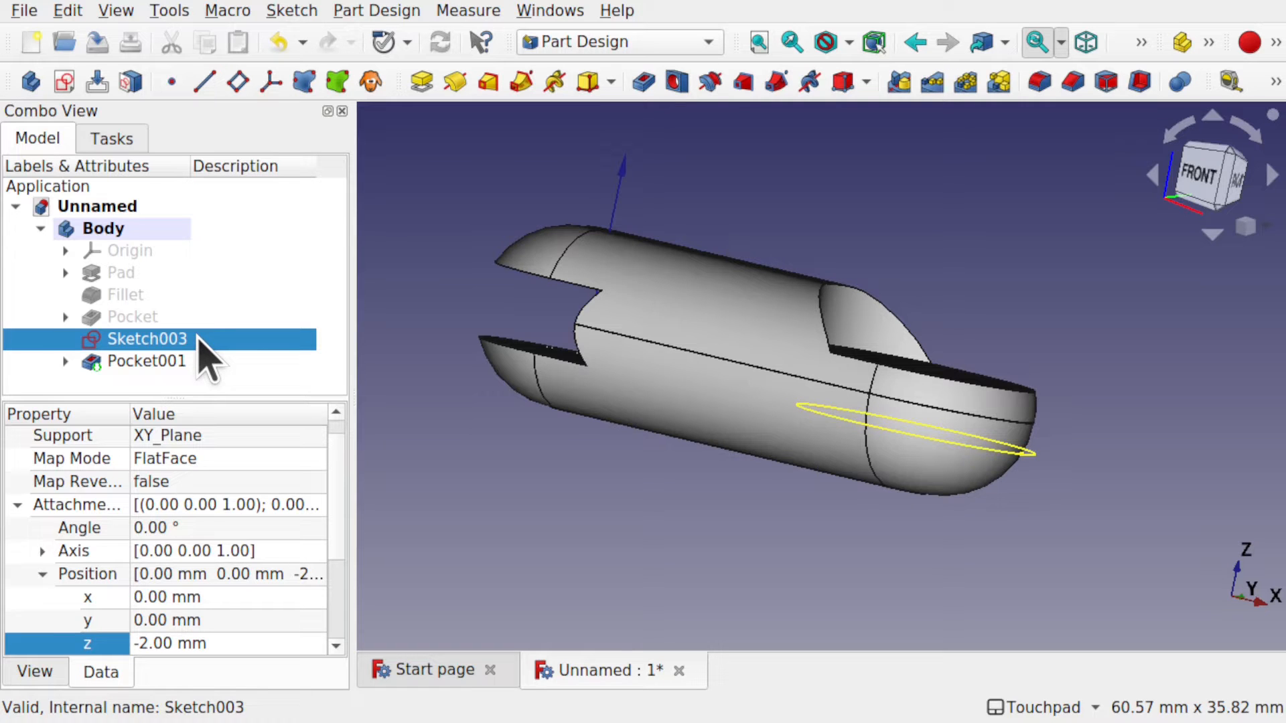
{"action": "left_click", "coordinate": [643, 81]}
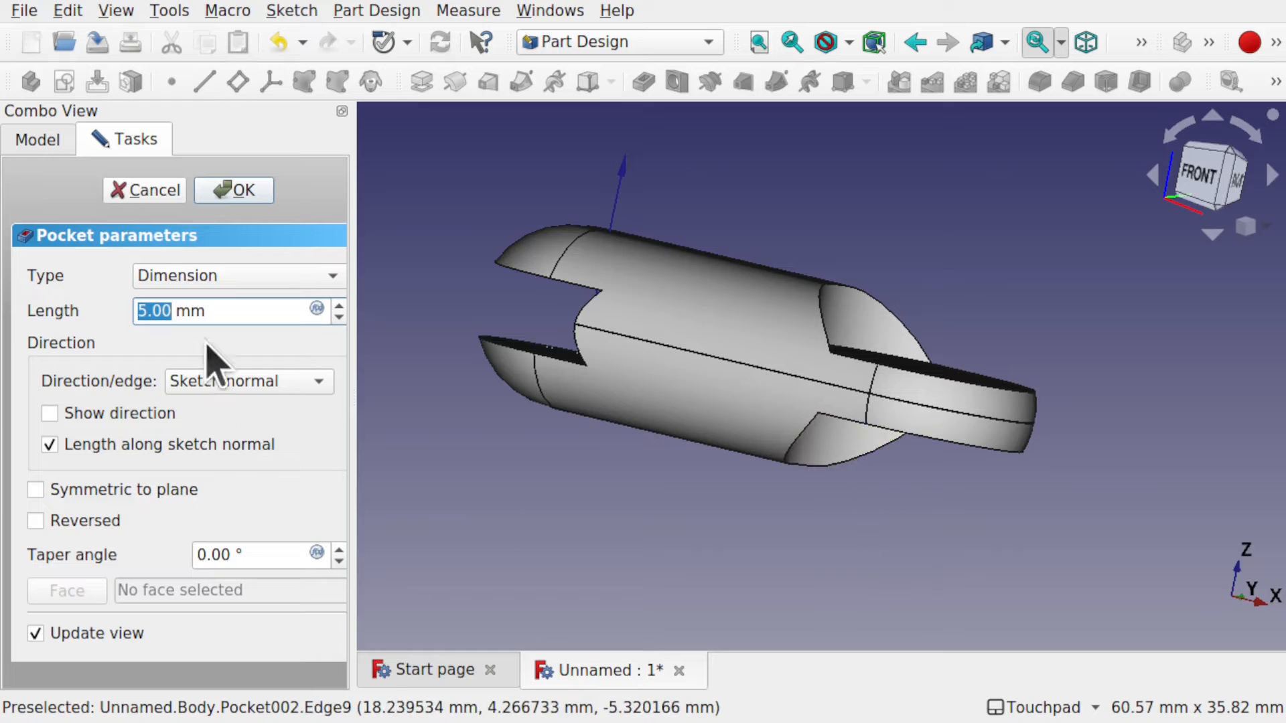
{"action": "left_click", "coordinate": [285, 280]}
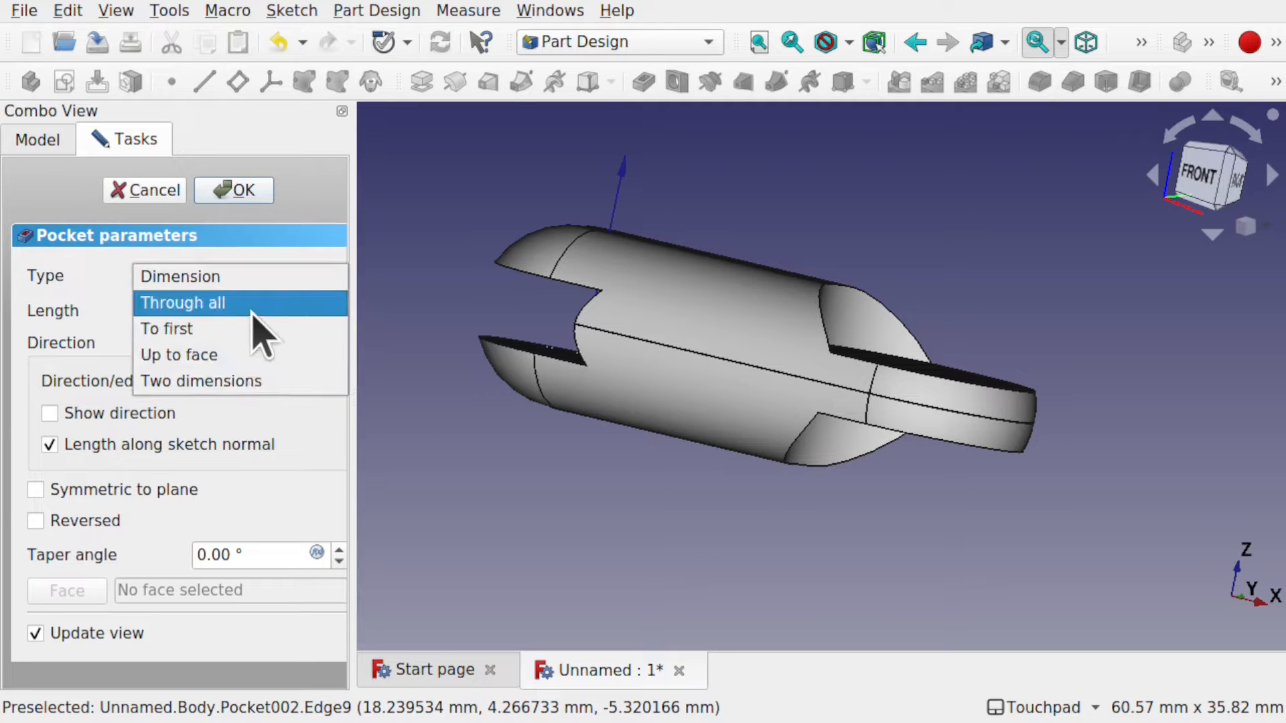
{"action": "left_click", "coordinate": [257, 304]}
{"action": "left_click", "coordinate": [264, 278]}
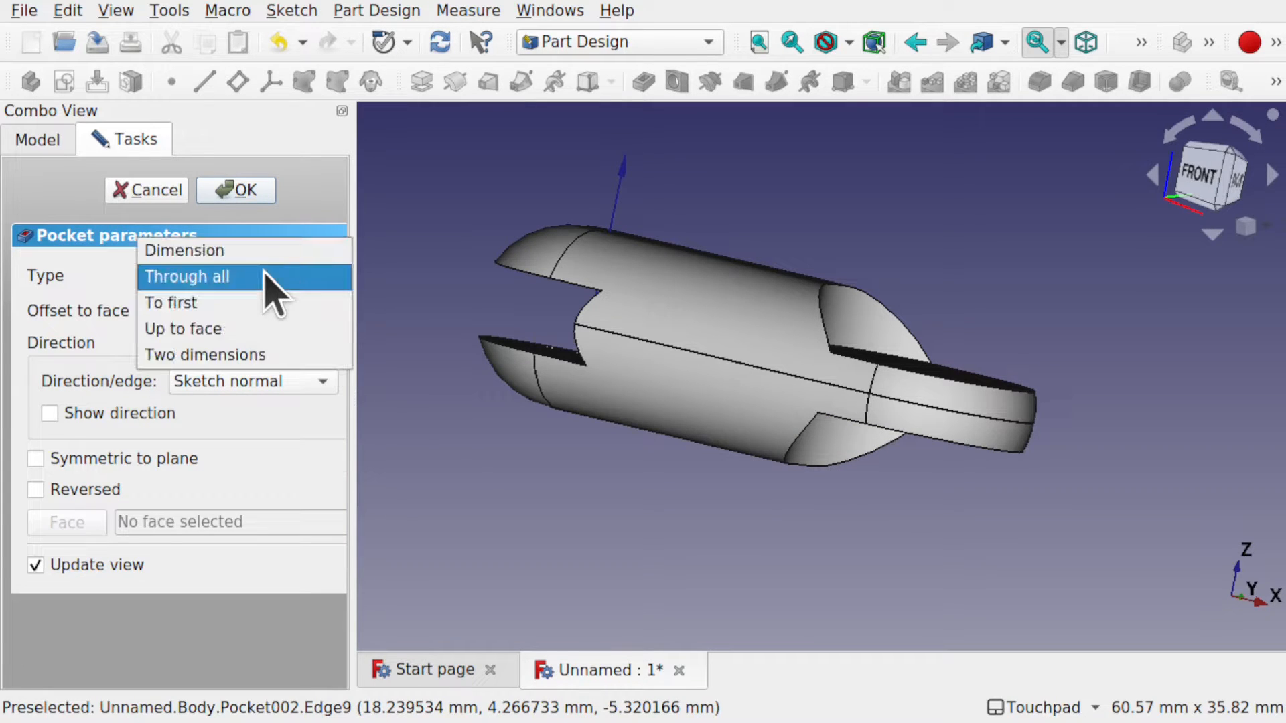
{"action": "left_click", "coordinate": [256, 303]}
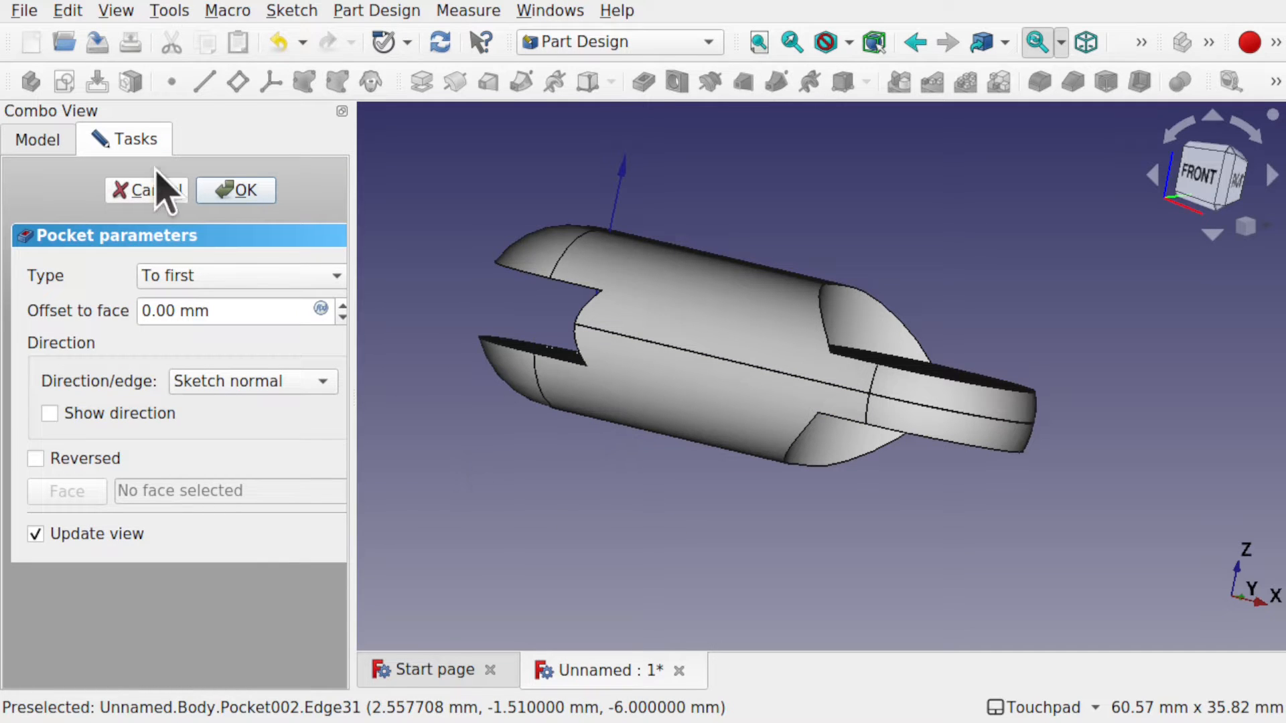
{"action": "left_click", "coordinate": [241, 190]}
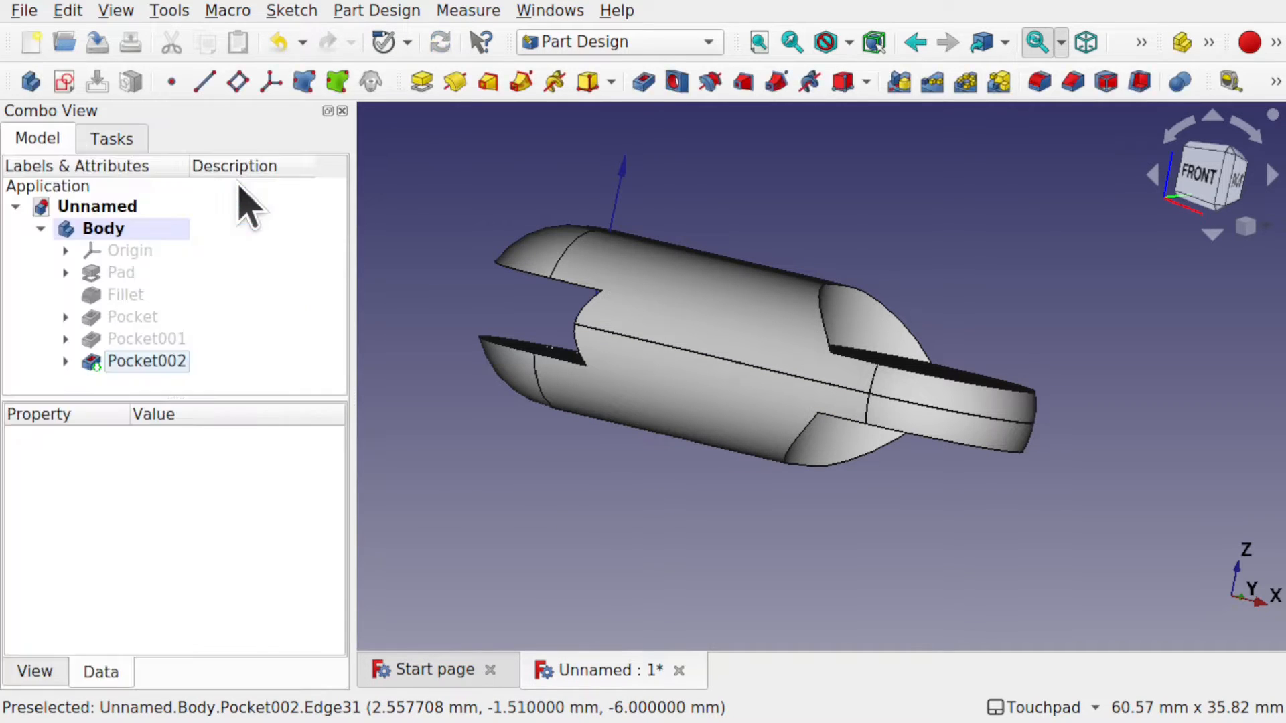
Switch to the Draft workbench.
{"action": "left_click_drag", "start_coordinate": [651, 324], "coordinate": [792, 310], "text": "alt"}
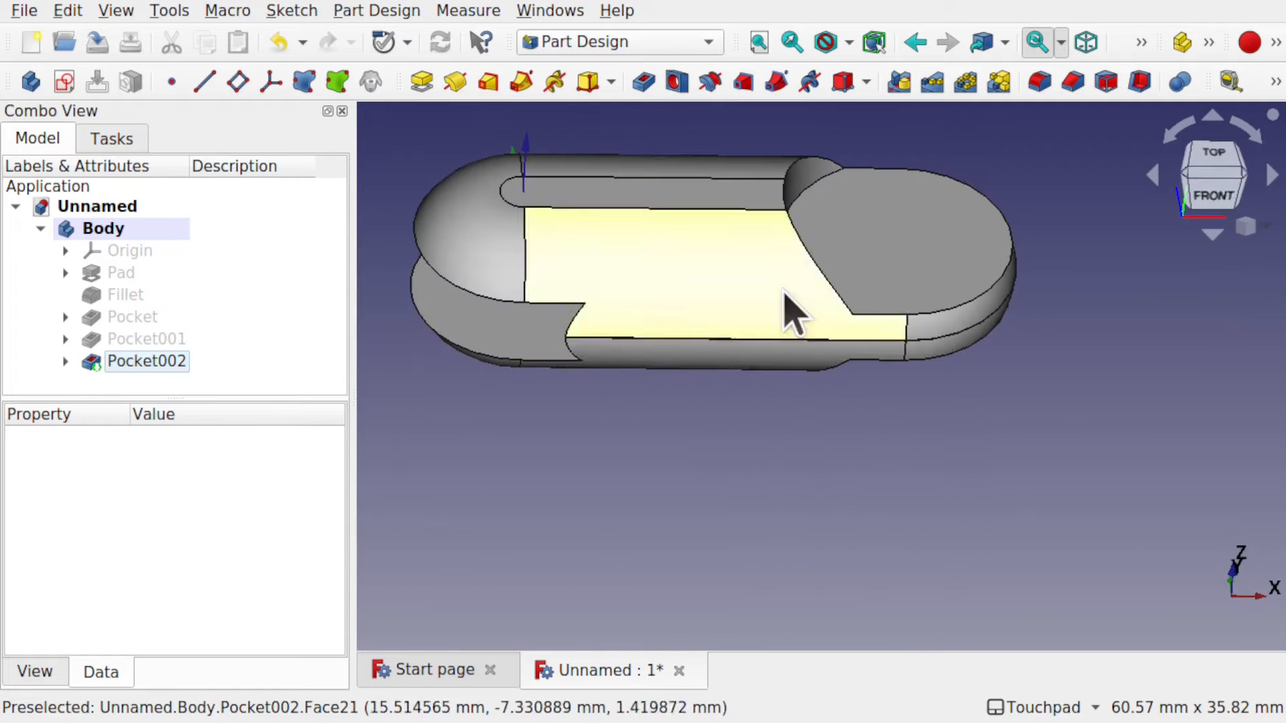
{"action": "left_click_drag", "start_coordinate": [902, 259], "coordinate": [832, 436], "text": "alt"}
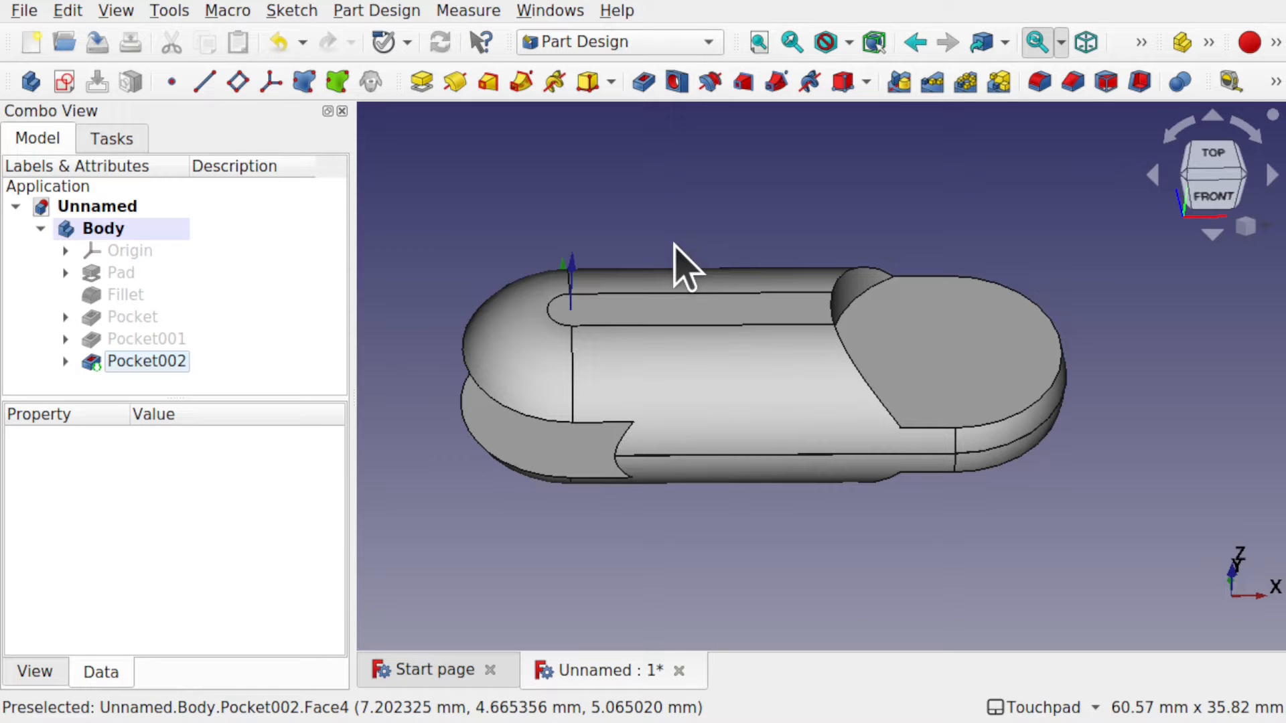
{"action": "left_click", "coordinate": [598, 43]}
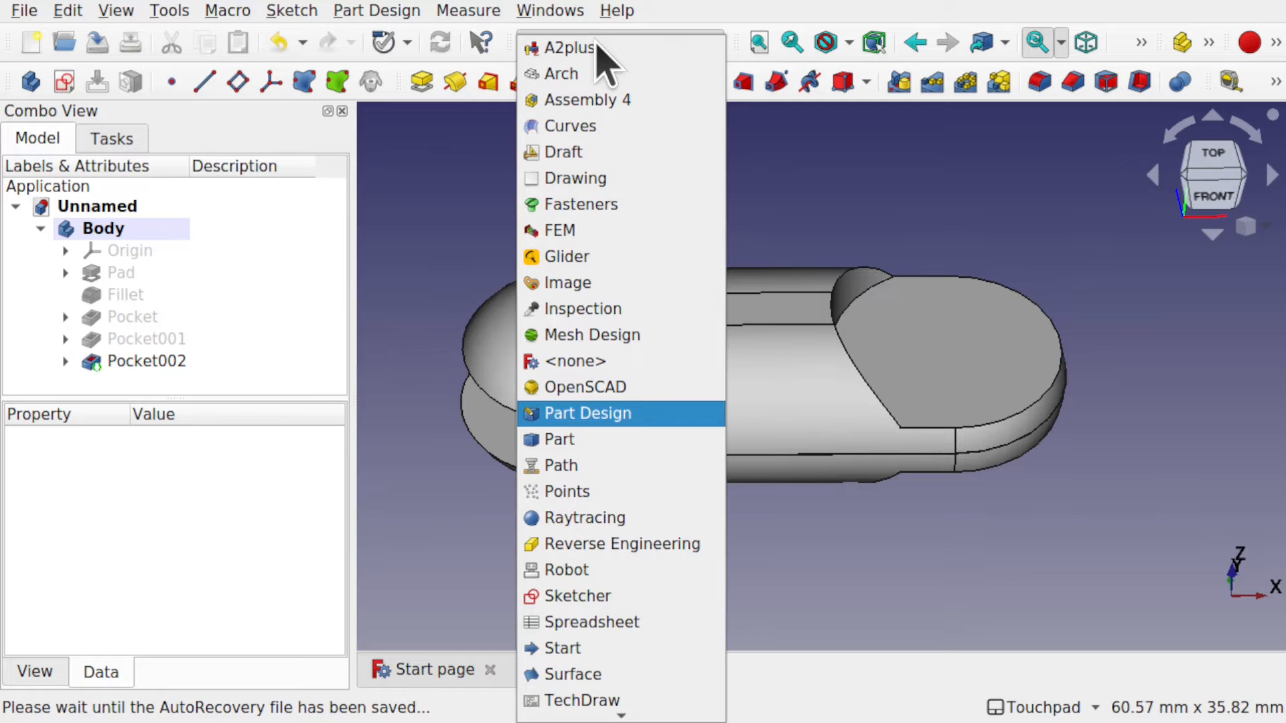
{"action": "left_click", "coordinate": [596, 156]}
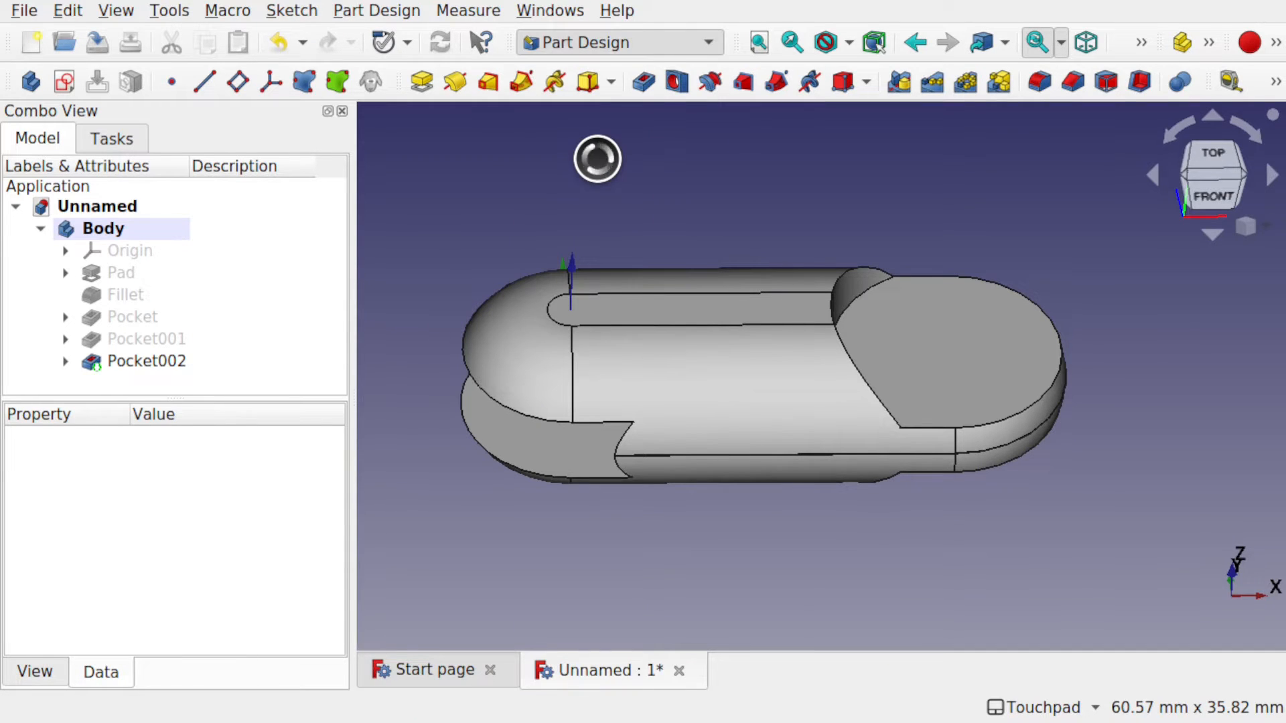
Select Pocket002 in the tree and bring up the Modification menu.
{"action": "left_click_drag", "start_coordinate": [760, 322], "coordinate": [768, 248], "text": "shift"}
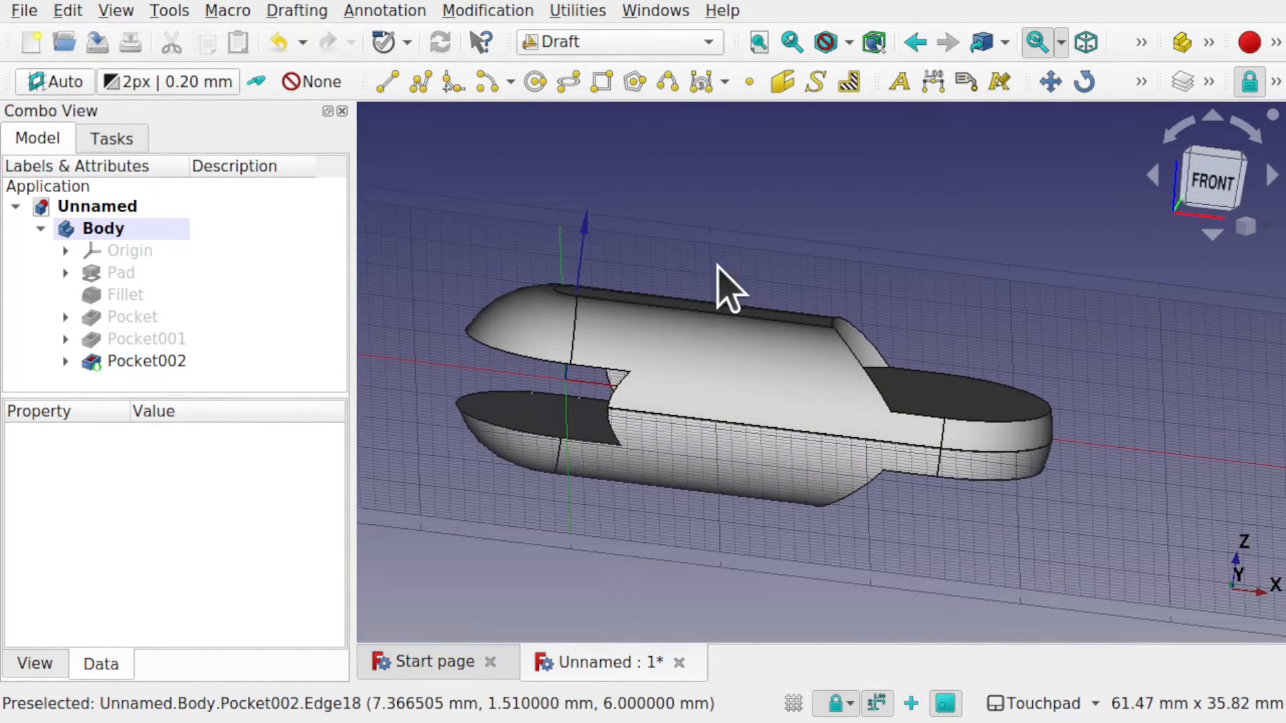
{"action": "left_click_drag", "start_coordinate": [726, 287], "coordinate": [713, 306], "text": "shift"}
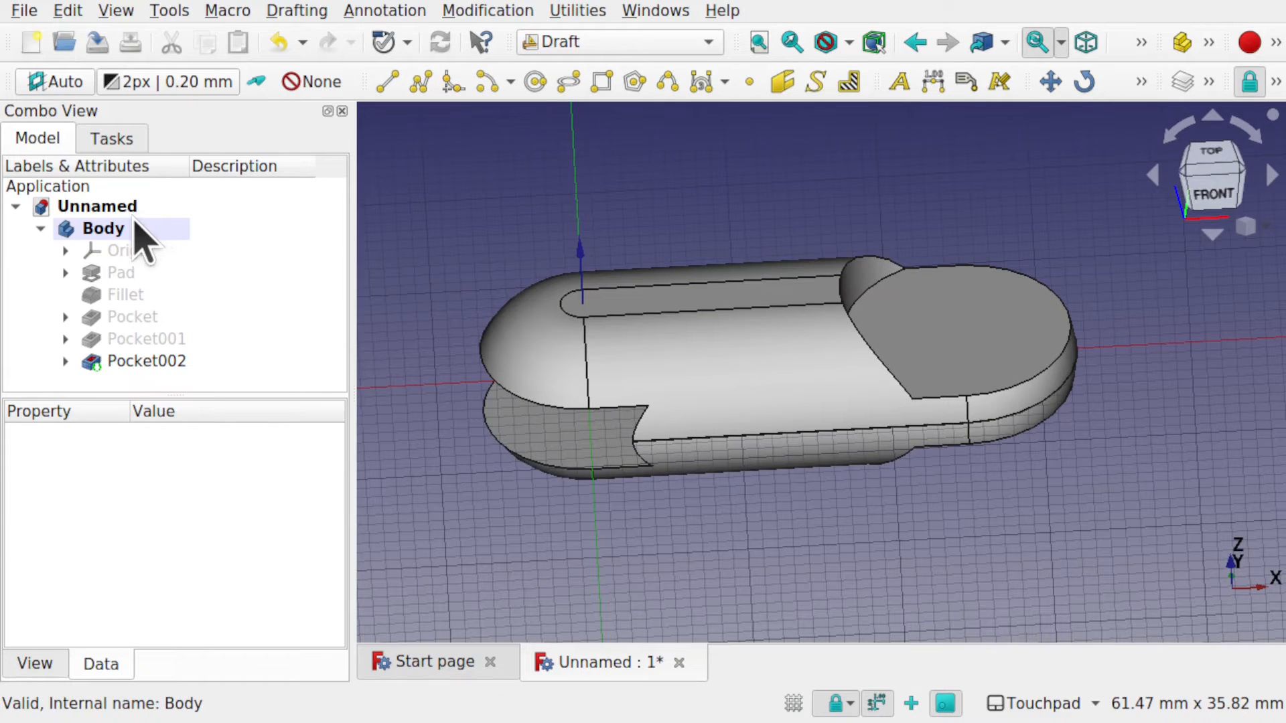
{"action": "left_click", "coordinate": [134, 213]}
{"action": "left_click", "coordinate": [121, 228]}
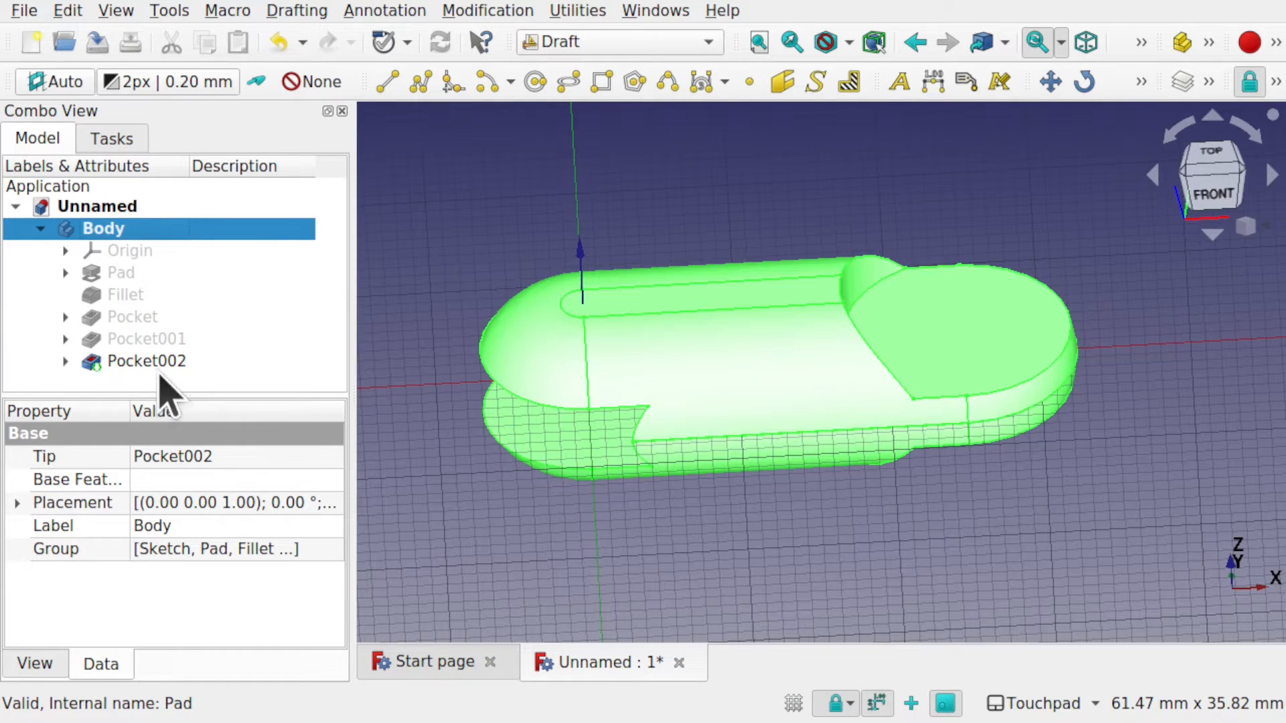
{"action": "left_click", "coordinate": [177, 364]}
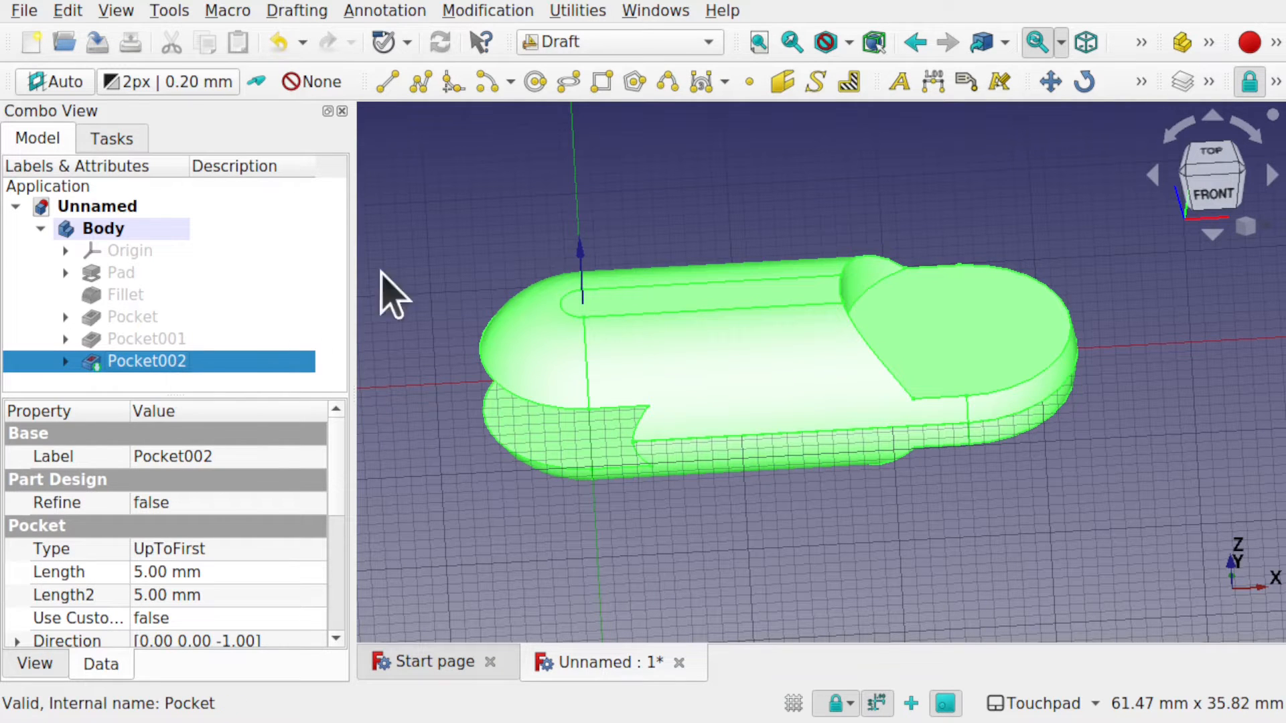
{"action": "left_click", "coordinate": [494, 10]}
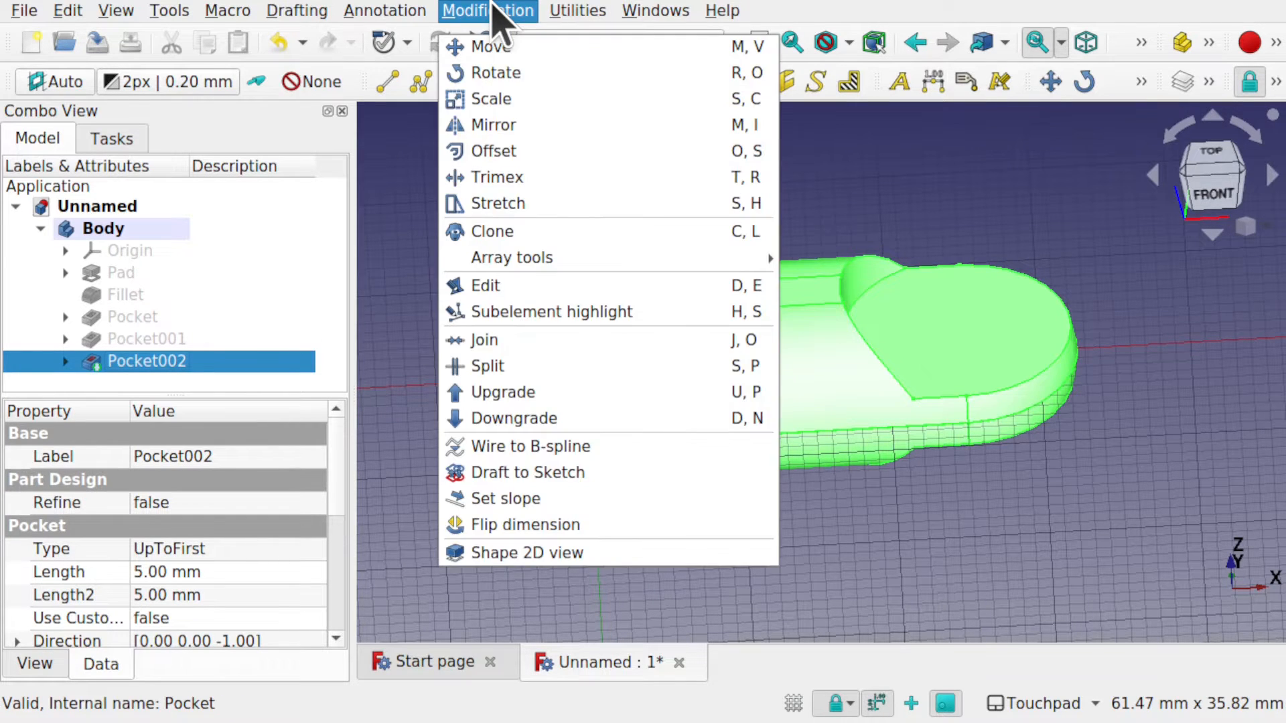
Clone the link as Pocket003 and move it along X so it meets the original's notched end.
{"action": "left_click", "coordinate": [551, 232]}
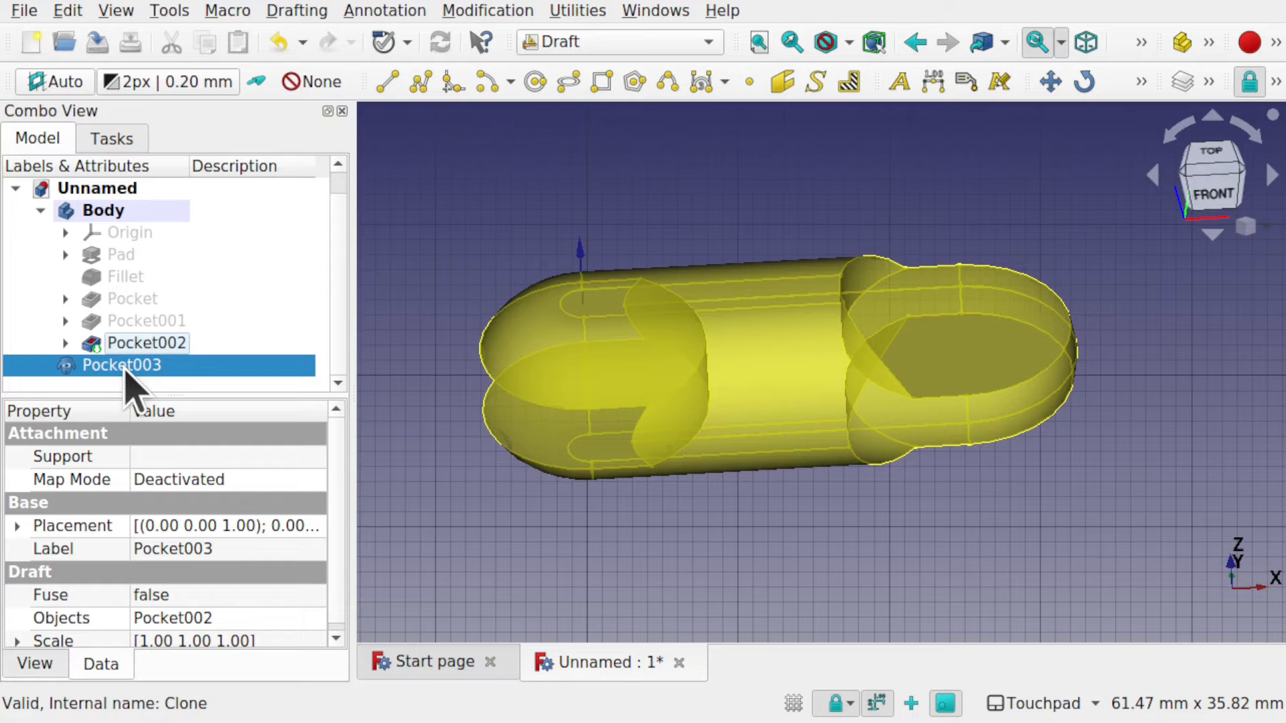
{"action": "right_click", "coordinate": [107, 367]}
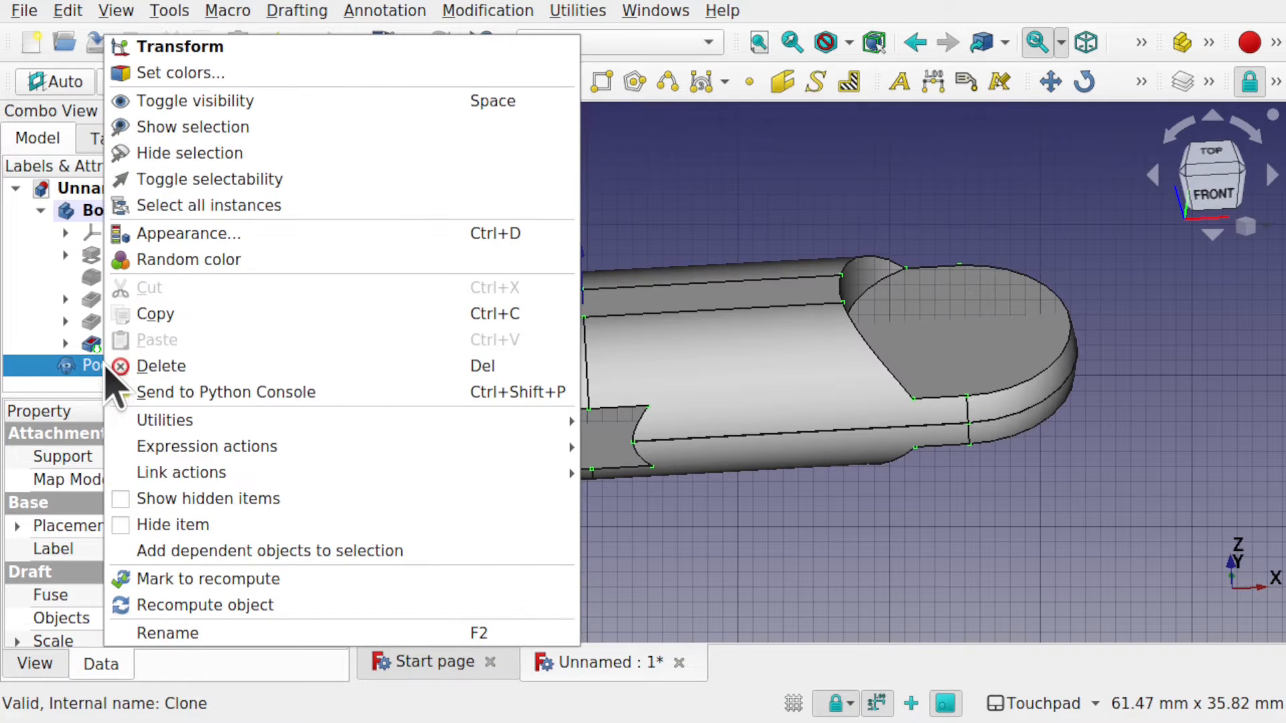
{"action": "left_click", "coordinate": [221, 46]}
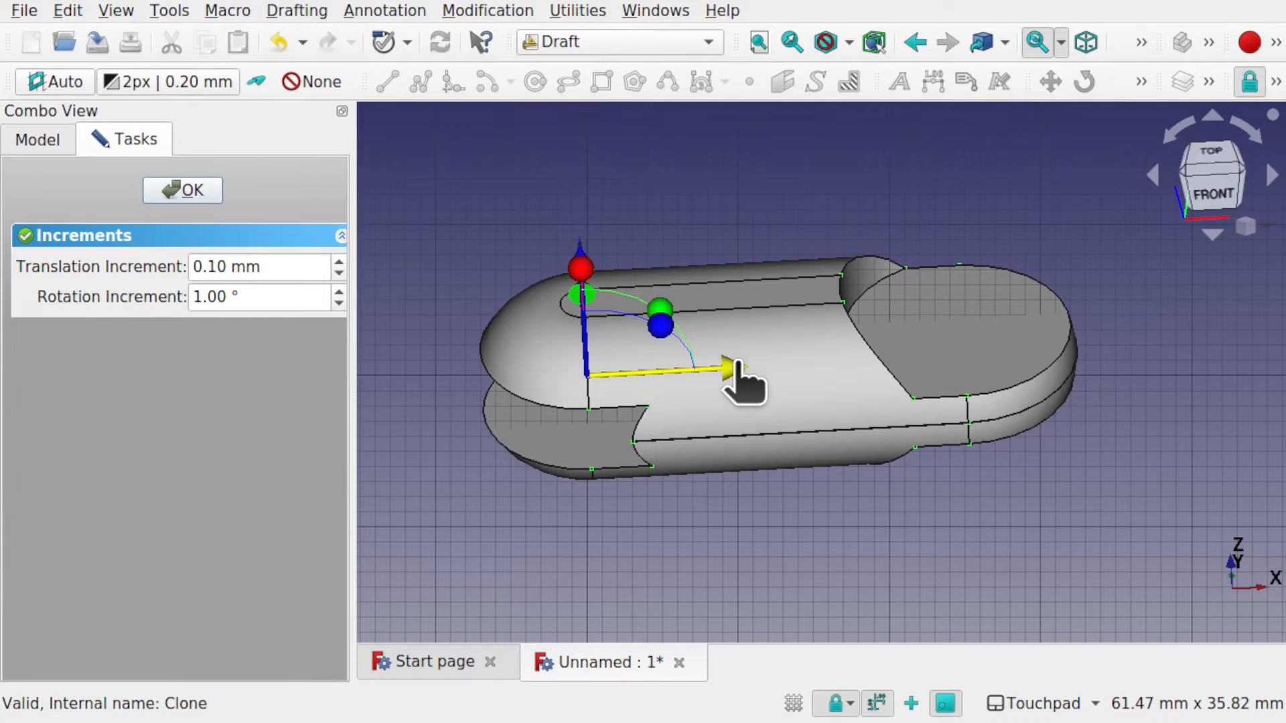
{"action": "left_click_drag", "start_coordinate": [744, 376], "coordinate": [1083, 327]}
{"action": "left_click_drag", "start_coordinate": [982, 362], "coordinate": [953, 273], "text": "alt"}
{"action": "left_click_drag", "start_coordinate": [995, 320], "coordinate": [976, 459], "text": "alt"}
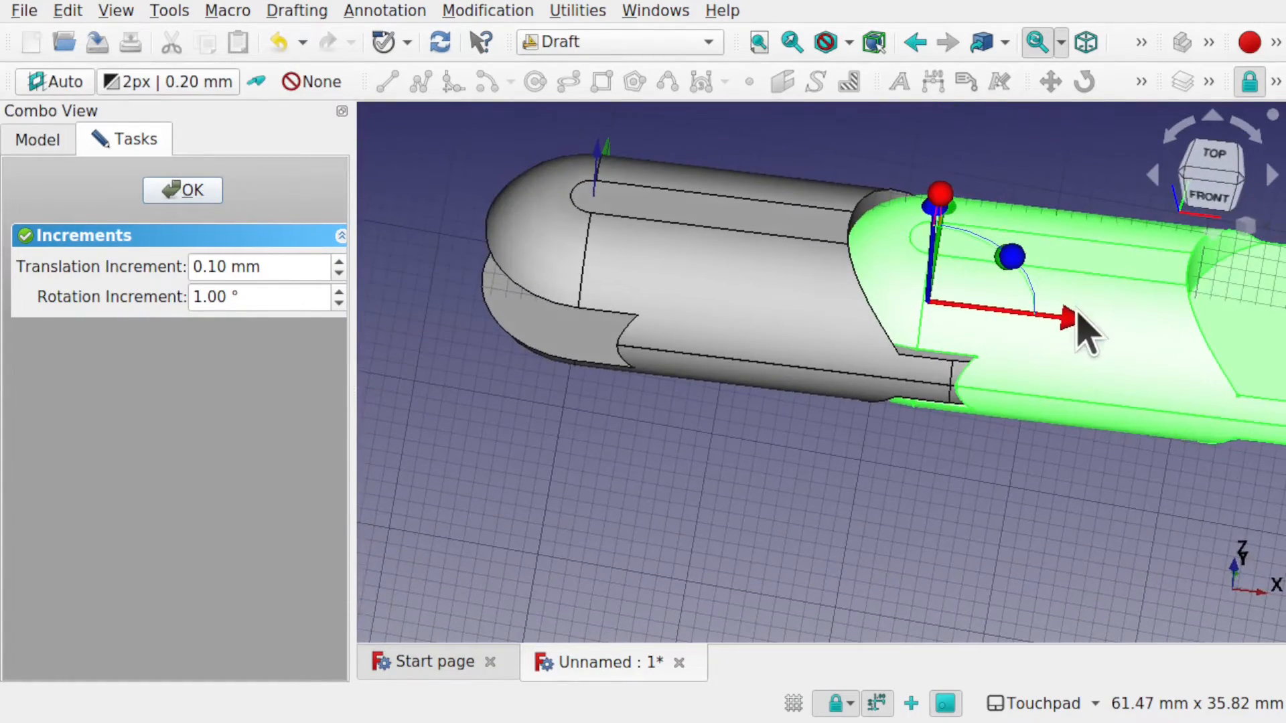
{"action": "left_click_drag", "start_coordinate": [1085, 328], "coordinate": [1106, 349]}
{"action": "mouse_move", "coordinate": [1020, 302]}
{"action": "left_mouse_down", "text": "alt"}
{"action": "mouse_move", "coordinate": [984, 384]}
{"action": "mouse_move", "coordinate": [1019, 344]}
{"action": "mouse_move", "coordinate": [1027, 264]}
{"action": "mouse_move", "coordinate": [1024, 279]}
{"action": "left_mouse_up", "text": "alt"}
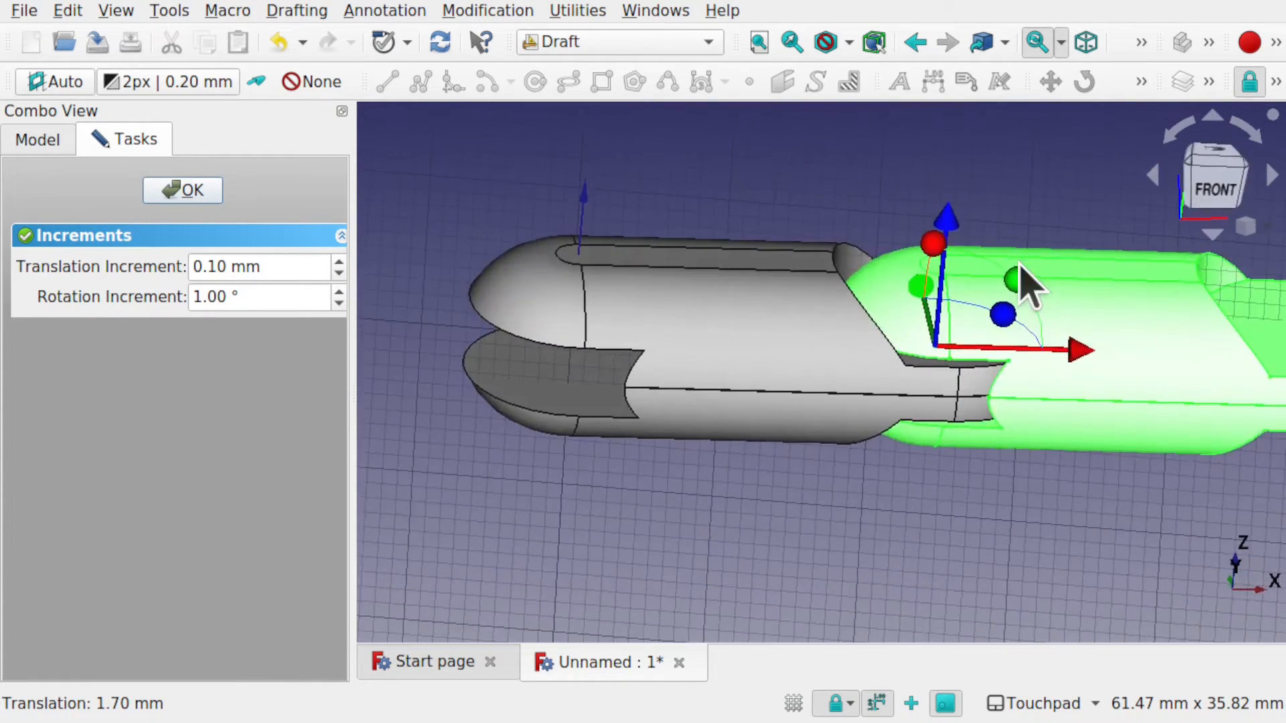
{"action": "left_click", "coordinate": [187, 196]}
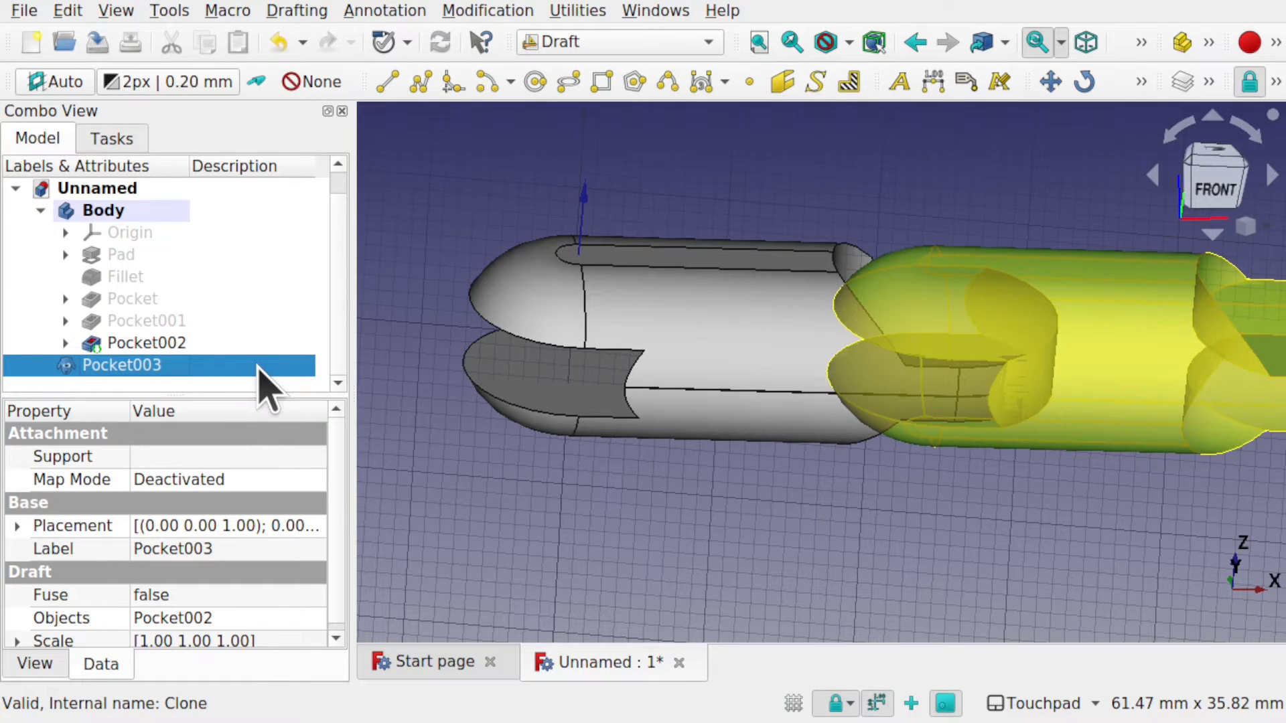
{"action": "left_click", "coordinate": [40, 664]}
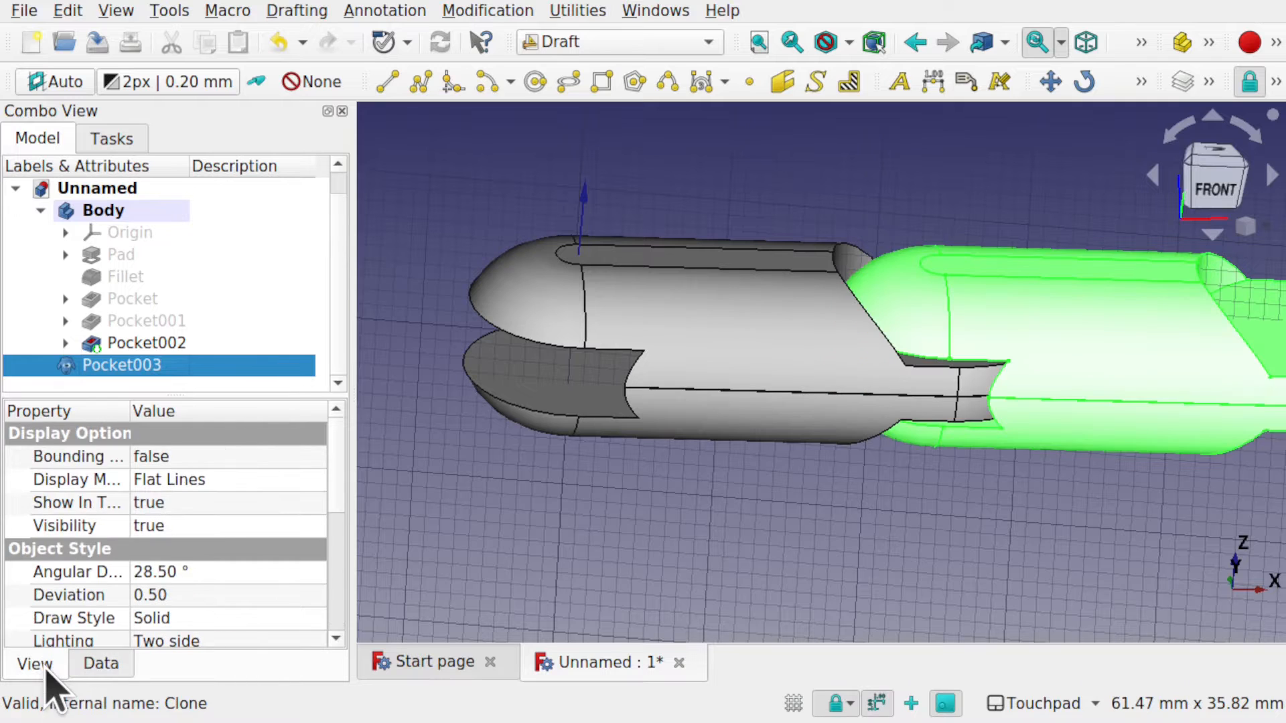
{"action": "scroll", "coordinate": [339, 473], "scroll_direction": "down", "scroll_amount": 5}
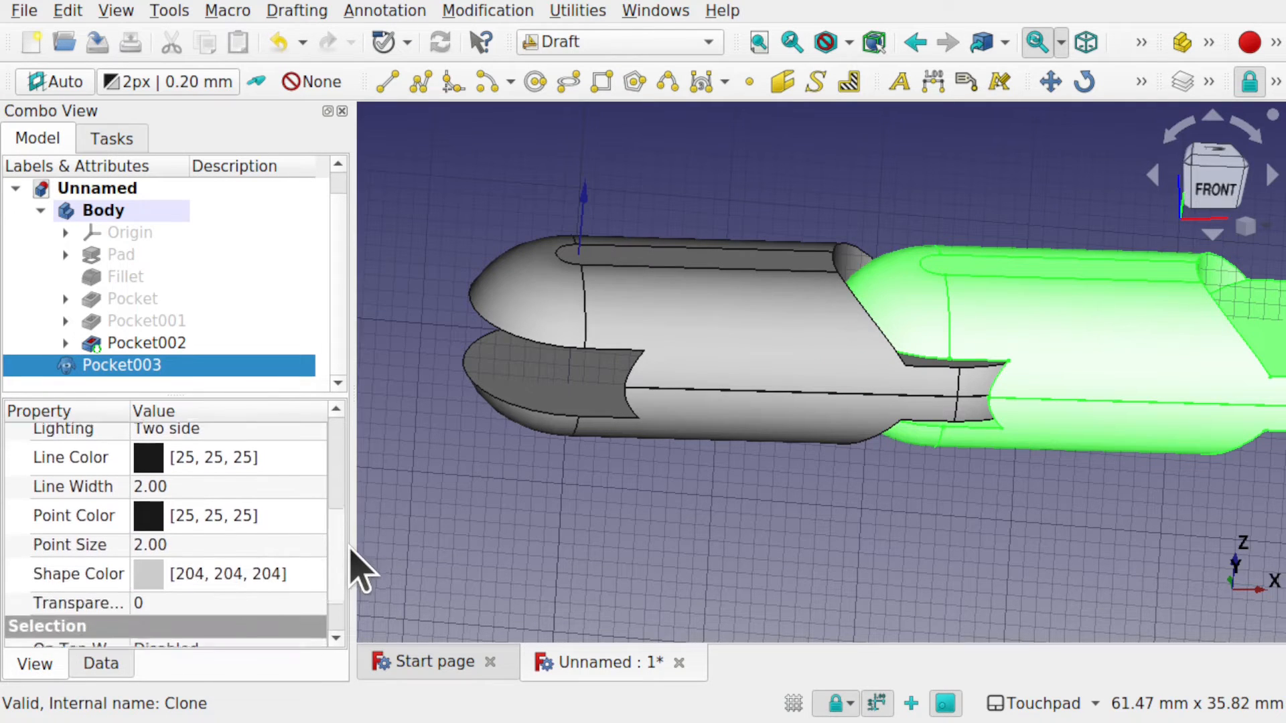
{"action": "left_click", "coordinate": [266, 566]}
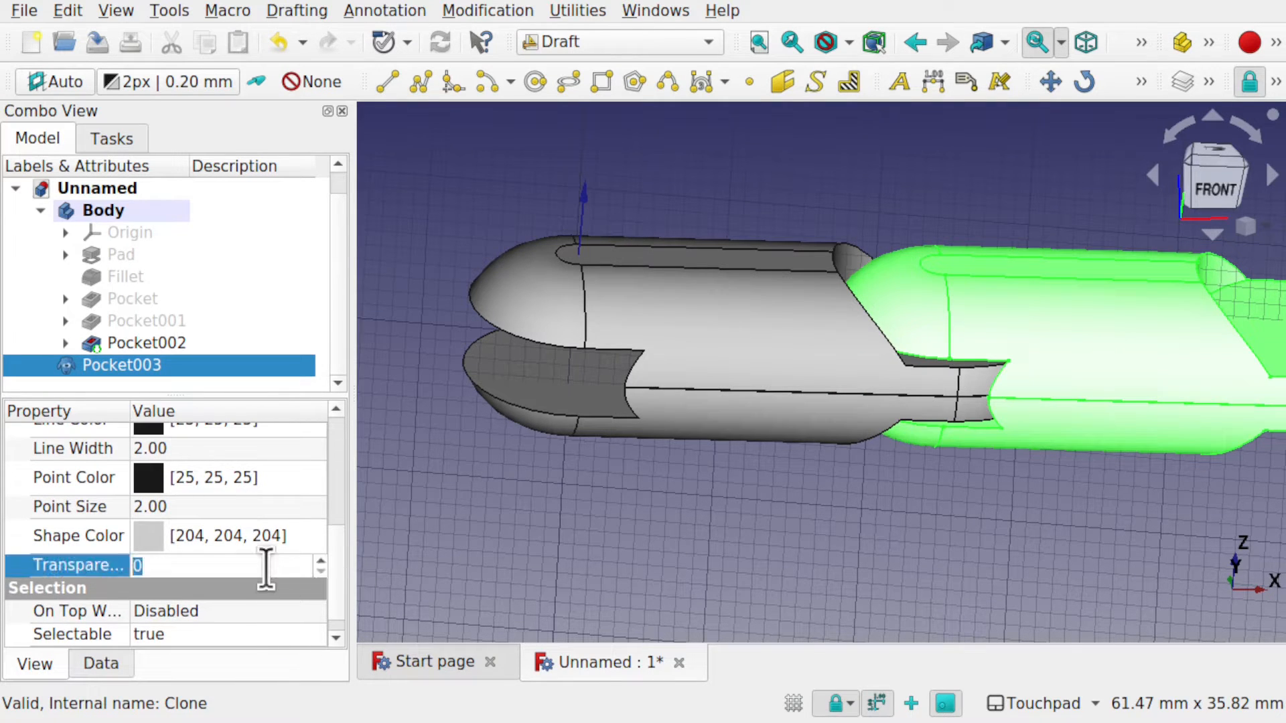
{"action": "type", "text": "80"}
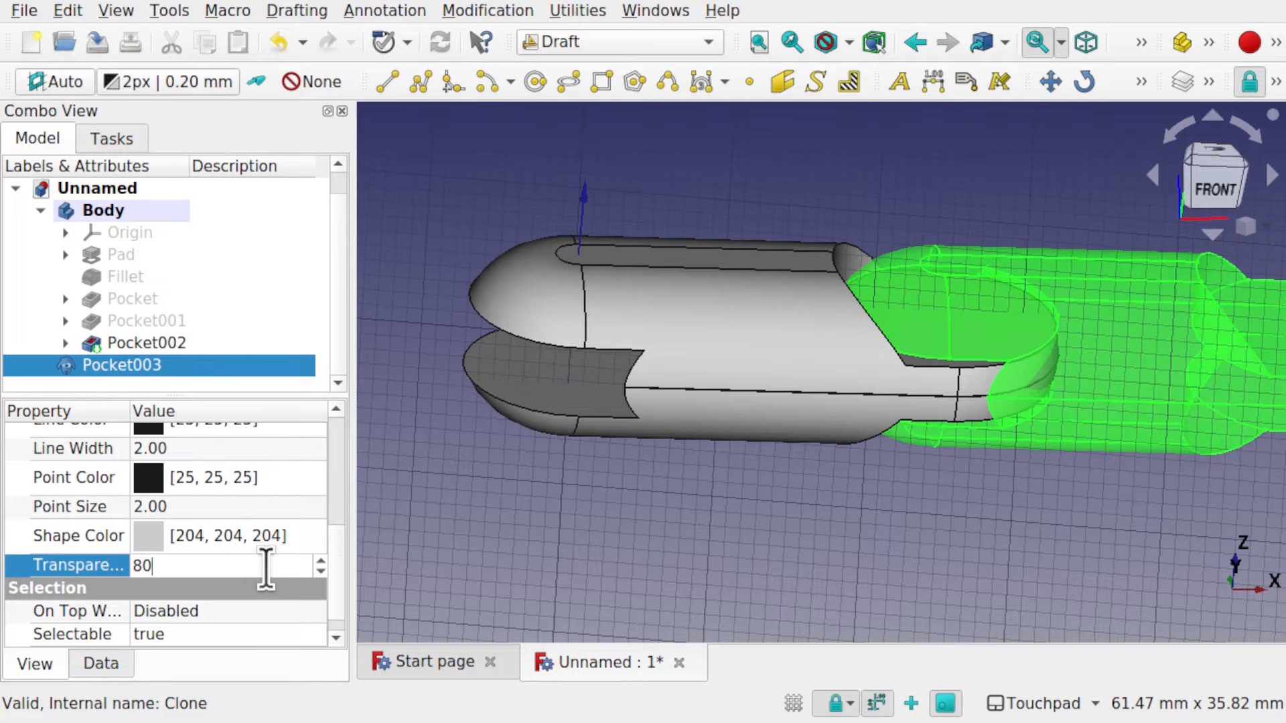
{"action": "left_click", "coordinate": [919, 537]}
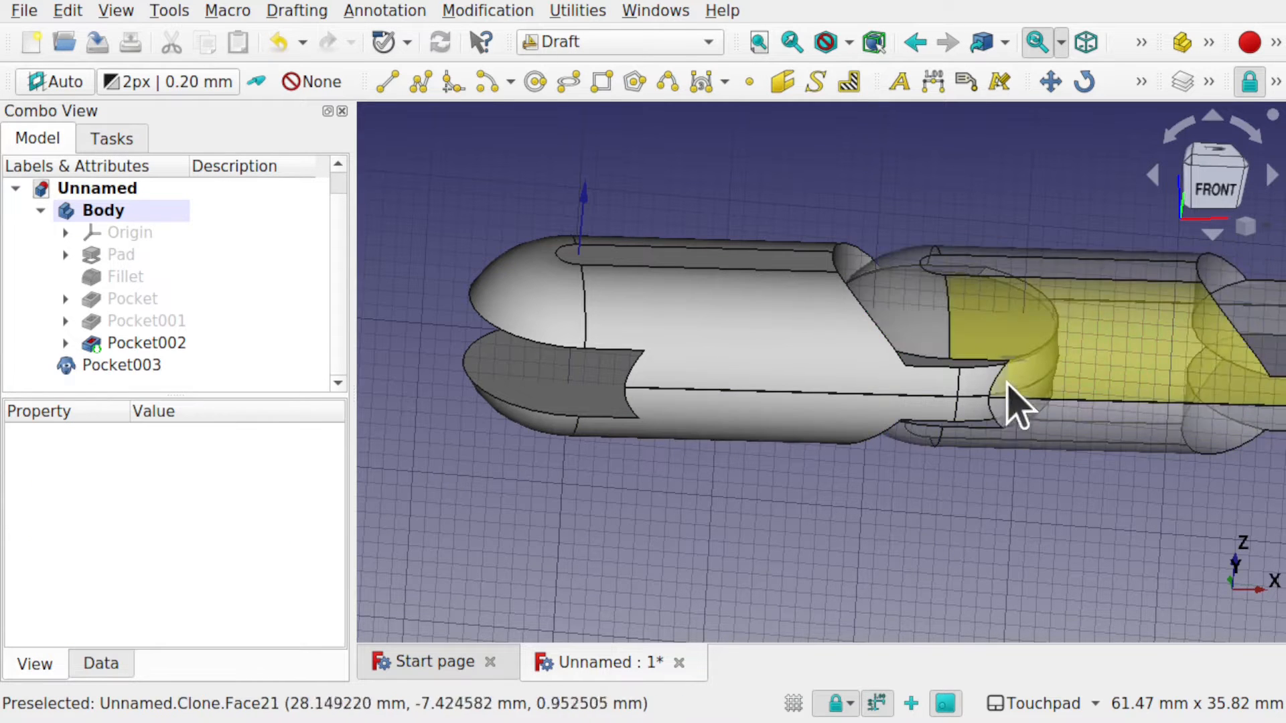
{"action": "left_click_drag", "start_coordinate": [1007, 386], "coordinate": [947, 310], "text": "alt"}
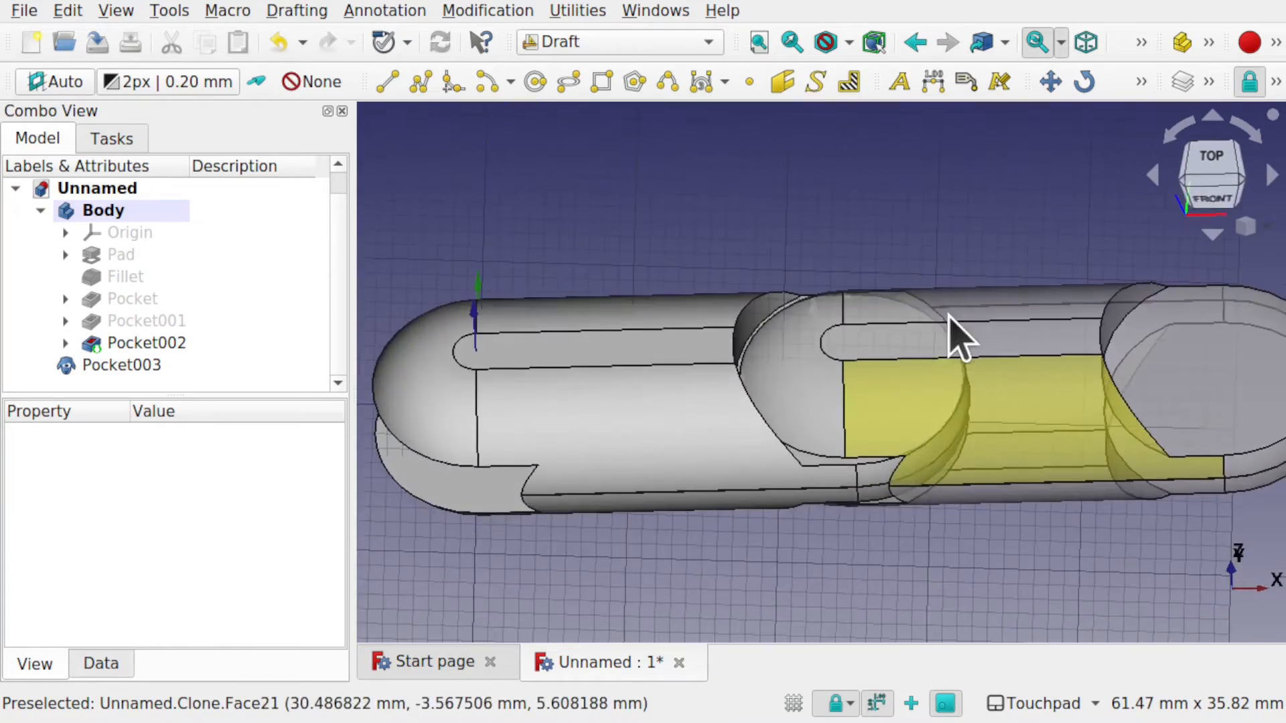
{"action": "left_click_drag", "start_coordinate": [871, 435], "coordinate": [865, 582], "text": "alt"}
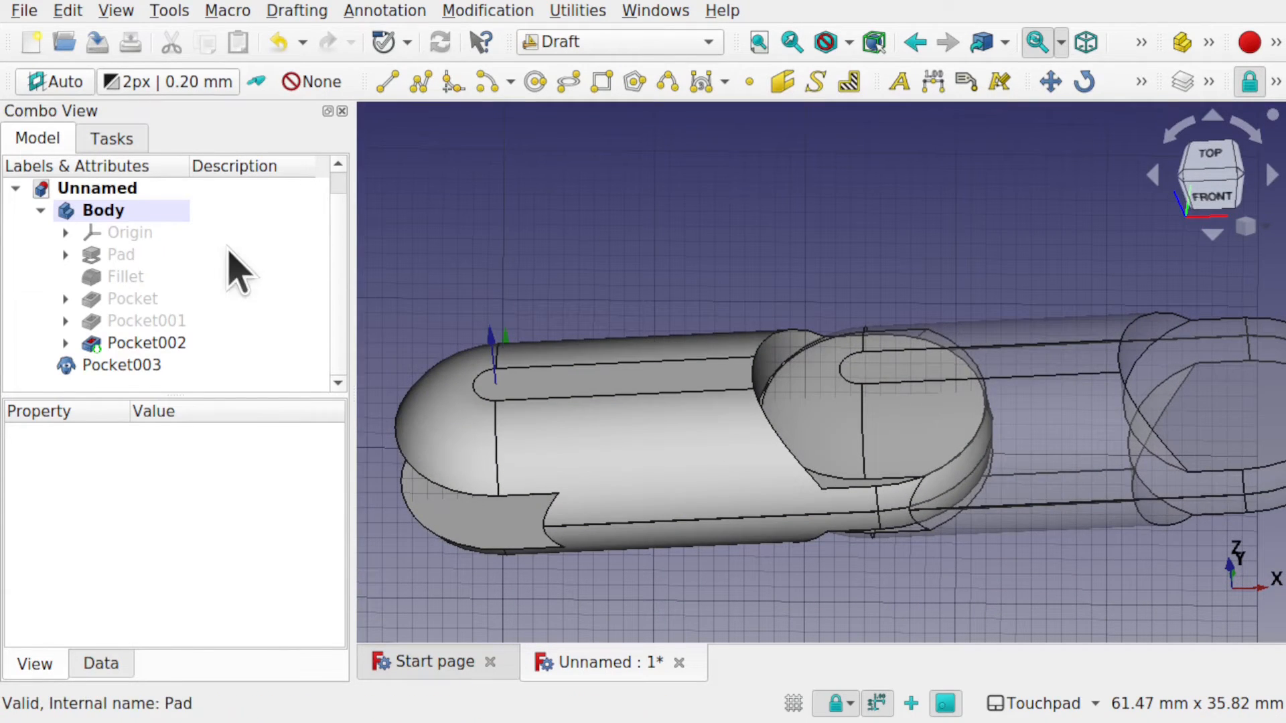
Nudge the Pocket003 clone slightly along X so its rounded end seats in the notch.
{"action": "left_click", "coordinate": [142, 366]}
{"action": "right_click", "coordinate": [146, 377]}
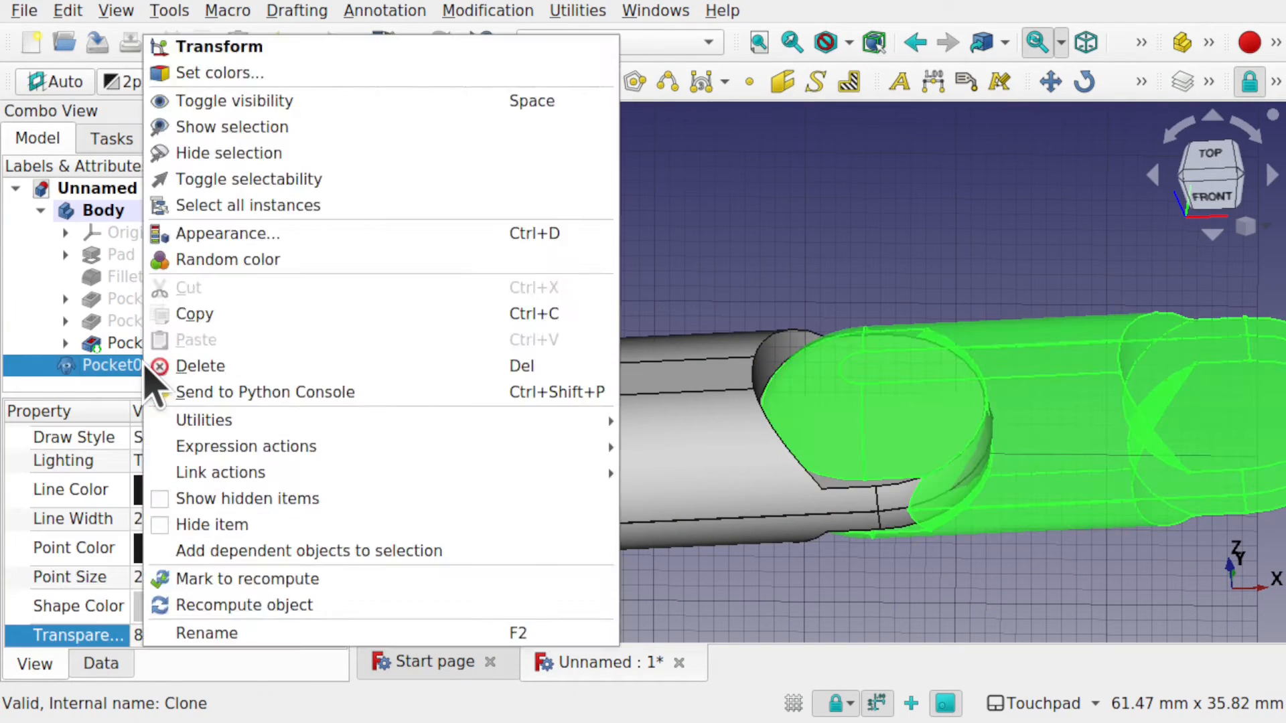
{"action": "left_click", "coordinate": [266, 49]}
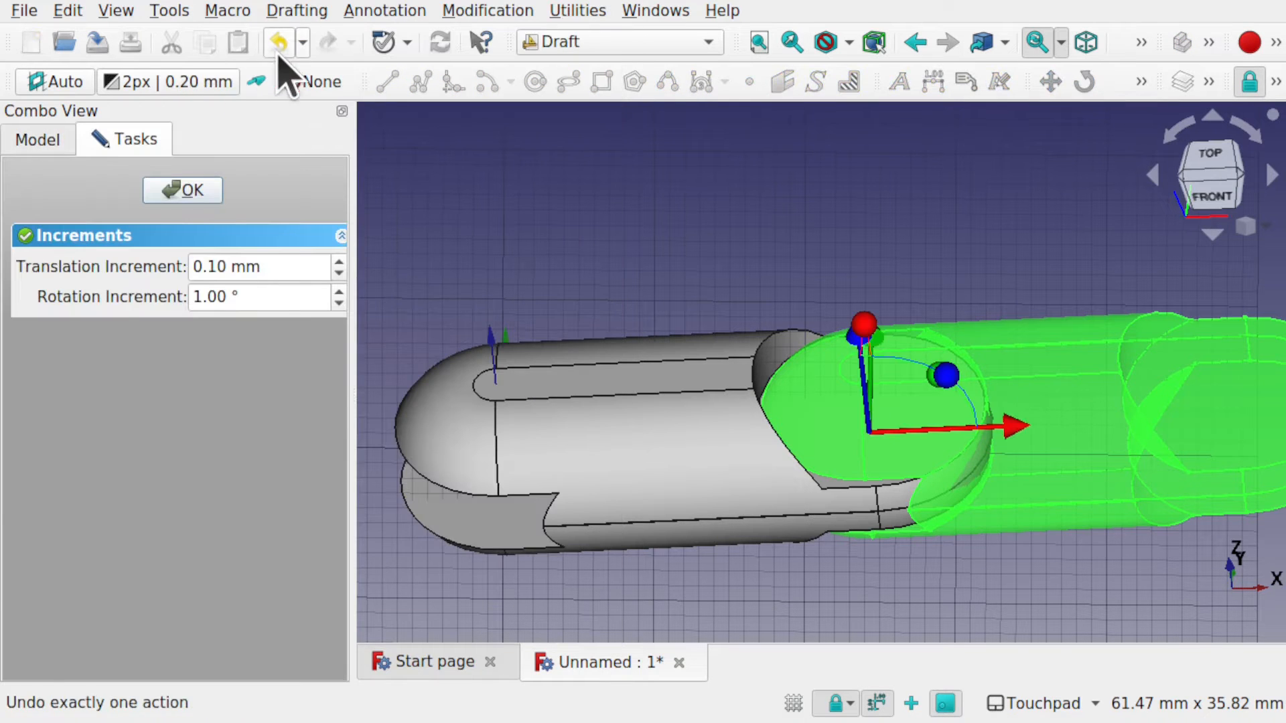
{"action": "left_click_drag", "start_coordinate": [1018, 426], "coordinate": [1032, 428]}
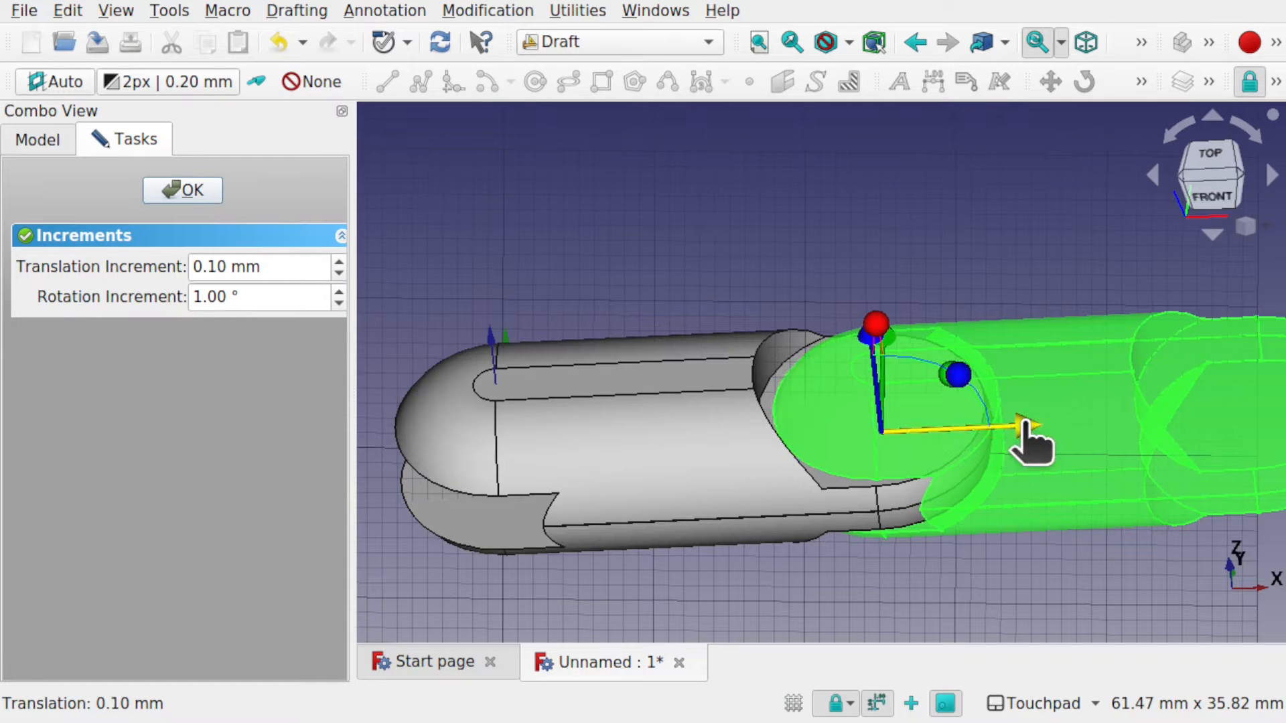
{"action": "left_click_drag", "start_coordinate": [943, 490], "coordinate": [877, 546], "text": "shift"}
{"action": "scroll", "coordinate": [864, 478], "scroll_direction": "up", "scroll_amount": 2}
{"action": "left_click_drag", "start_coordinate": [913, 459], "coordinate": [878, 465], "text": "shift"}
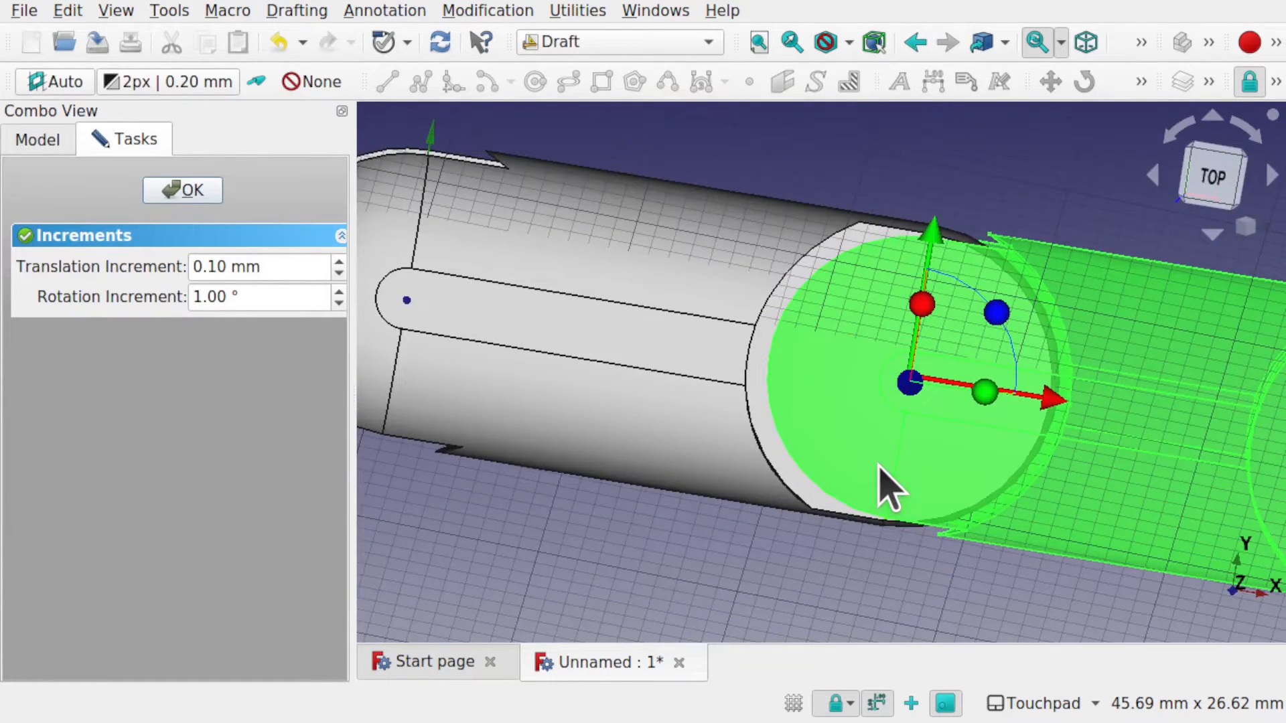
{"action": "left_click_drag", "start_coordinate": [884, 485], "coordinate": [880, 437], "text": "shift"}
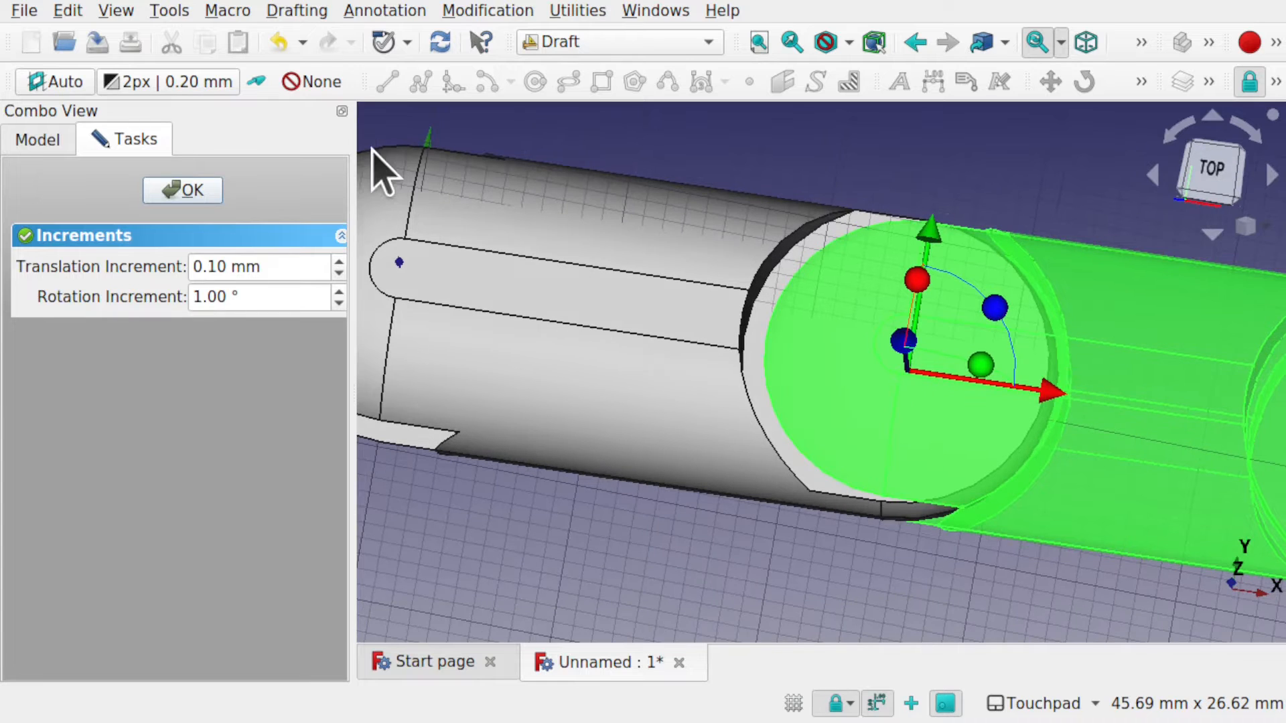
{"action": "left_click", "coordinate": [203, 190]}
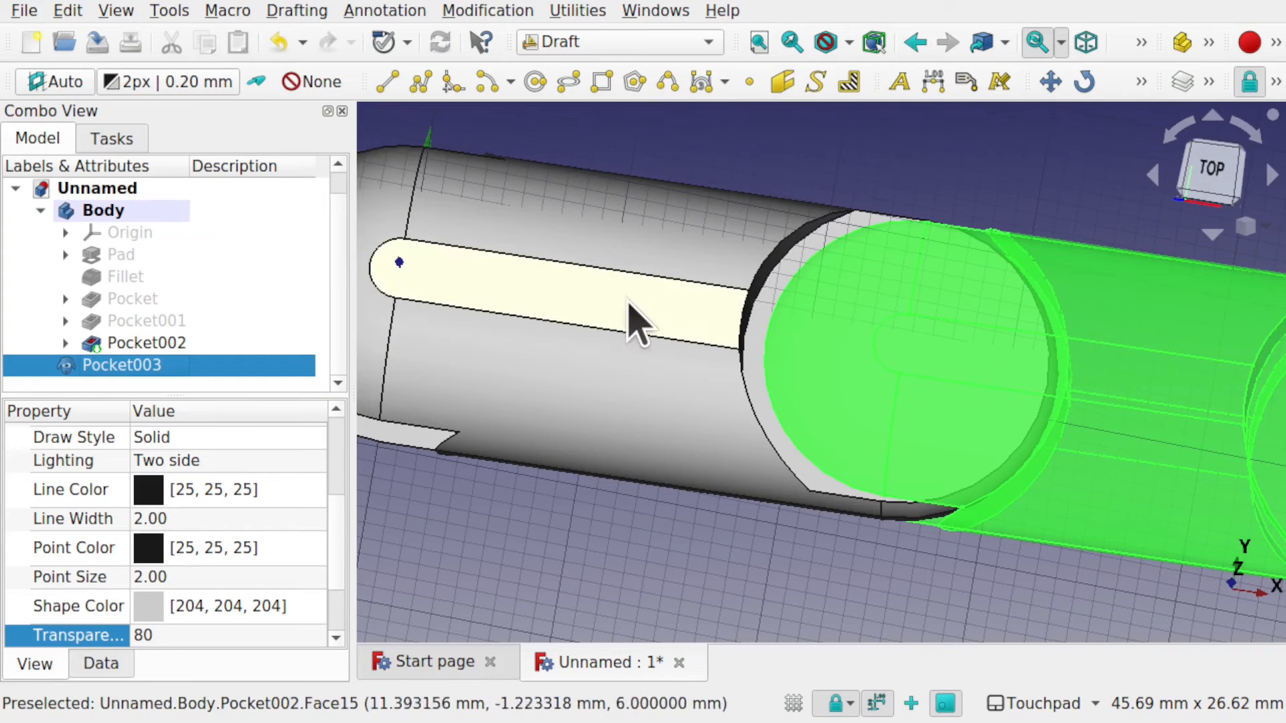
Hide the grid and switch to the Part Design workbench.
{"action": "left_click", "coordinate": [793, 708]}
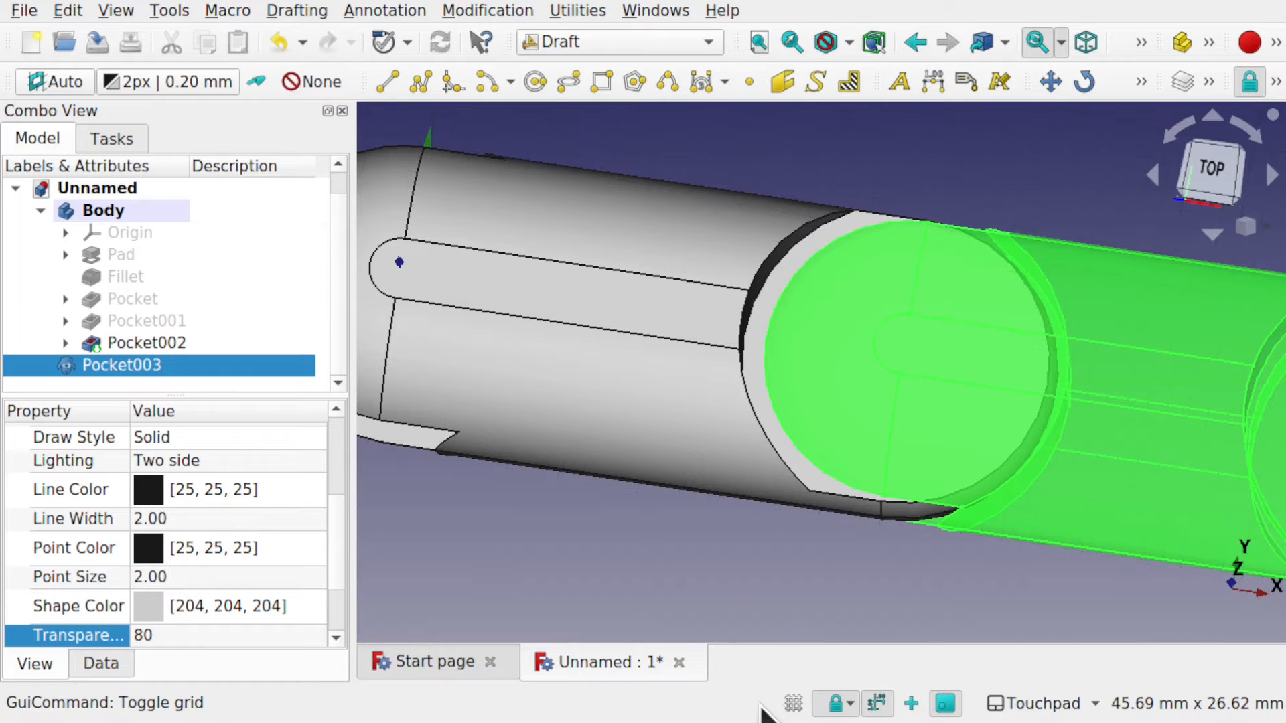
{"action": "left_click_drag", "start_coordinate": [773, 544], "coordinate": [775, 469], "text": "shift"}
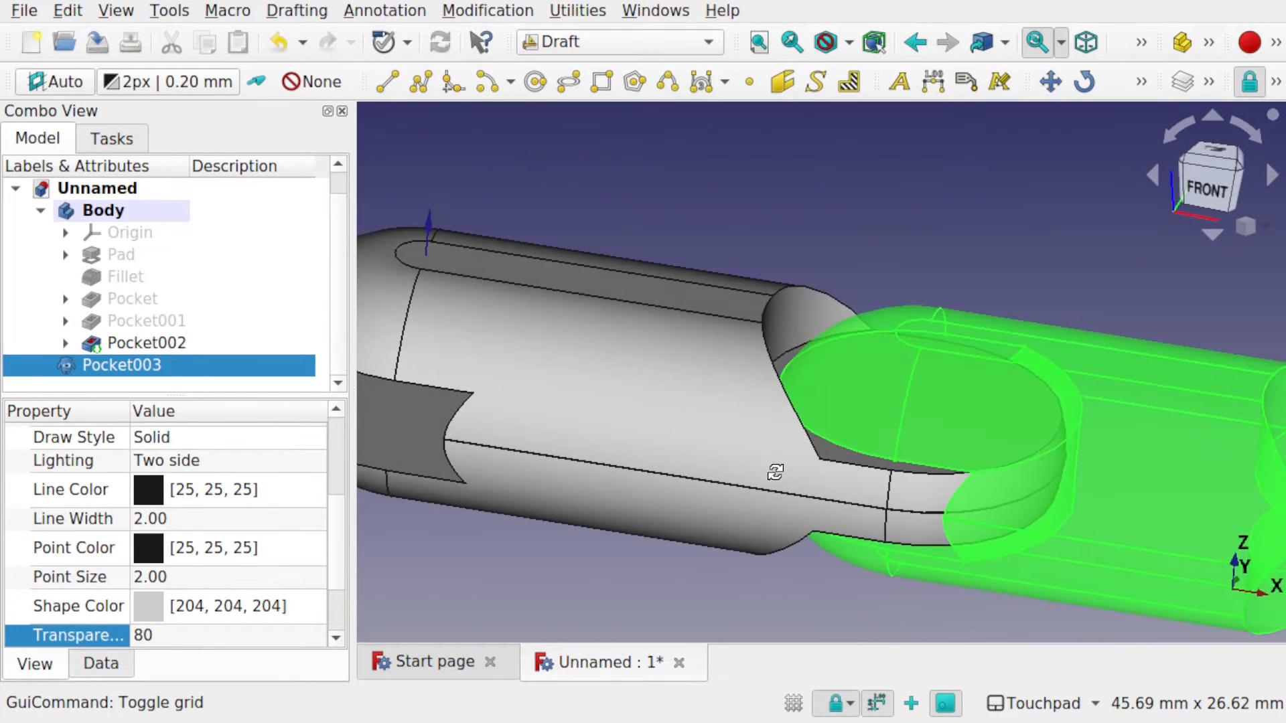
{"action": "left_click", "coordinate": [596, 44]}
{"action": "left_click", "coordinate": [585, 416]}
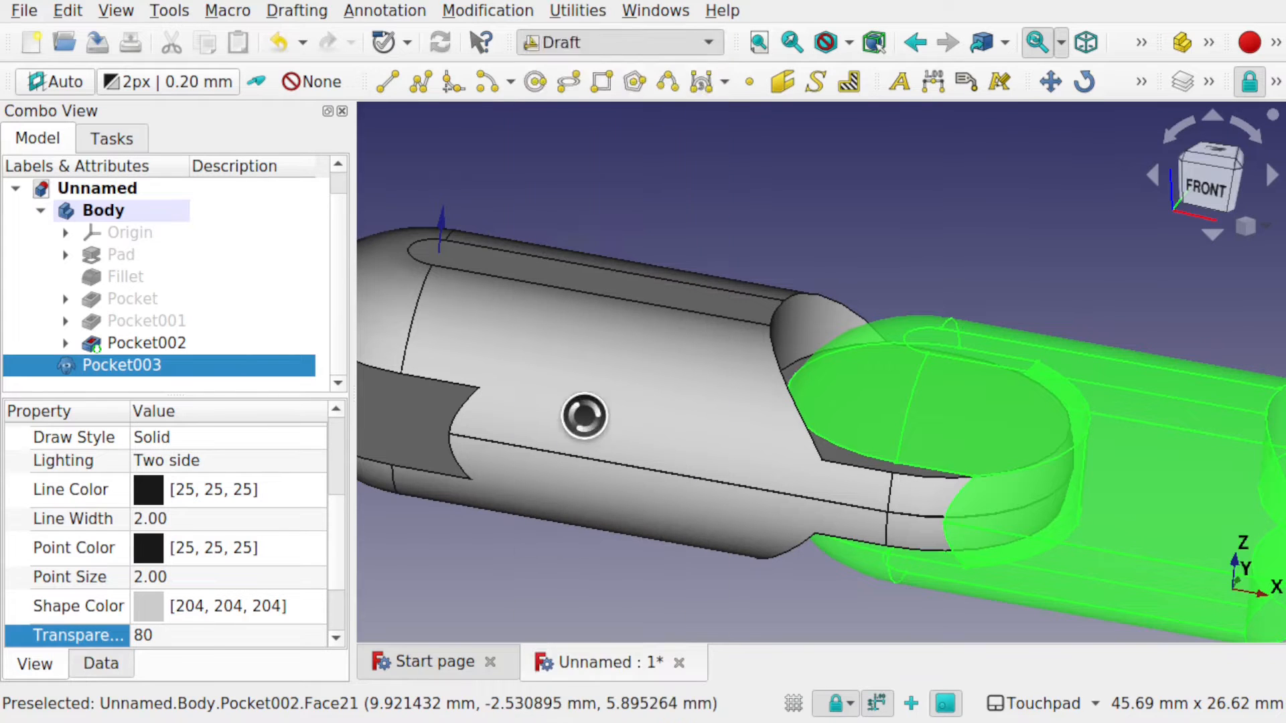
In top view, select Pocket002 and create a new sketch on the link body.
{"action": "left_click", "coordinate": [33, 148]}
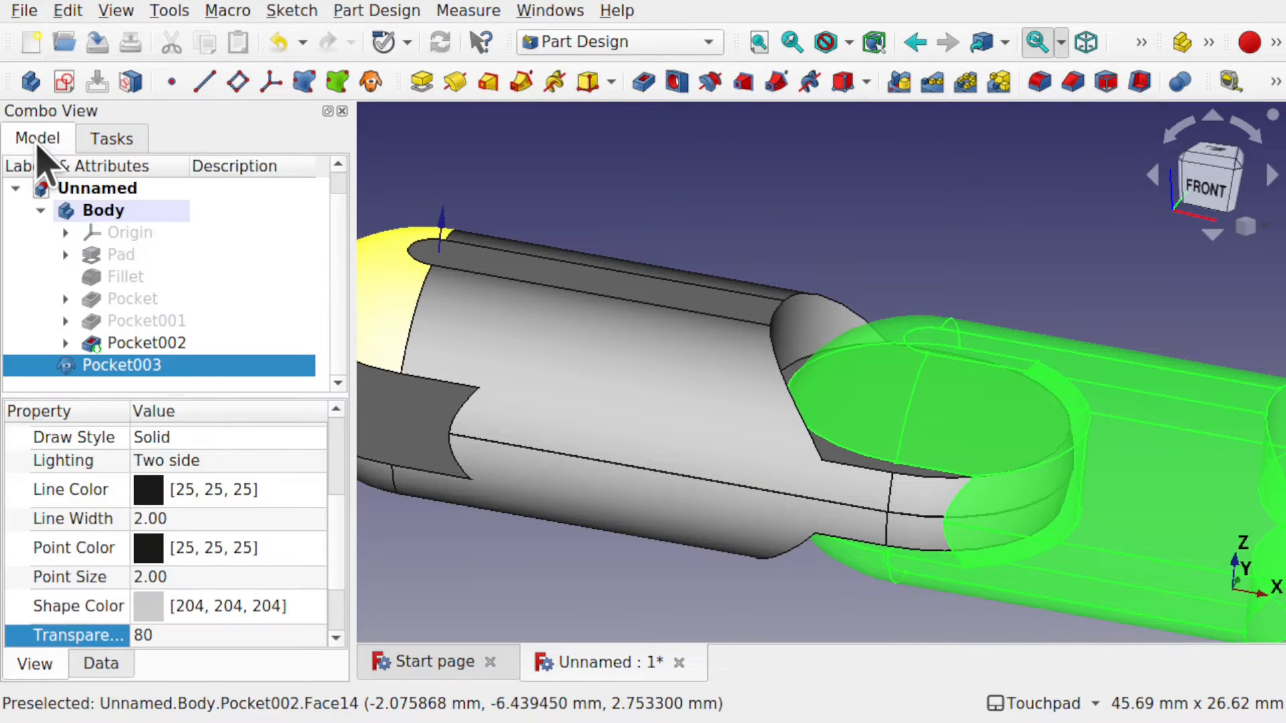
{"action": "left_click_drag", "start_coordinate": [349, 285], "coordinate": [261, 289]}
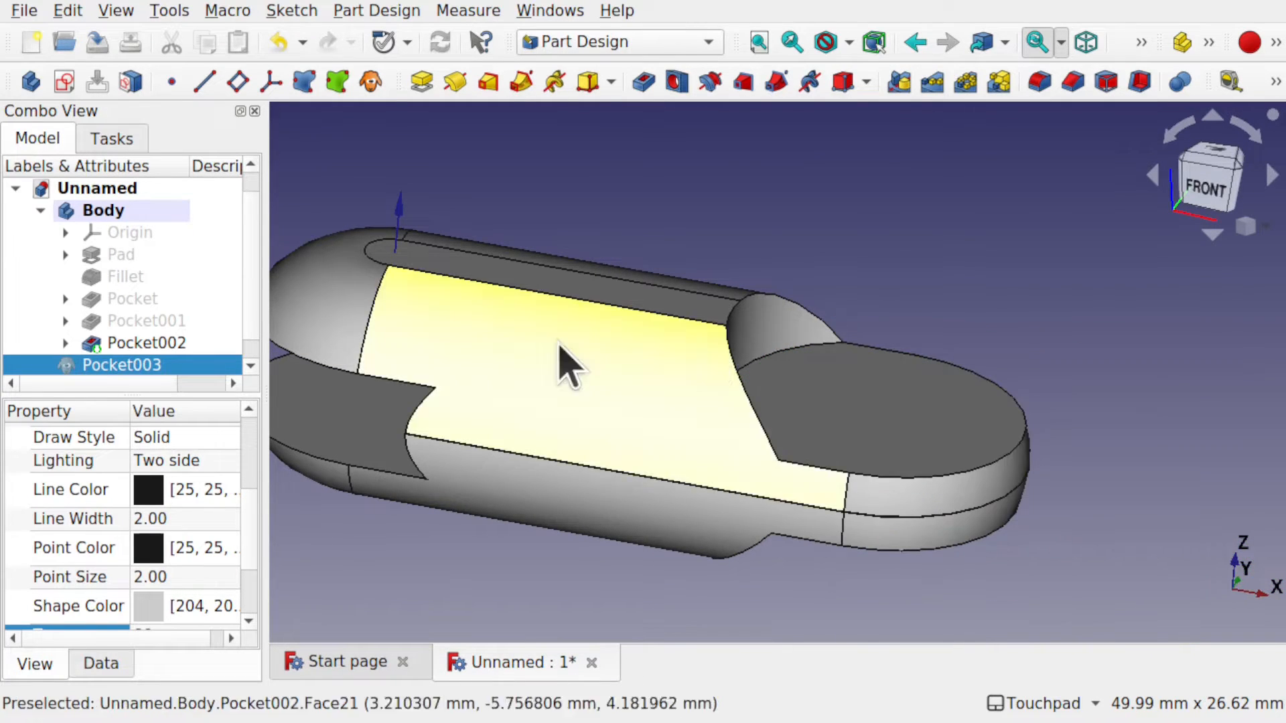
{"action": "key", "text": "2"}
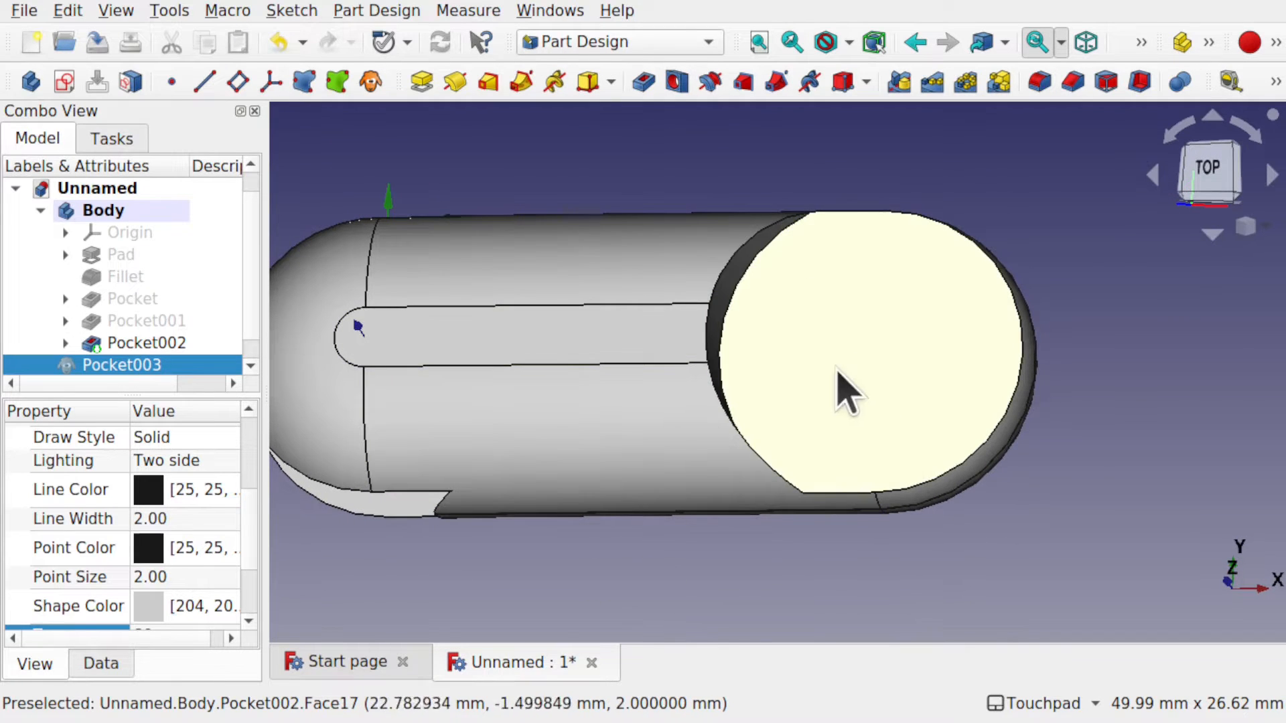
{"action": "left_click", "coordinate": [852, 402]}
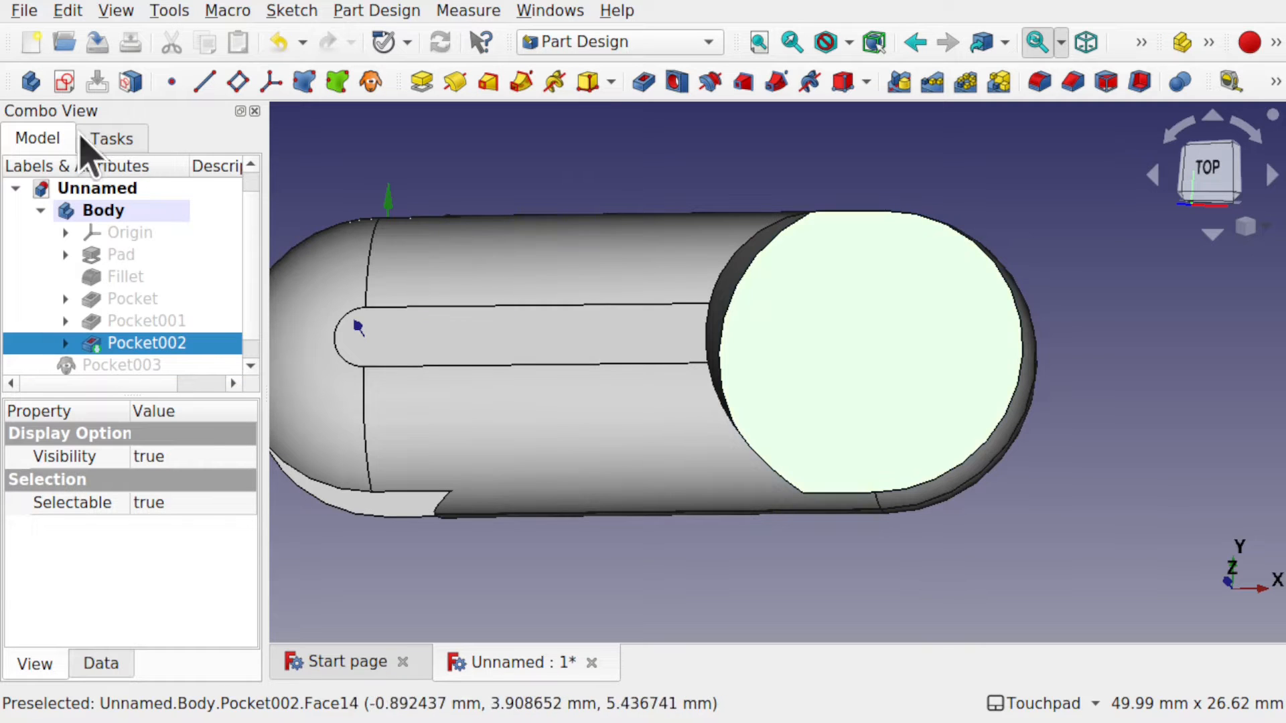
{"action": "left_click", "coordinate": [64, 83]}
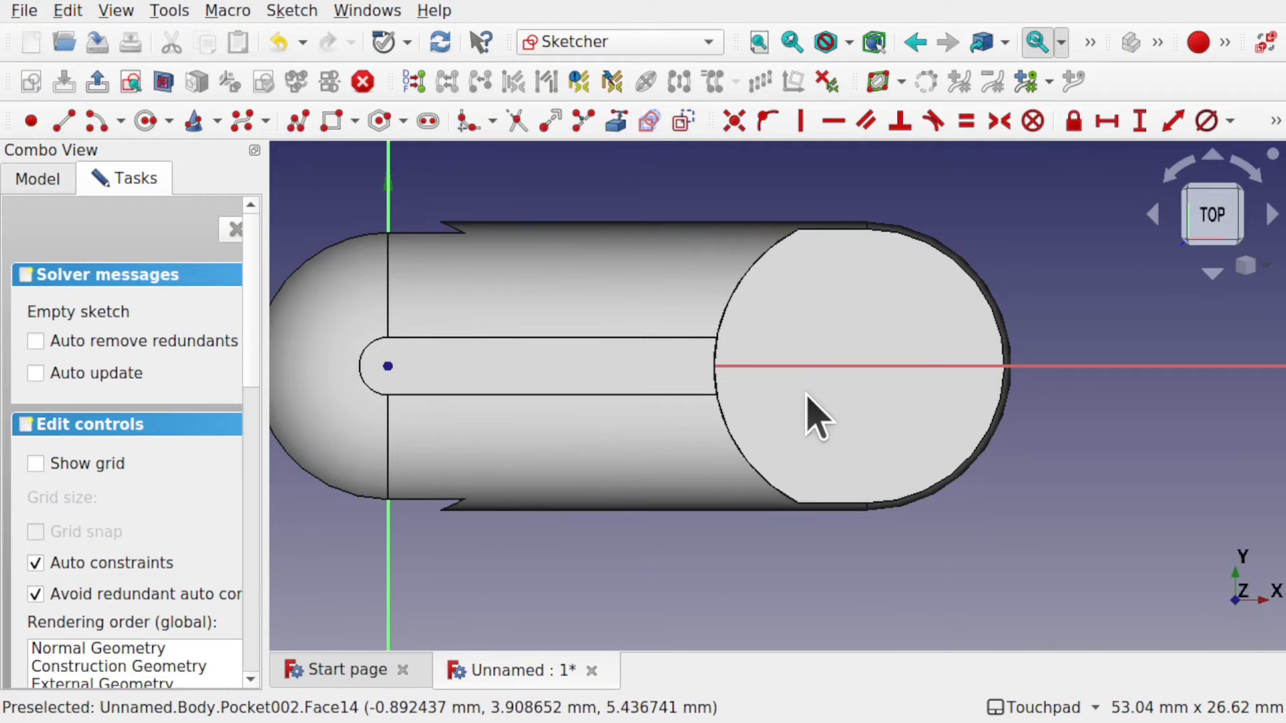
Import the link's rounded end edge as external geometry and widen the task panel to Elements.
{"action": "left_click_drag", "start_coordinate": [813, 428], "coordinate": [922, 339], "text": "alt"}
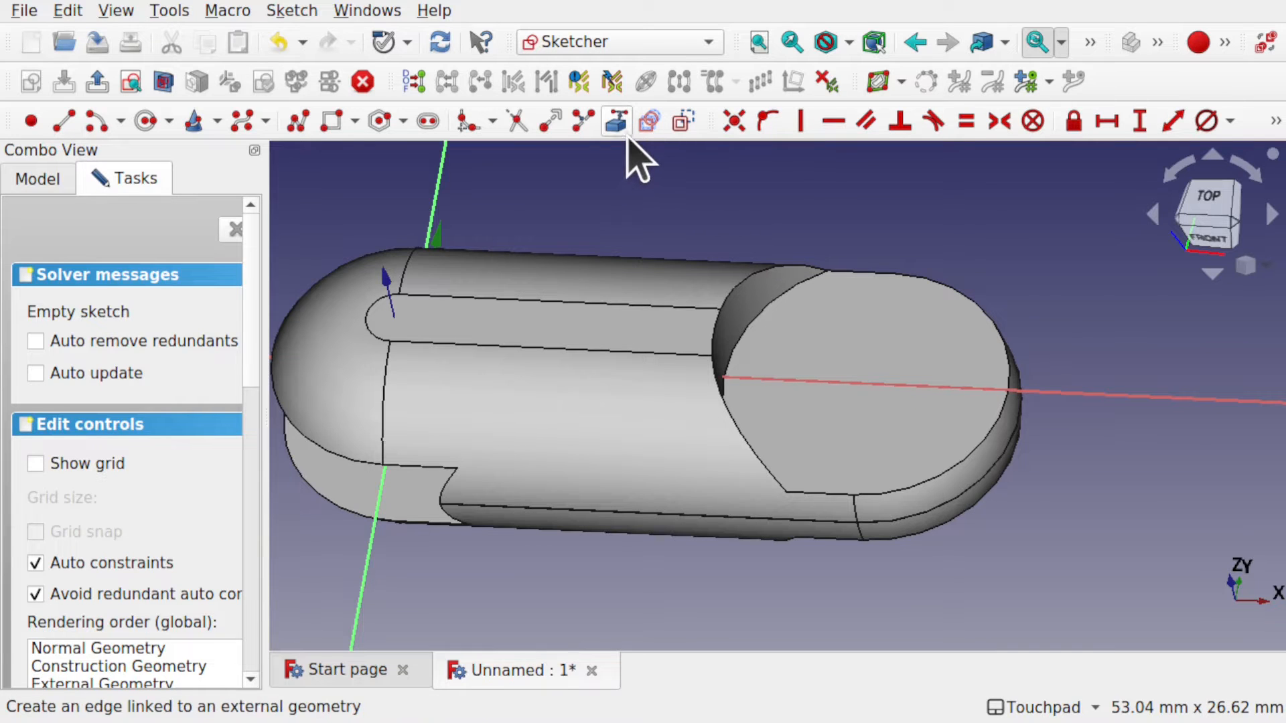
{"action": "left_click", "coordinate": [617, 123]}
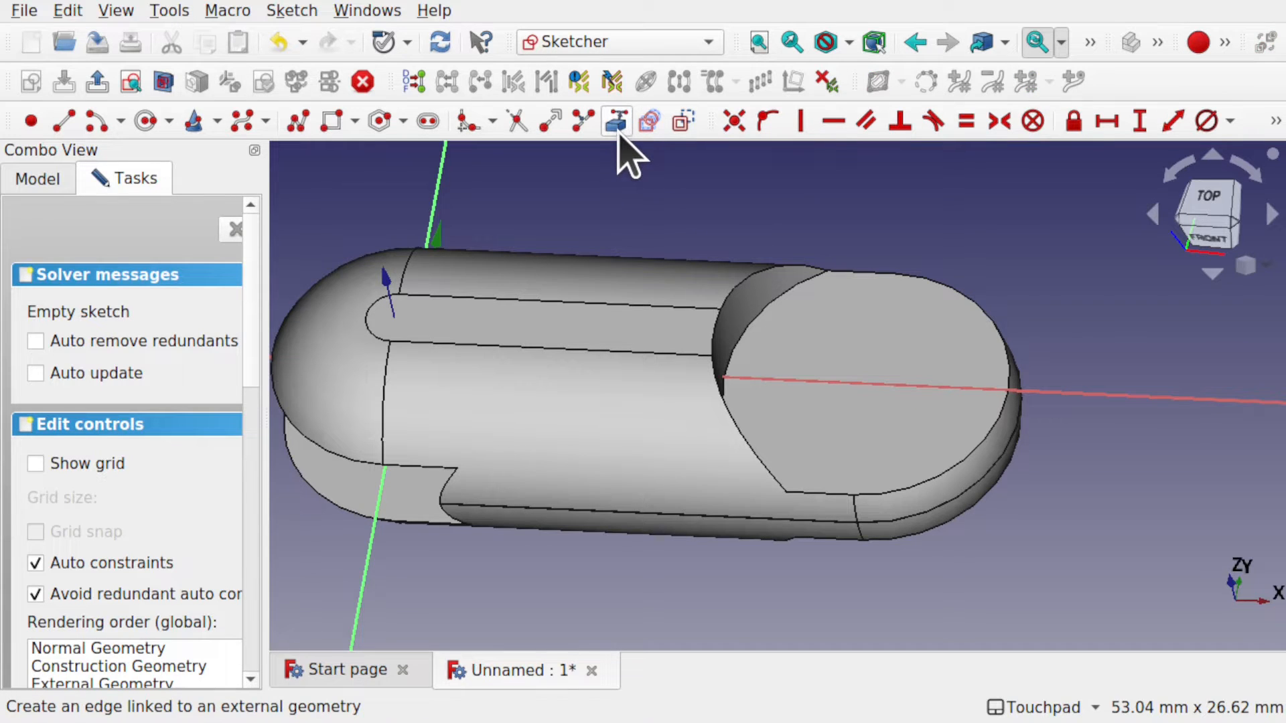
{"action": "left_click", "coordinate": [1000, 336]}
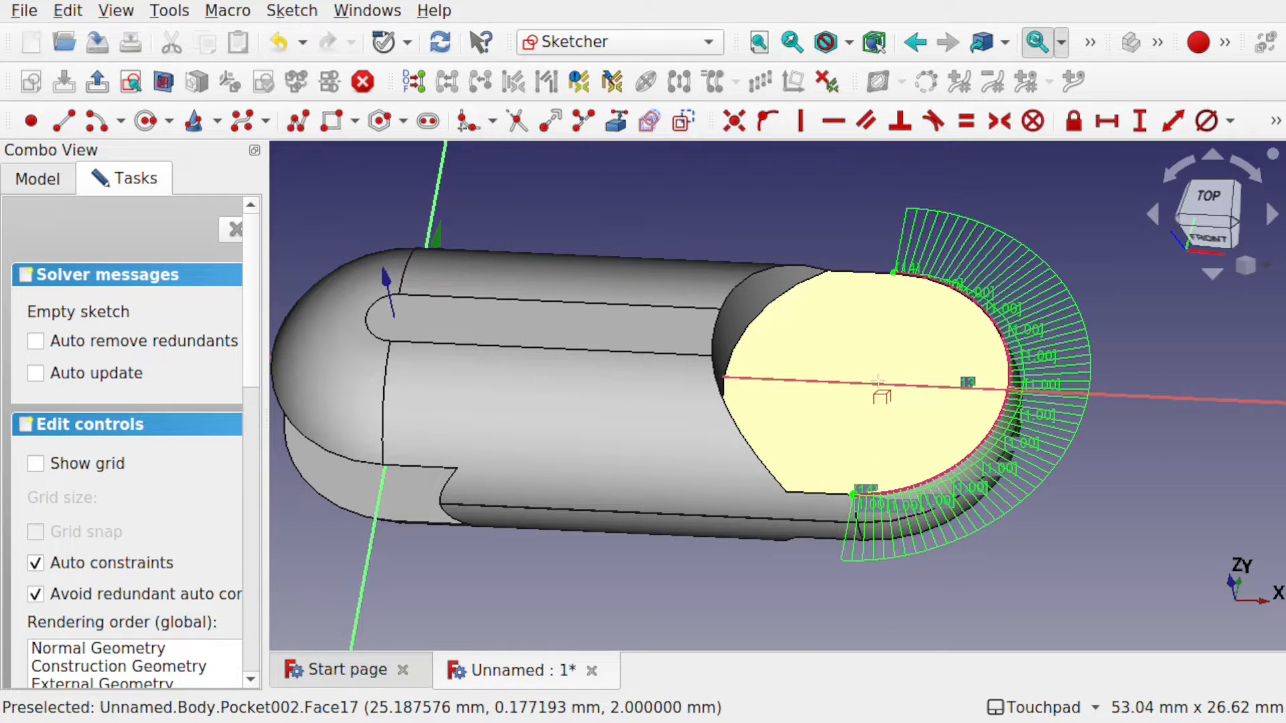
{"action": "left_click_drag", "start_coordinate": [268, 326], "coordinate": [362, 328]}
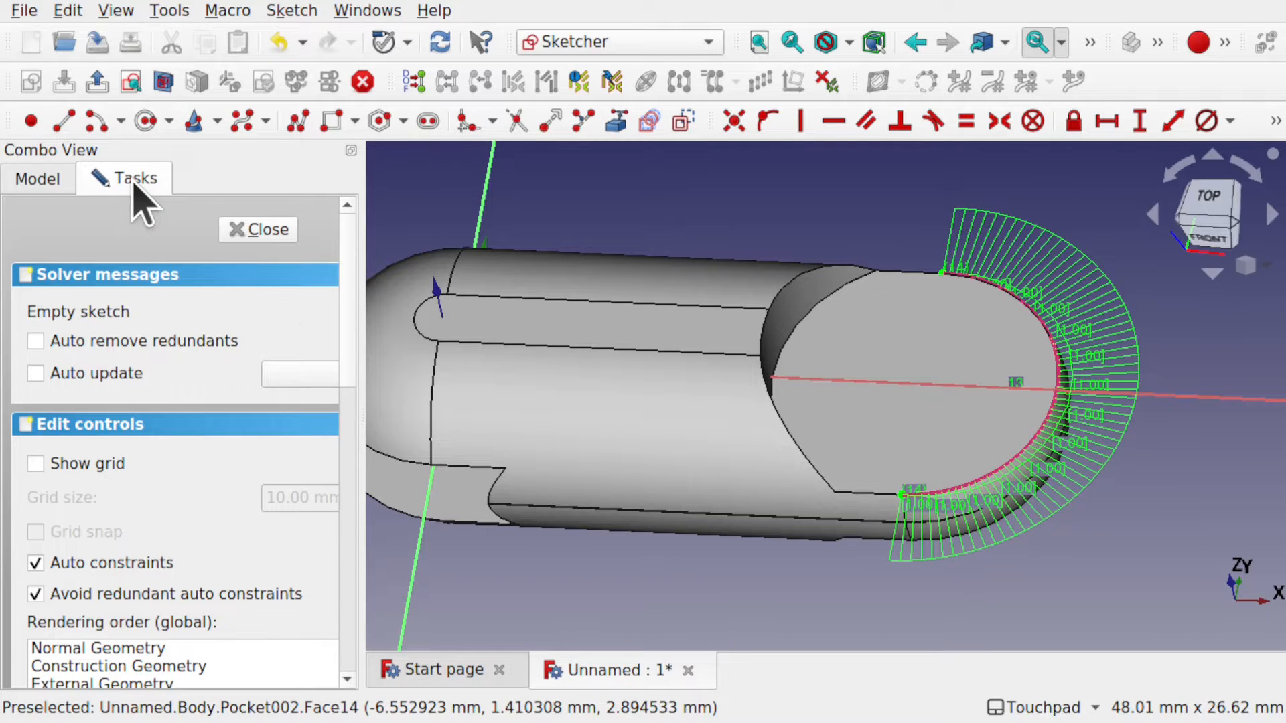
{"action": "scroll", "coordinate": [353, 295], "scroll_direction": "down", "scroll_amount": 10}
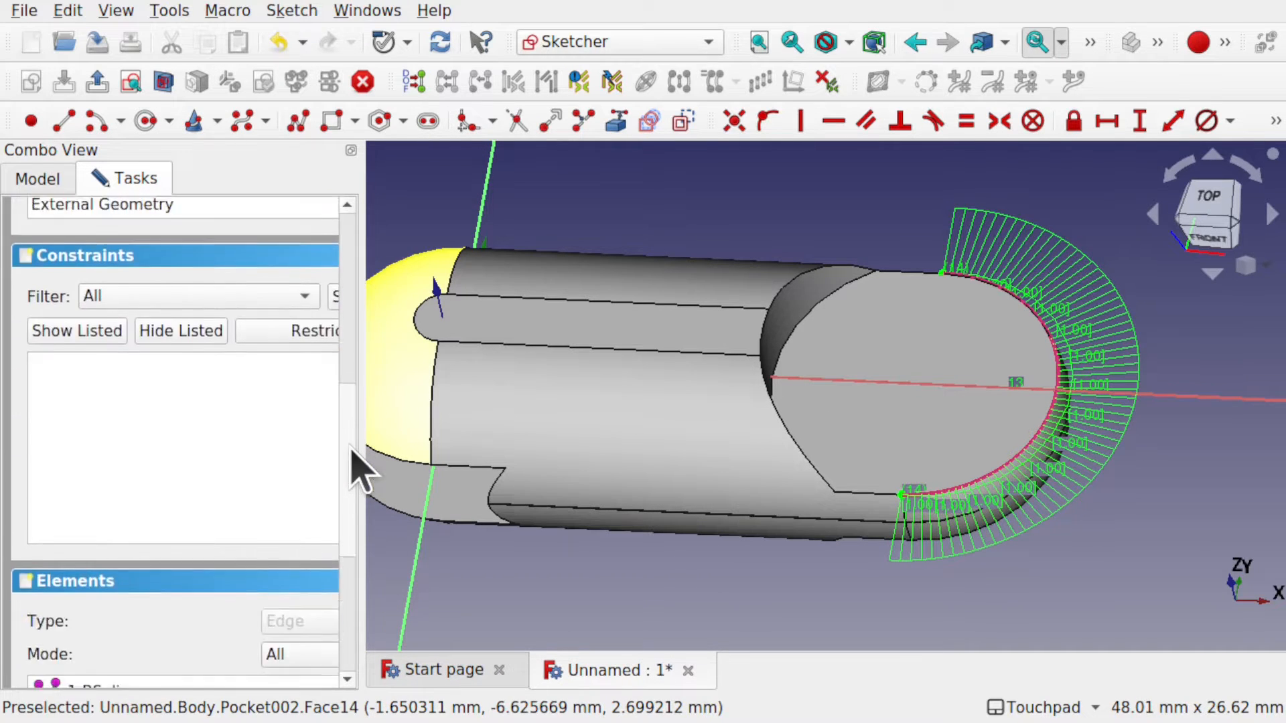
{"action": "left_click_drag", "start_coordinate": [351, 449], "coordinate": [353, 516]}
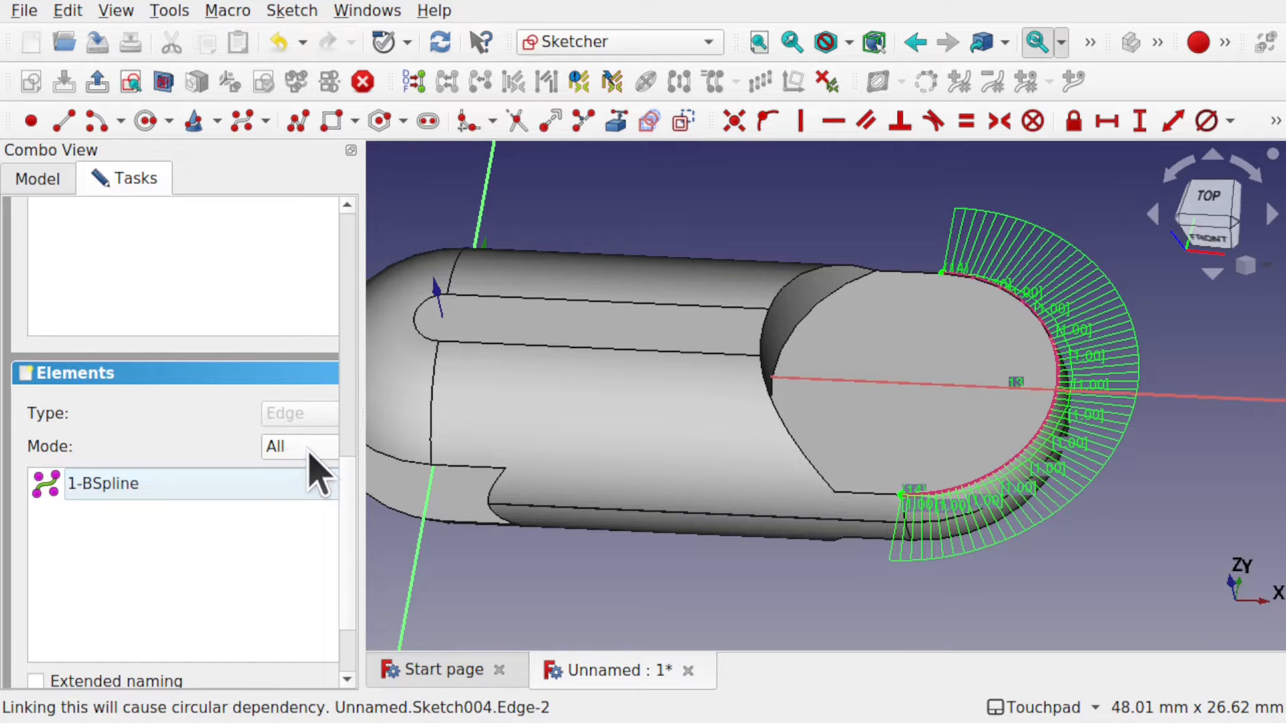
Widen the side panel, filter Elements by External, Construction, then All, and select 1-BSpline.
{"action": "left_click_drag", "start_coordinate": [362, 467], "coordinate": [554, 476]}
{"action": "left_click", "coordinate": [452, 448]}
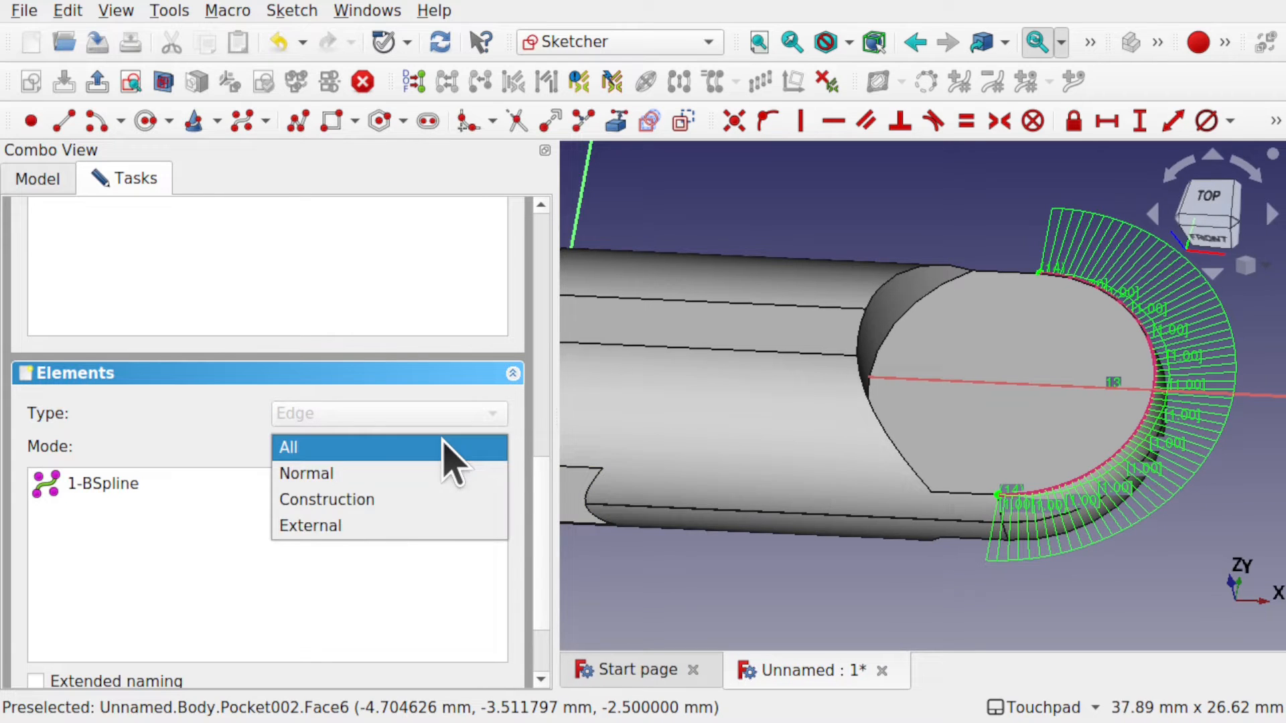
{"action": "left_click", "coordinate": [402, 517]}
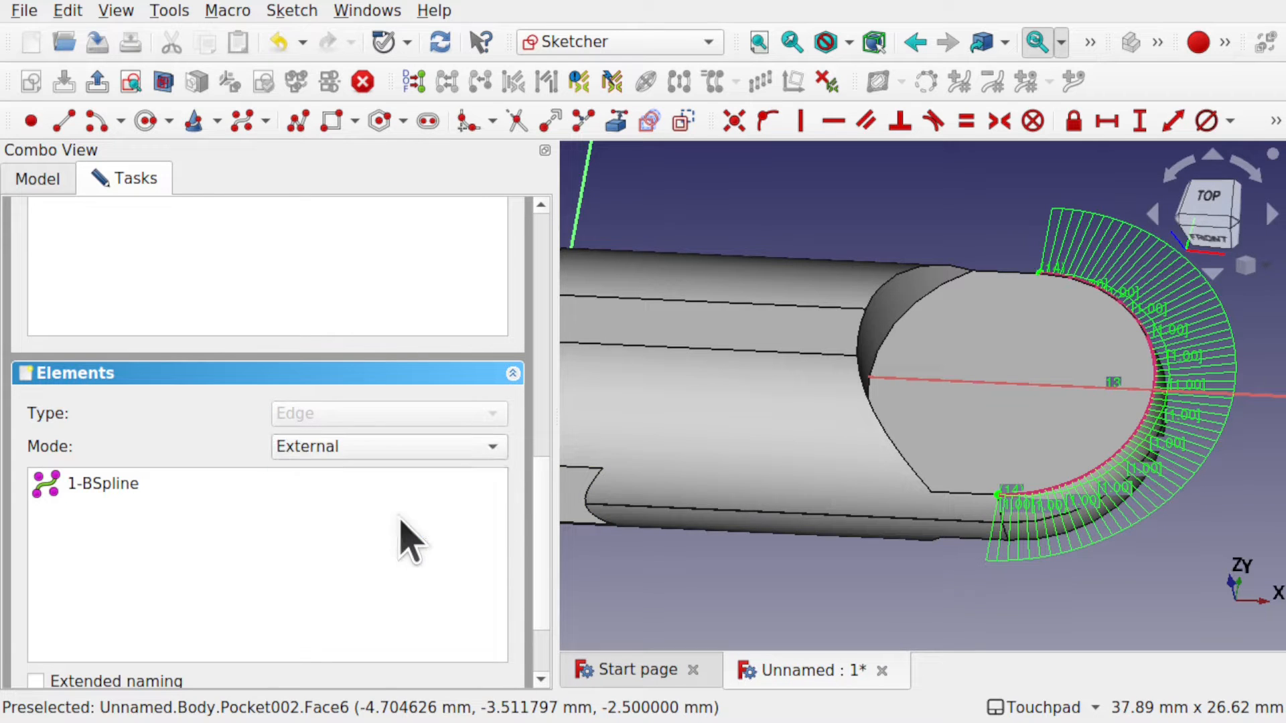
{"action": "left_click", "coordinate": [384, 445]}
{"action": "left_click", "coordinate": [335, 421]}
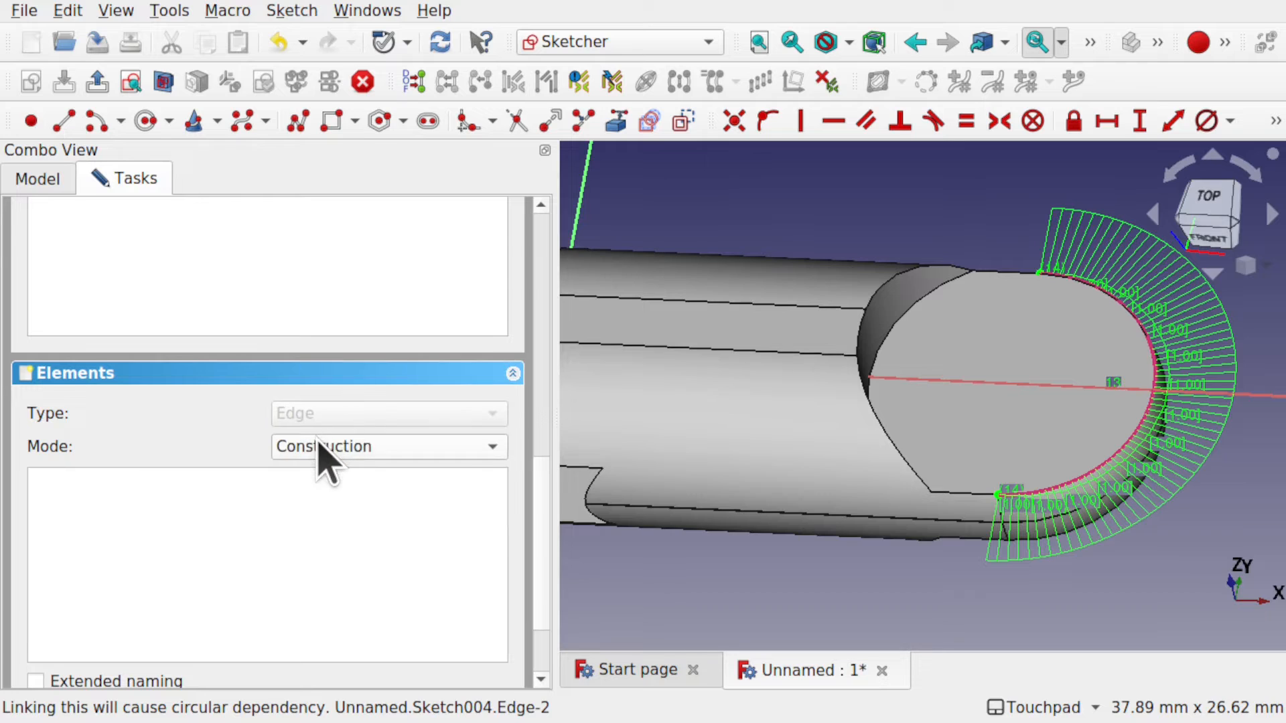
{"action": "left_click", "coordinate": [323, 462]}
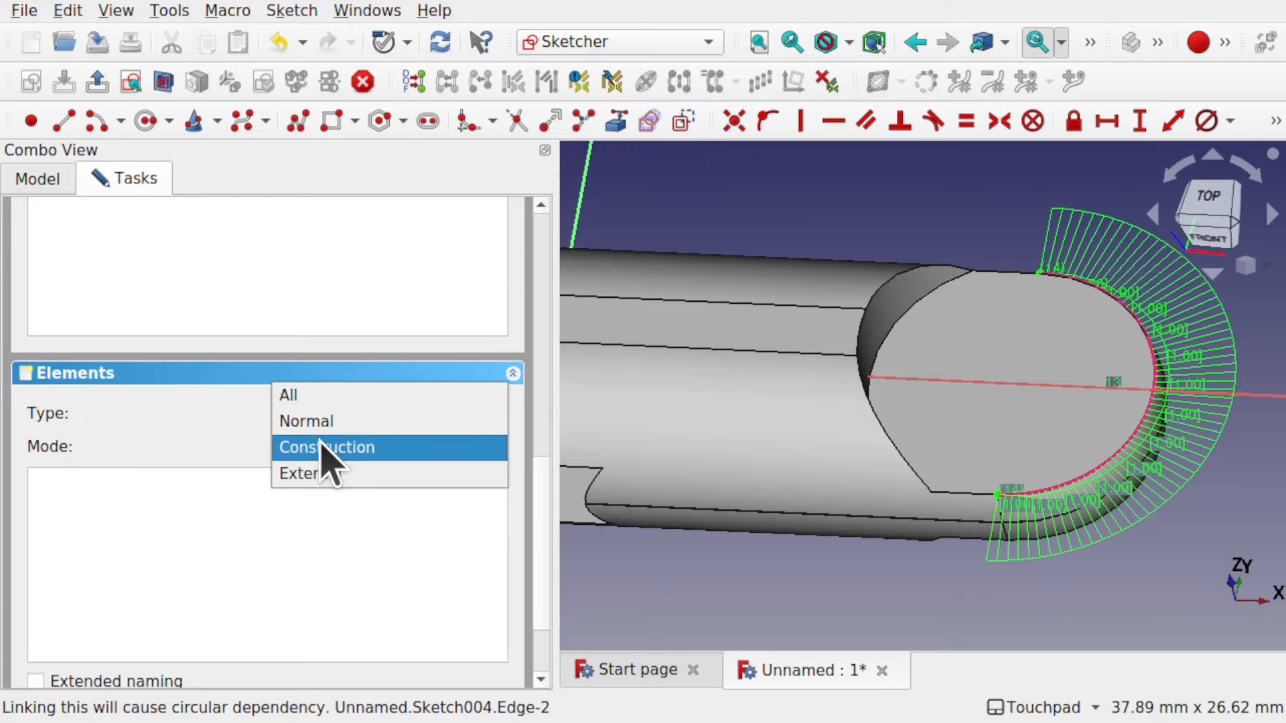
{"action": "left_click", "coordinate": [313, 395]}
{"action": "left_click", "coordinate": [81, 489]}
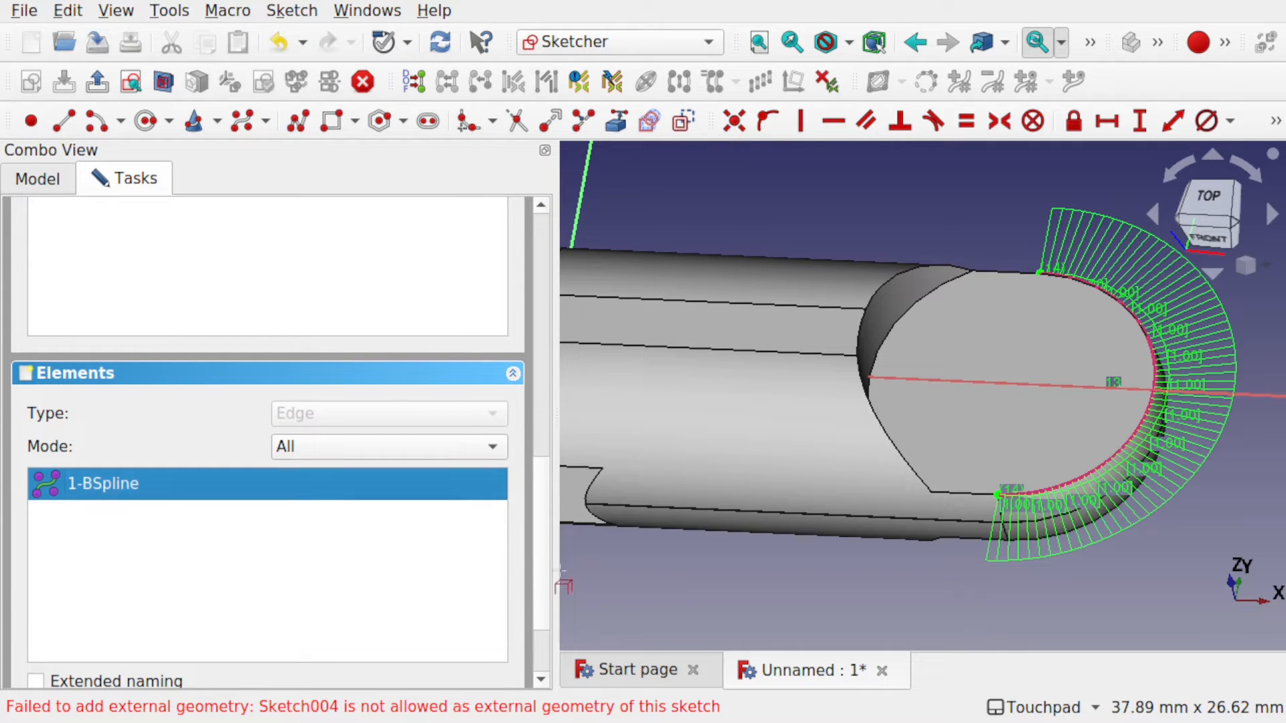
Delete the linked B-spline edge from the sketch and return to the model tree.
{"action": "left_click_drag", "start_coordinate": [556, 578], "coordinate": [318, 563]}
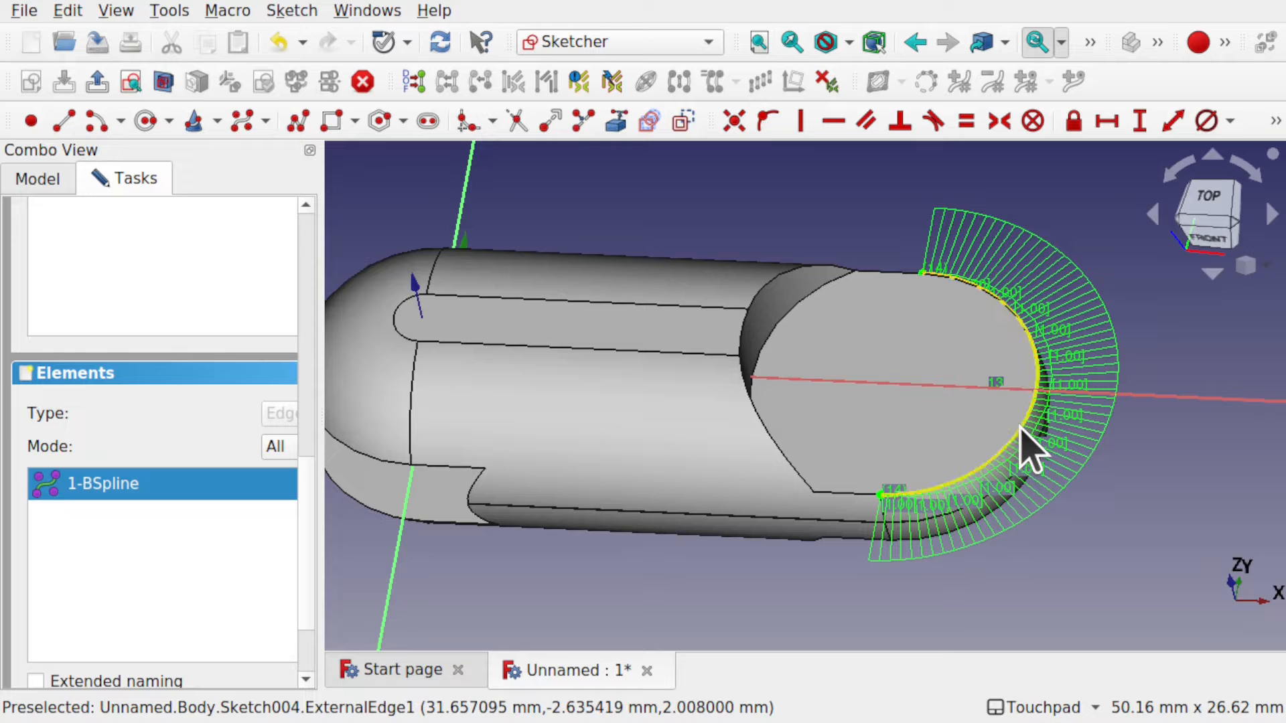
{"action": "left_click", "coordinate": [1026, 447]}
{"action": "key", "text": "Delete"}
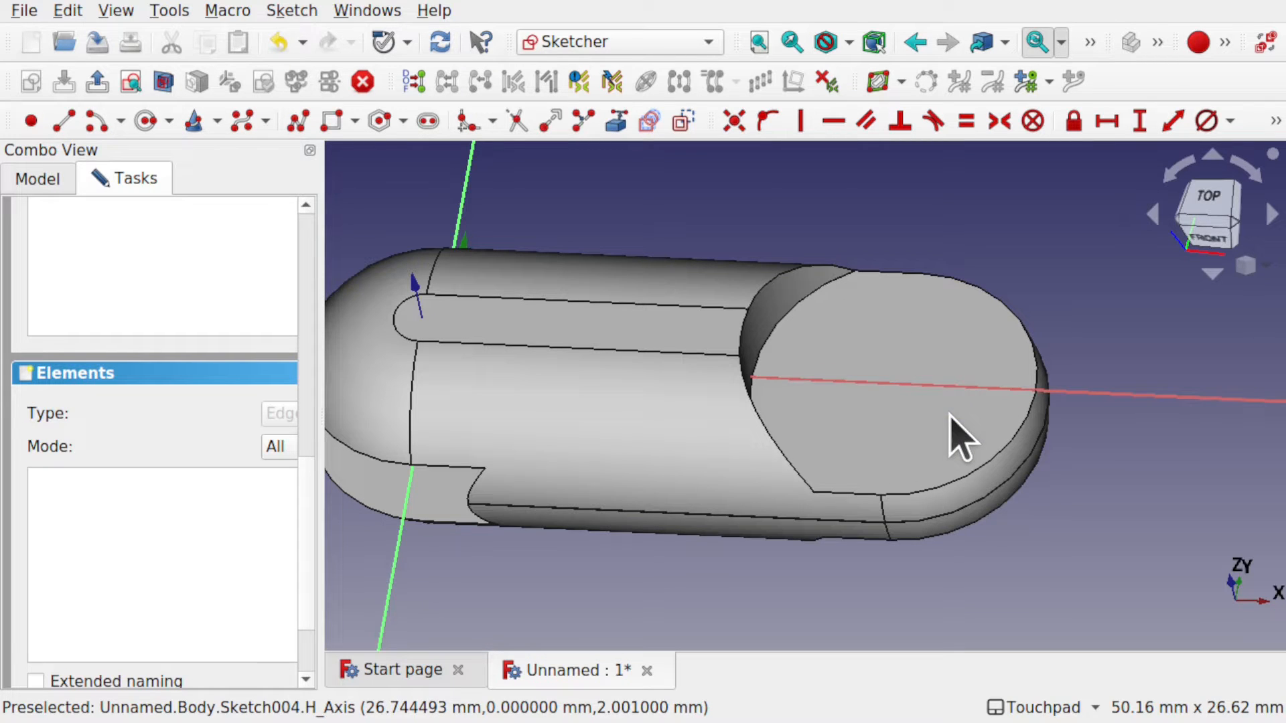
{"action": "scroll", "coordinate": [309, 258], "scroll_direction": "up", "scroll_amount": 10}
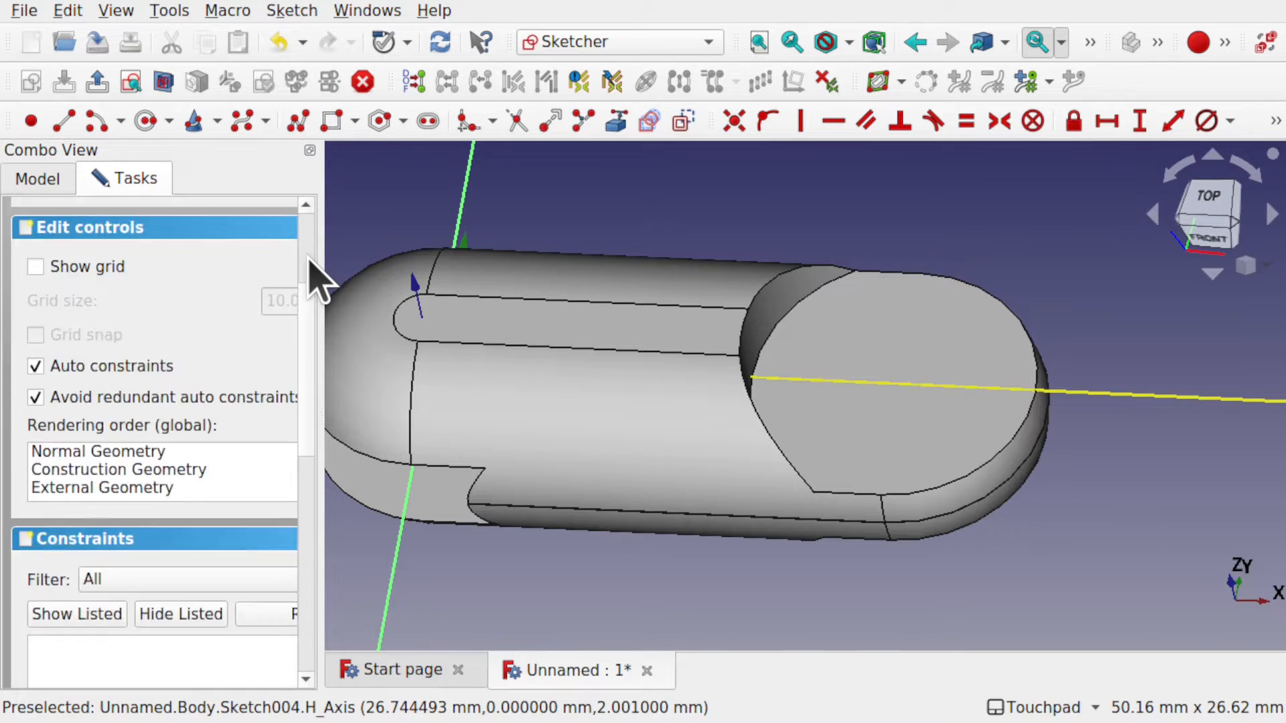
{"action": "left_click", "coordinate": [31, 180]}
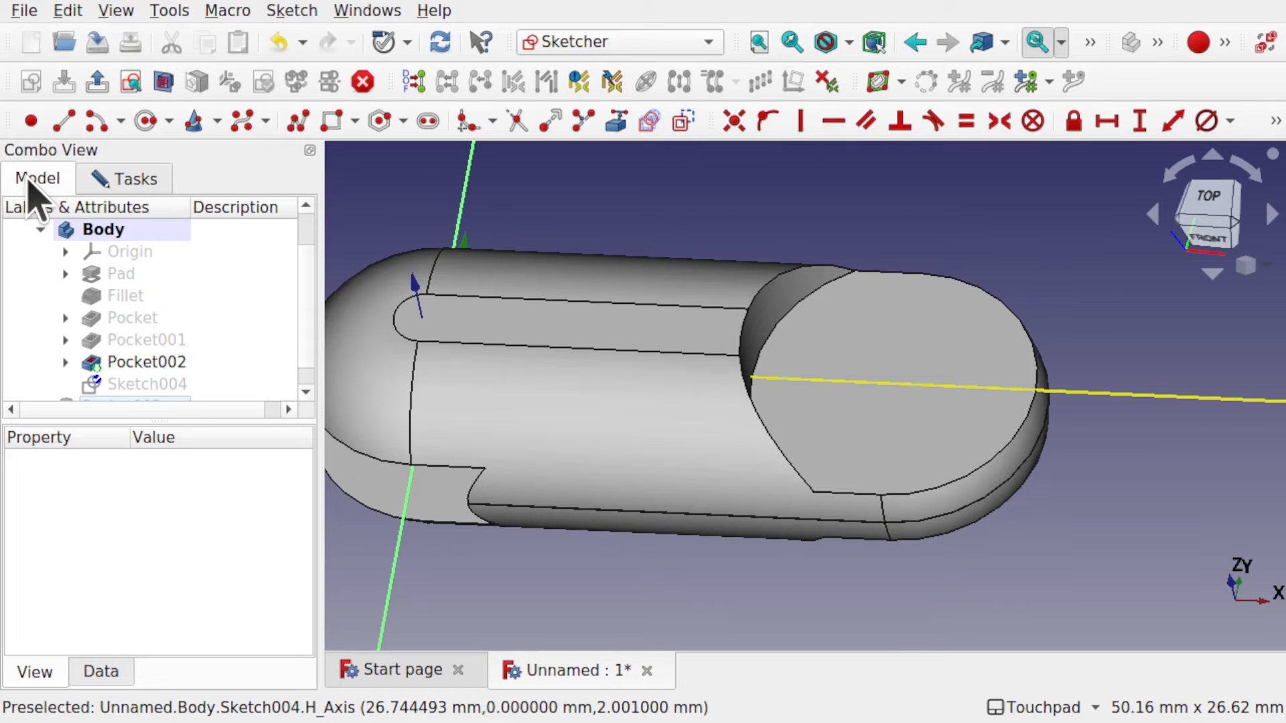
{"action": "left_click_drag", "start_coordinate": [301, 318], "coordinate": [304, 372]}
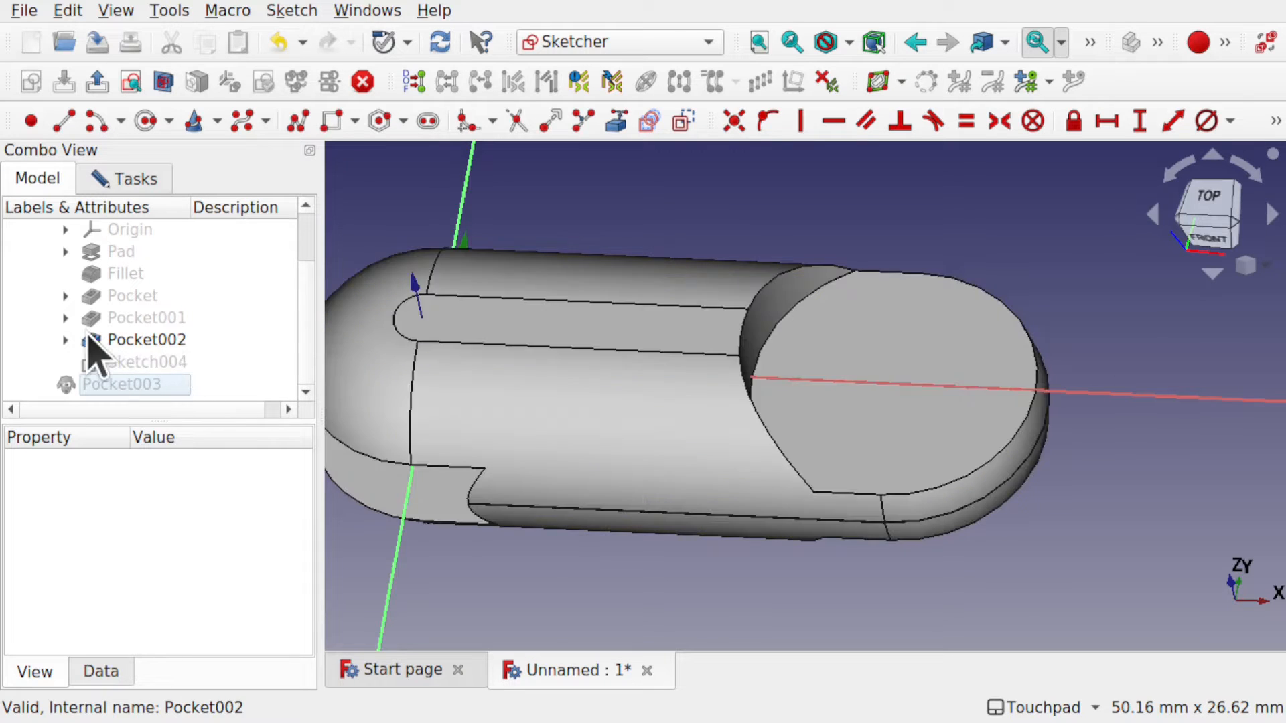
Expand Pocket002 and show Sketch003's circle around the link's rounded end.
{"action": "left_click", "coordinate": [65, 340]}
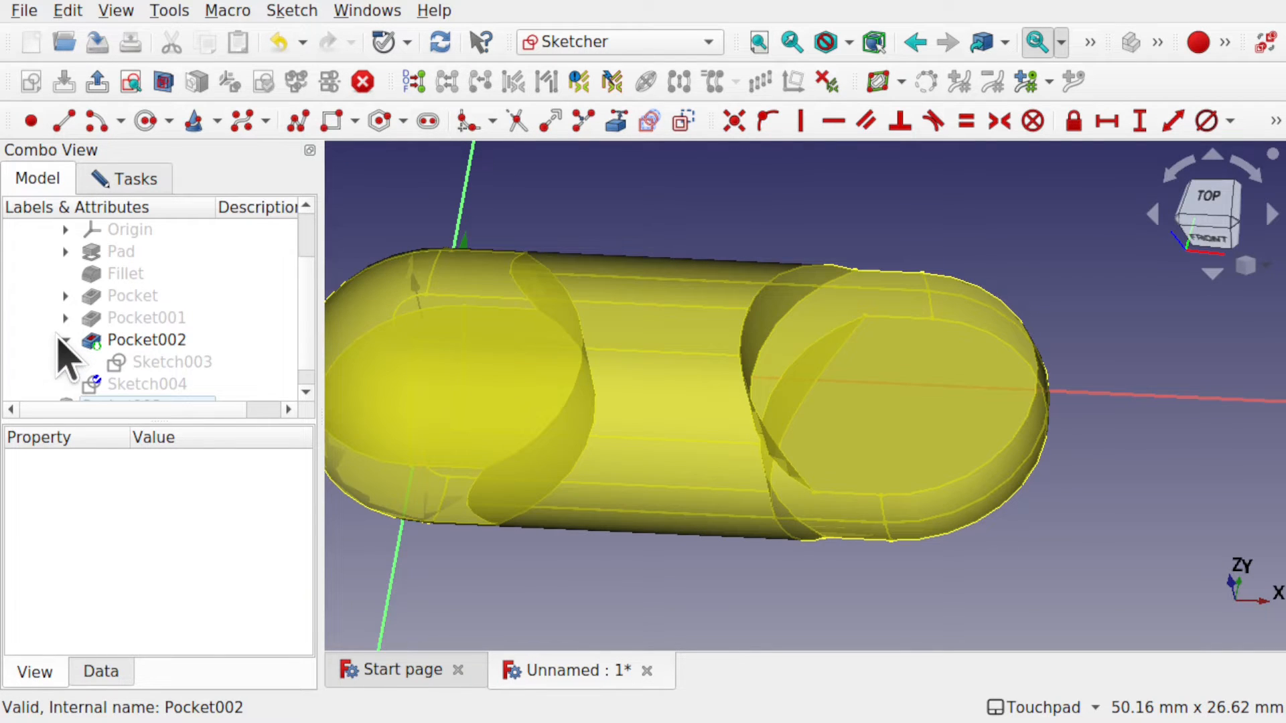
{"action": "left_click", "coordinate": [189, 362]}
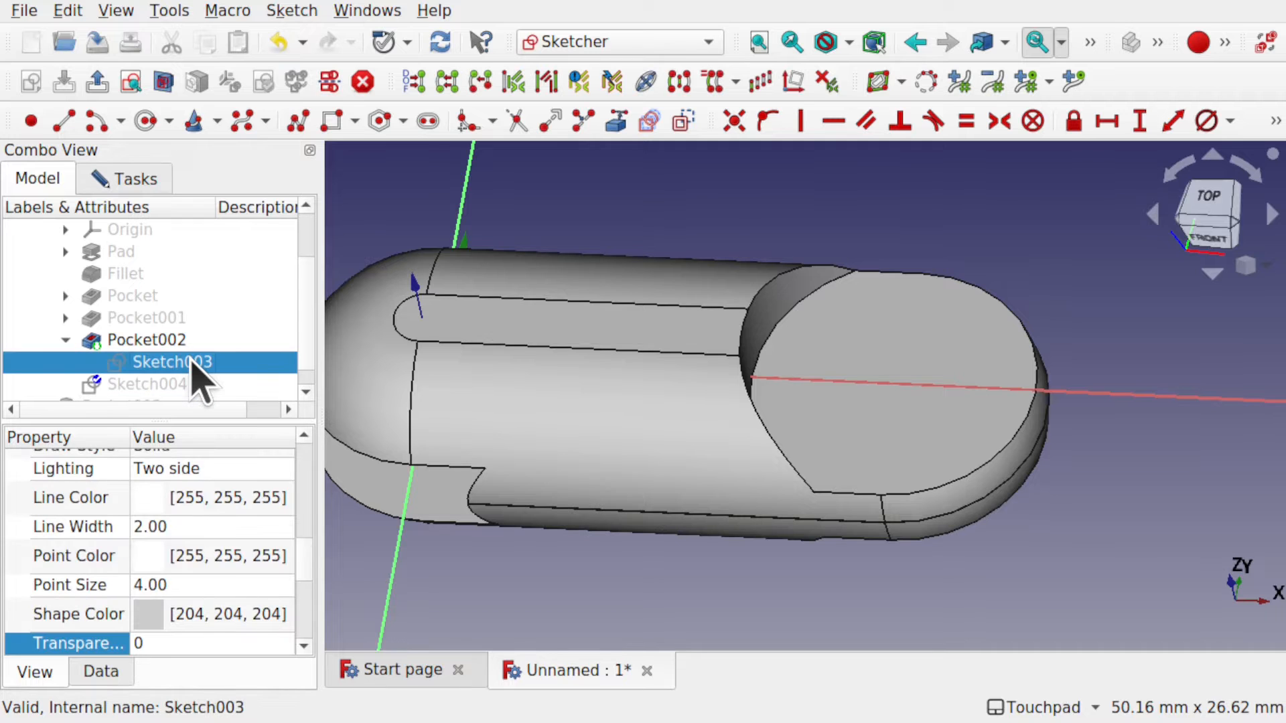
{"action": "key", "text": "space"}
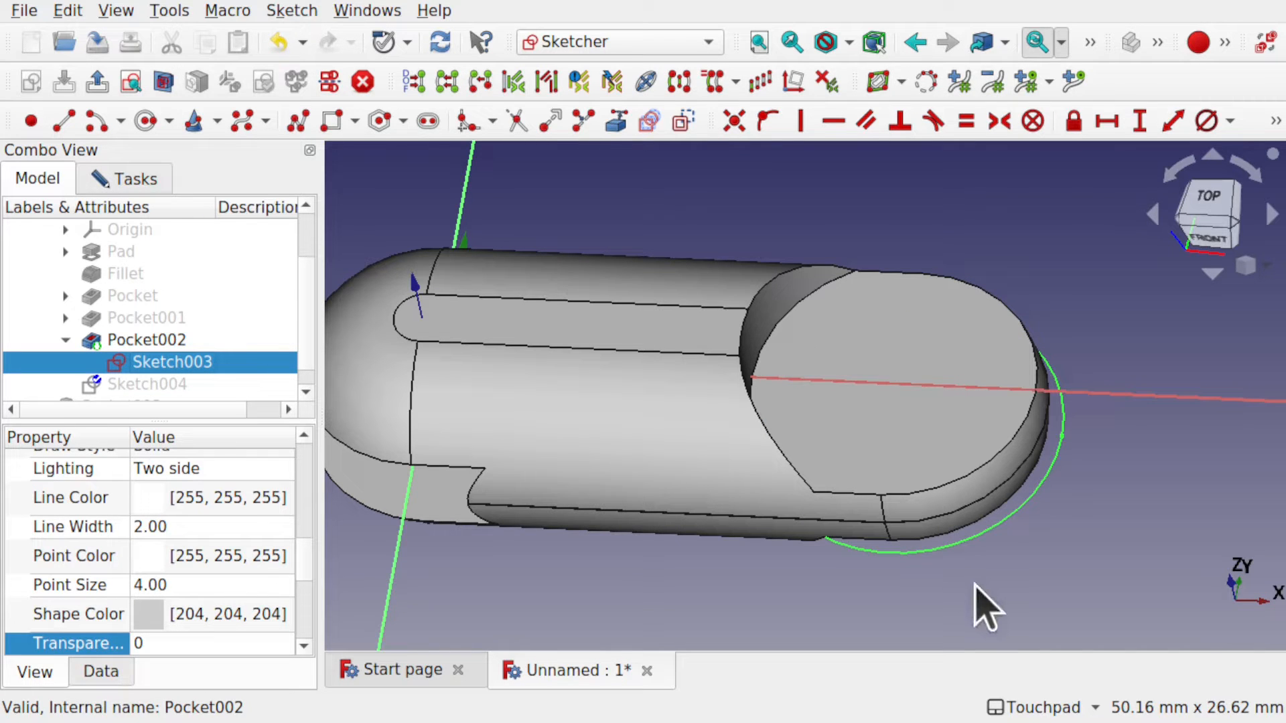
{"action": "left_click_drag", "start_coordinate": [972, 577], "coordinate": [985, 503], "text": "shift"}
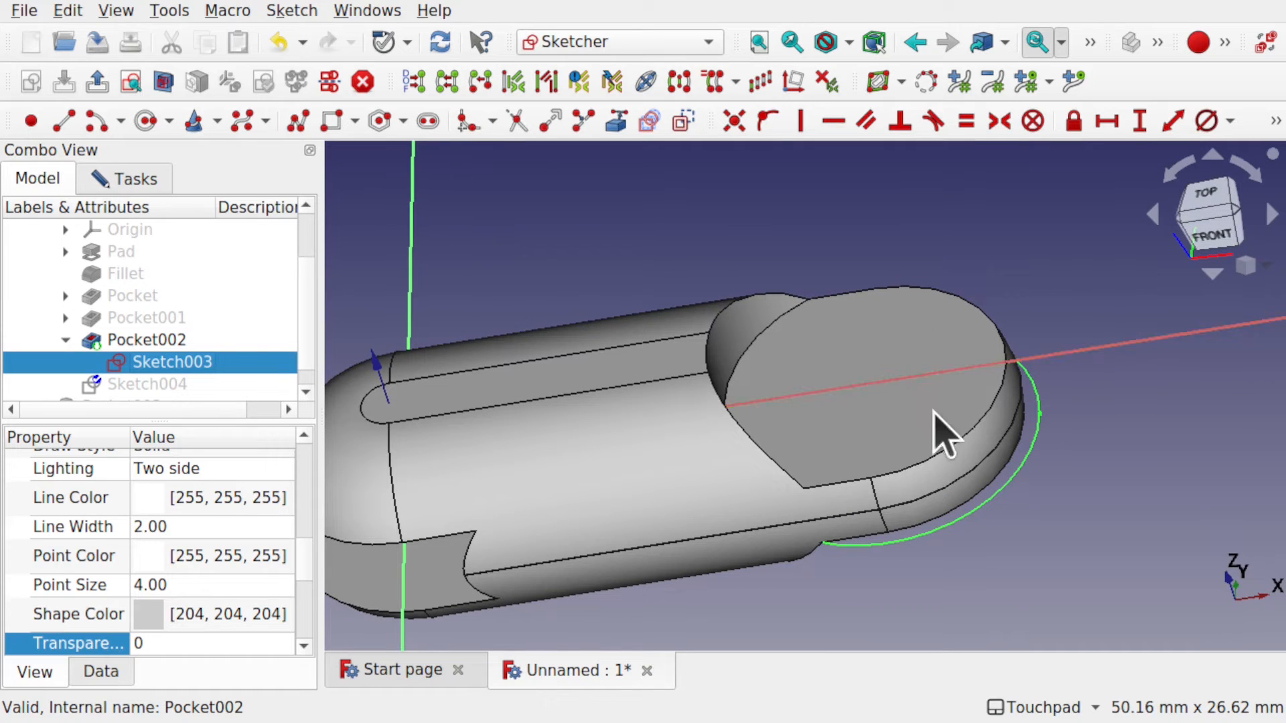
{"action": "left_click", "coordinate": [623, 125]}
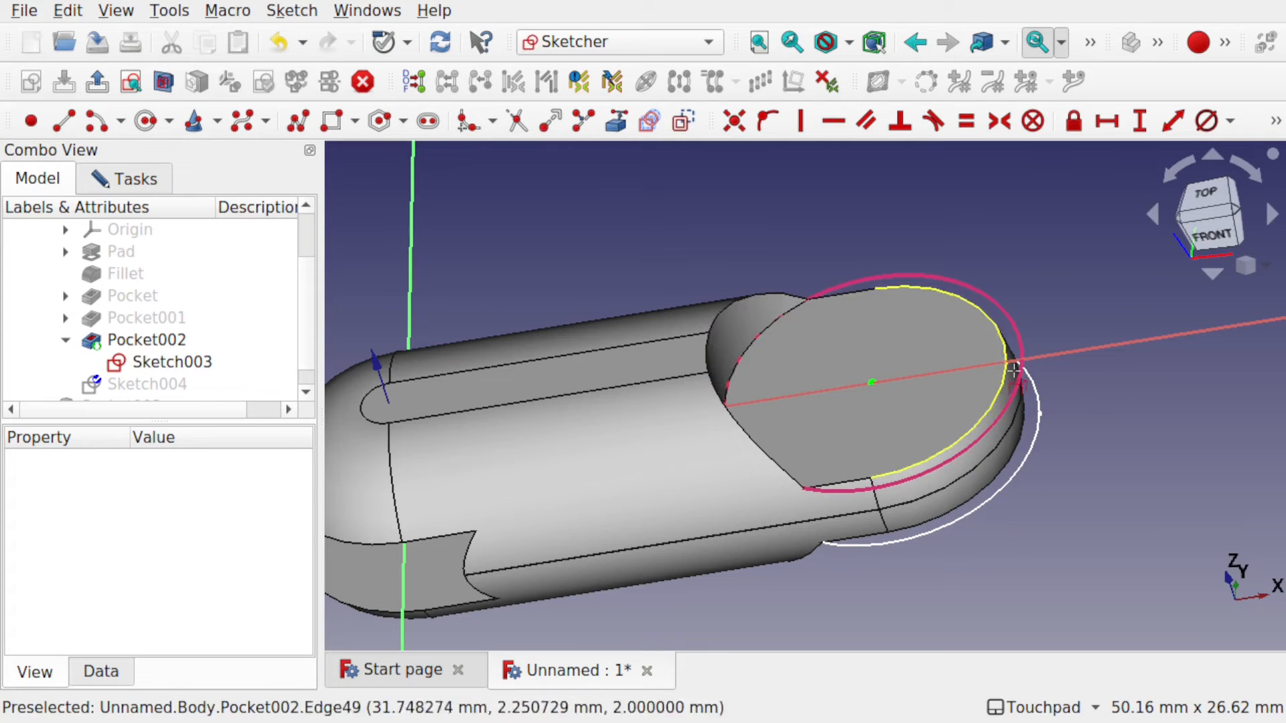
Link the rounded end's arc into Sketch004 as external geometry and check it from several angles.
{"action": "left_click", "coordinate": [962, 475]}
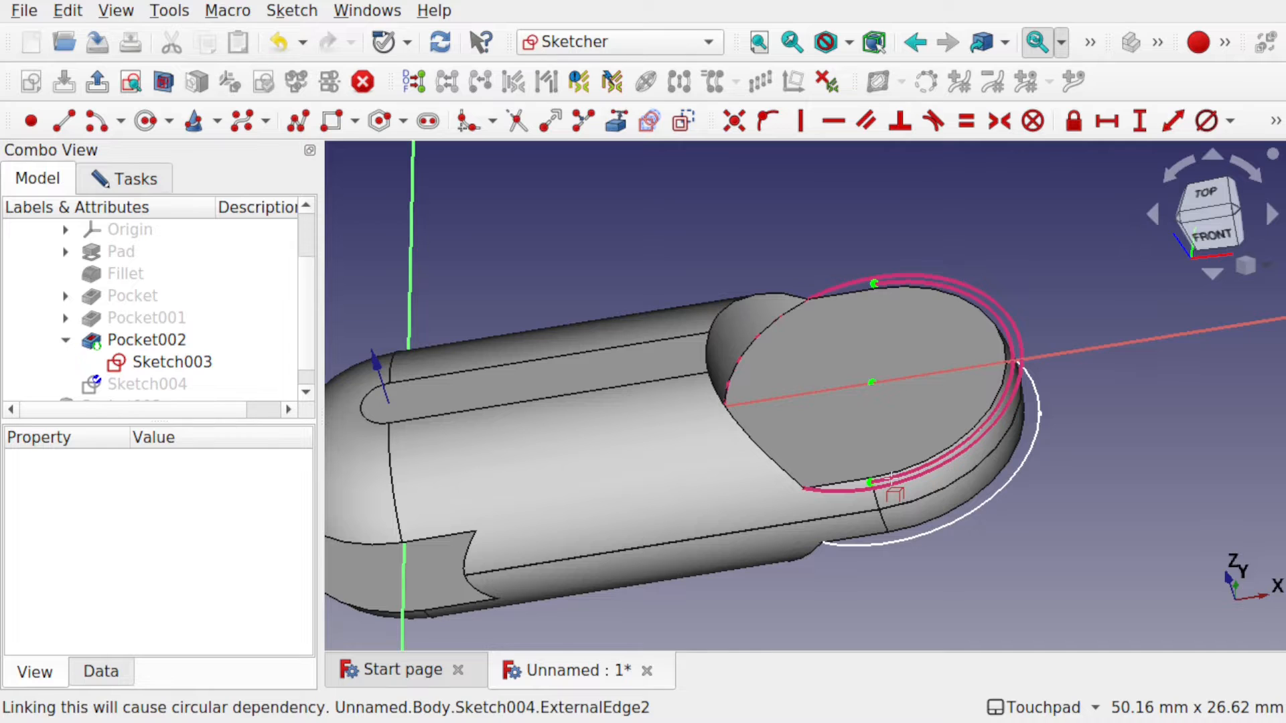
{"action": "mouse_move", "coordinate": [1080, 469]}
{"action": "left_mouse_down", "text": "alt"}
{"action": "mouse_move", "coordinate": [925, 426]}
{"action": "mouse_move", "coordinate": [1072, 487]}
{"action": "left_mouse_up", "text": "alt"}
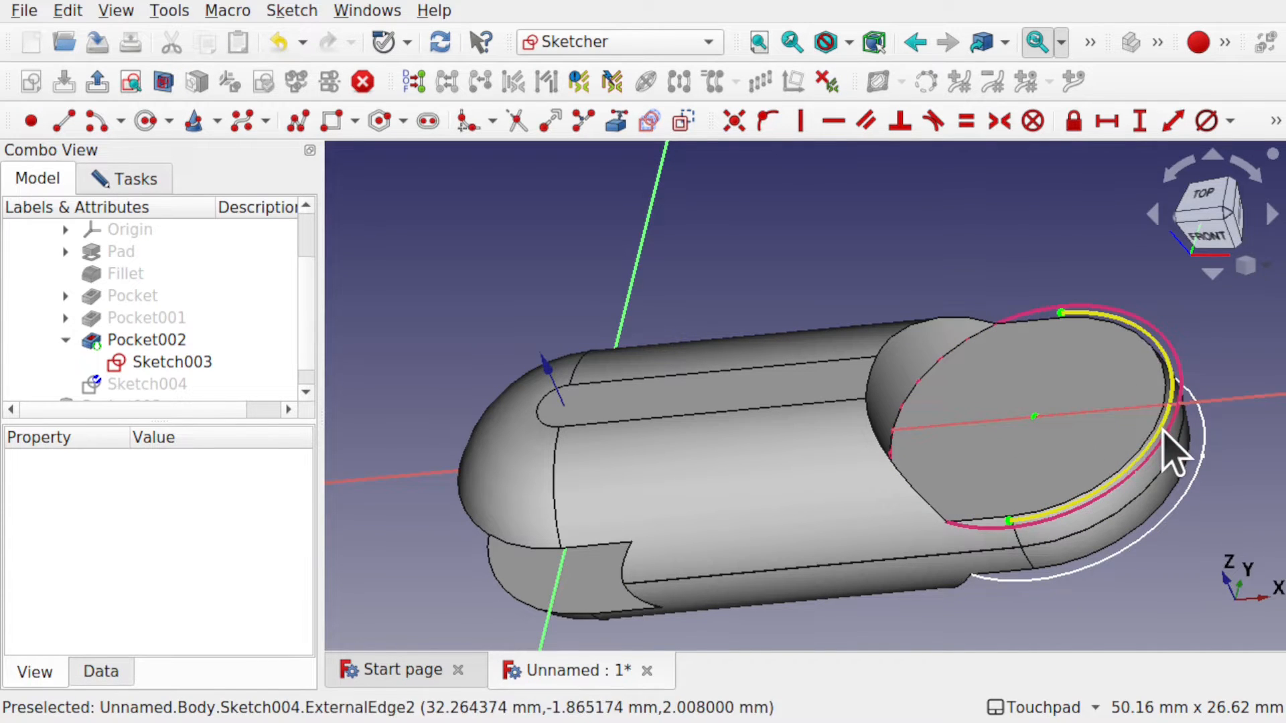
{"action": "left_click", "coordinate": [1177, 461]}
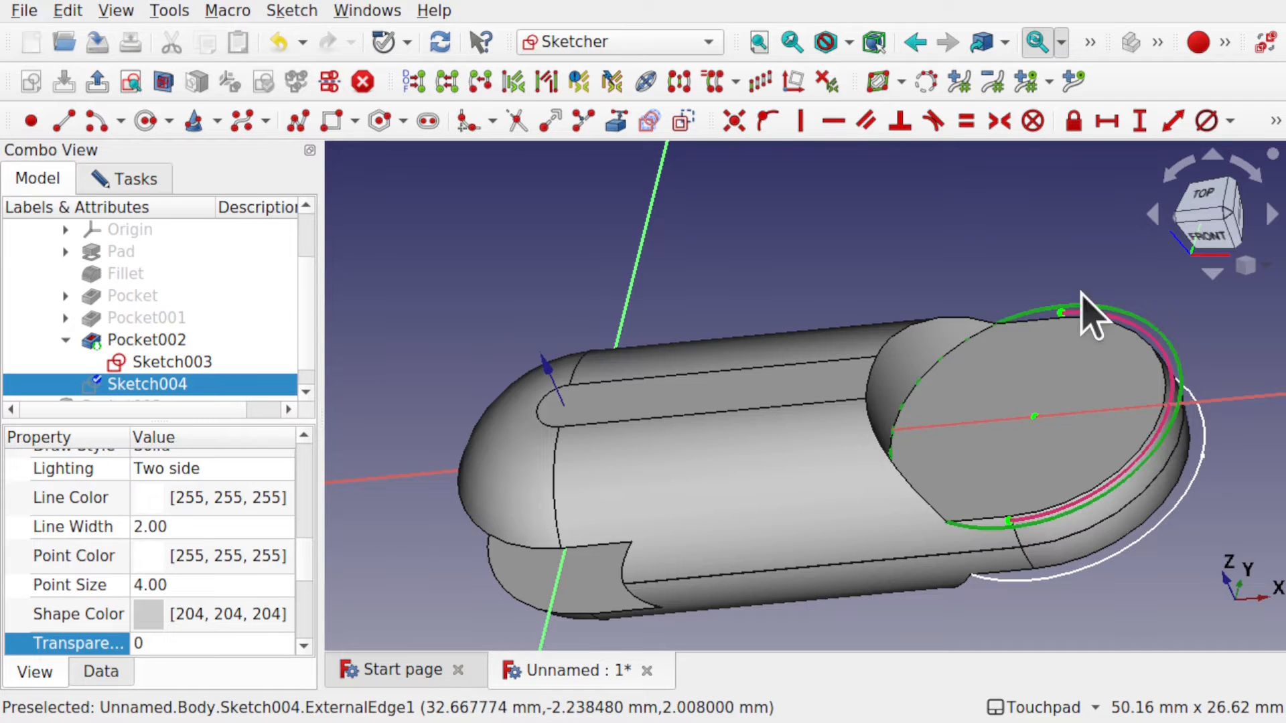
{"action": "left_click", "coordinate": [1115, 493]}
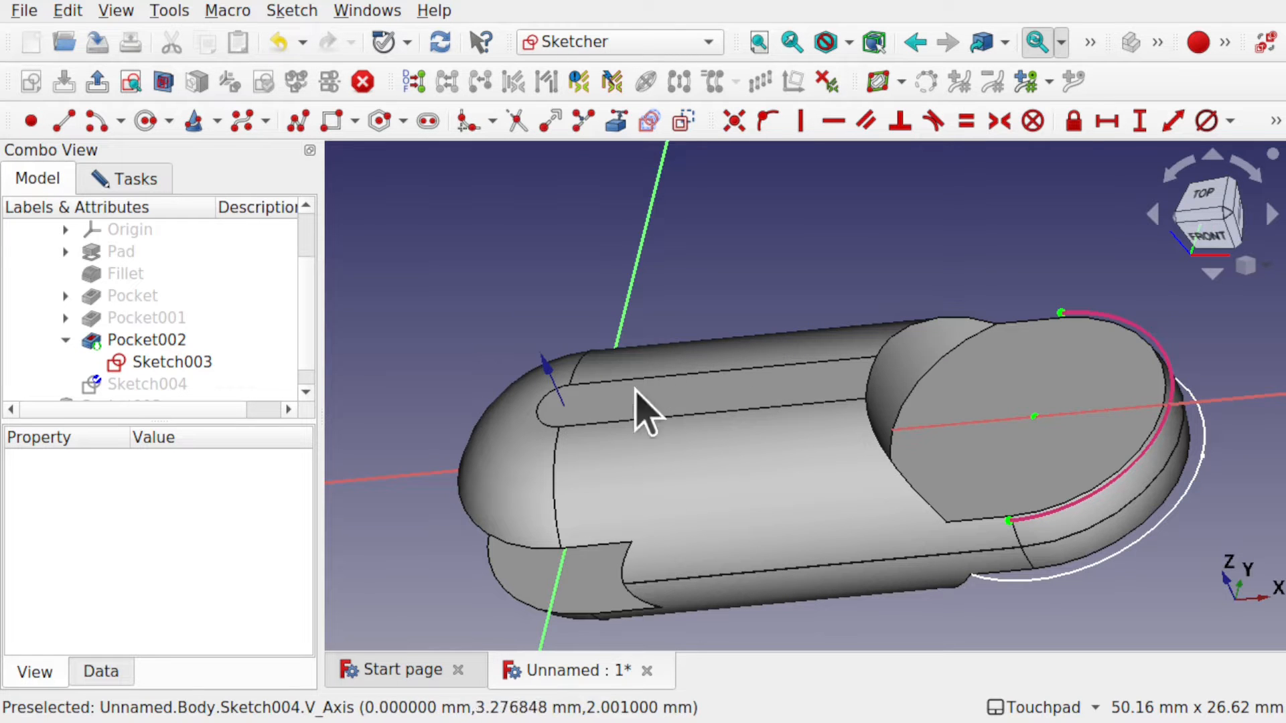
{"action": "left_click_drag", "start_coordinate": [952, 475], "coordinate": [750, 485], "text": "shift"}
{"action": "left_click", "coordinate": [749, 482]}
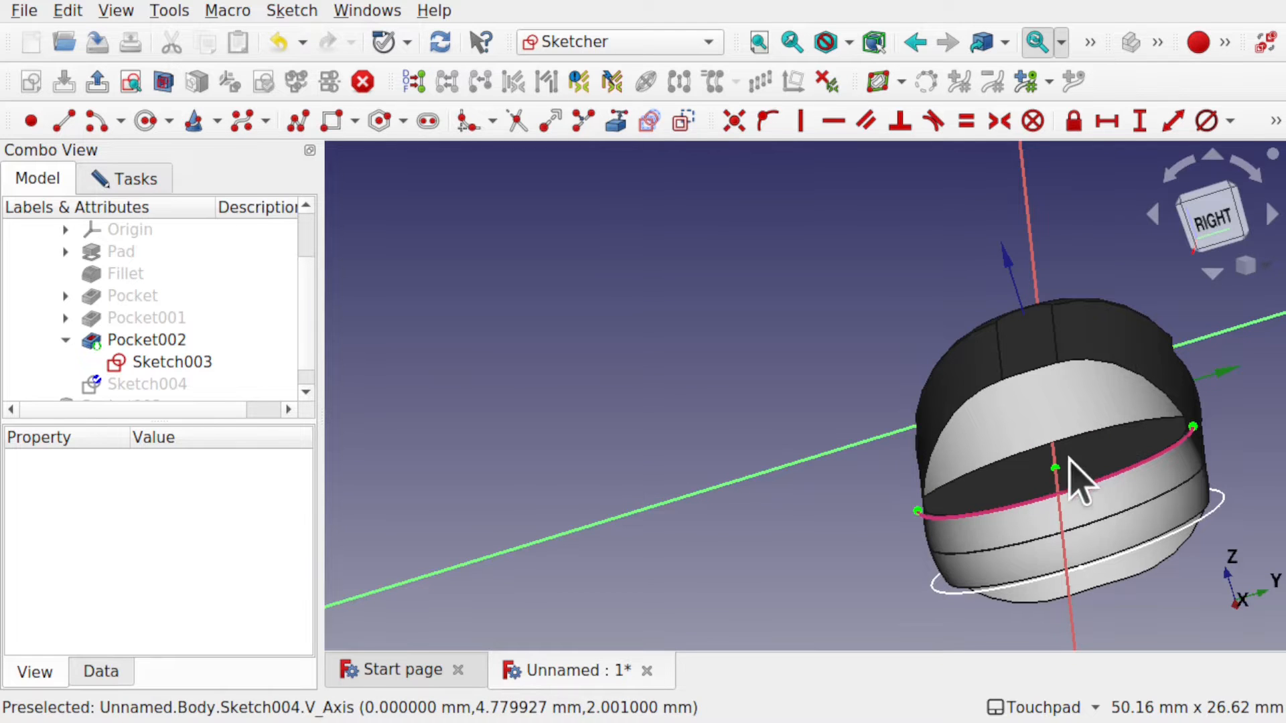
{"action": "left_click_drag", "start_coordinate": [881, 486], "coordinate": [1088, 498], "text": "alt"}
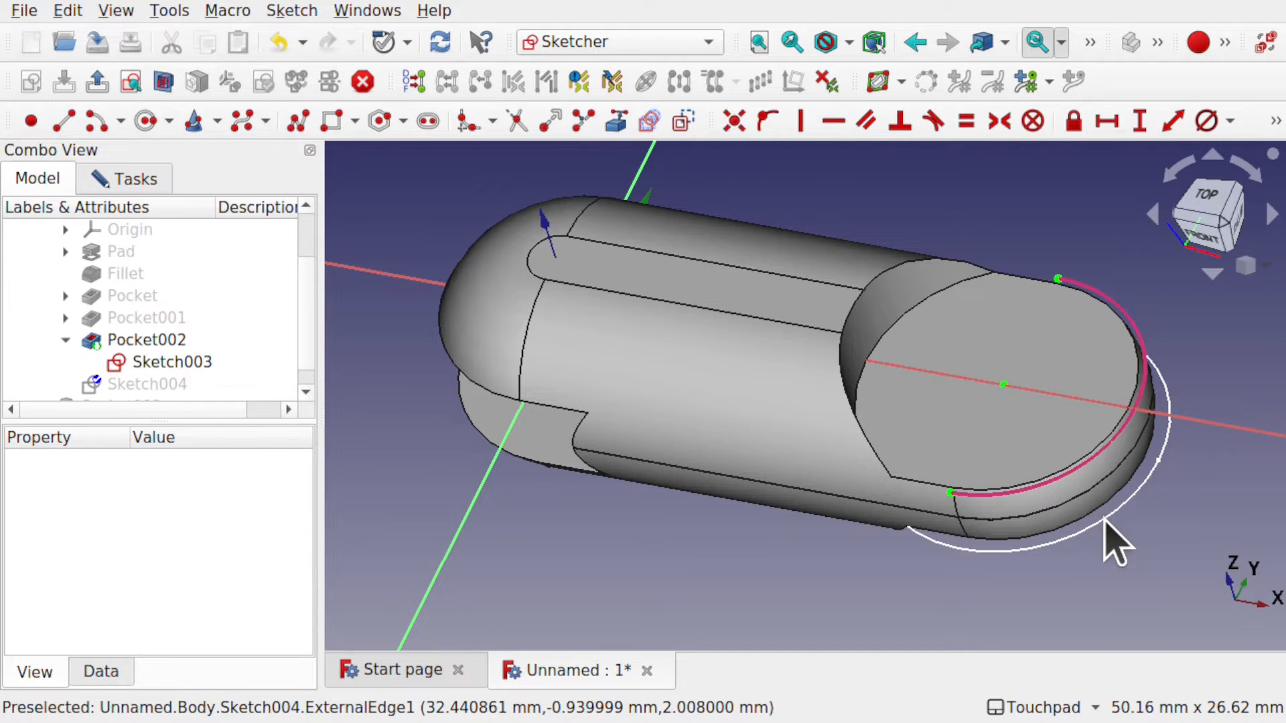
{"action": "left_click", "coordinate": [161, 363]}
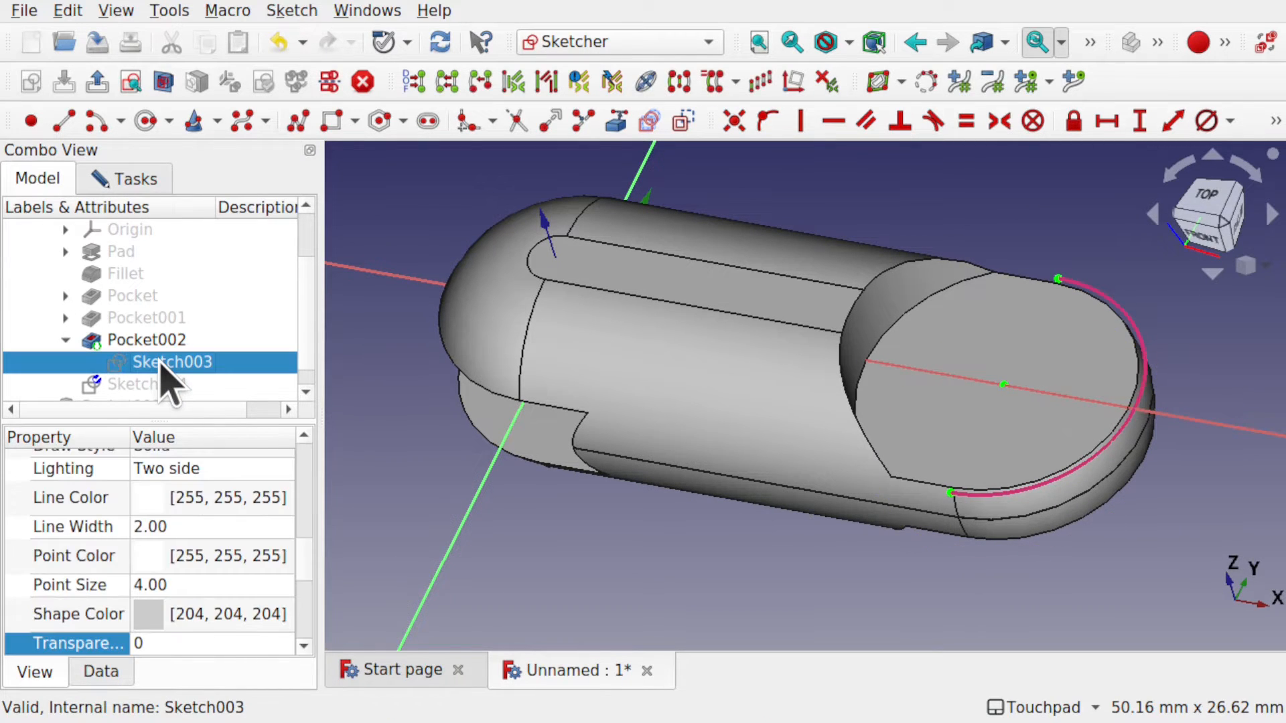
{"action": "left_click_drag", "start_coordinate": [956, 399], "coordinate": [968, 435], "text": "alt"}
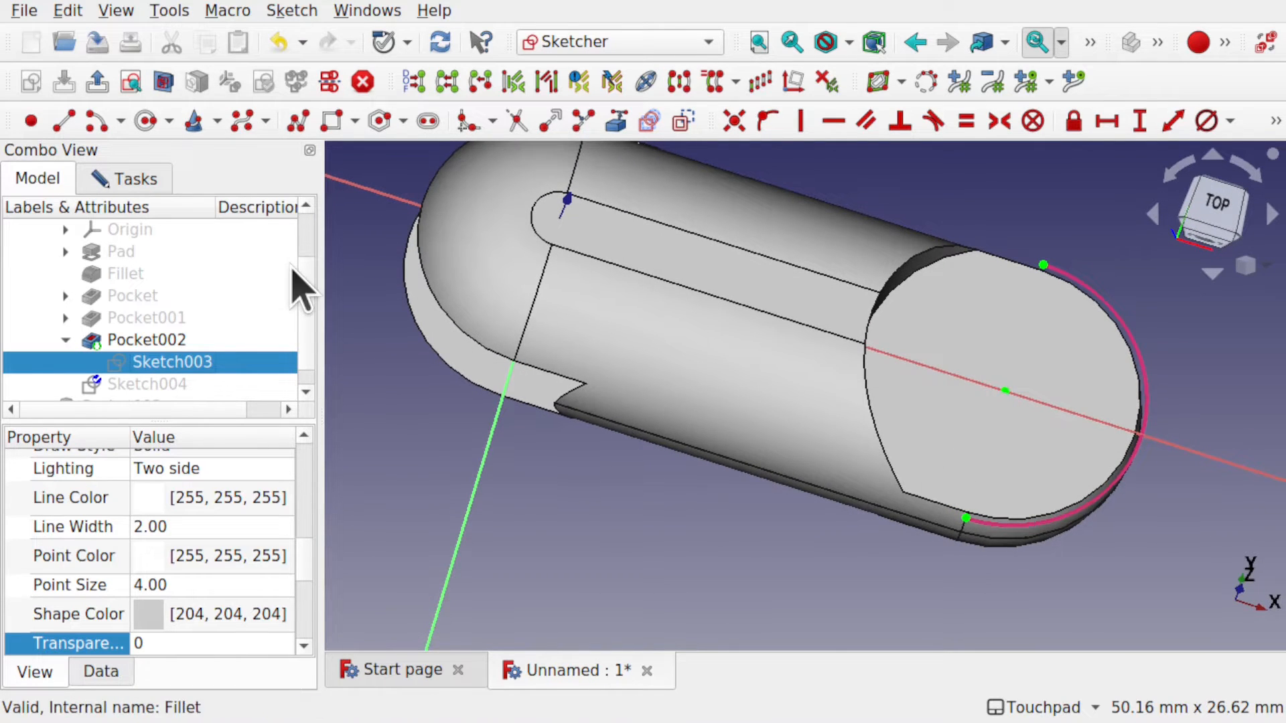
Draw a circle centred on the rounded end and constrain its diameter to 6 mm.
{"action": "left_click", "coordinate": [151, 131]}
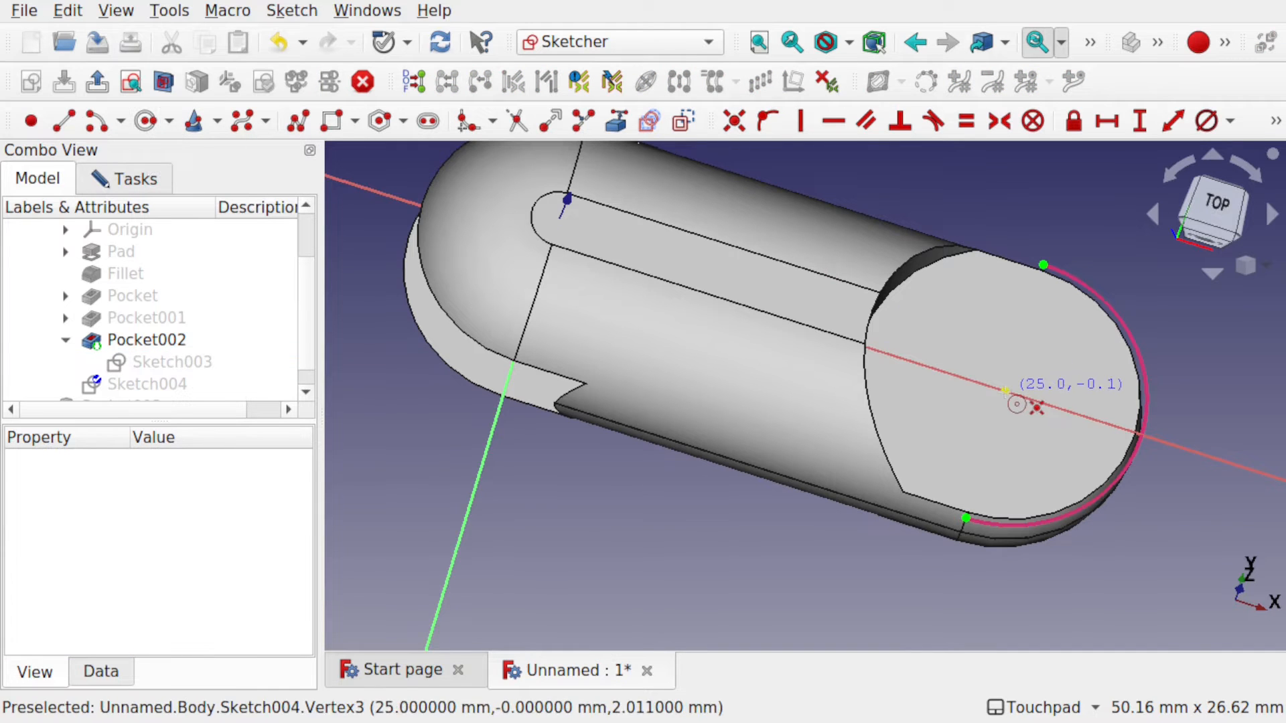
{"action": "left_click", "coordinate": [1005, 390]}
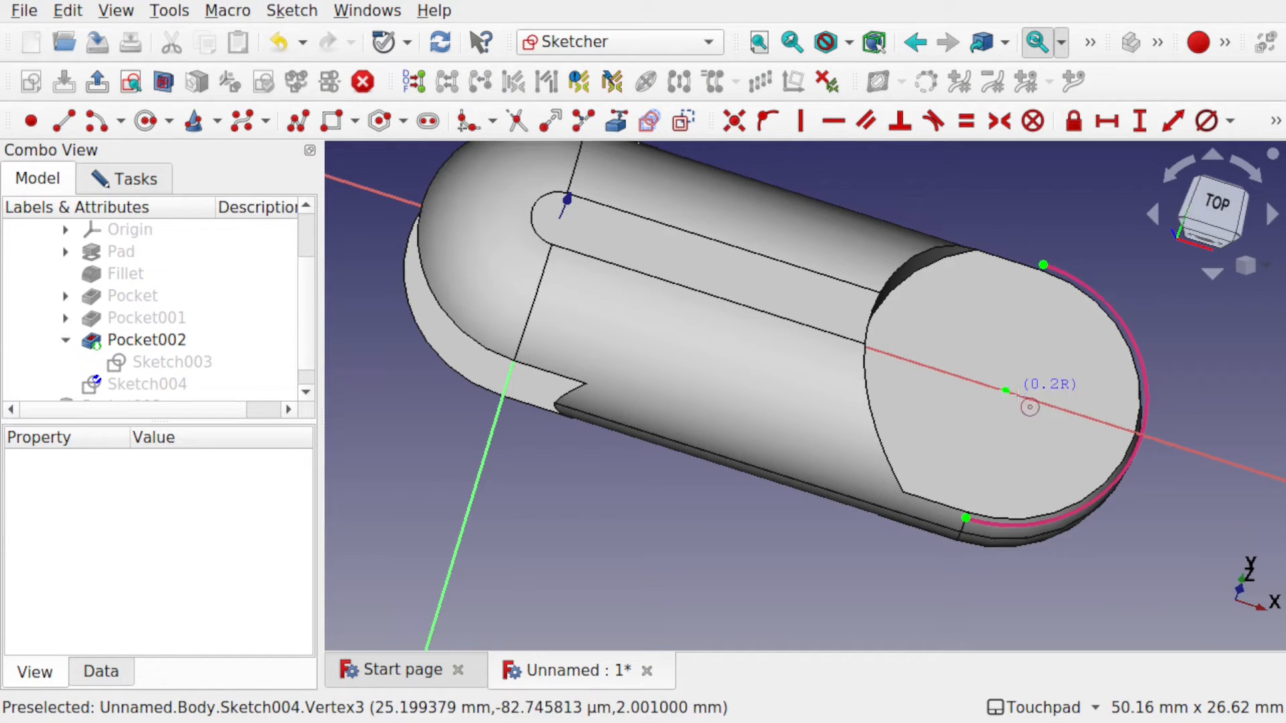
{"action": "left_click", "coordinate": [1063, 420]}
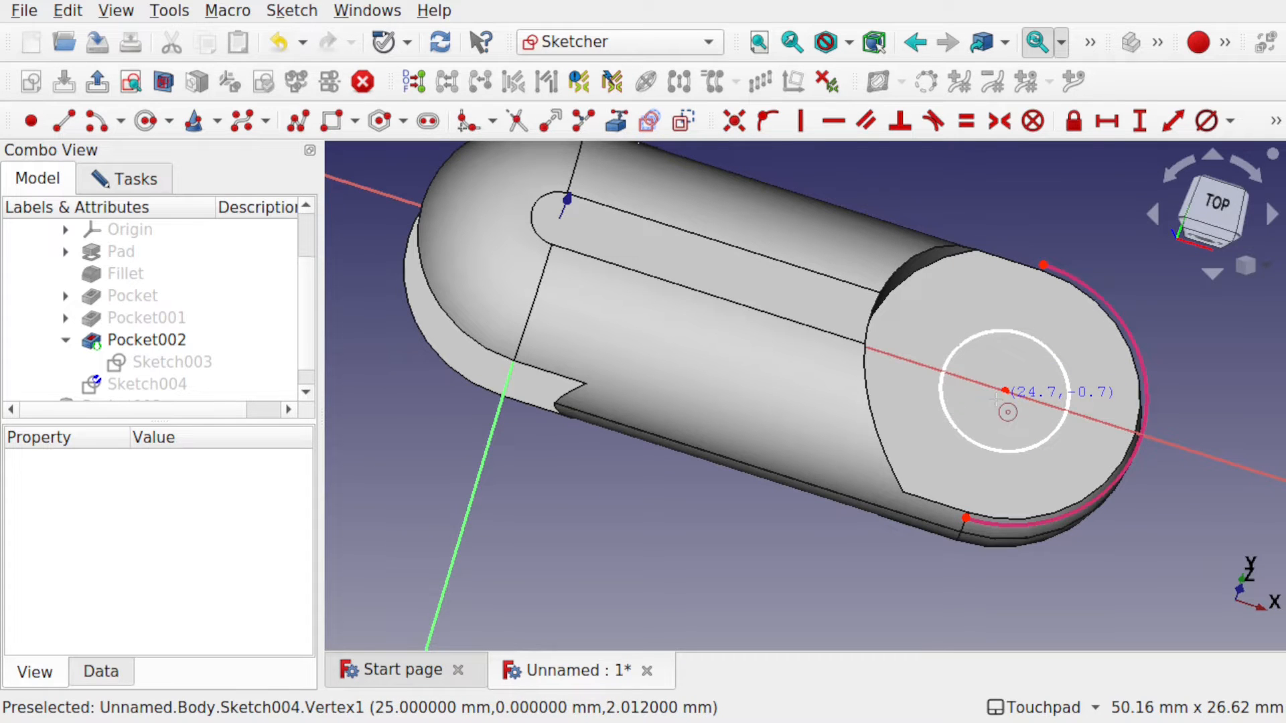
{"action": "mouse_move", "coordinate": [999, 423]}
{"action": "left_mouse_down", "text": "alt"}
{"action": "mouse_move", "coordinate": [1038, 351]}
{"action": "mouse_move", "coordinate": [1005, 417]}
{"action": "mouse_move", "coordinate": [999, 404]}
{"action": "mouse_move", "coordinate": [982, 411]}
{"action": "left_mouse_up", "text": "alt"}
{"action": "key", "text": "Escape"}
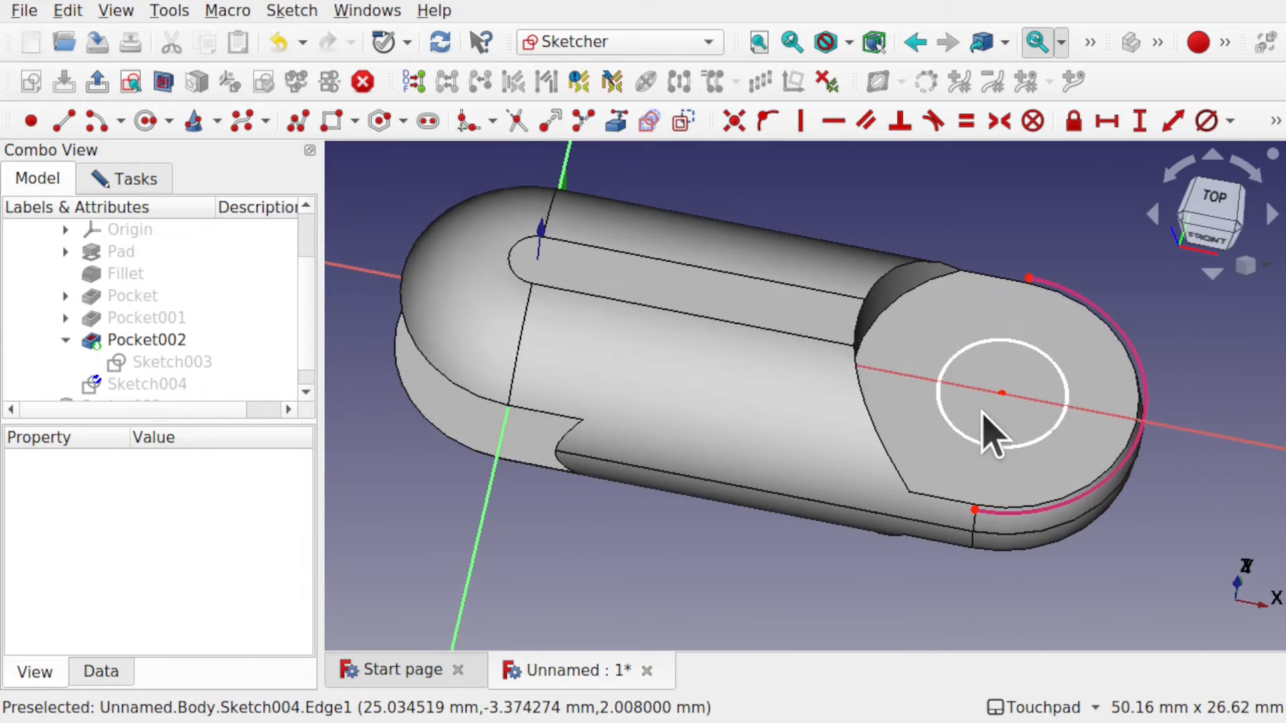
{"action": "left_click", "coordinate": [1042, 434]}
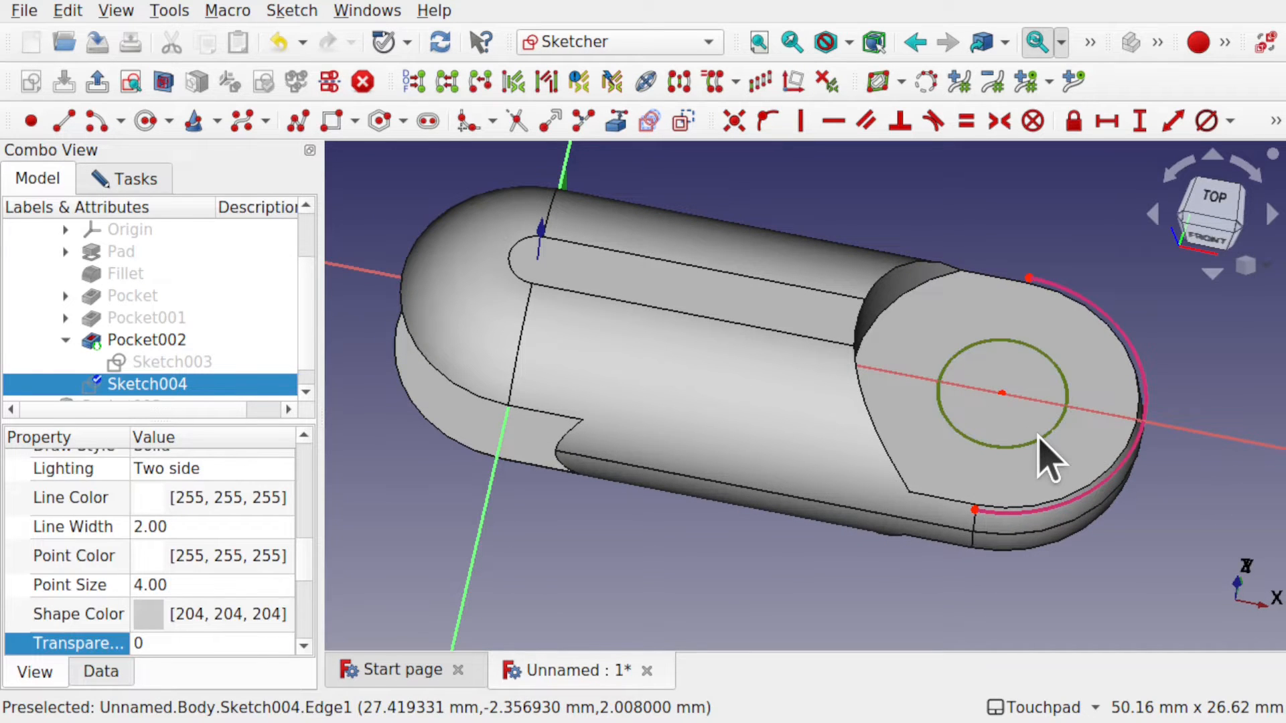
{"action": "left_click", "coordinate": [1208, 123]}
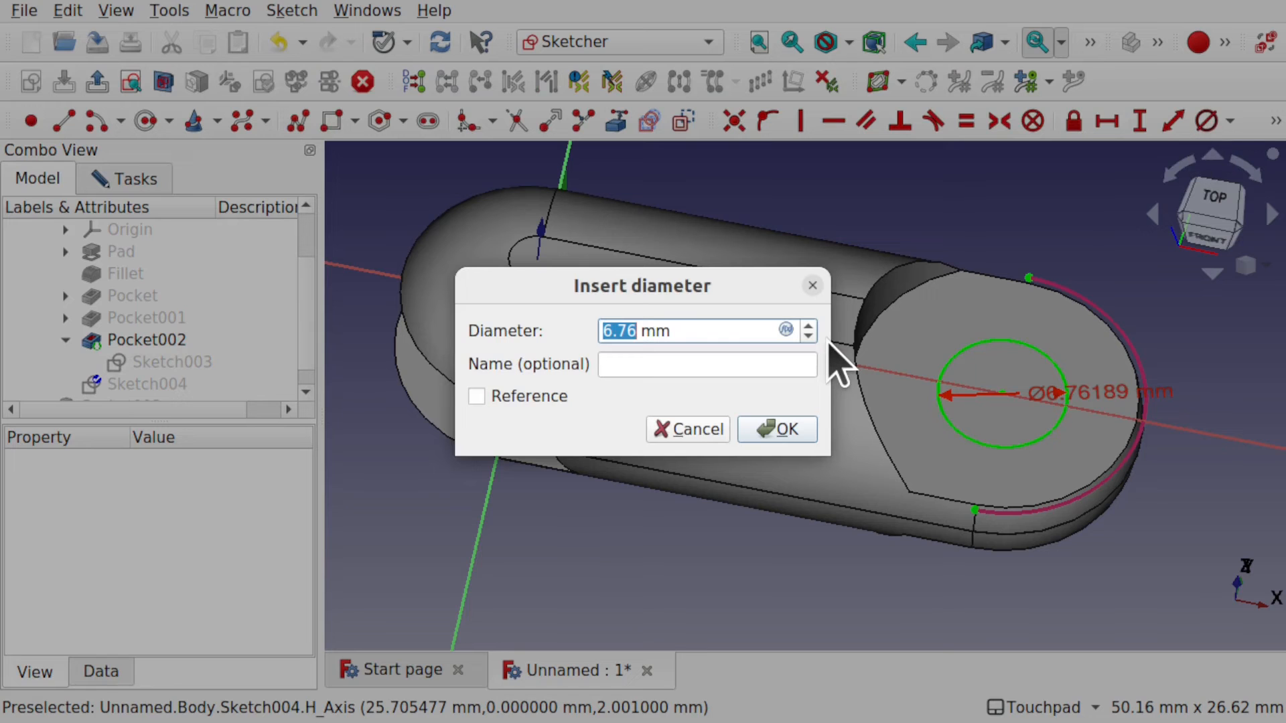
{"action": "key", "text": "Return"}
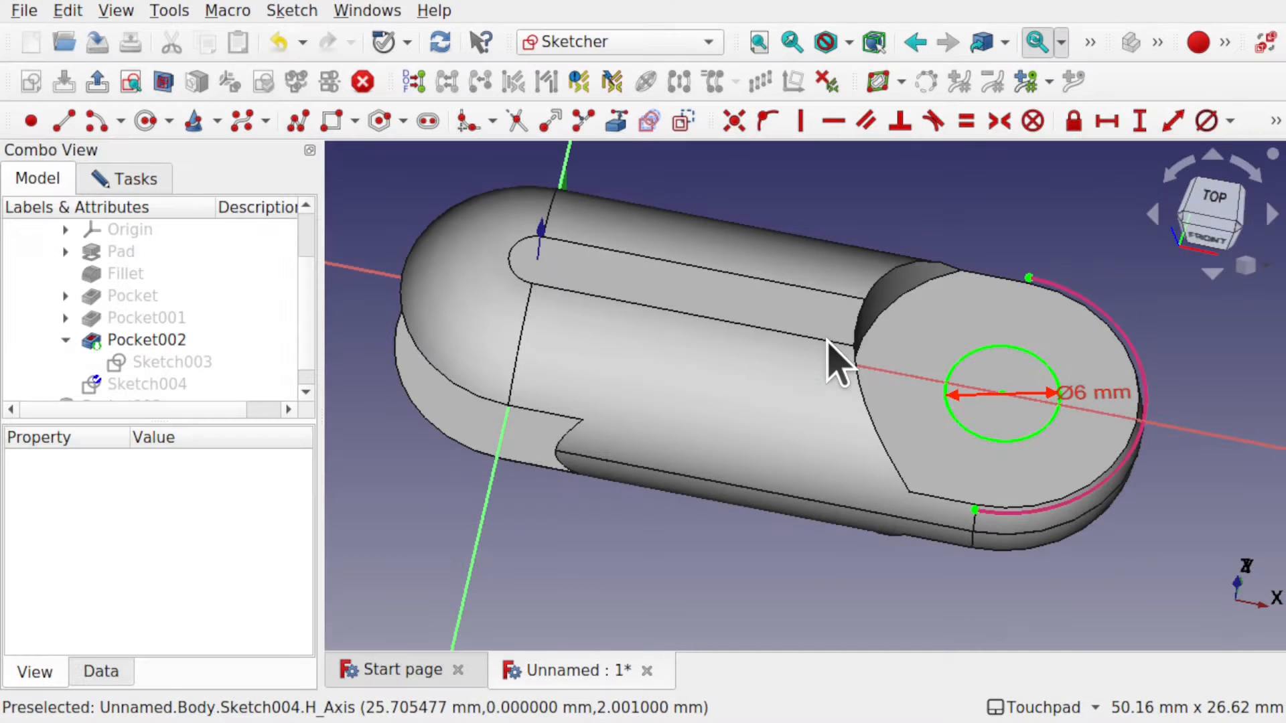
Close Sketch004 from the Tasks panel.
{"action": "left_click", "coordinate": [114, 179]}
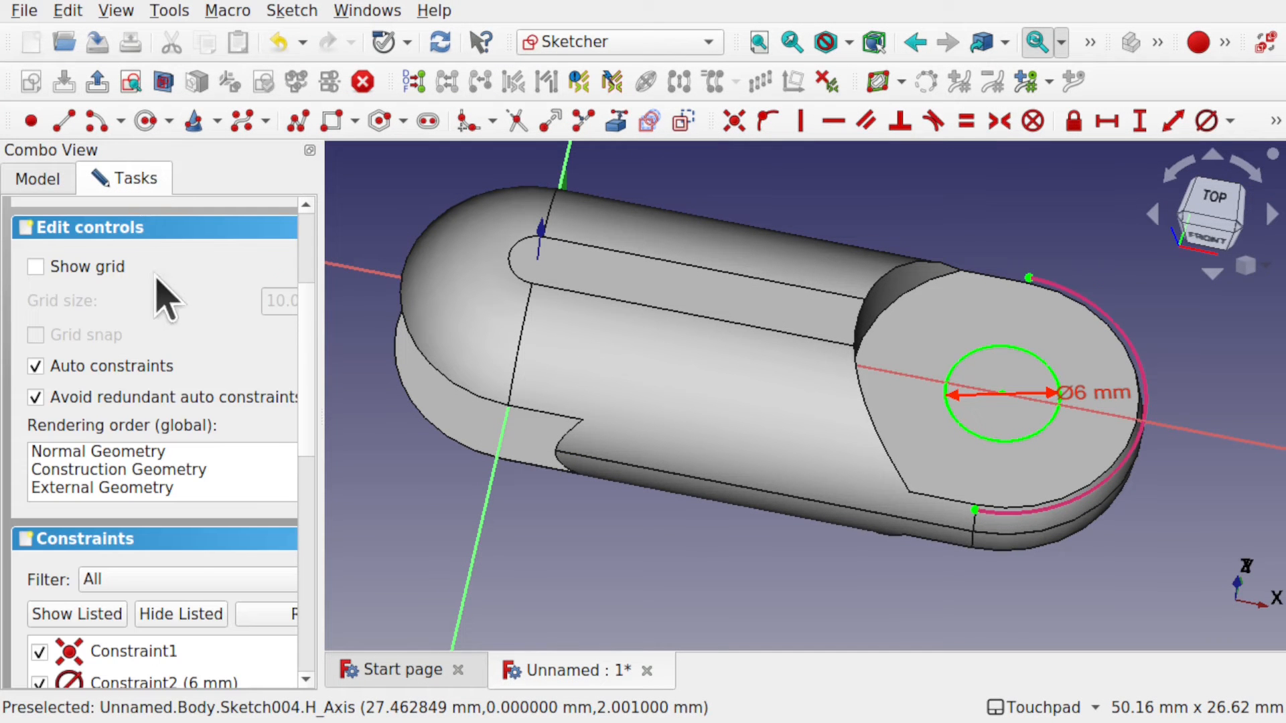
{"action": "left_click_drag", "start_coordinate": [322, 294], "coordinate": [484, 309]}
{"action": "scroll", "coordinate": [305, 322], "scroll_direction": "up", "scroll_amount": 3}
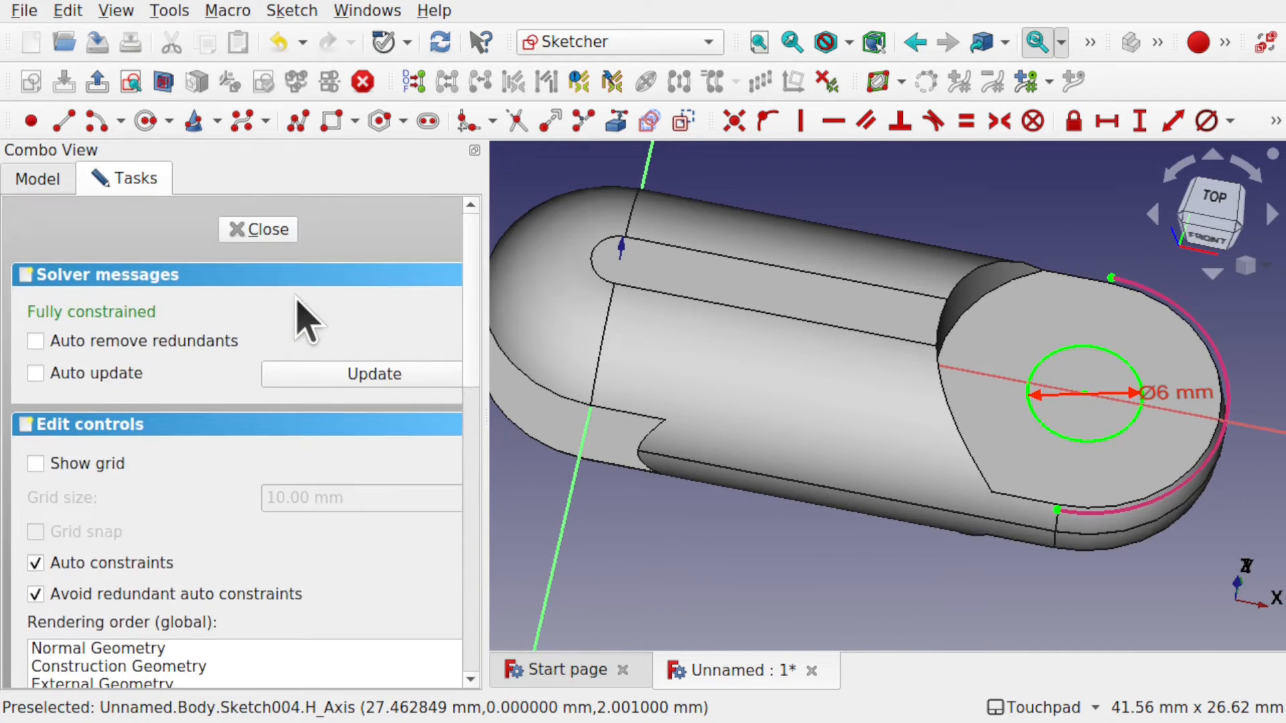
{"action": "left_click", "coordinate": [258, 230]}
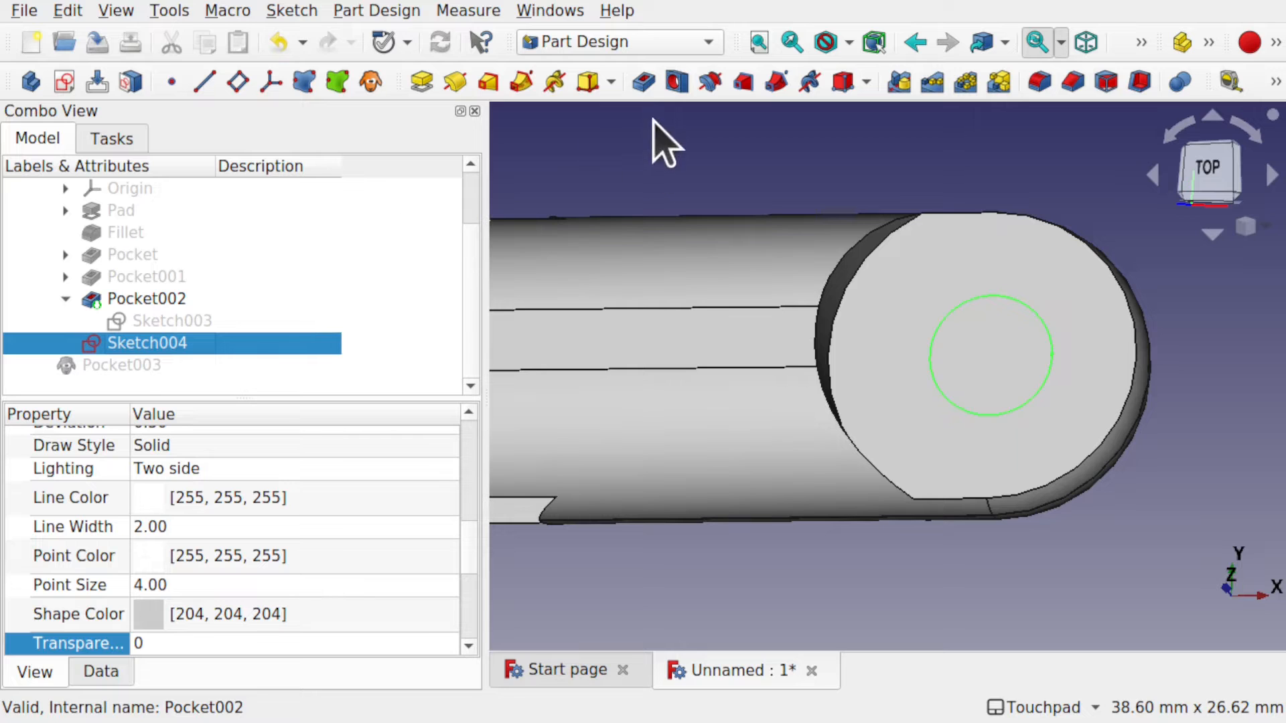
Pocket Sketch004's 6 mm circle with type To first, then zoom and orbit to inspect the hole.
{"action": "left_click", "coordinate": [645, 83]}
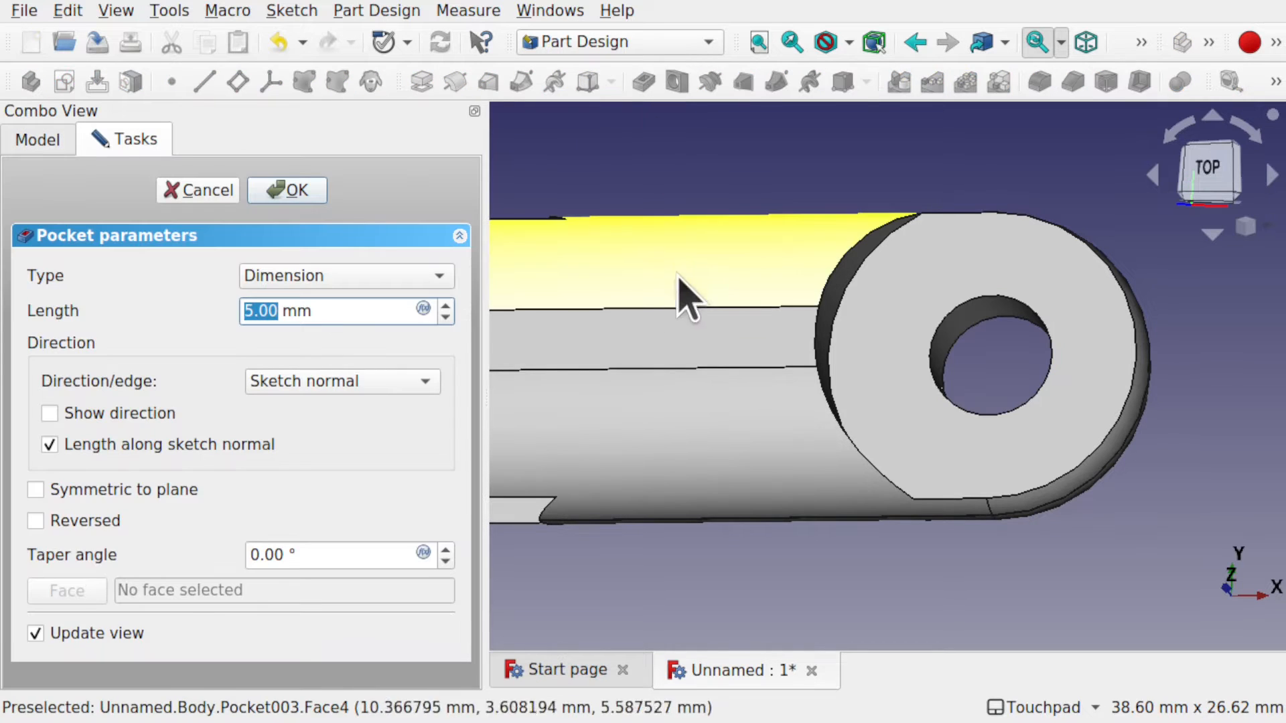
{"action": "left_click", "coordinate": [380, 280]}
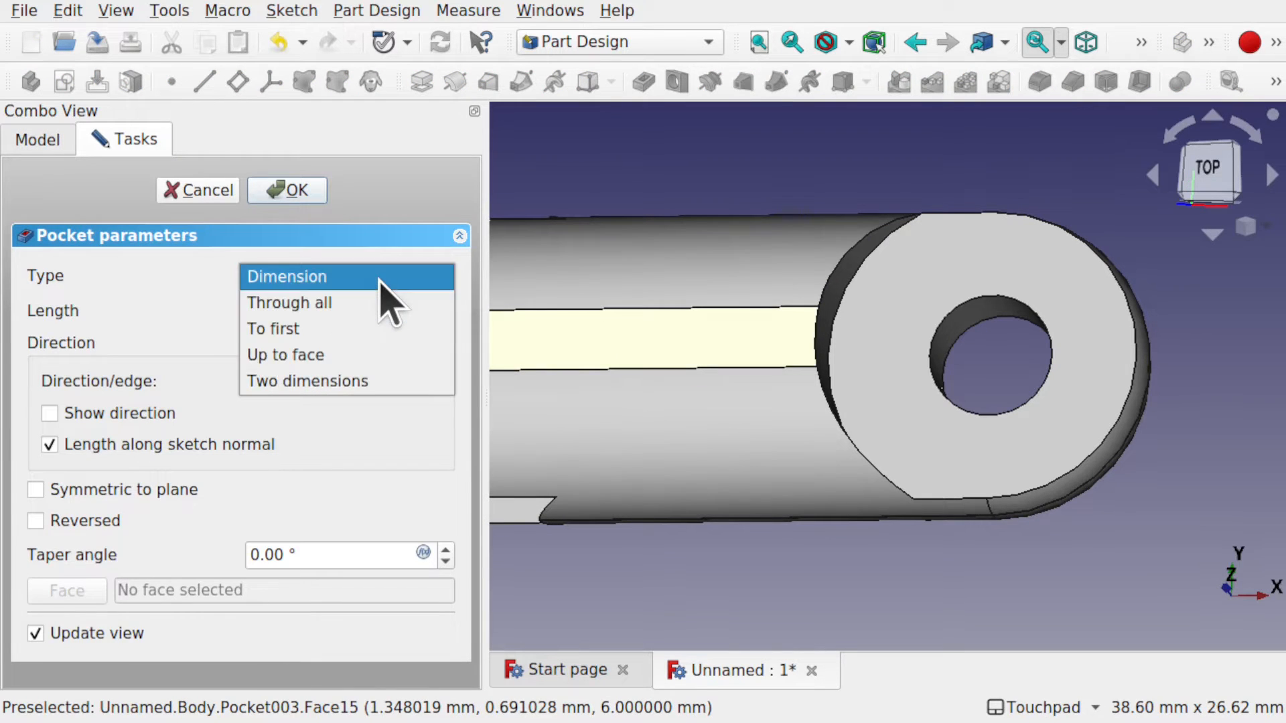
{"action": "left_click", "coordinate": [362, 341]}
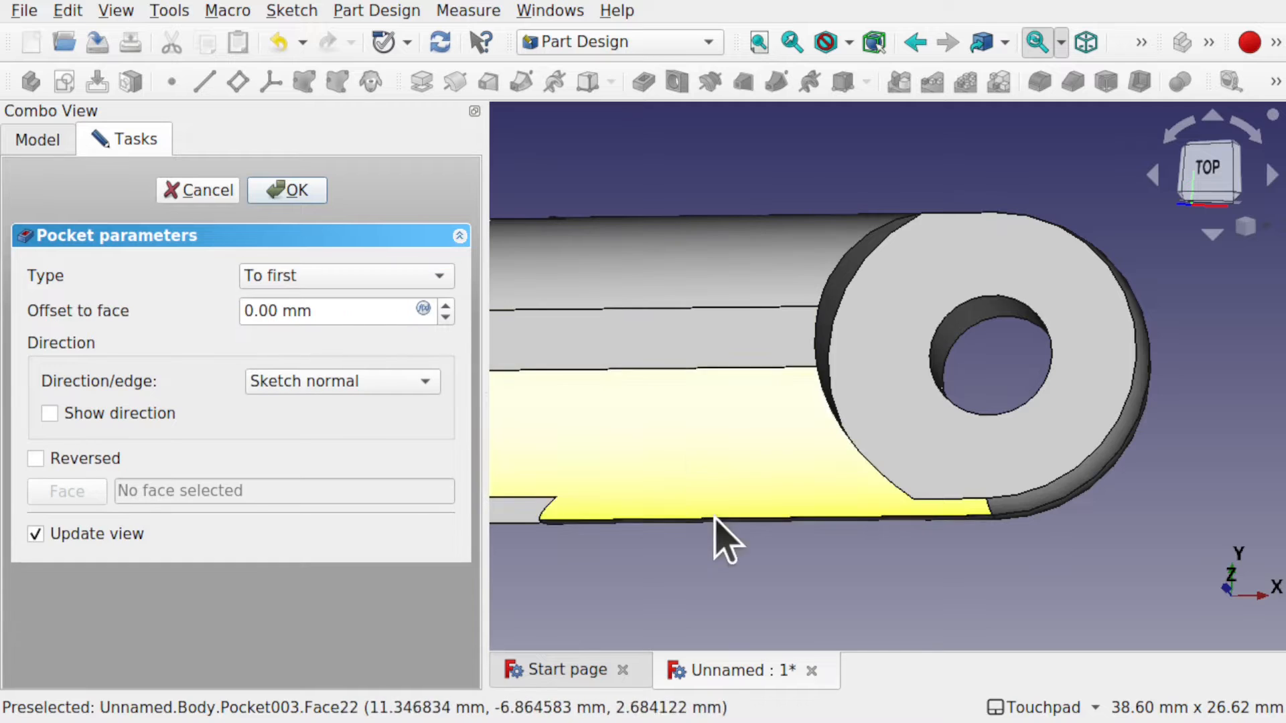
{"action": "left_click", "coordinate": [295, 191]}
{"action": "scroll", "coordinate": [744, 482], "scroll_direction": "down", "scroll_amount": 3}
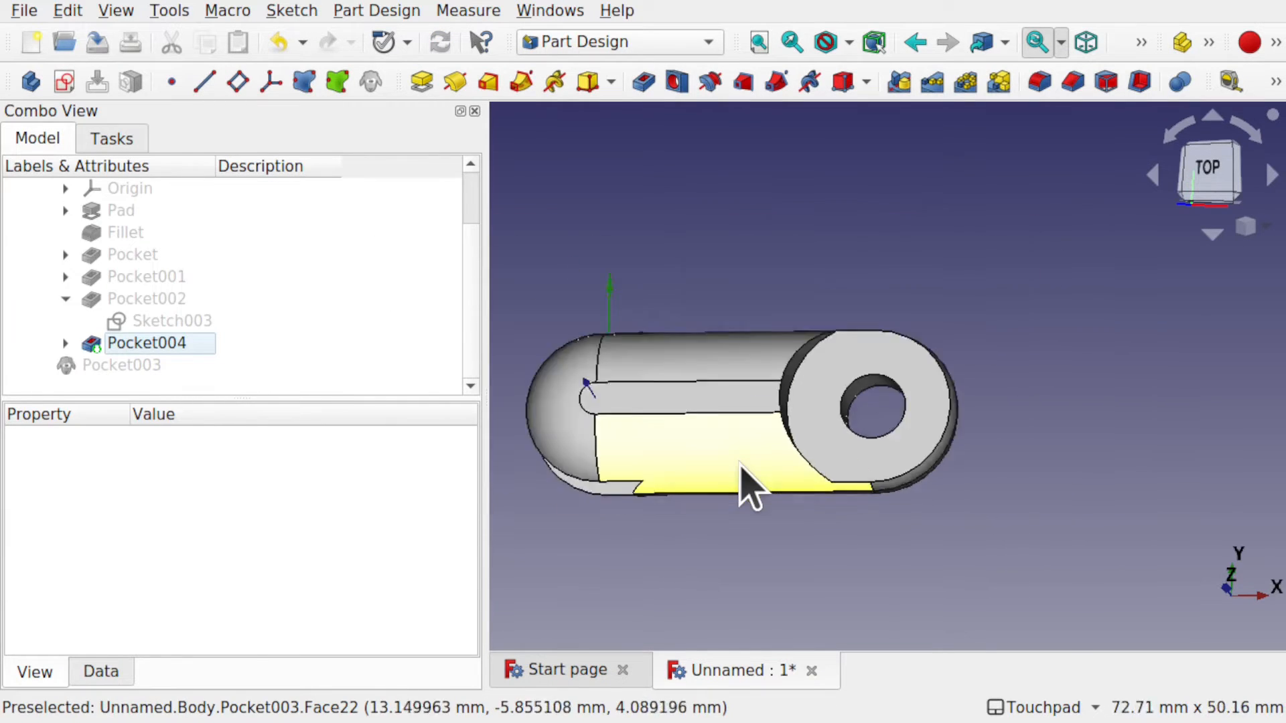
{"action": "scroll", "coordinate": [740, 464], "scroll_direction": "down", "scroll_amount": 2}
{"action": "left_click_drag", "start_coordinate": [714, 483], "coordinate": [809, 405], "text": "alt"}
{"action": "scroll", "coordinate": [643, 494], "scroll_direction": "up", "scroll_amount": 5}
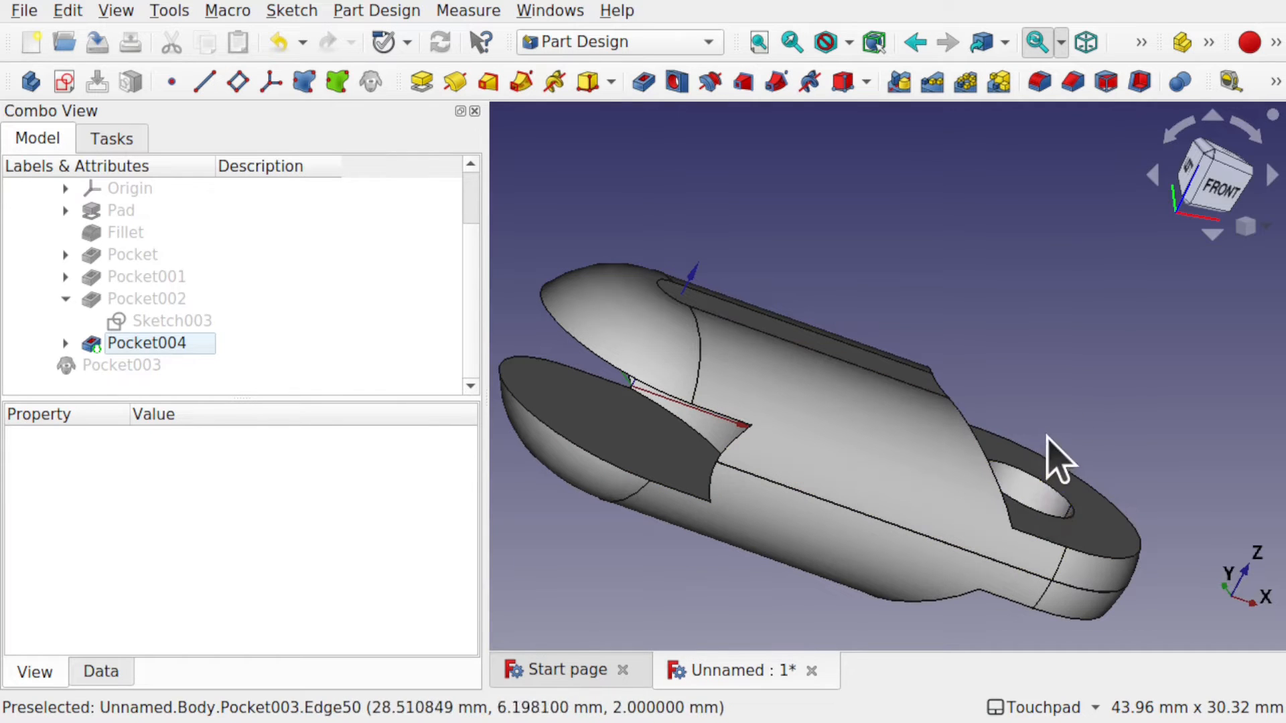
Start a new sketch on the left lobe's flat face and draw a circle at the origin.
{"action": "left_click", "coordinate": [600, 439]}
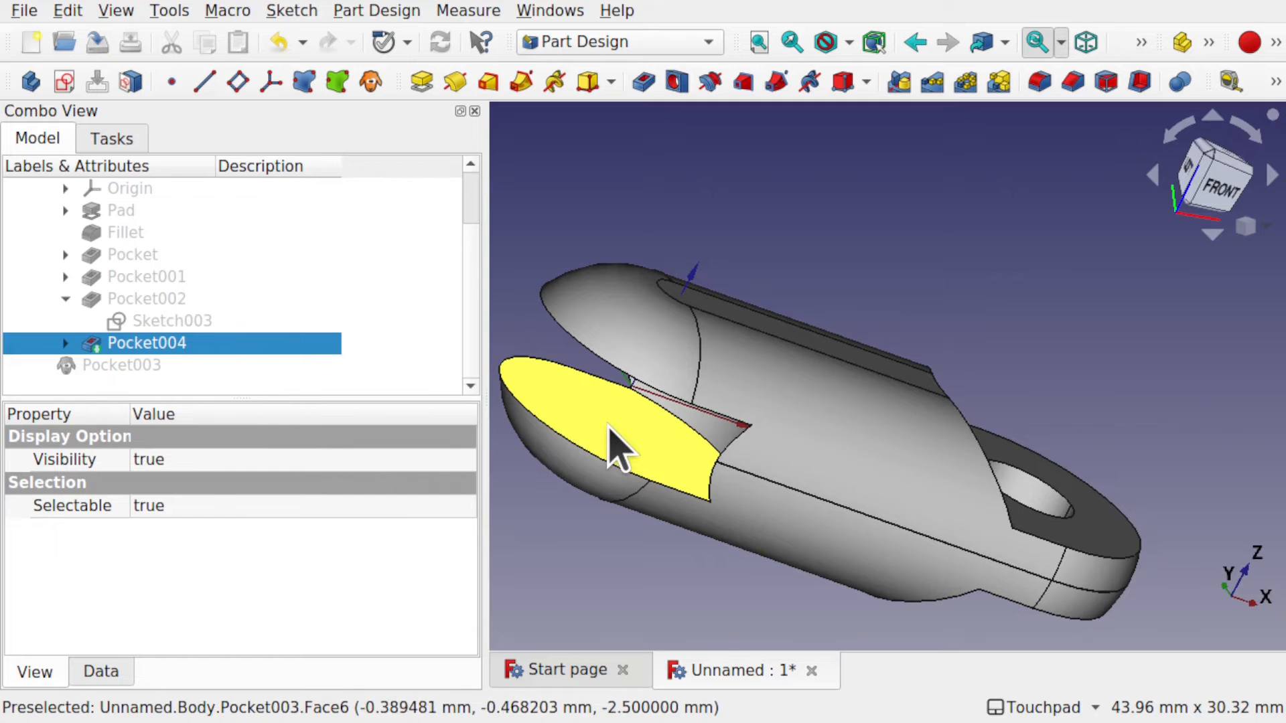
{"action": "left_click", "coordinate": [60, 83]}
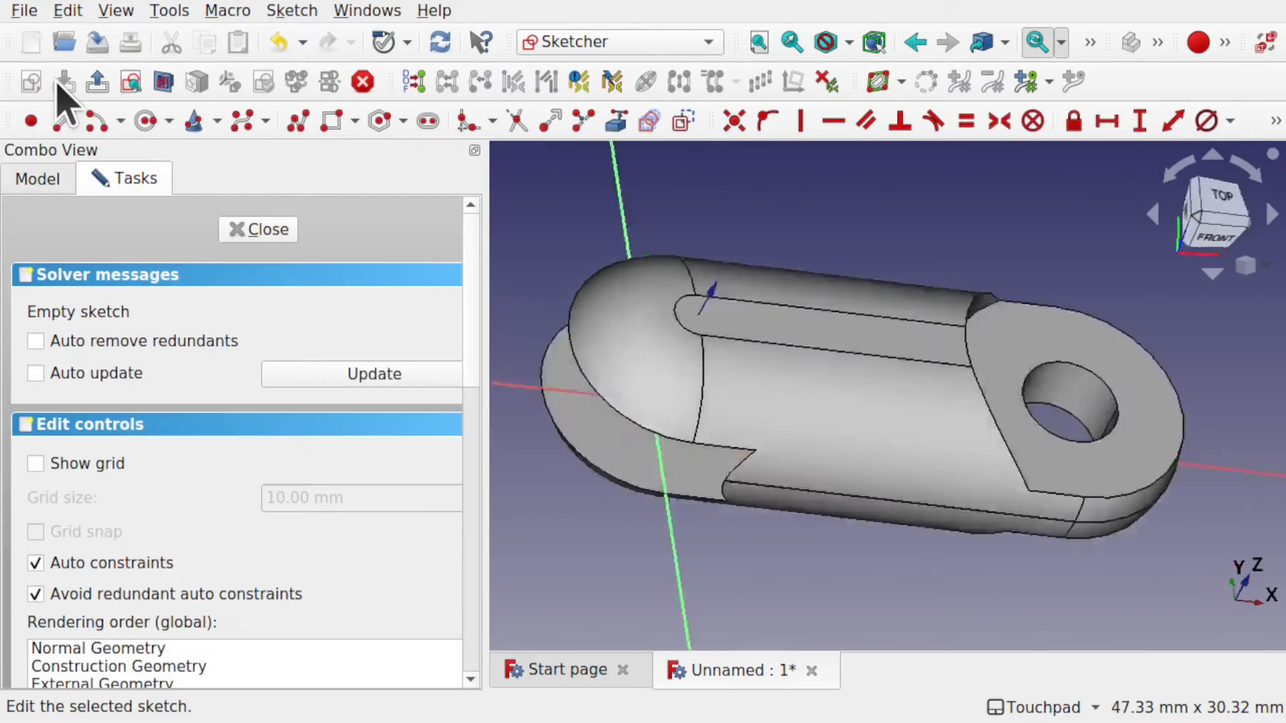
{"action": "left_click", "coordinate": [164, 83]}
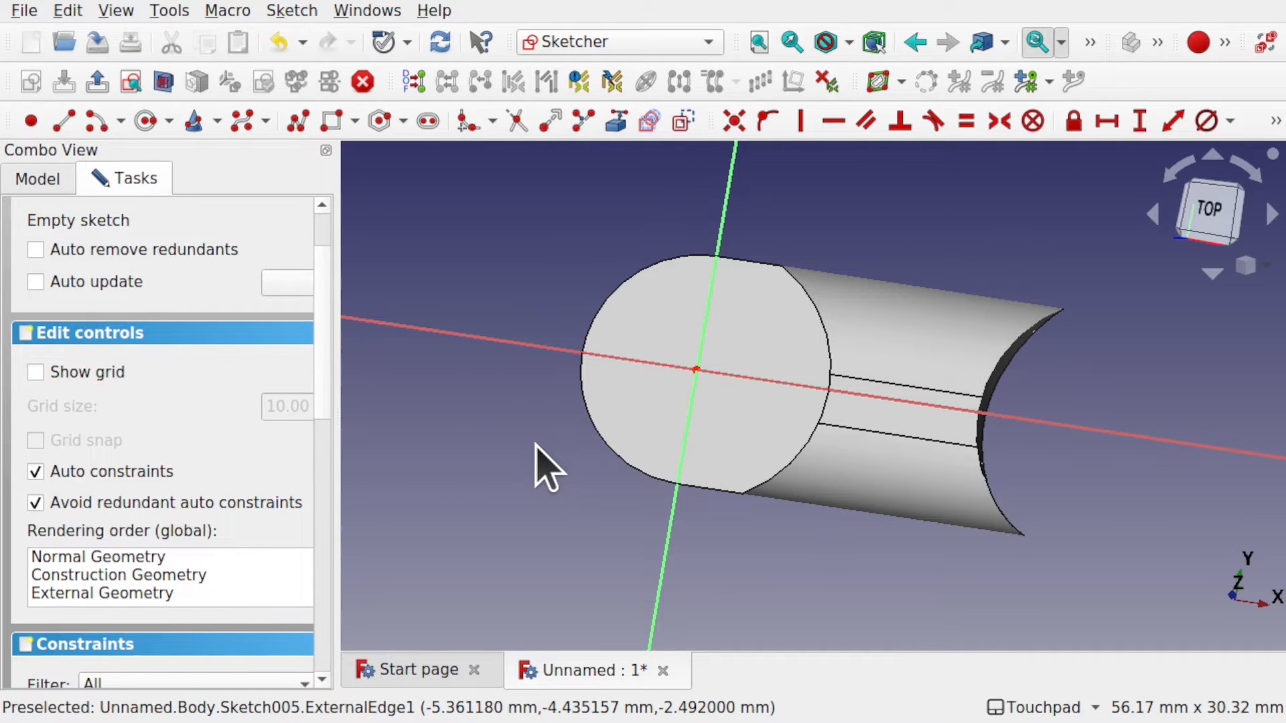
{"action": "left_click", "coordinate": [146, 121]}
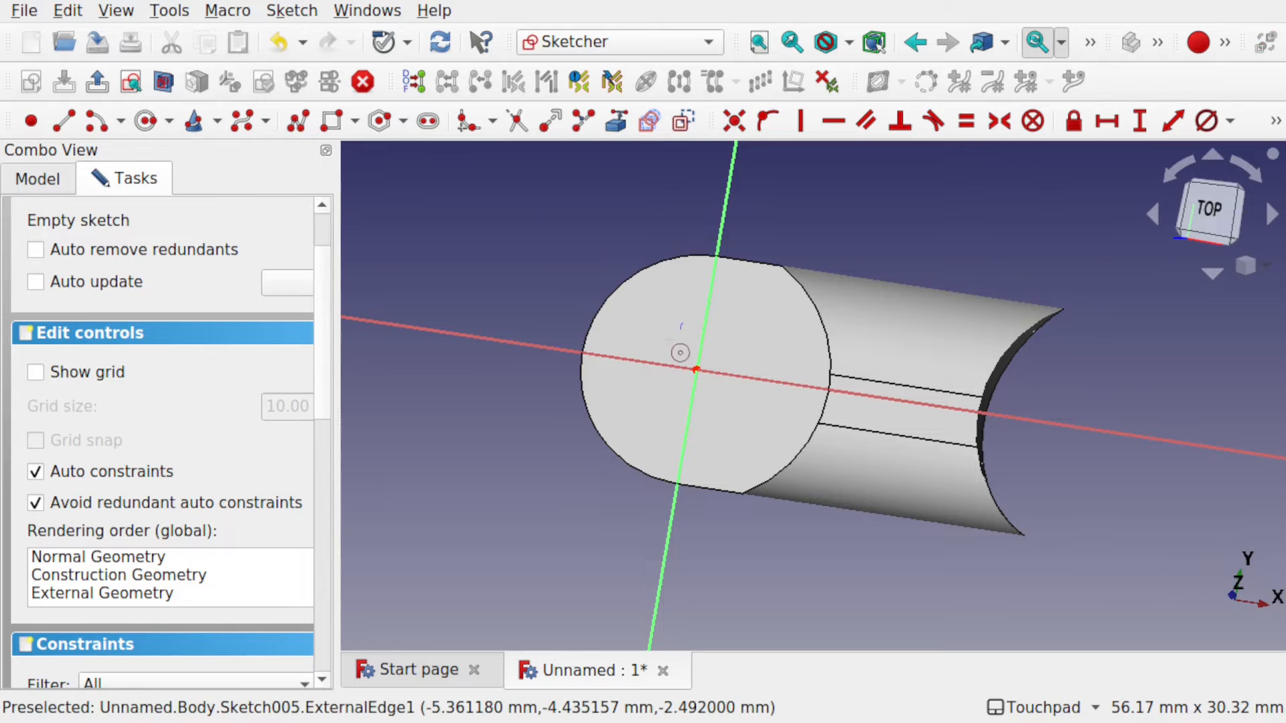
{"action": "left_click", "coordinate": [722, 379]}
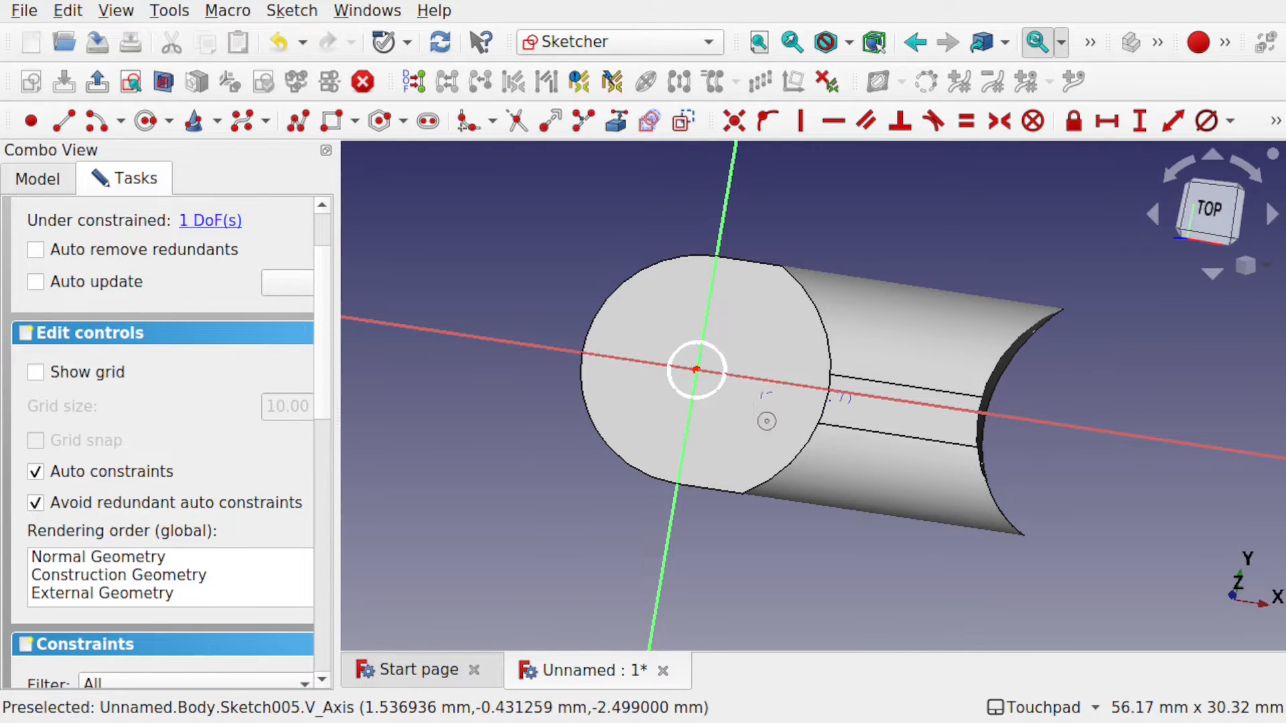
{"action": "middle_click_drag", "start_coordinate": [811, 404], "coordinate": [842, 299], "text": "alt"}
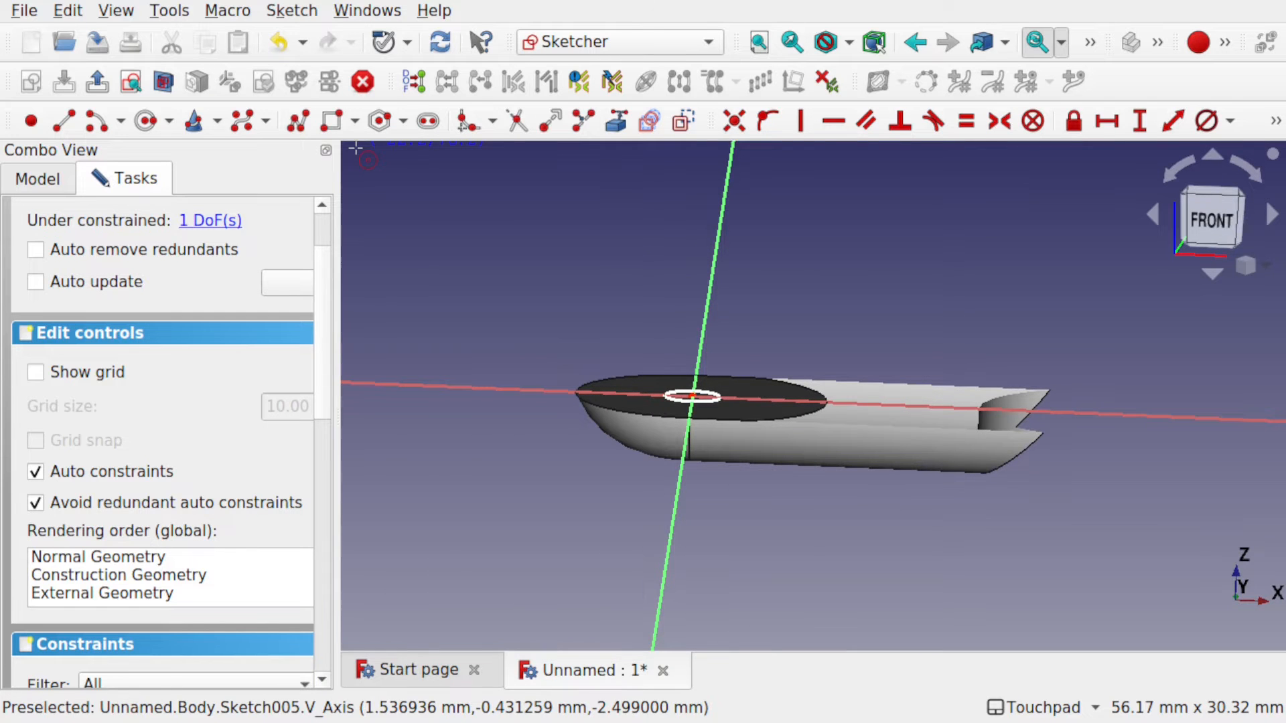
{"action": "left_click", "coordinate": [162, 83]}
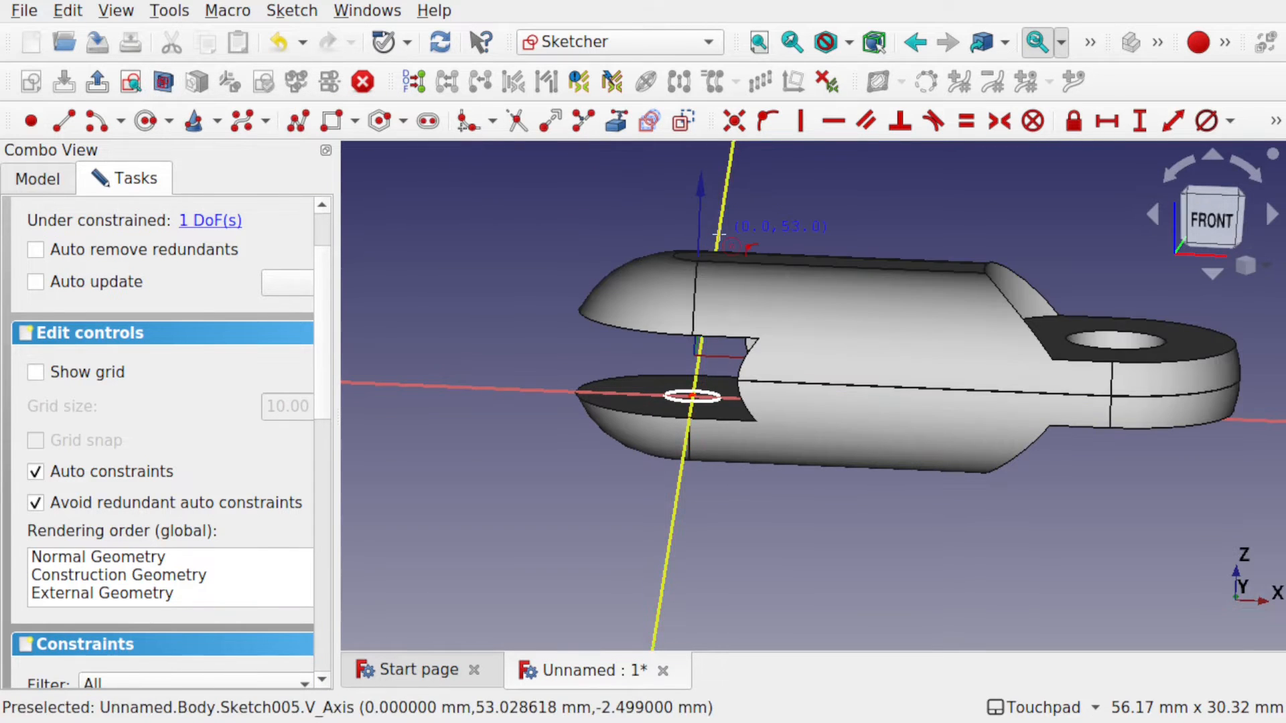
{"action": "mouse_move", "coordinate": [763, 242]}
{"action": "middle_mouse_down", "text": "alt"}
{"action": "mouse_move", "coordinate": [844, 304]}
{"action": "mouse_move", "coordinate": [870, 373]}
{"action": "mouse_move", "coordinate": [982, 340]}
{"action": "mouse_move", "coordinate": [899, 262]}
{"action": "mouse_move", "coordinate": [797, 264]}
{"action": "middle_mouse_up", "text": "alt"}
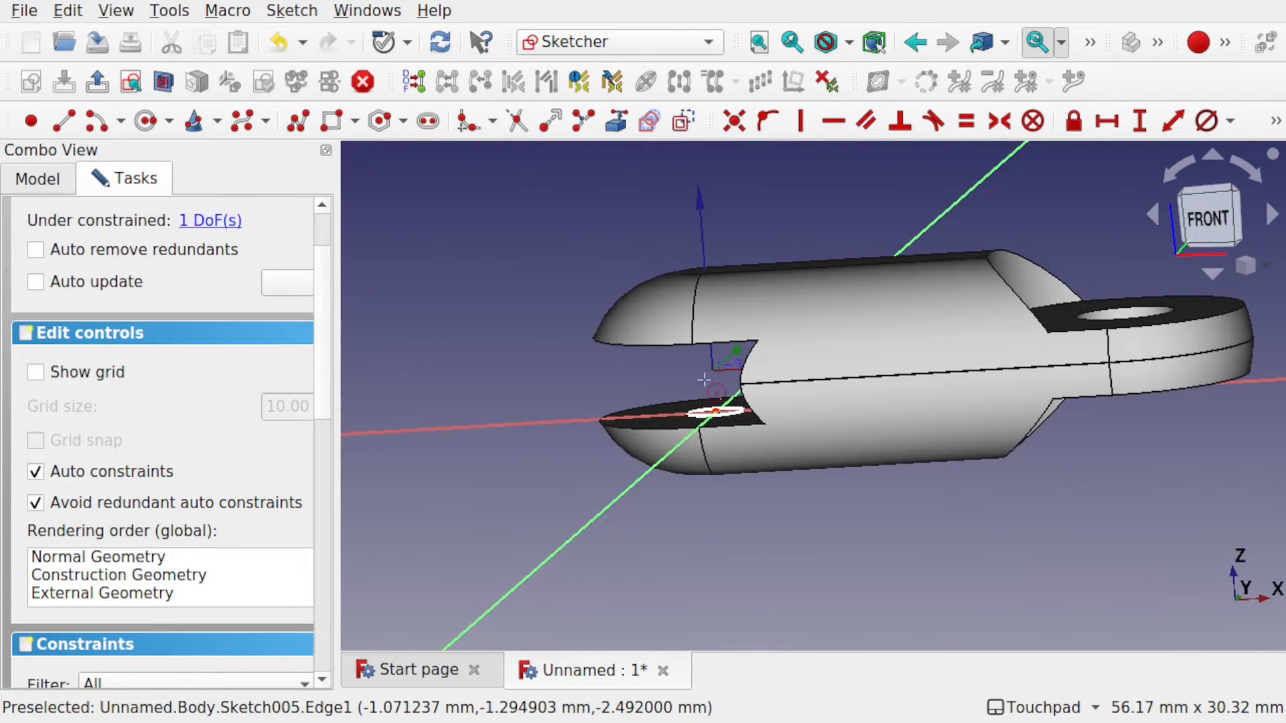
{"action": "middle_click_drag", "start_coordinate": [980, 279], "coordinate": [831, 358], "text": "shift"}
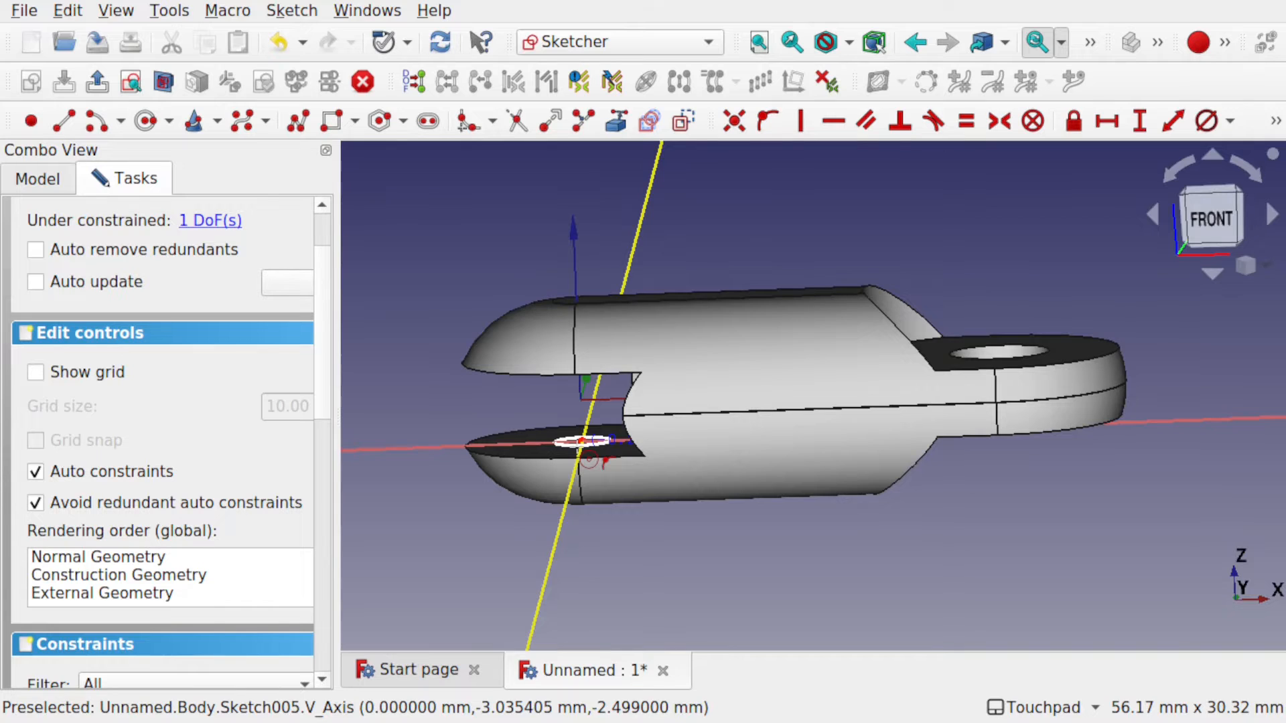
Constrain the circle on the vertical axis with a 4 mm diameter.
{"action": "middle_click_drag", "start_coordinate": [577, 447], "coordinate": [628, 474], "text": "alt"}
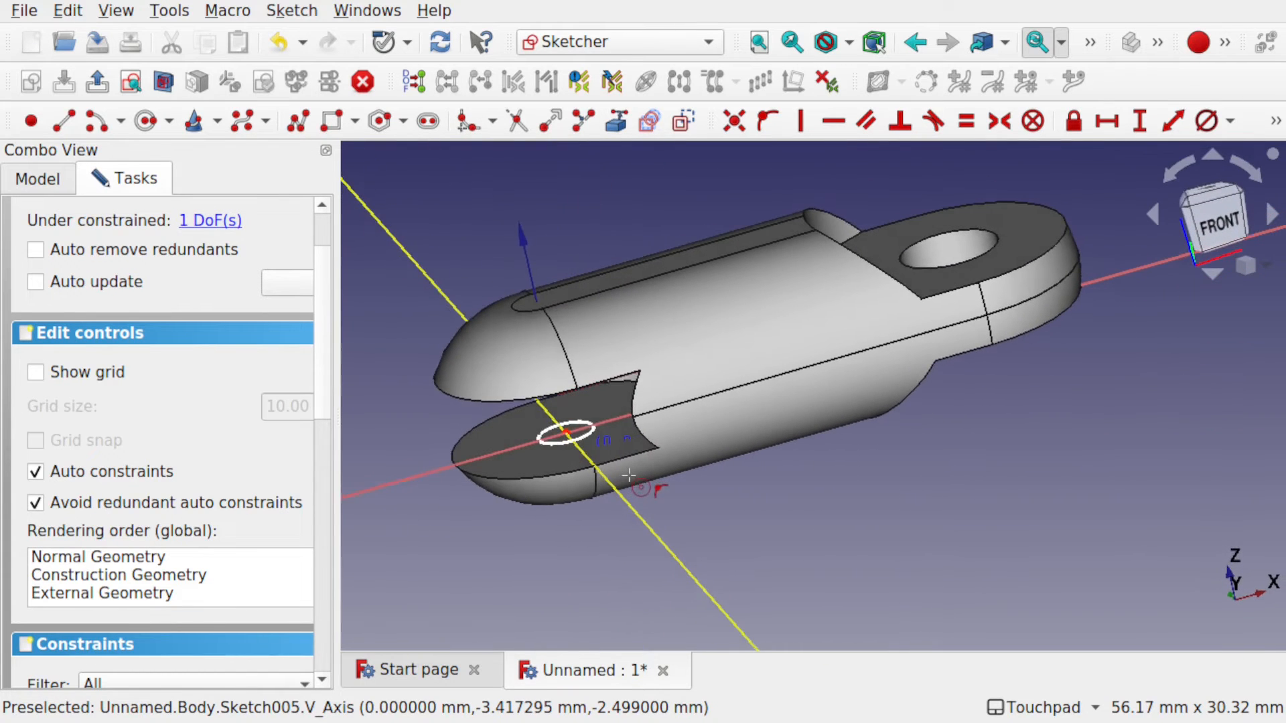
{"action": "left_click", "coordinate": [628, 475]}
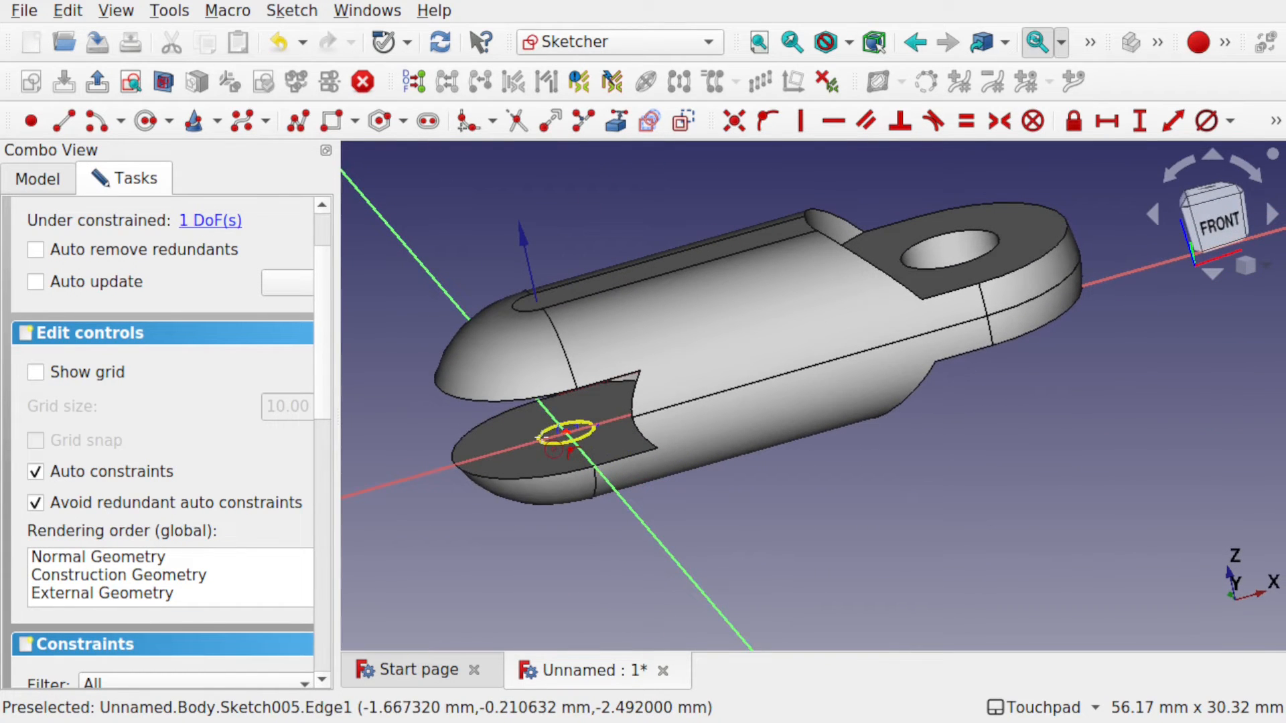
{"action": "left_click", "coordinate": [556, 441]}
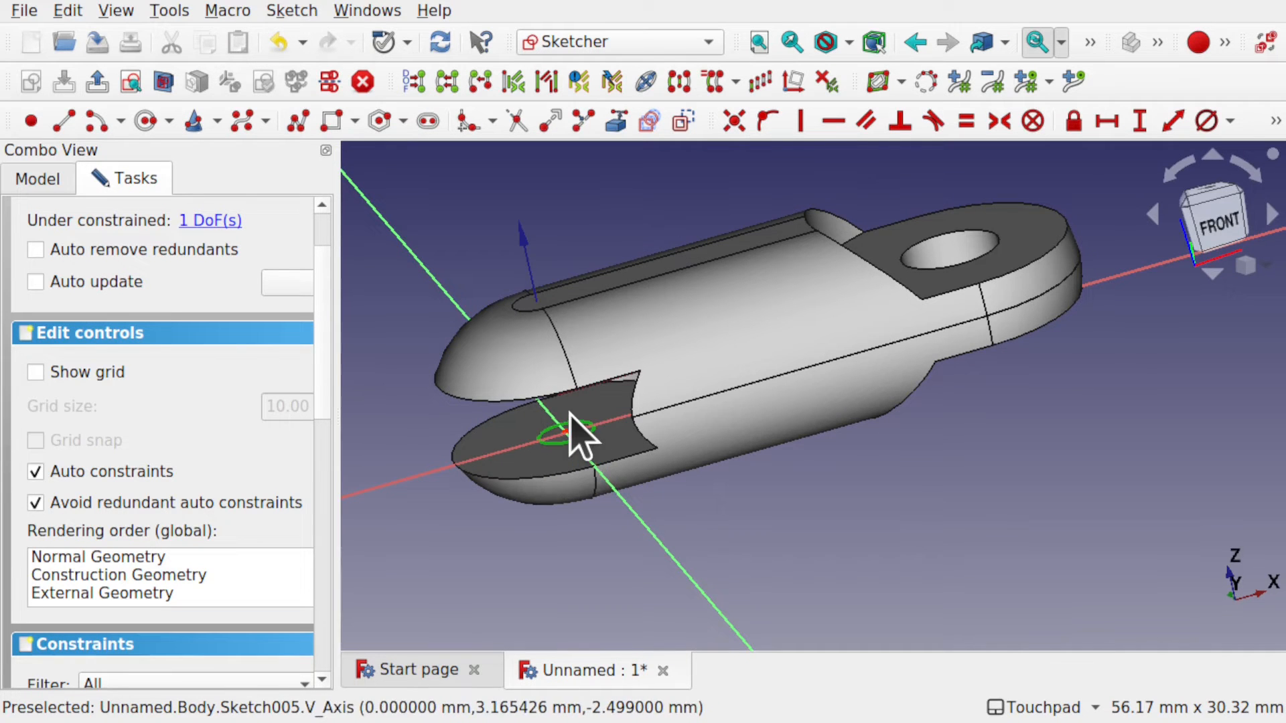
{"action": "left_click", "coordinate": [1204, 122]}
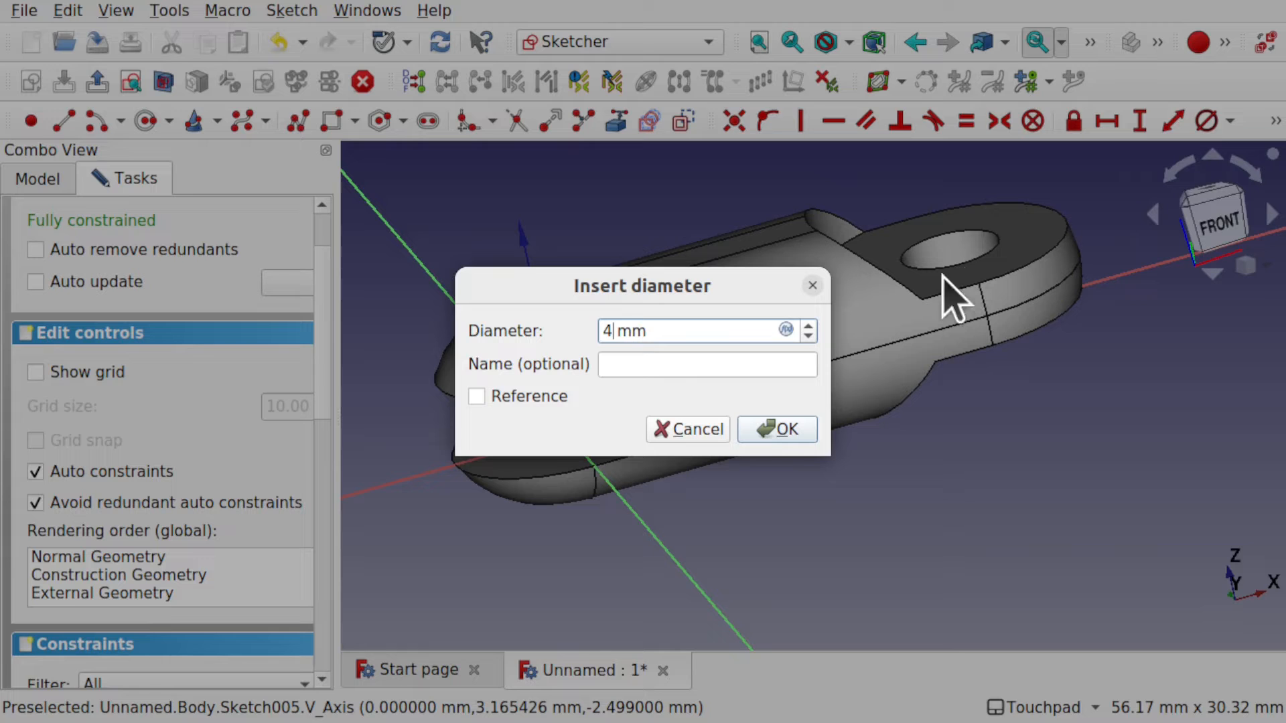
{"action": "type", "text": "4"}
{"action": "left_click", "coordinate": [765, 429]}
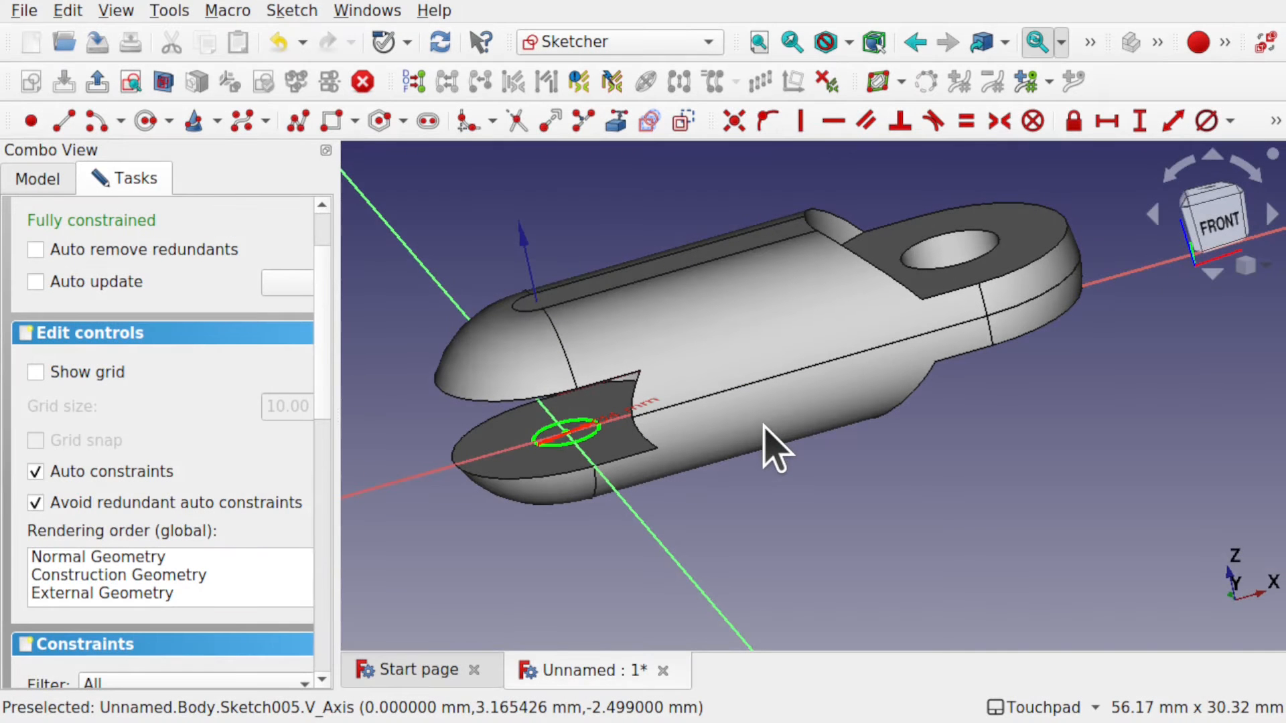
{"action": "scroll", "coordinate": [329, 248], "scroll_direction": "up", "scroll_amount": 3}
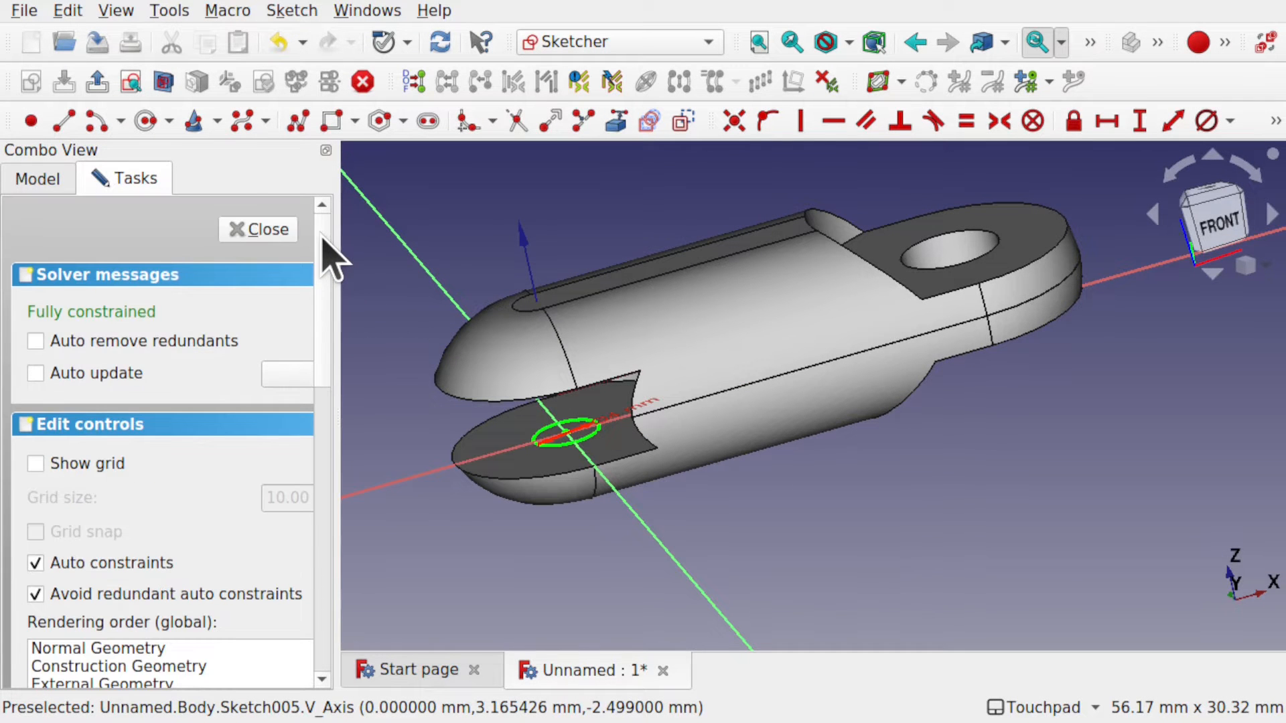
Close Sketch005 and pad its 4 mm circle with type To first to create Pad001.
{"action": "left_click", "coordinate": [263, 231]}
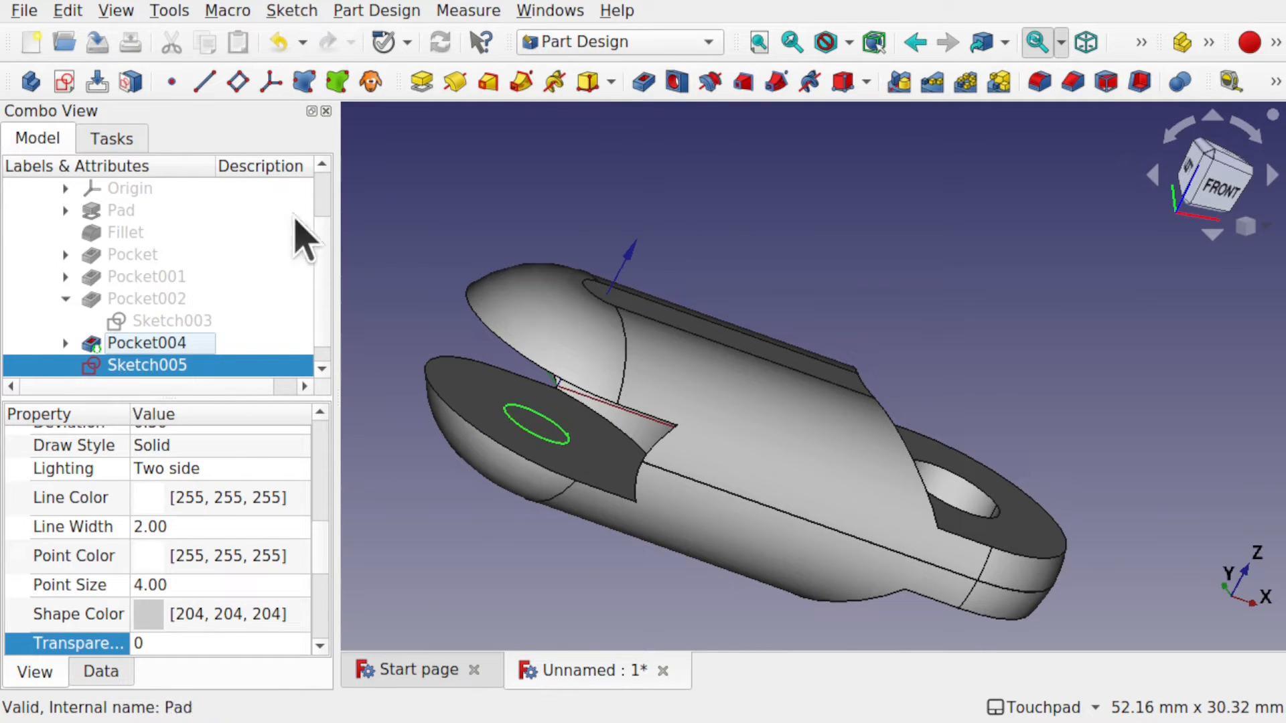
{"action": "left_click", "coordinate": [421, 81]}
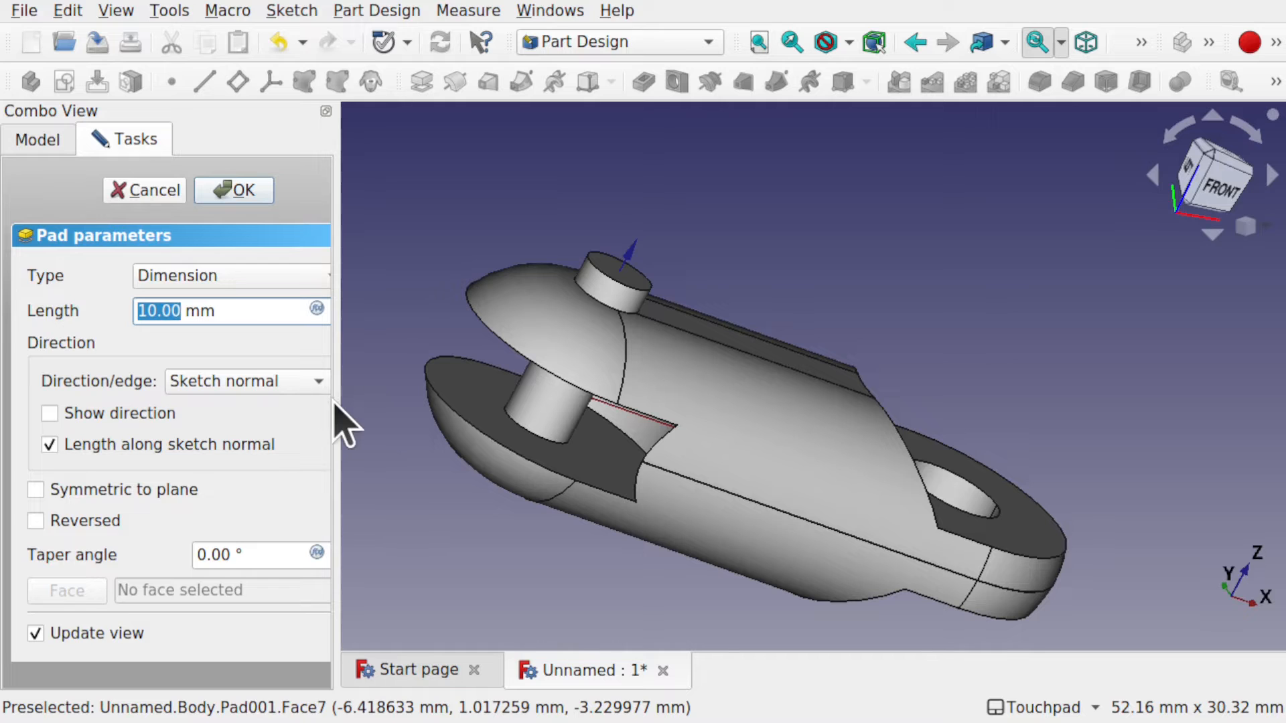
{"action": "left_click_drag", "start_coordinate": [337, 403], "coordinate": [440, 401]}
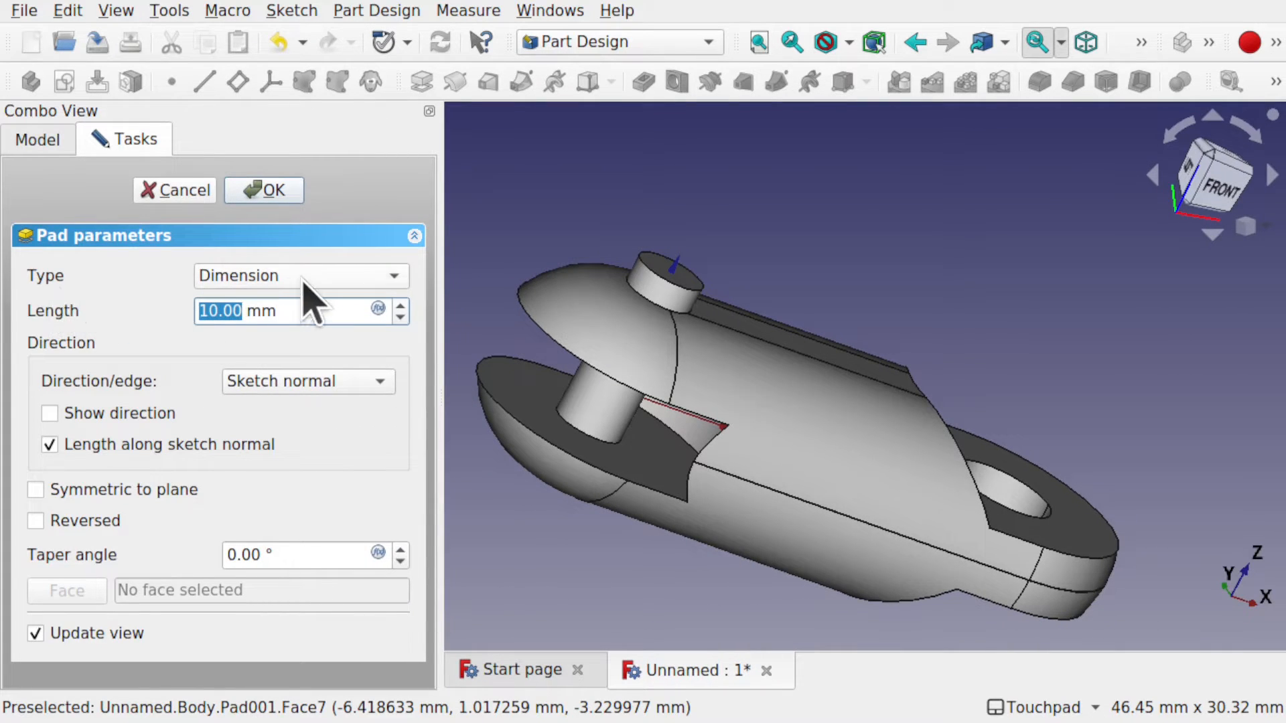
{"action": "left_click", "coordinate": [330, 274]}
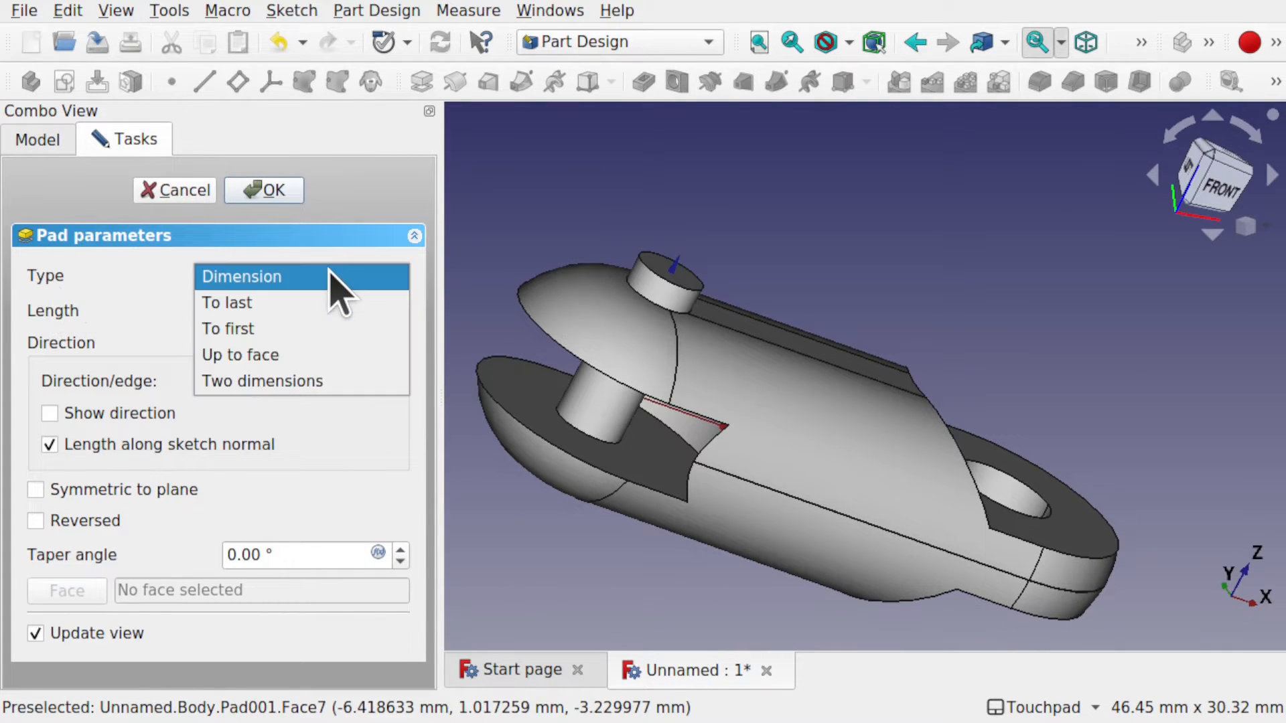
{"action": "left_click", "coordinate": [320, 335]}
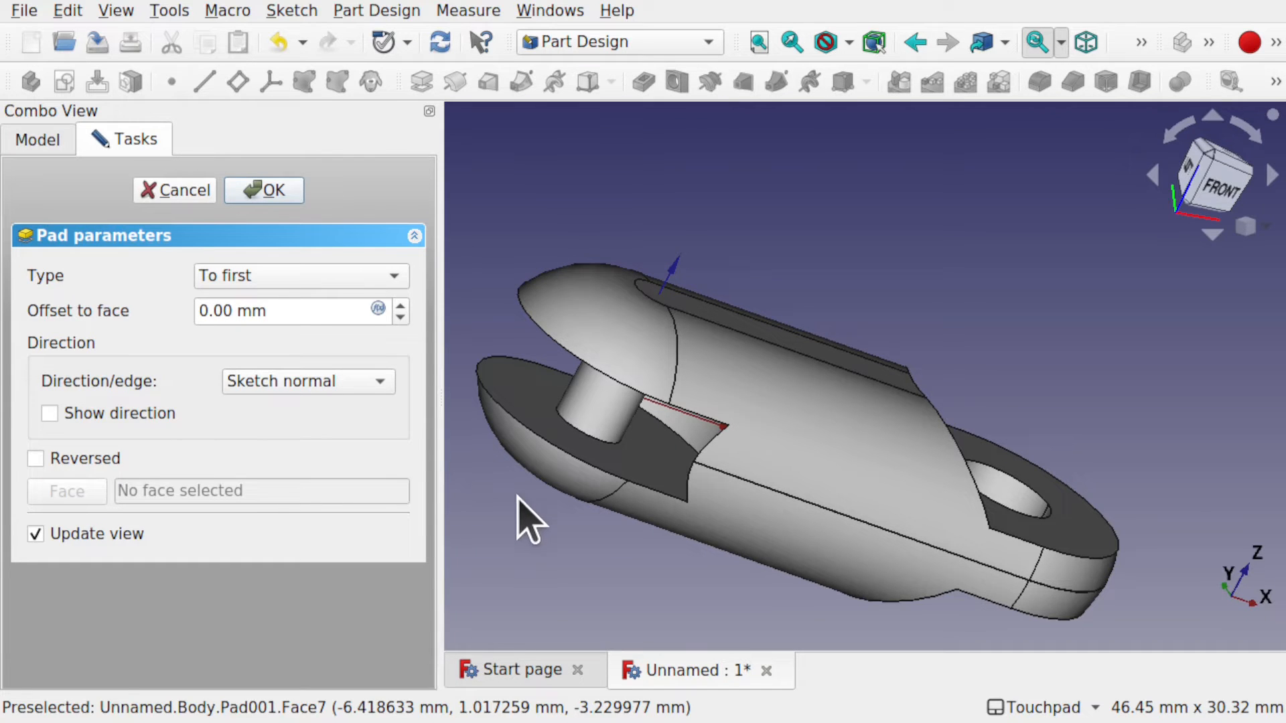
{"action": "left_click_drag", "start_coordinate": [610, 532], "coordinate": [748, 482], "text": "alt"}
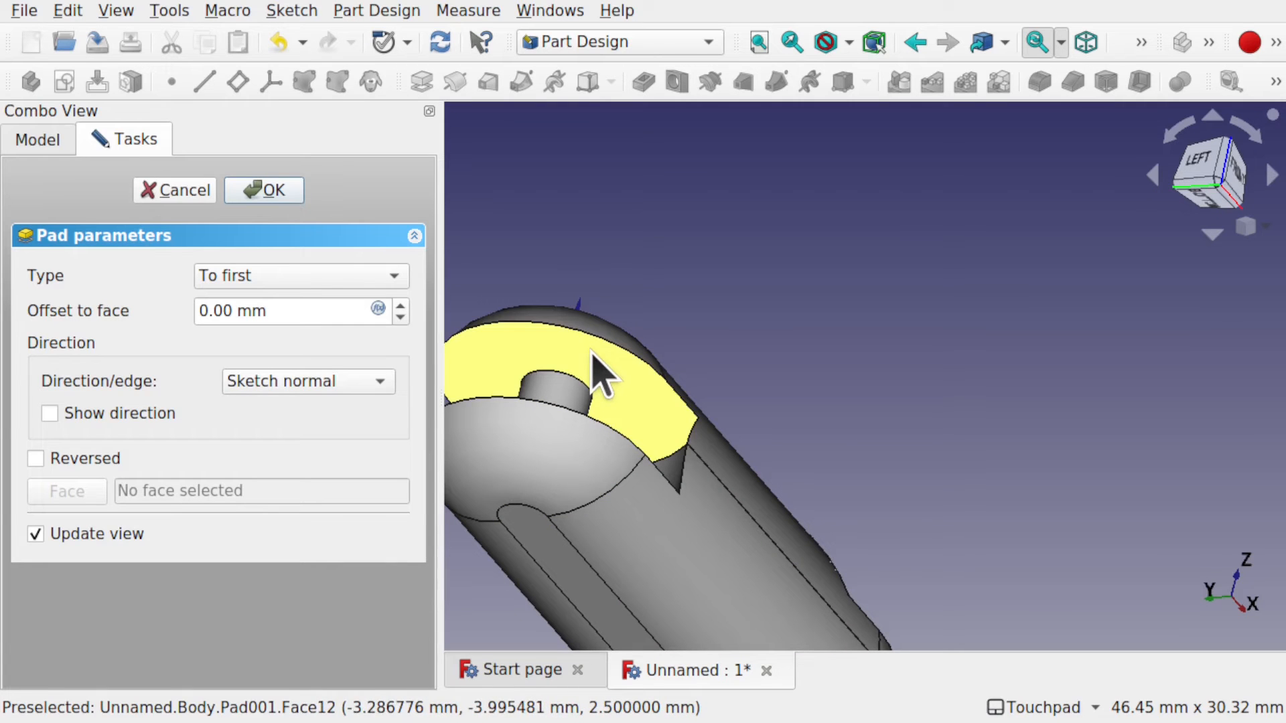
{"action": "left_click", "coordinate": [284, 192]}
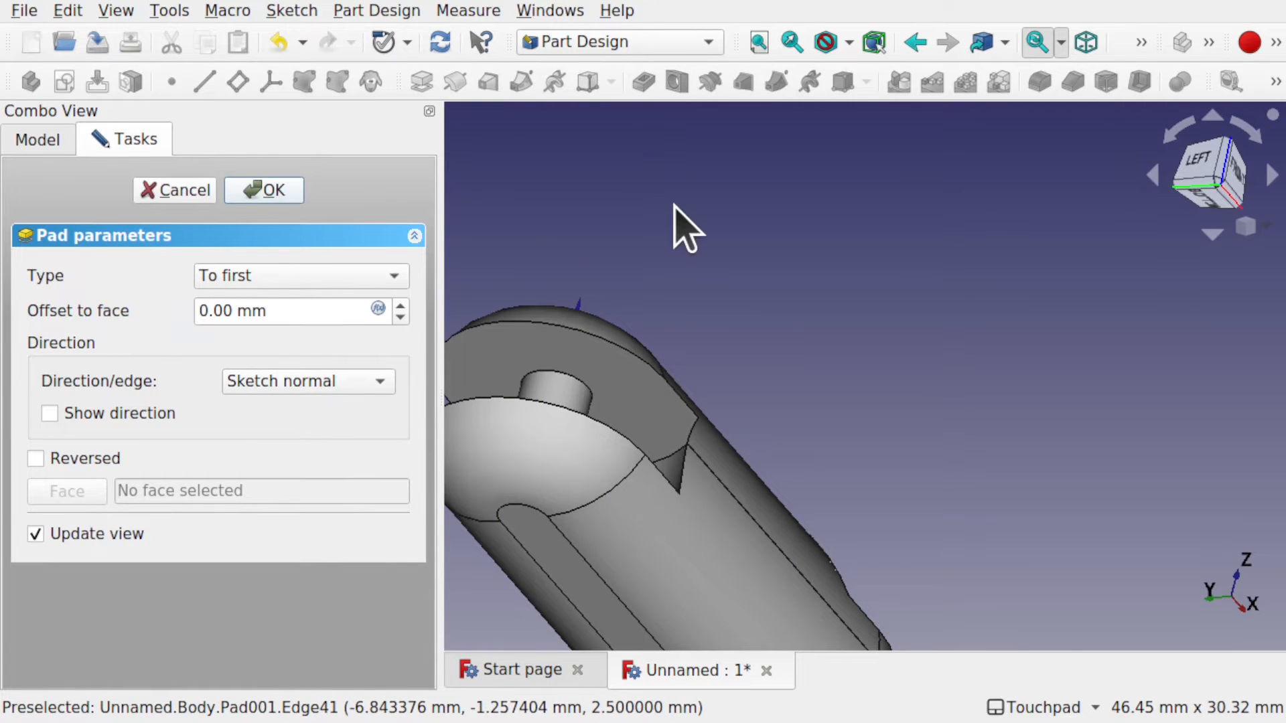
{"action": "left_click_drag", "start_coordinate": [723, 247], "coordinate": [516, 450], "text": "alt"}
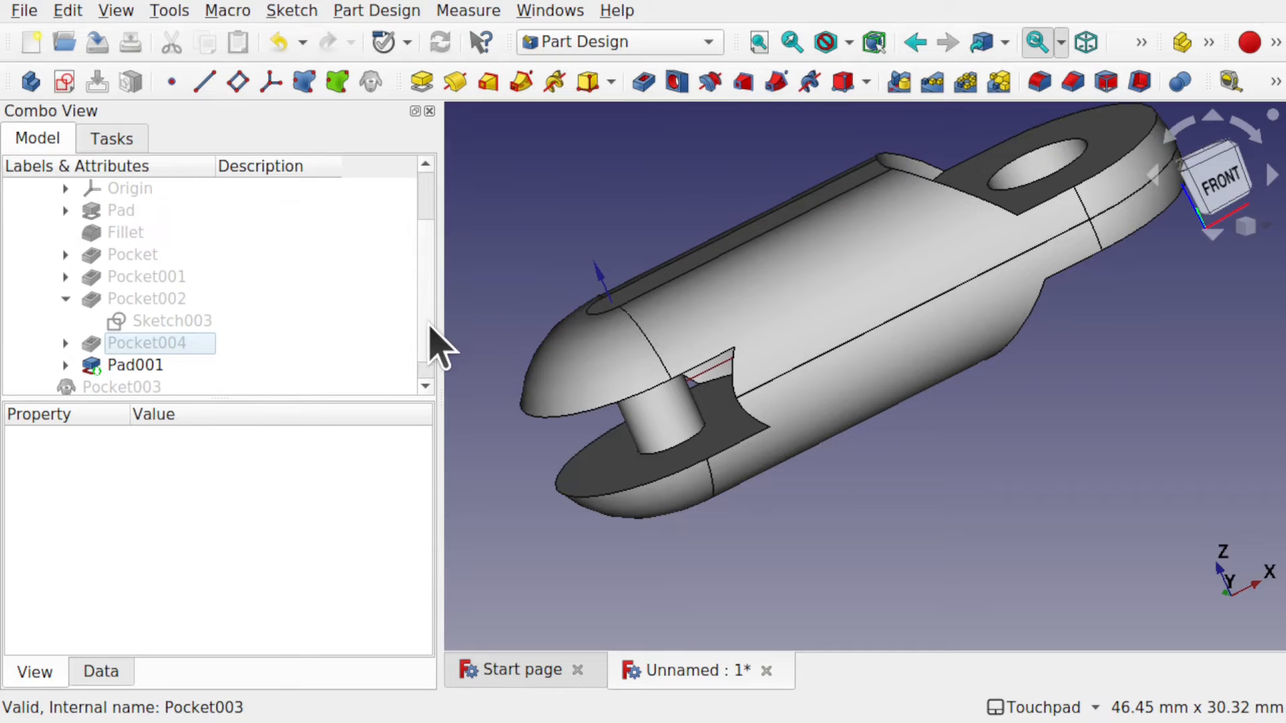
Select the Pocket003 clone, compare it with the original link, and show its Data properties.
{"action": "scroll", "coordinate": [435, 345], "scroll_direction": "down", "scroll_amount": 1}
{"action": "left_click", "coordinate": [106, 365]}
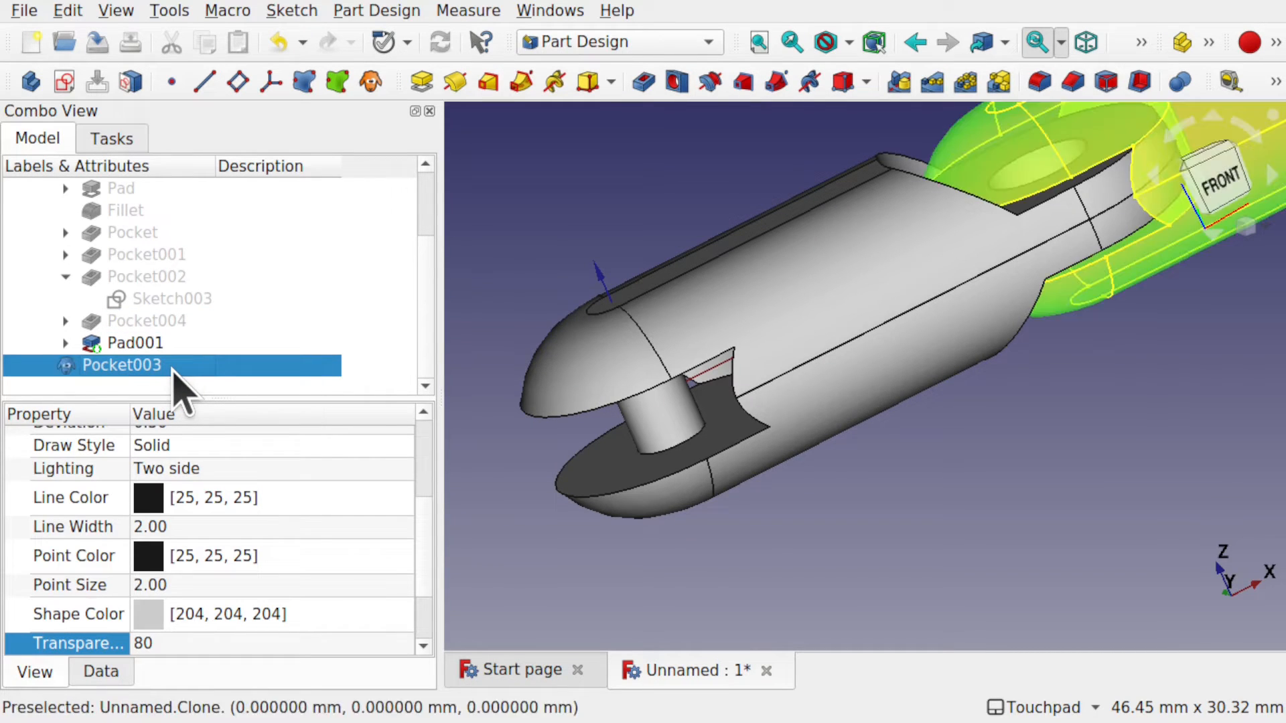
{"action": "middle_click_drag", "start_coordinate": [1070, 297], "coordinate": [1006, 485], "text": "shift"}
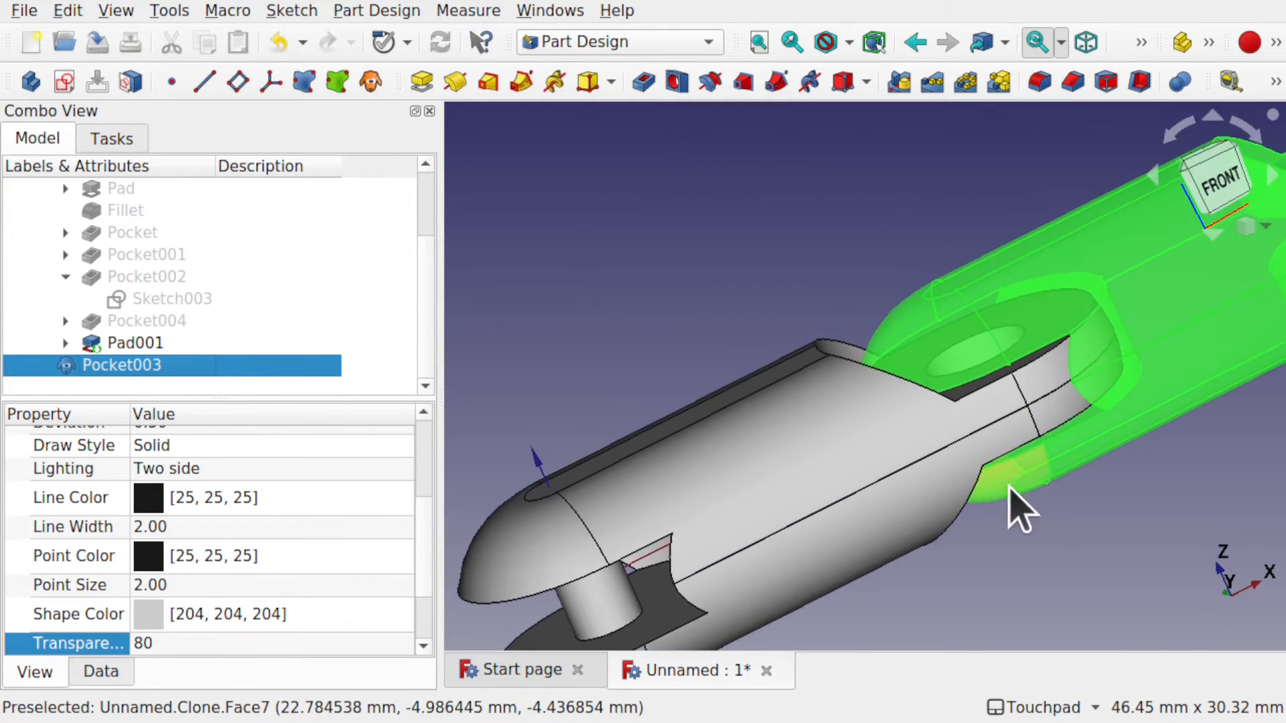
{"action": "left_click_drag", "start_coordinate": [948, 478], "coordinate": [845, 495], "text": "shift"}
{"action": "left_click", "coordinate": [1032, 616]}
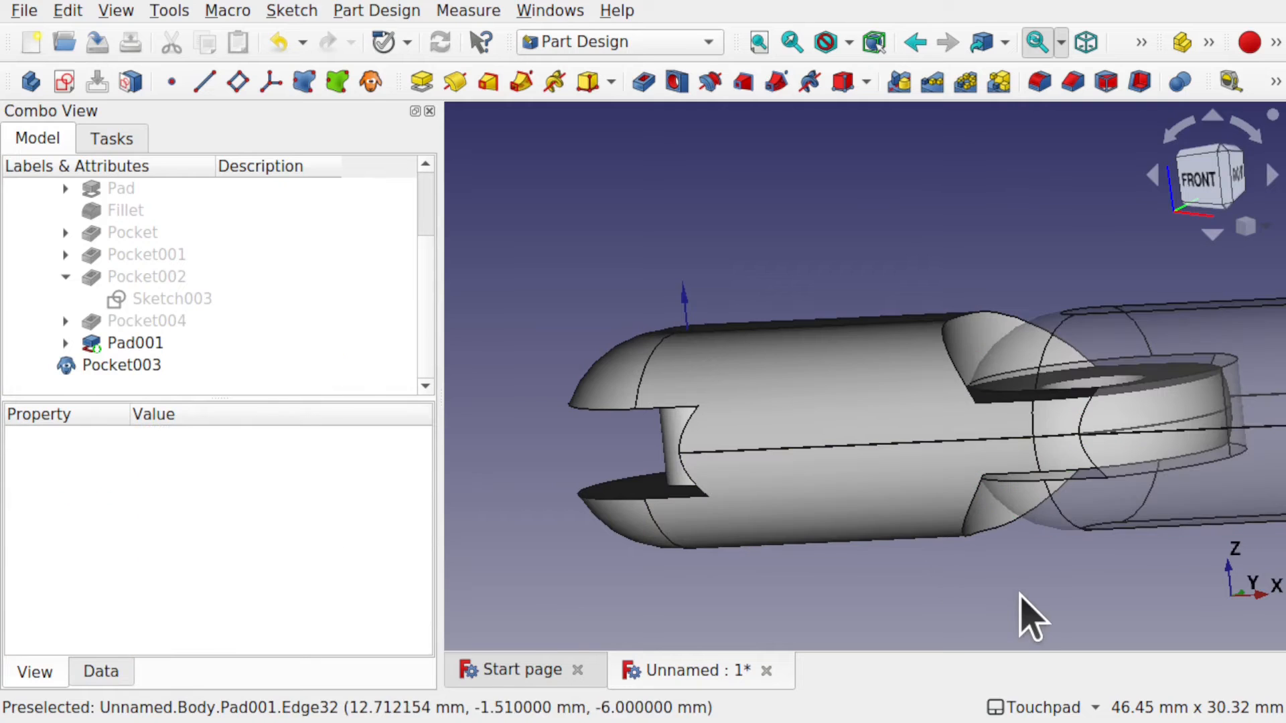
{"action": "left_click_drag", "start_coordinate": [1063, 557], "coordinate": [1131, 634], "text": "shift"}
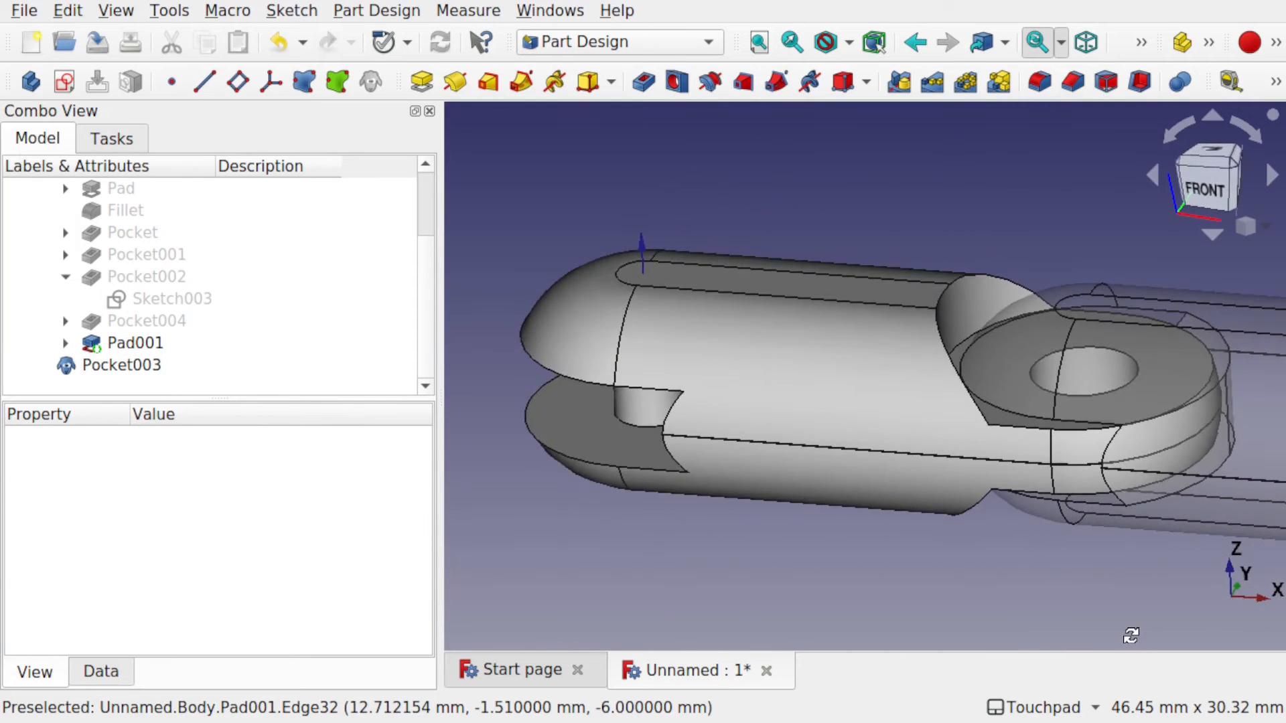
{"action": "middle_click_drag", "start_coordinate": [1085, 628], "coordinate": [756, 576], "text": "shift"}
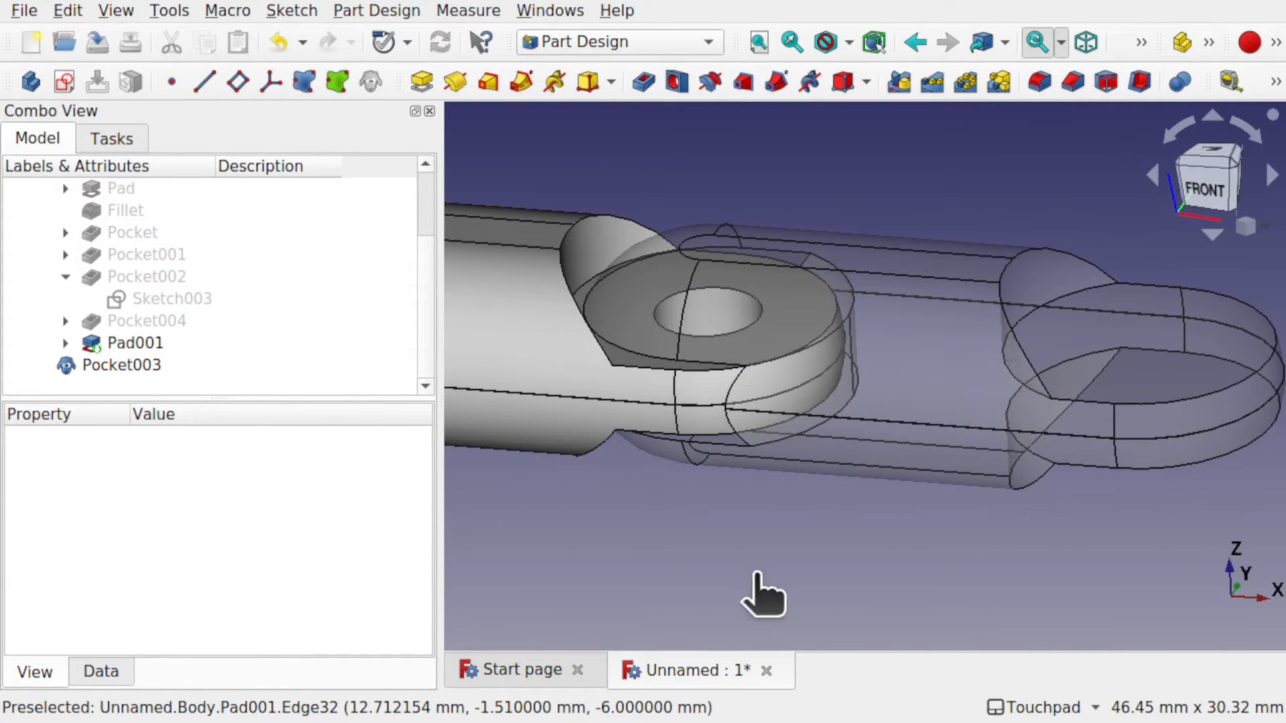
{"action": "mouse_move", "coordinate": [765, 429]}
{"action": "left_mouse_down", "text": "shift"}
{"action": "mouse_move", "coordinate": [732, 514]}
{"action": "mouse_move", "coordinate": [776, 417]}
{"action": "left_mouse_up", "text": "shift"}
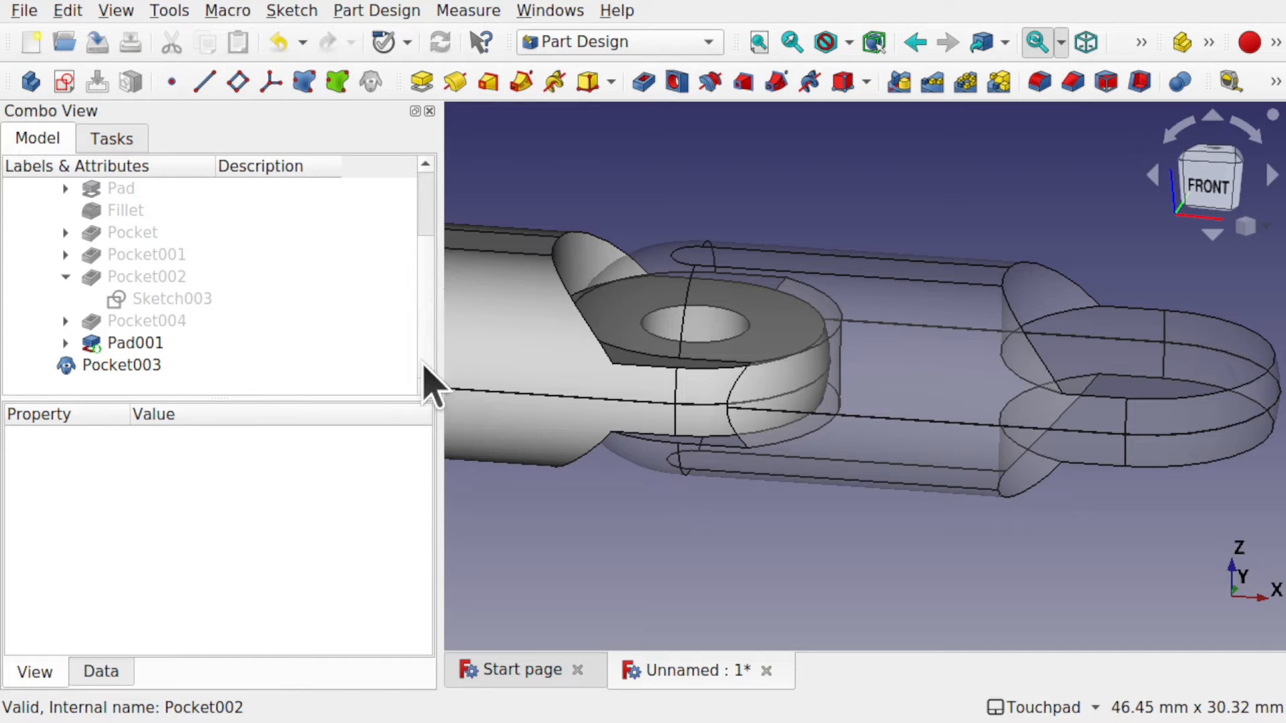
{"action": "scroll", "coordinate": [426, 347], "scroll_direction": "up", "scroll_amount": 2}
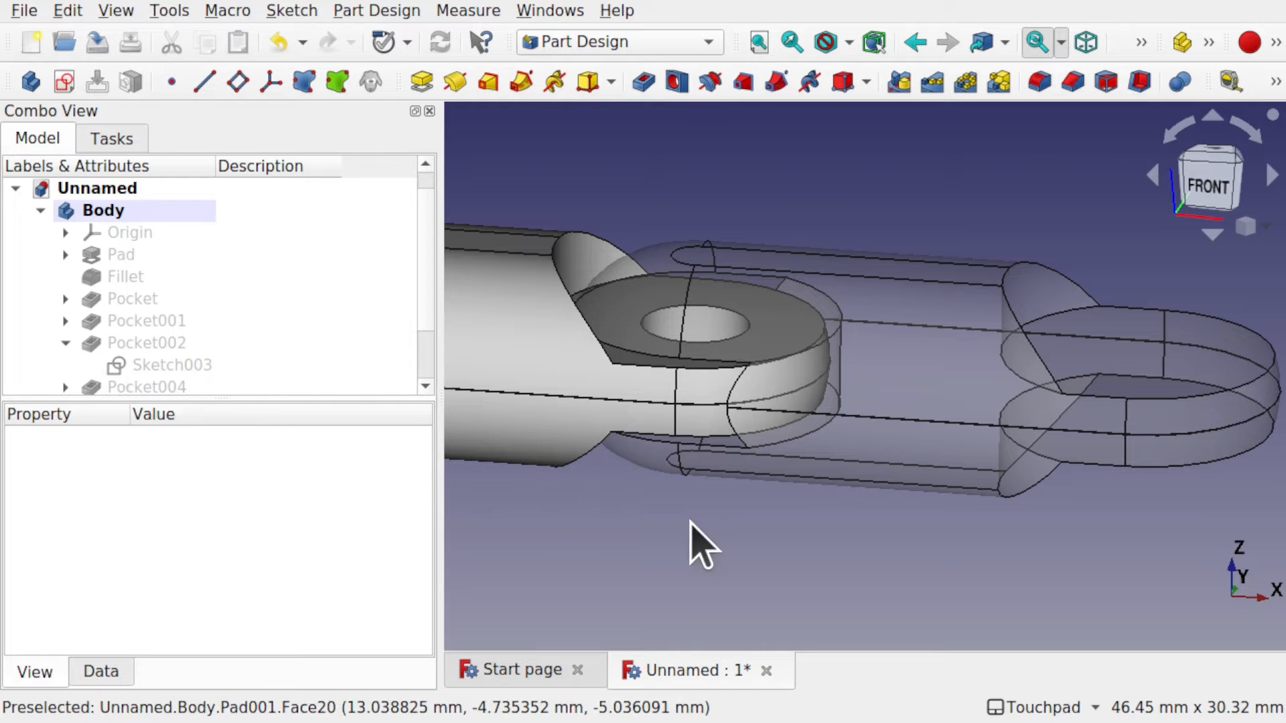
{"action": "mouse_move", "coordinate": [781, 452]}
{"action": "left_mouse_down", "text": "alt"}
{"action": "mouse_move", "coordinate": [803, 565]}
{"action": "mouse_move", "coordinate": [851, 516]}
{"action": "left_mouse_up", "text": "alt"}
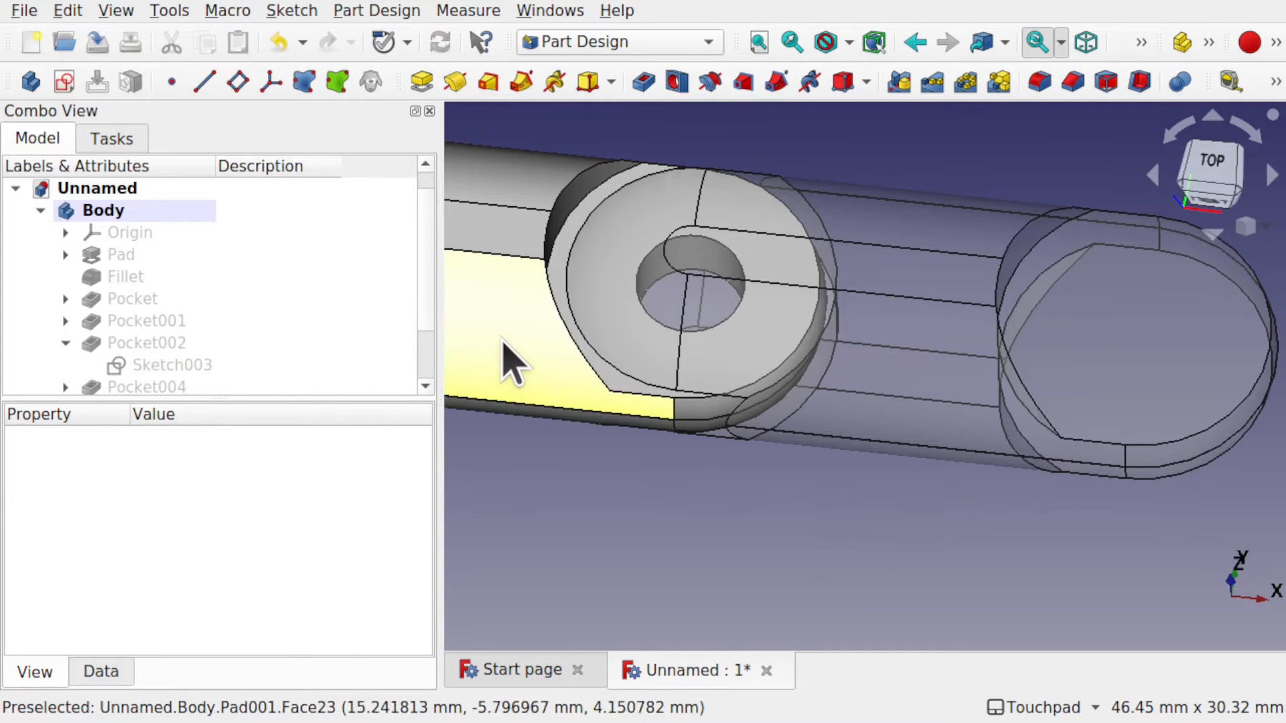
{"action": "left_click_drag", "start_coordinate": [426, 297], "coordinate": [429, 368]}
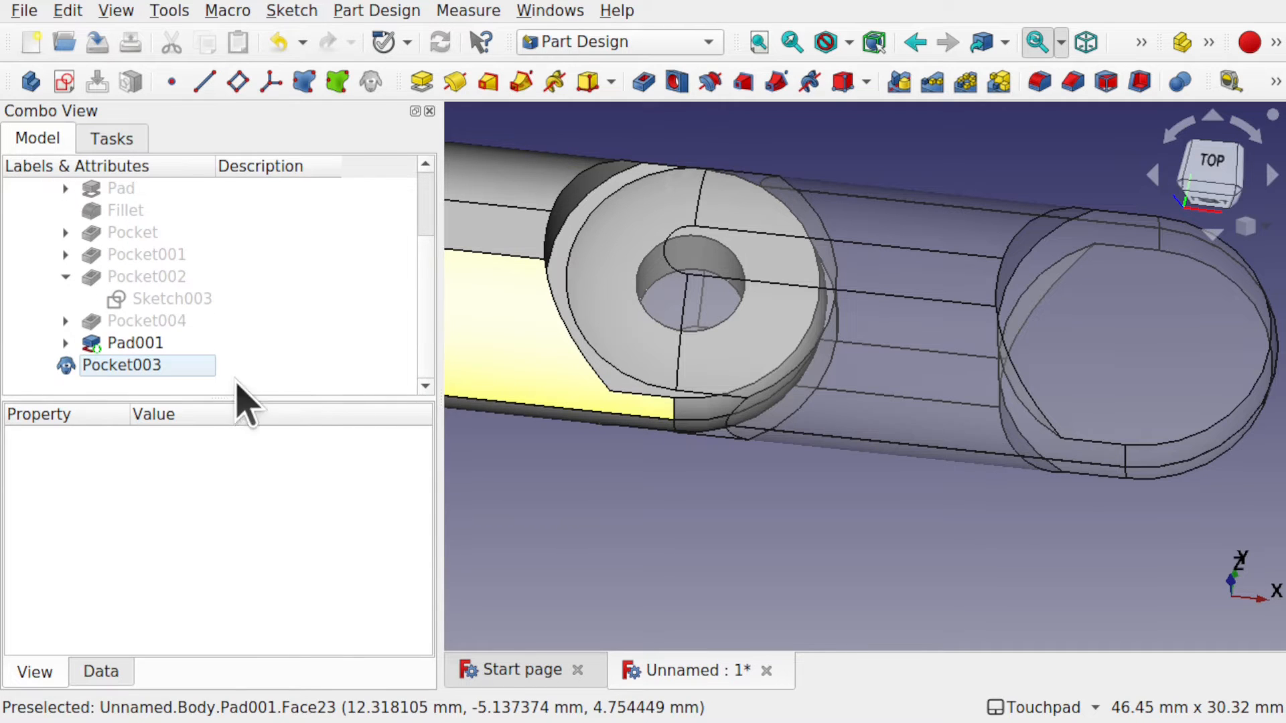
{"action": "left_click", "coordinate": [129, 367]}
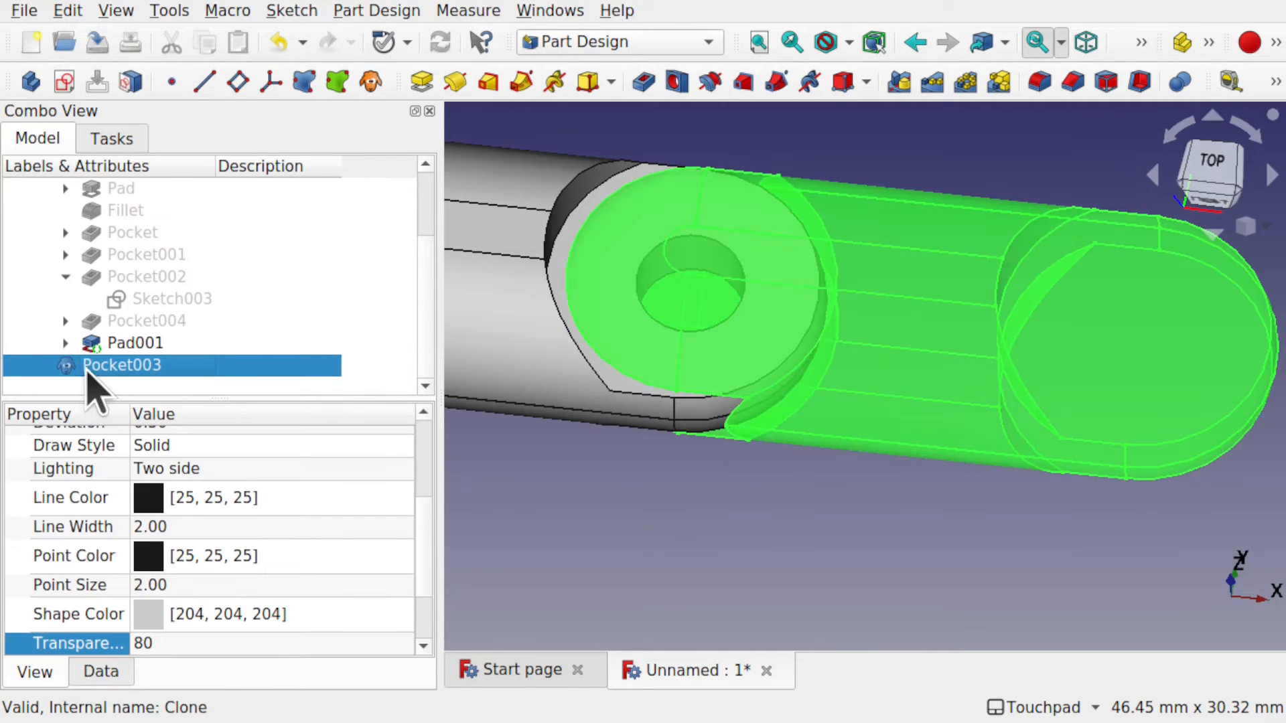
{"action": "left_click", "coordinate": [103, 670]}
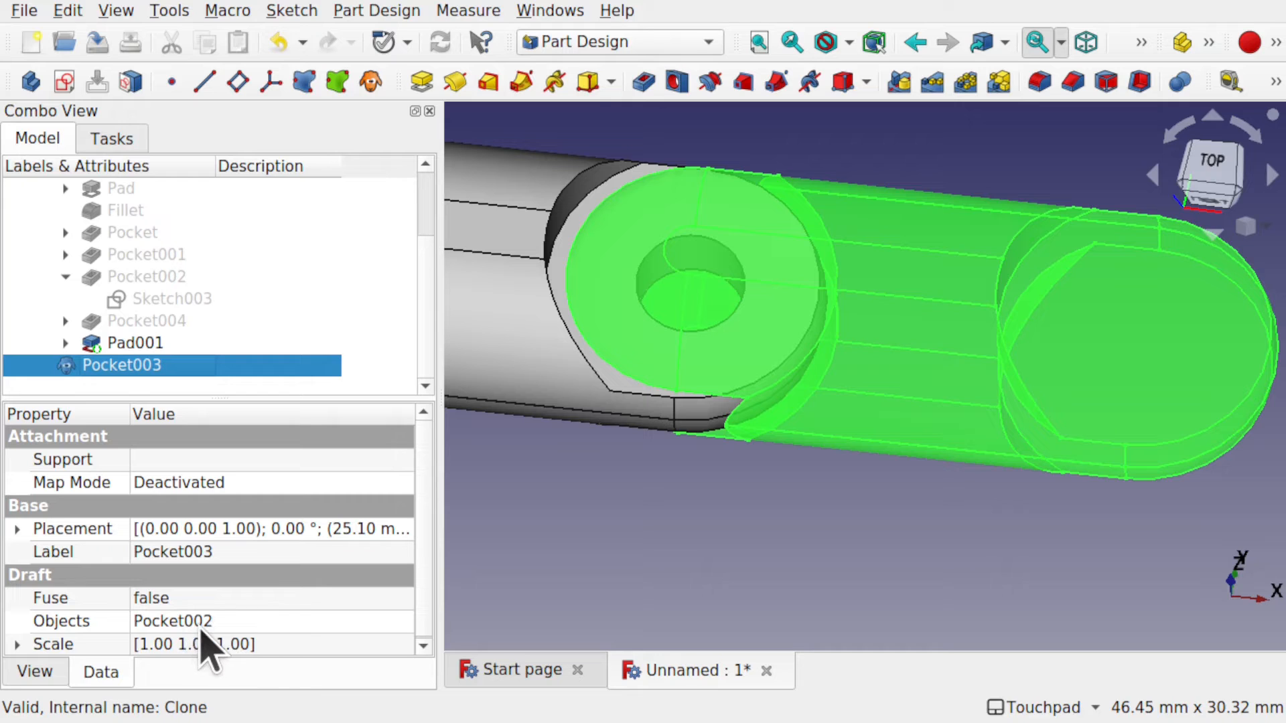
Replace Pocket002 with Pad001 in the clone's Objects property via the Link dialog.
{"action": "left_click", "coordinate": [380, 616]}
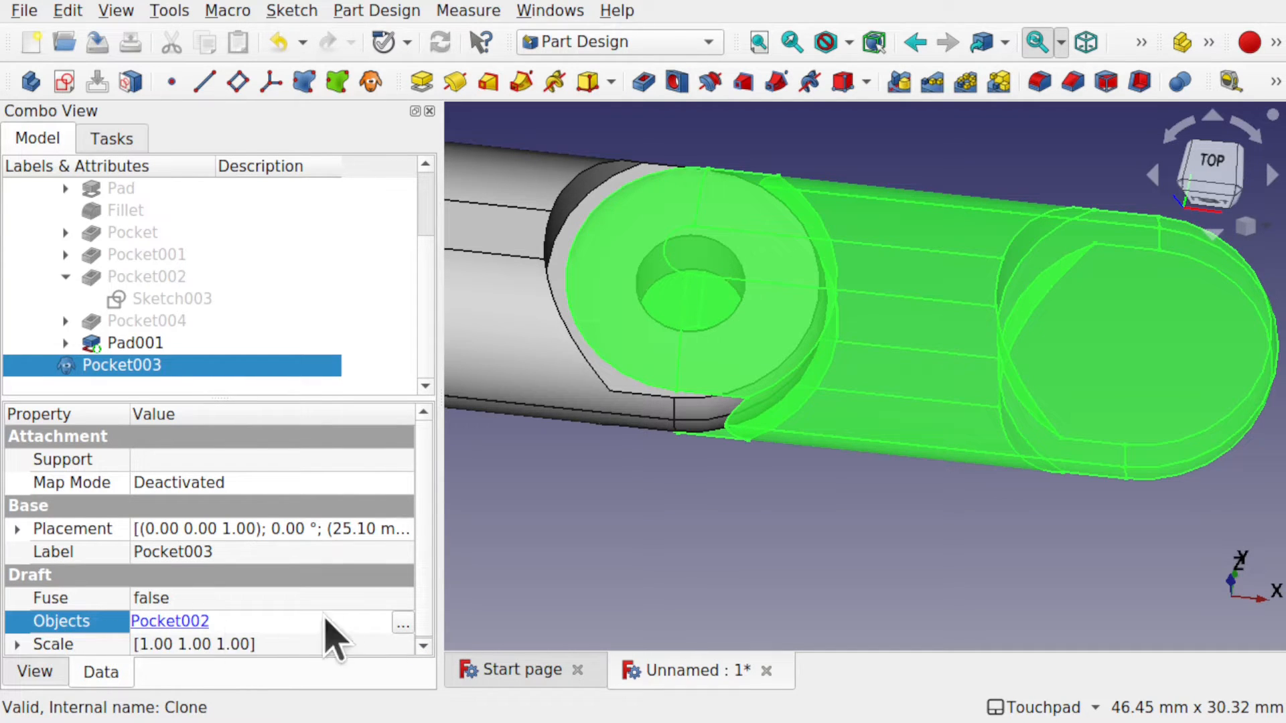
{"action": "left_click", "coordinate": [400, 624]}
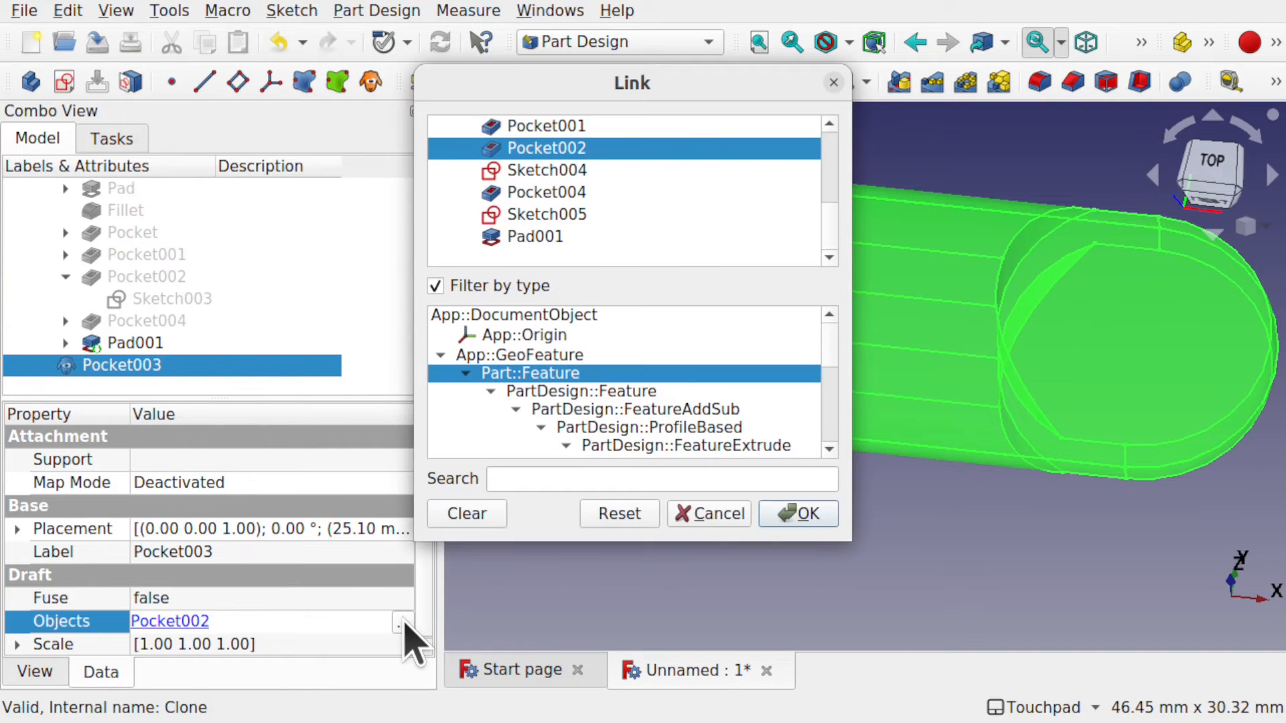
{"action": "left_click", "coordinate": [487, 520]}
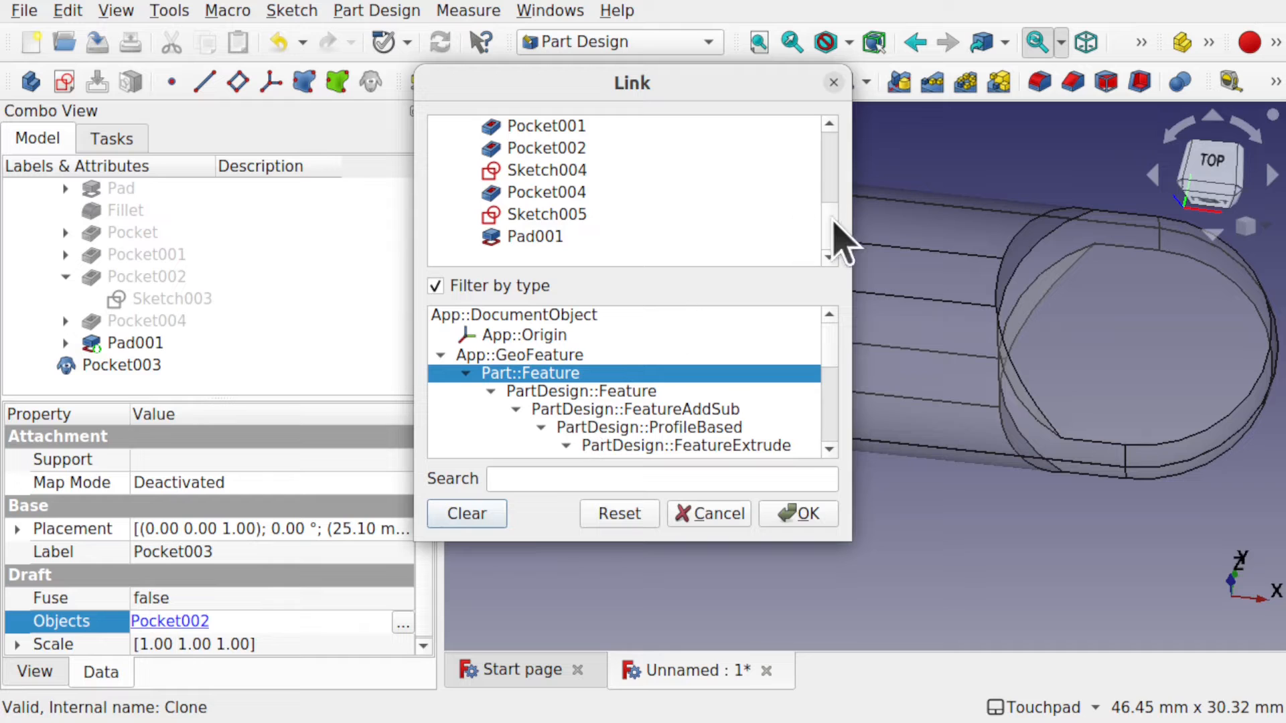
{"action": "mouse_move", "coordinate": [832, 224]}
{"action": "left_mouse_down"}
{"action": "mouse_move", "coordinate": [841, 149]}
{"action": "mouse_move", "coordinate": [836, 253]}
{"action": "left_mouse_up"}
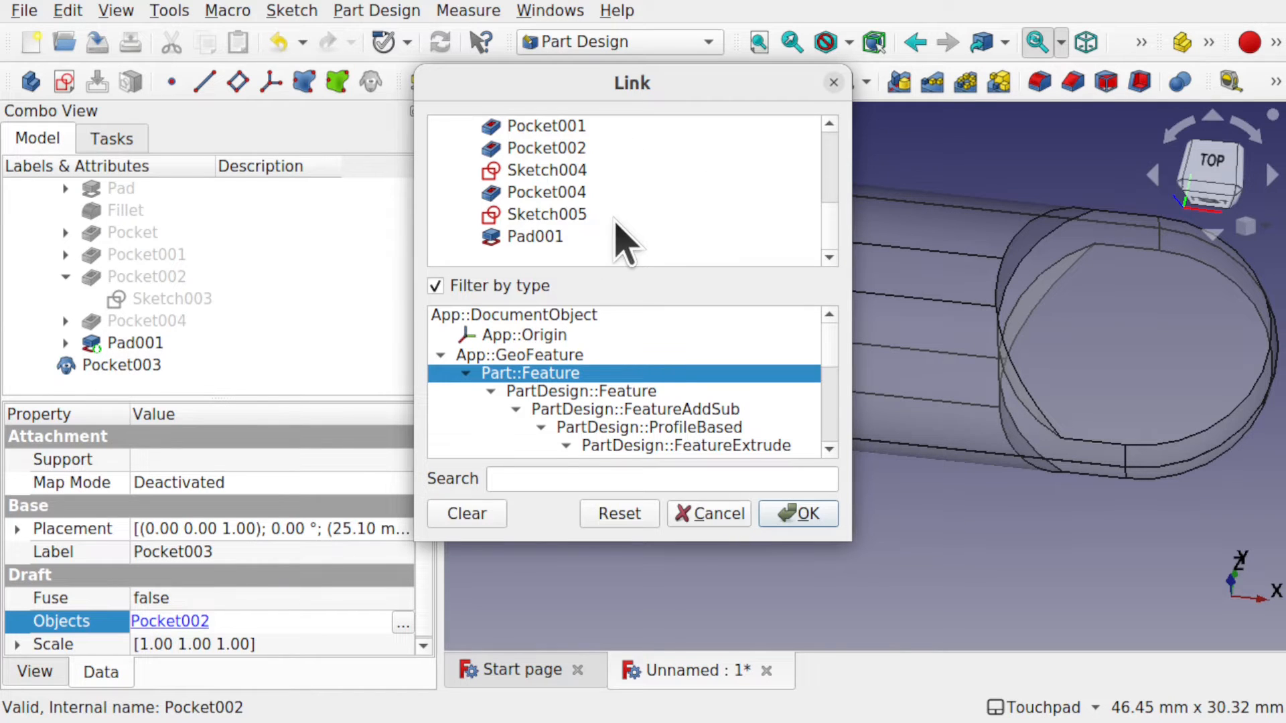
{"action": "left_click", "coordinate": [524, 234]}
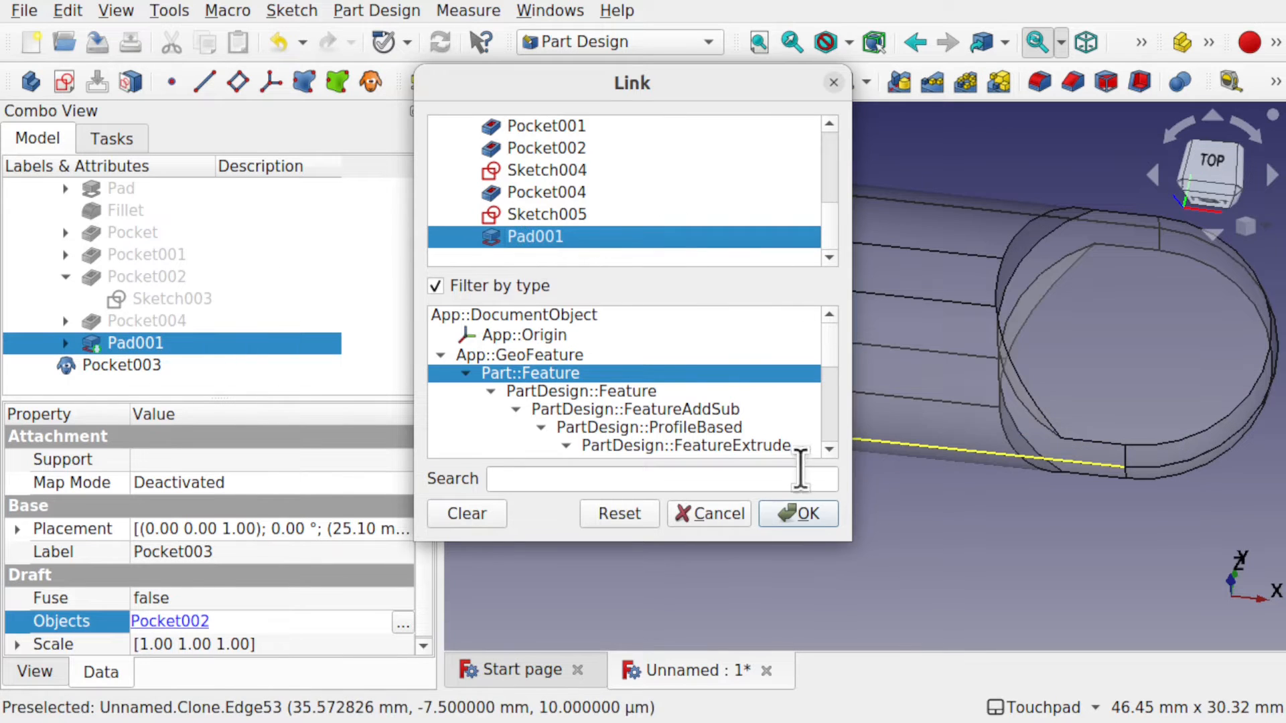
{"action": "left_click", "coordinate": [806, 514]}
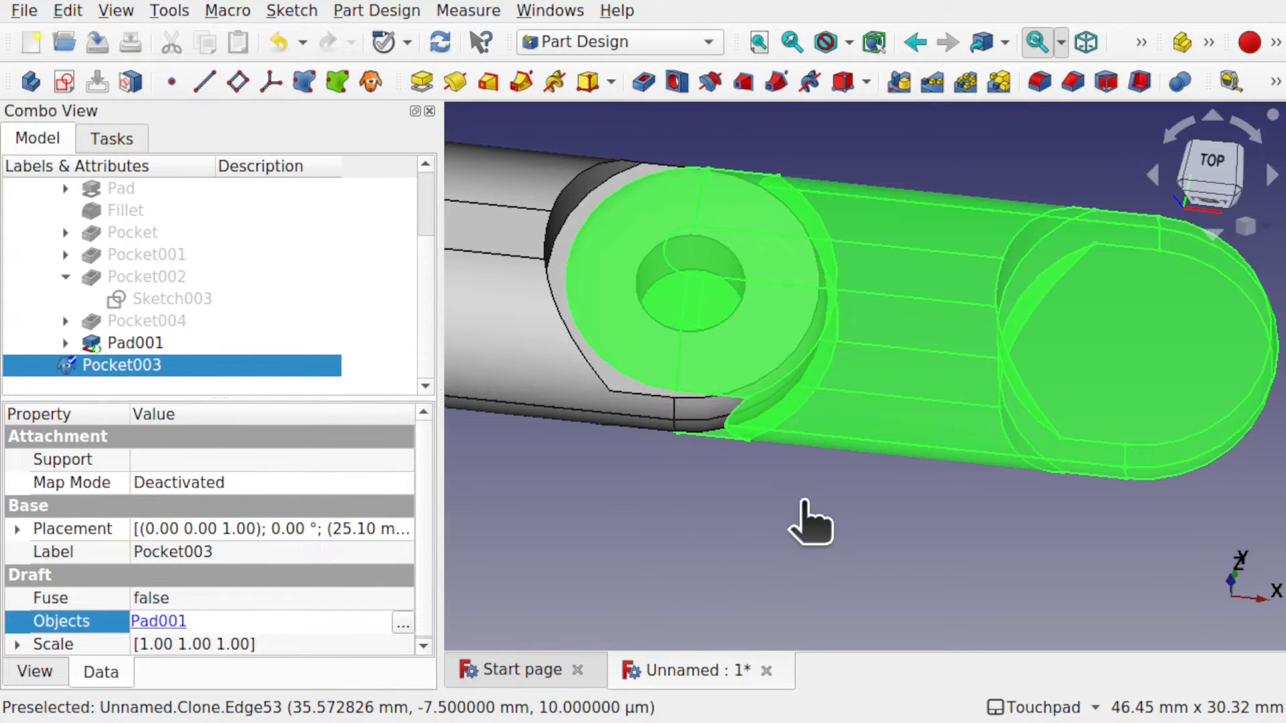
{"action": "left_click", "coordinate": [802, 506]}
Inspect the clone from several angles, then delete Pocket003 from the model tree.
{"action": "middle_click_drag", "start_coordinate": [802, 505], "coordinate": [985, 489]}
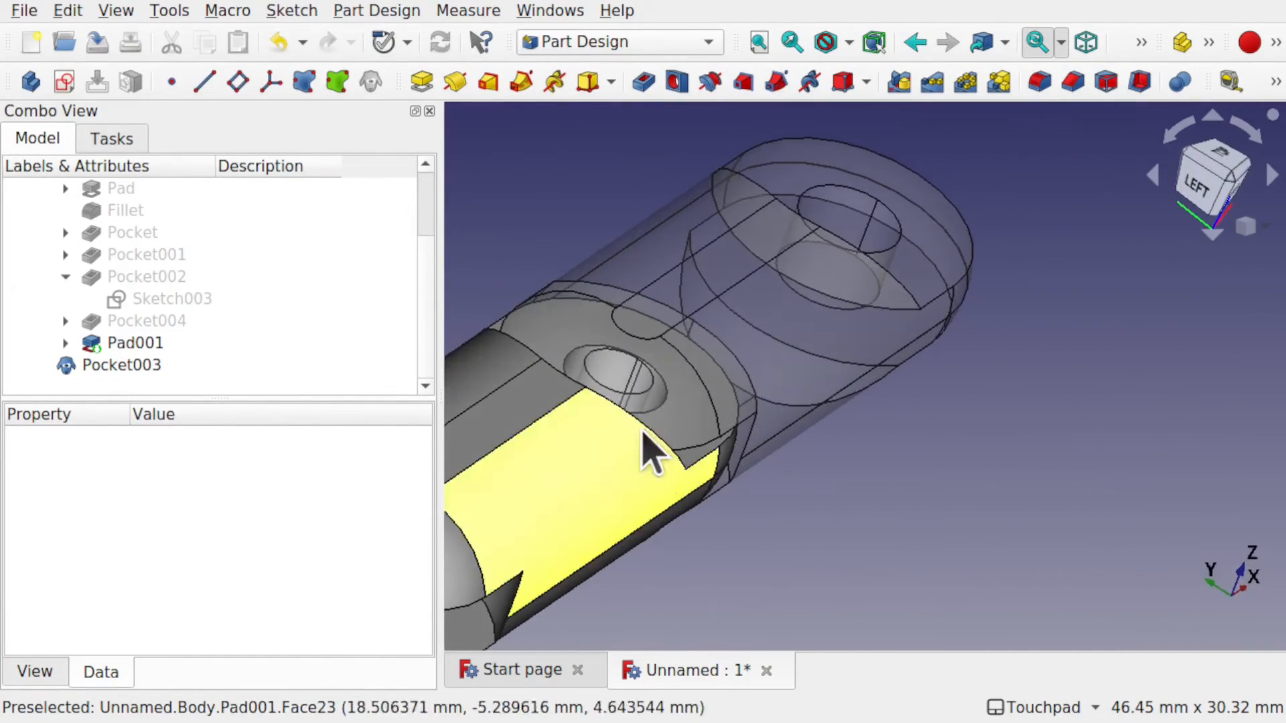
{"action": "middle_click_drag", "start_coordinate": [645, 371], "coordinate": [568, 389]}
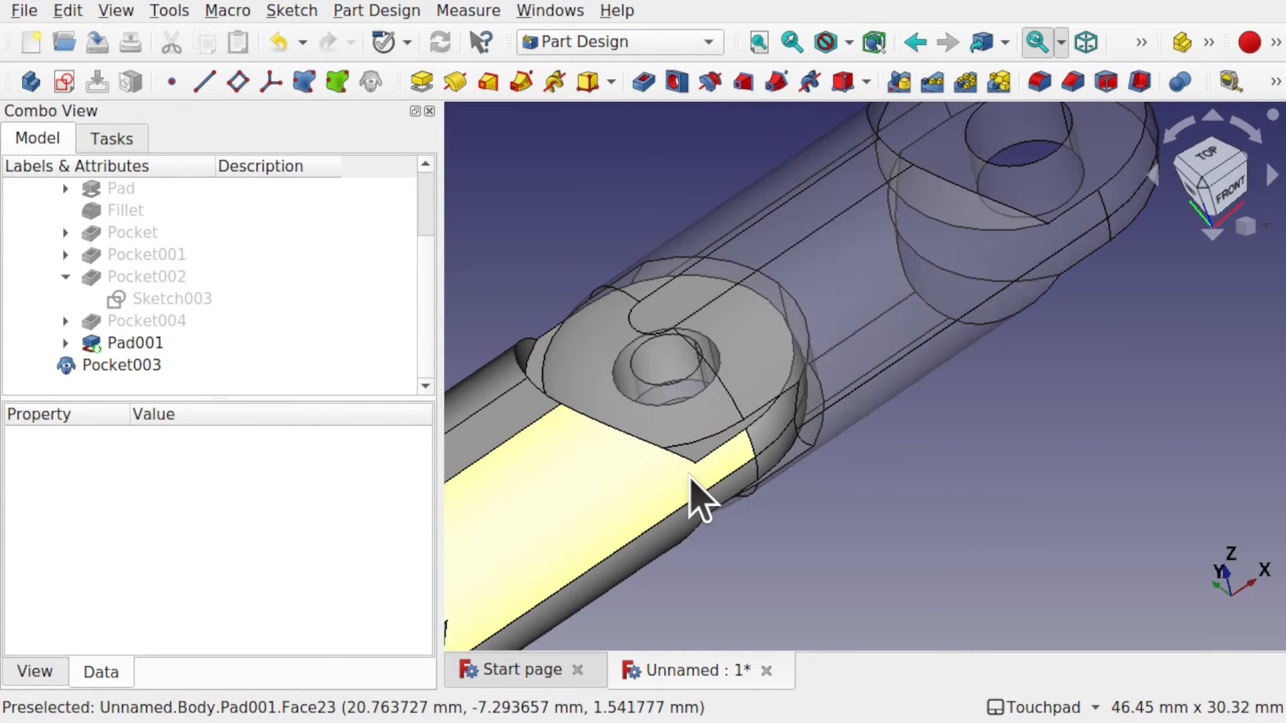
{"action": "middle_click_drag", "start_coordinate": [817, 477], "coordinate": [632, 468]}
{"action": "scroll", "coordinate": [716, 386], "scroll_direction": "down", "scroll_amount": 6}
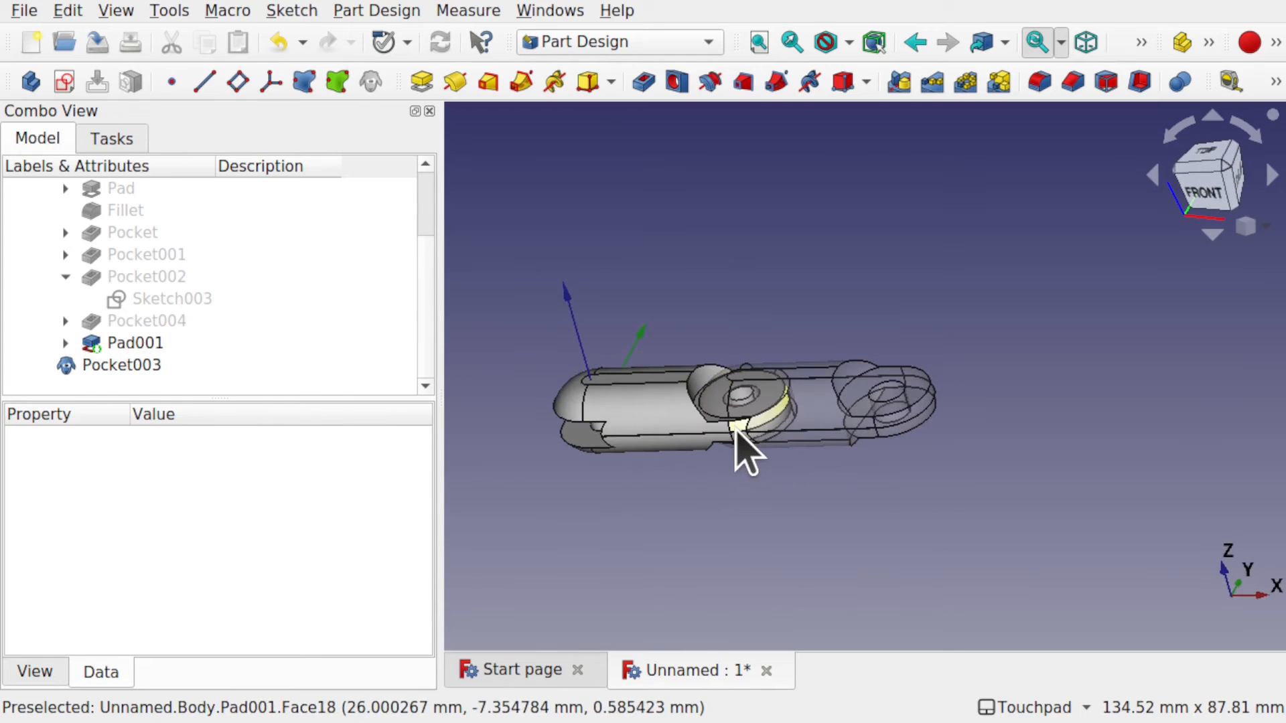
{"action": "left_click", "coordinate": [140, 367]}
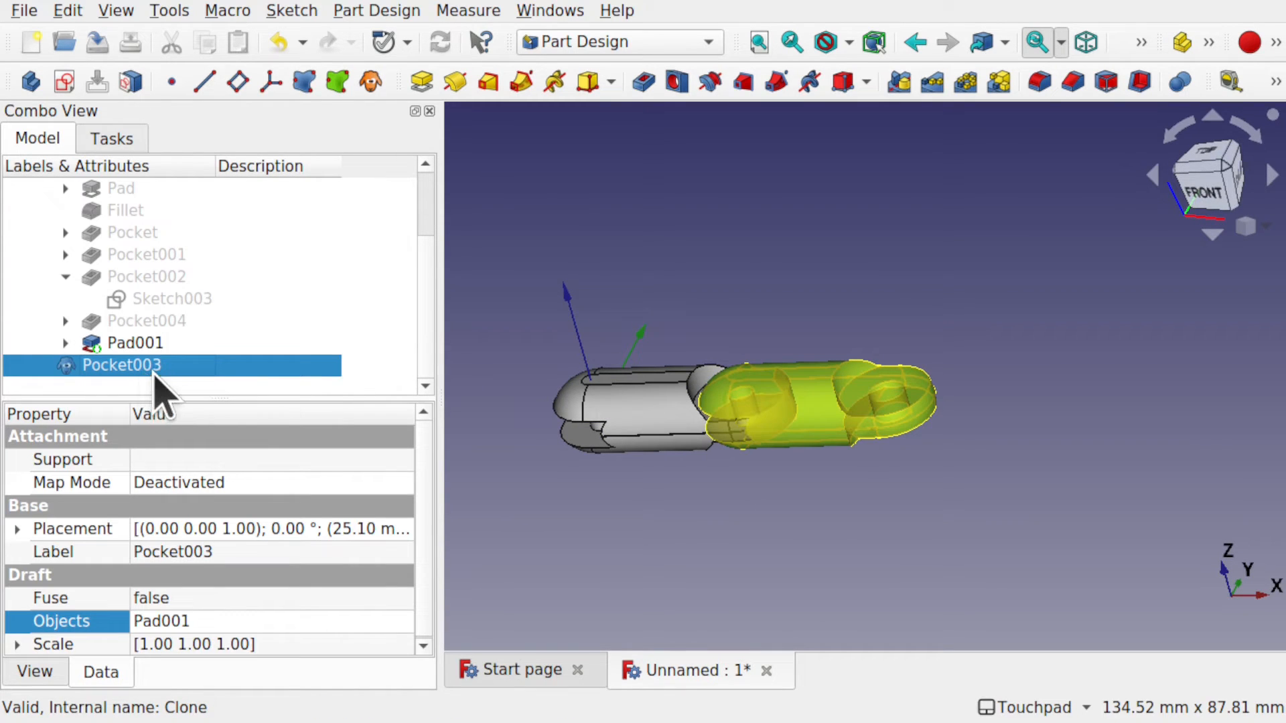
{"action": "key", "text": "Delete"}
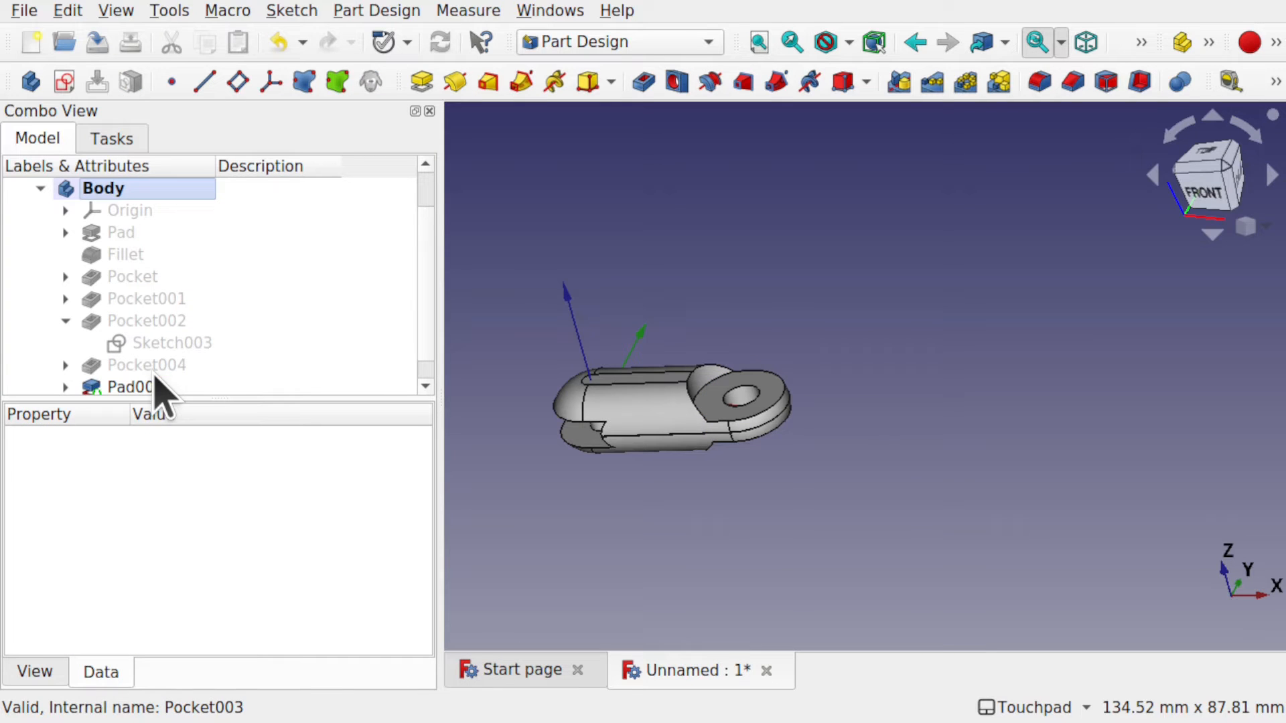
{"action": "scroll", "coordinate": [639, 509], "scroll_direction": "up", "scroll_amount": 5}
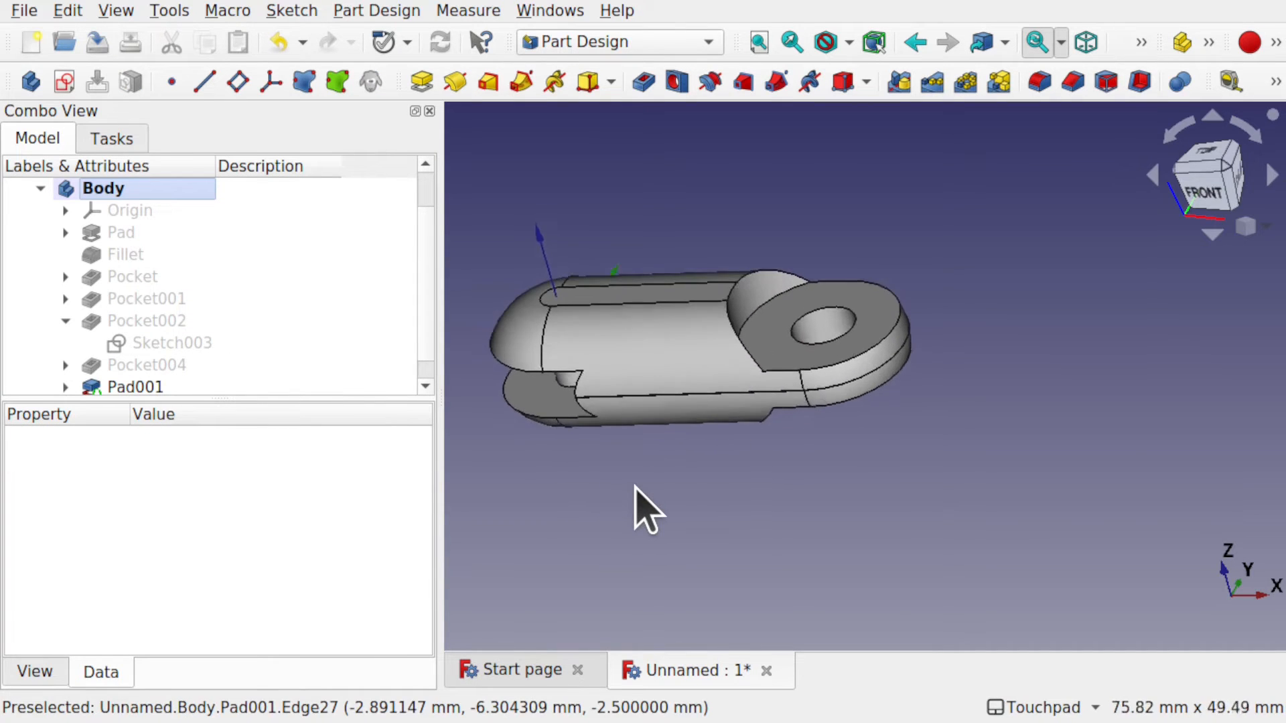
From Save As, create a new folder named A2PlusDemo in the home folder.
{"action": "left_click", "coordinate": [24, 11]}
{"action": "left_click", "coordinate": [81, 182]}
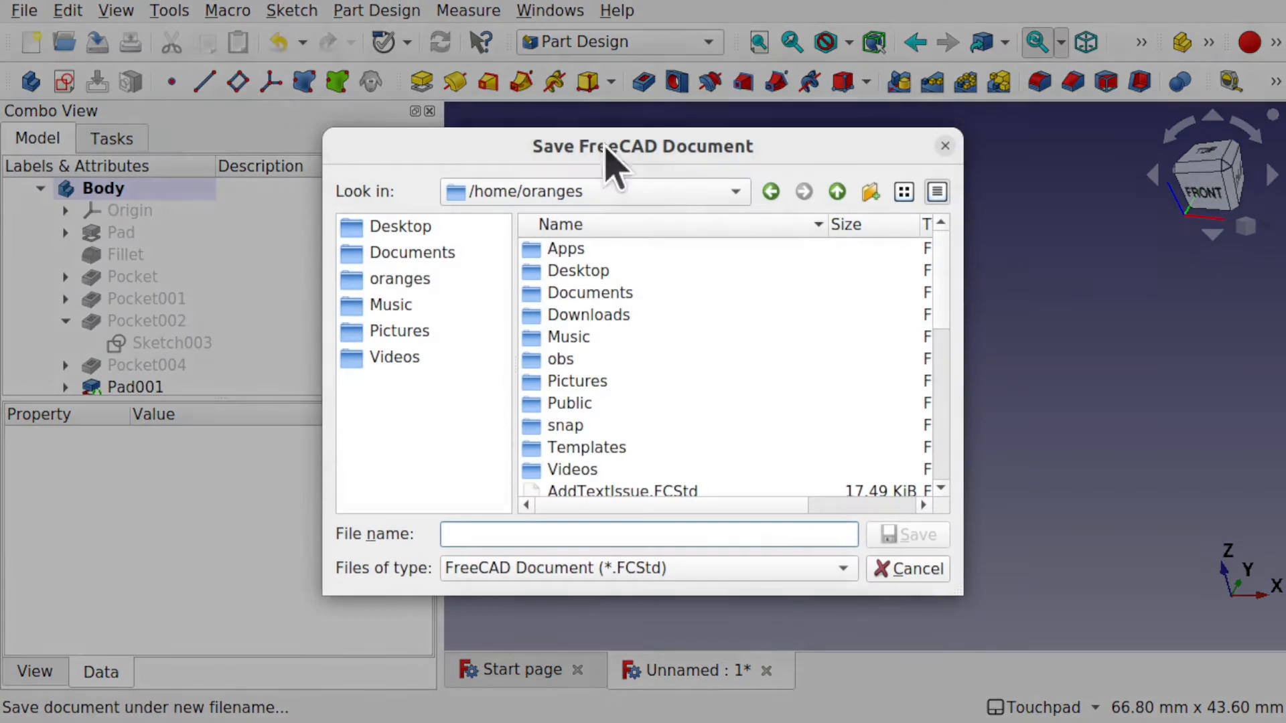
{"action": "left_click", "coordinate": [870, 193]}
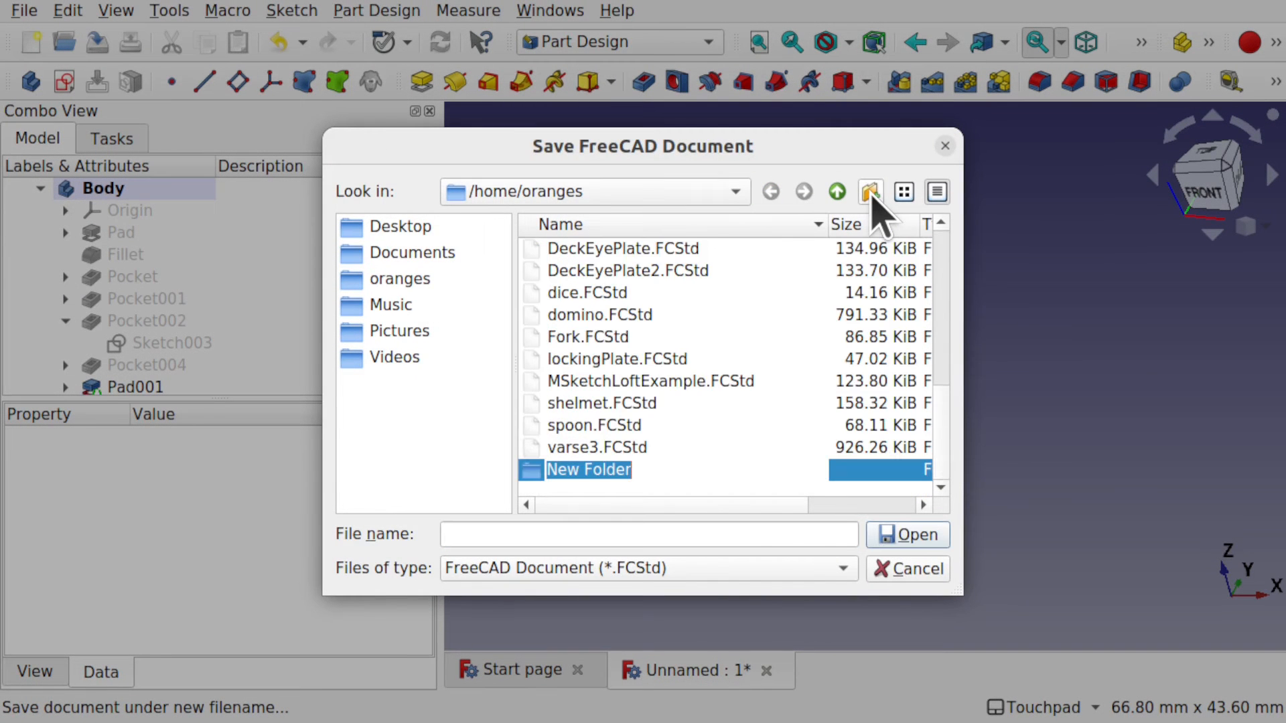
{"action": "left_click", "coordinate": [622, 470]}
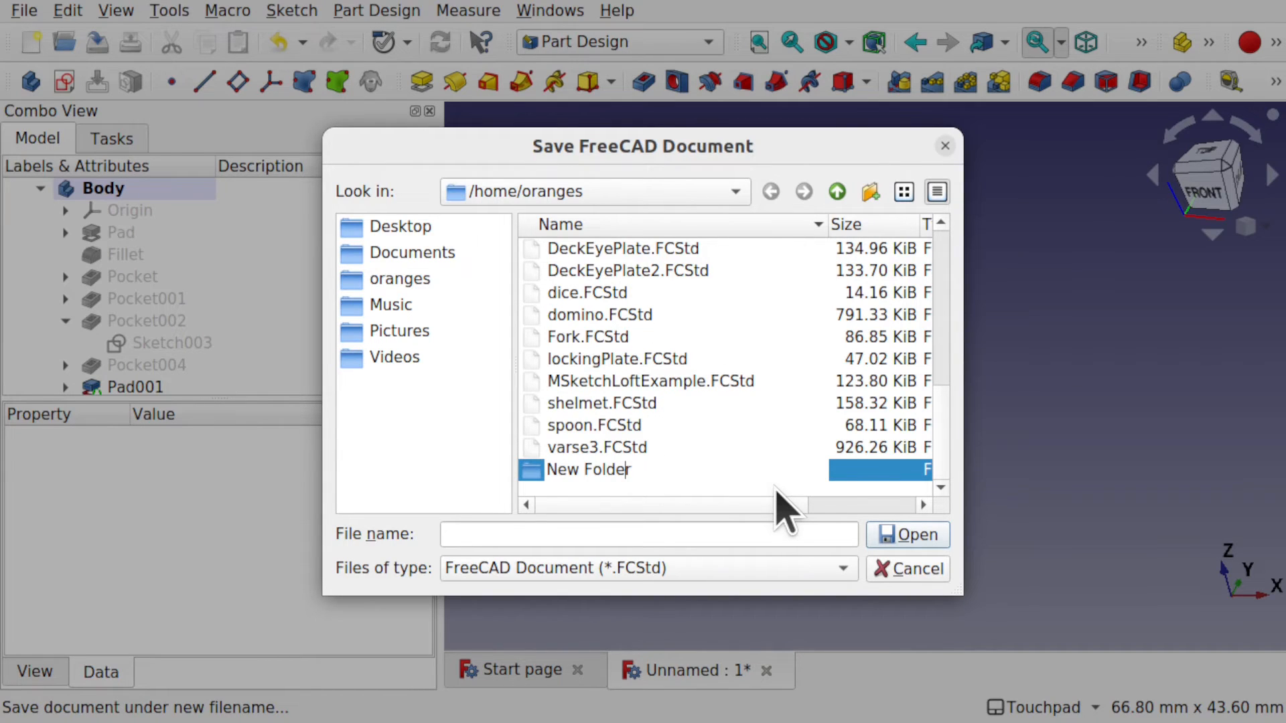
{"action": "key", "text": "ctrl+a"}
{"action": "type", "text": "A2P"}
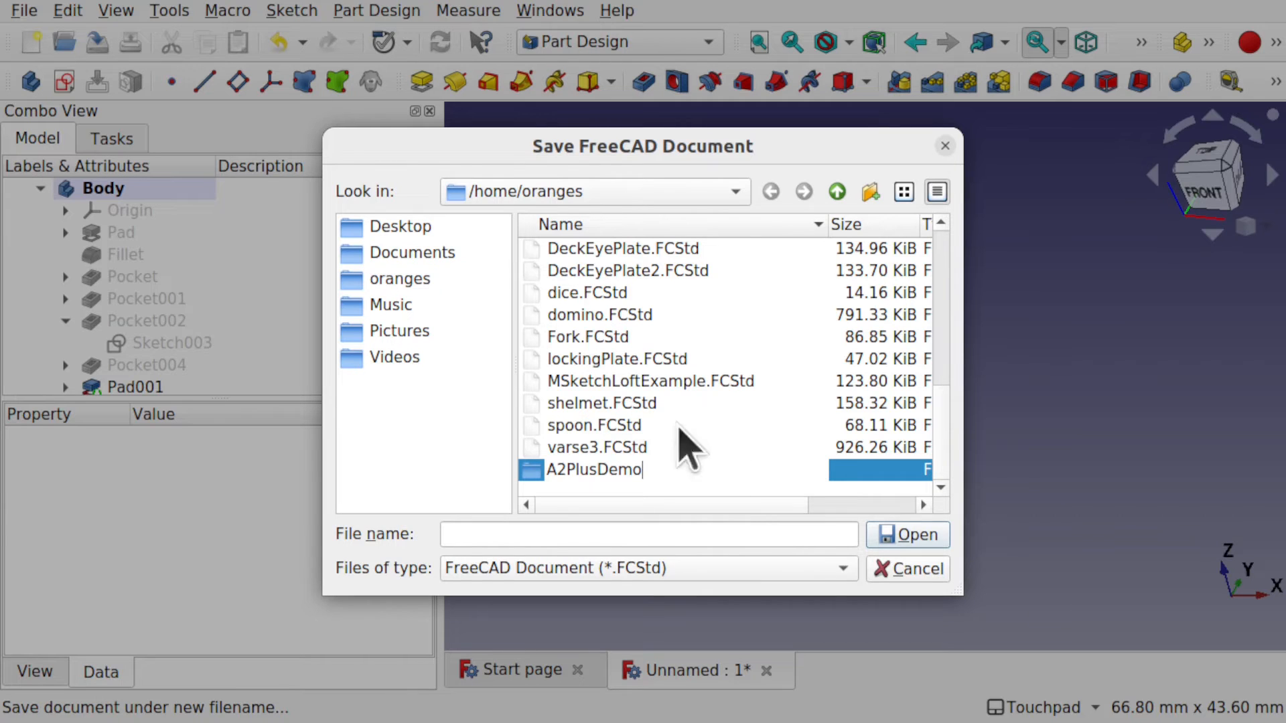
Open the A2PlusDemo folder and save the chain link there as Link.
{"action": "double_click", "coordinate": [526, 470]}
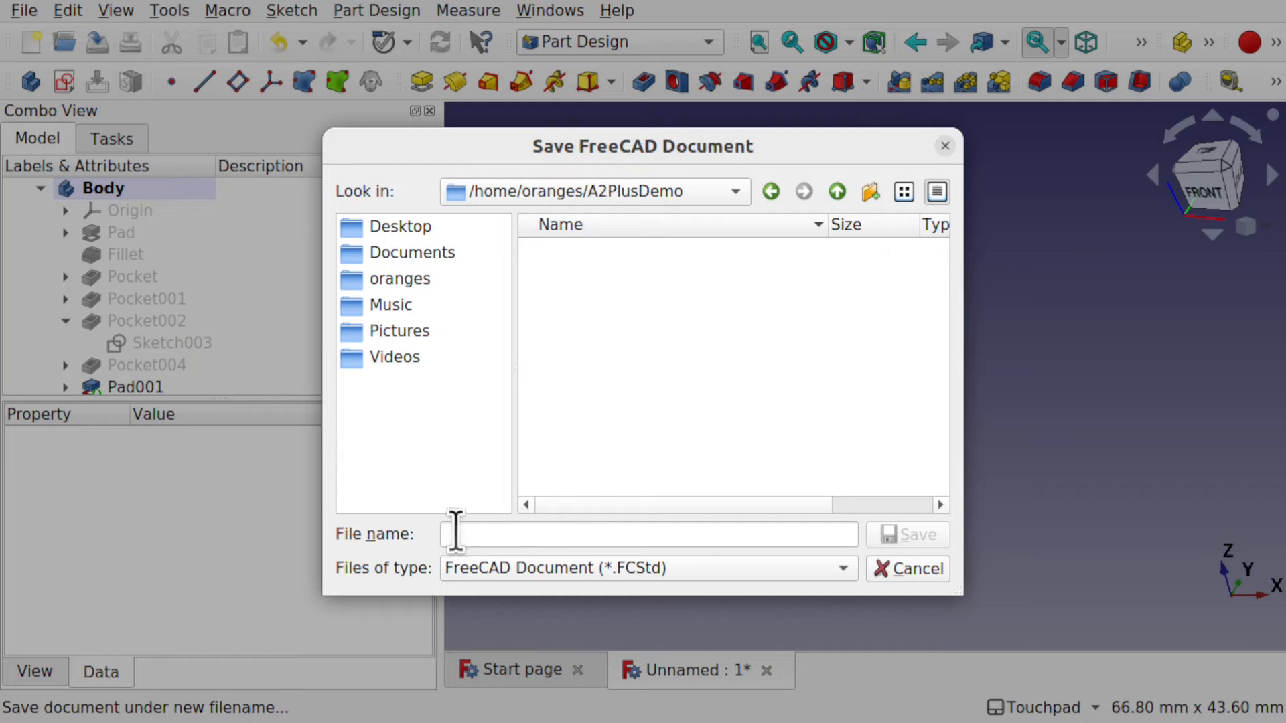
{"action": "left_click", "coordinate": [528, 533]}
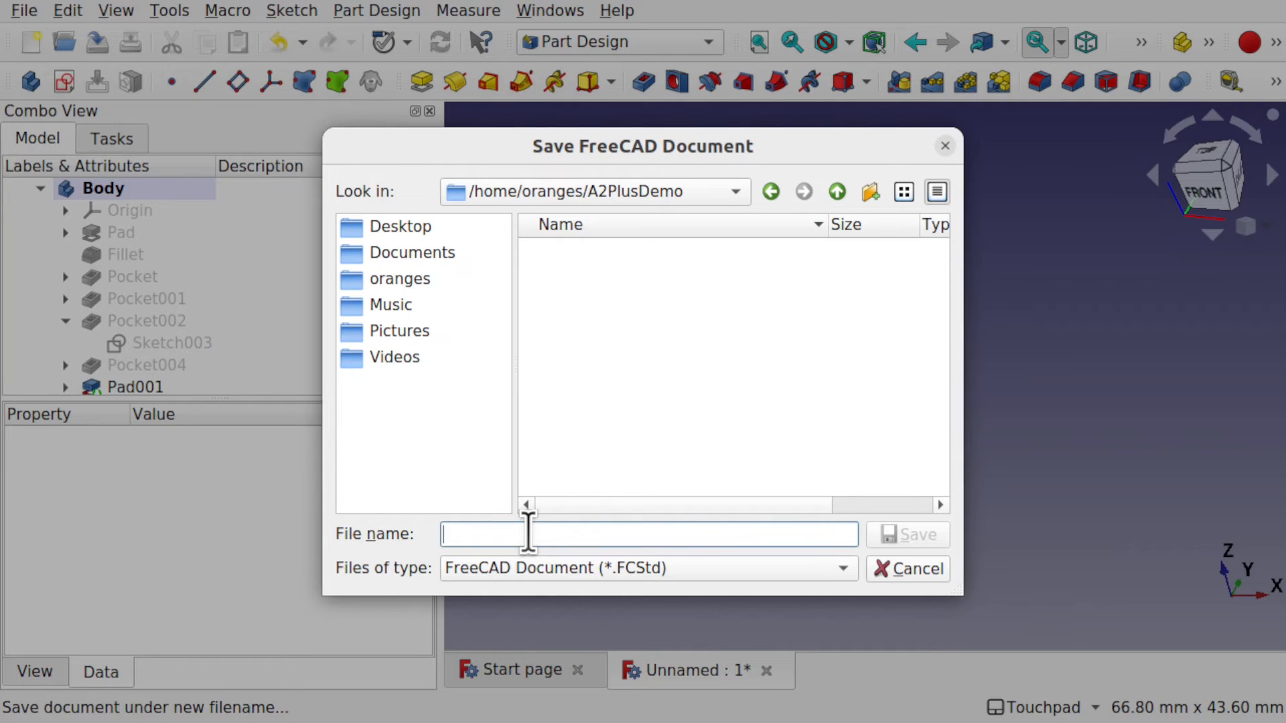
{"action": "type", "text": "Link"}
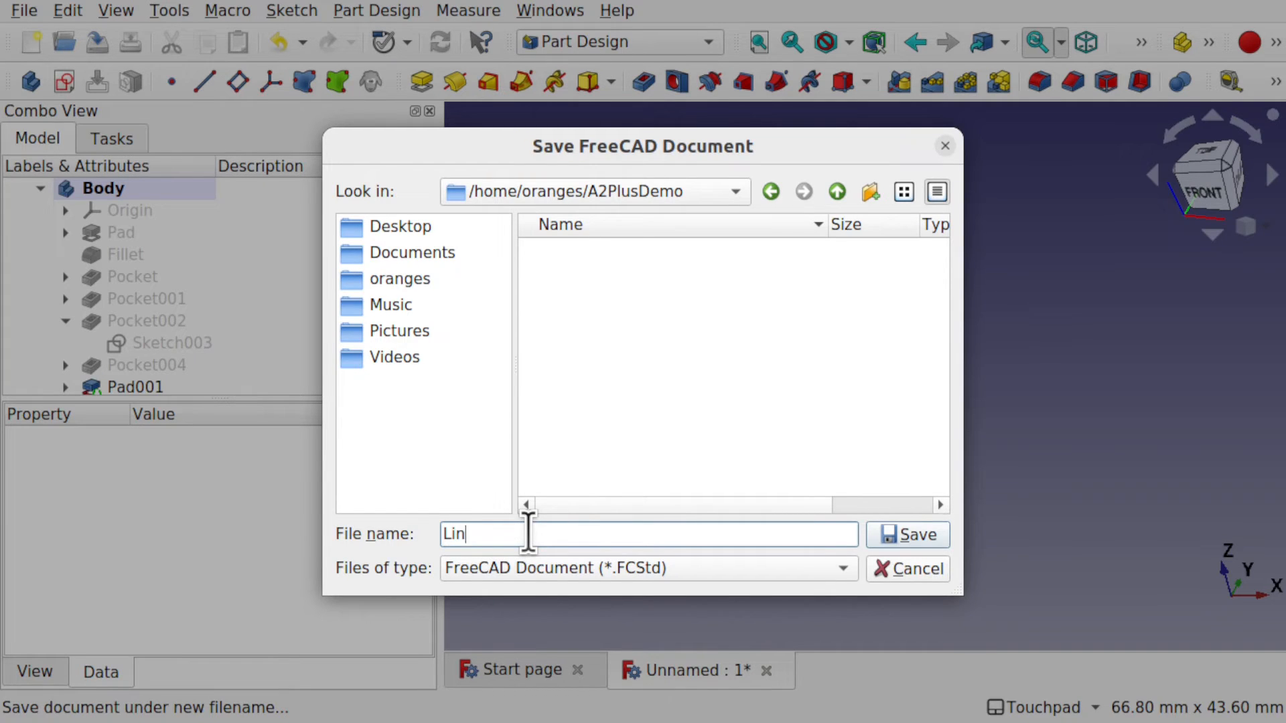
{"action": "left_click", "coordinate": [912, 536]}
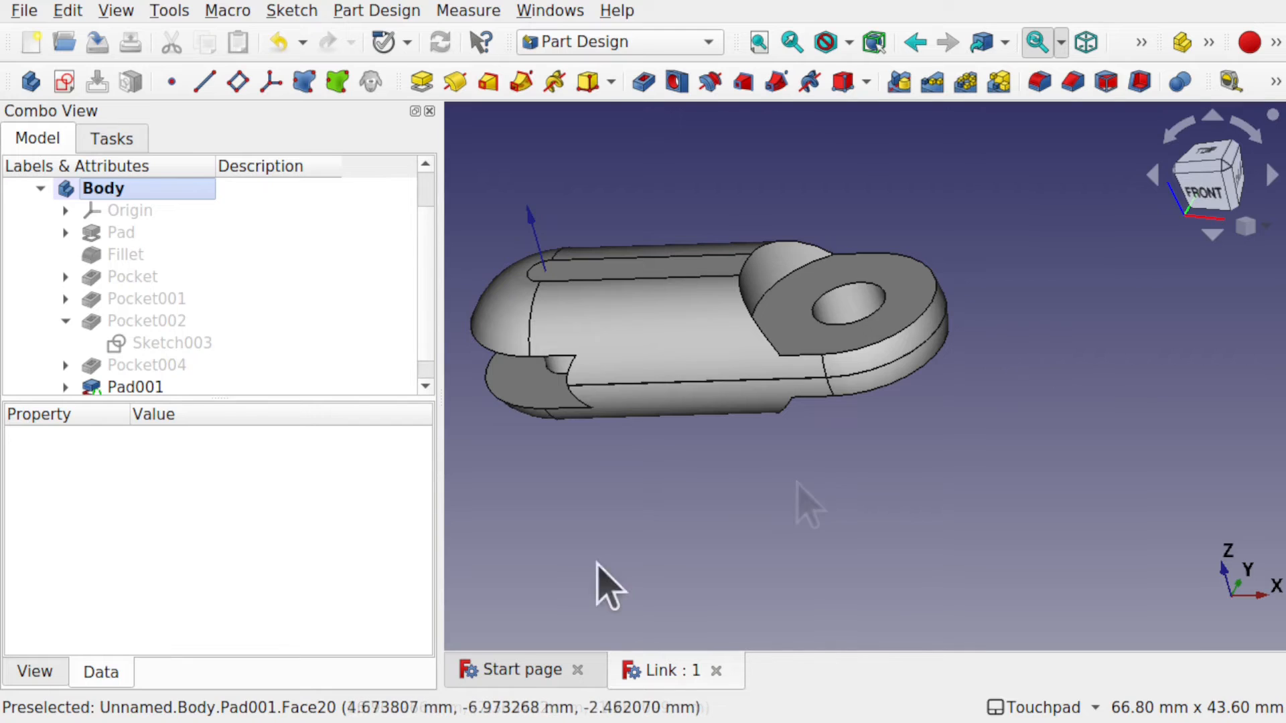
Close the Start page and Link document, then create a new empty document.
{"action": "left_click", "coordinate": [580, 670]}
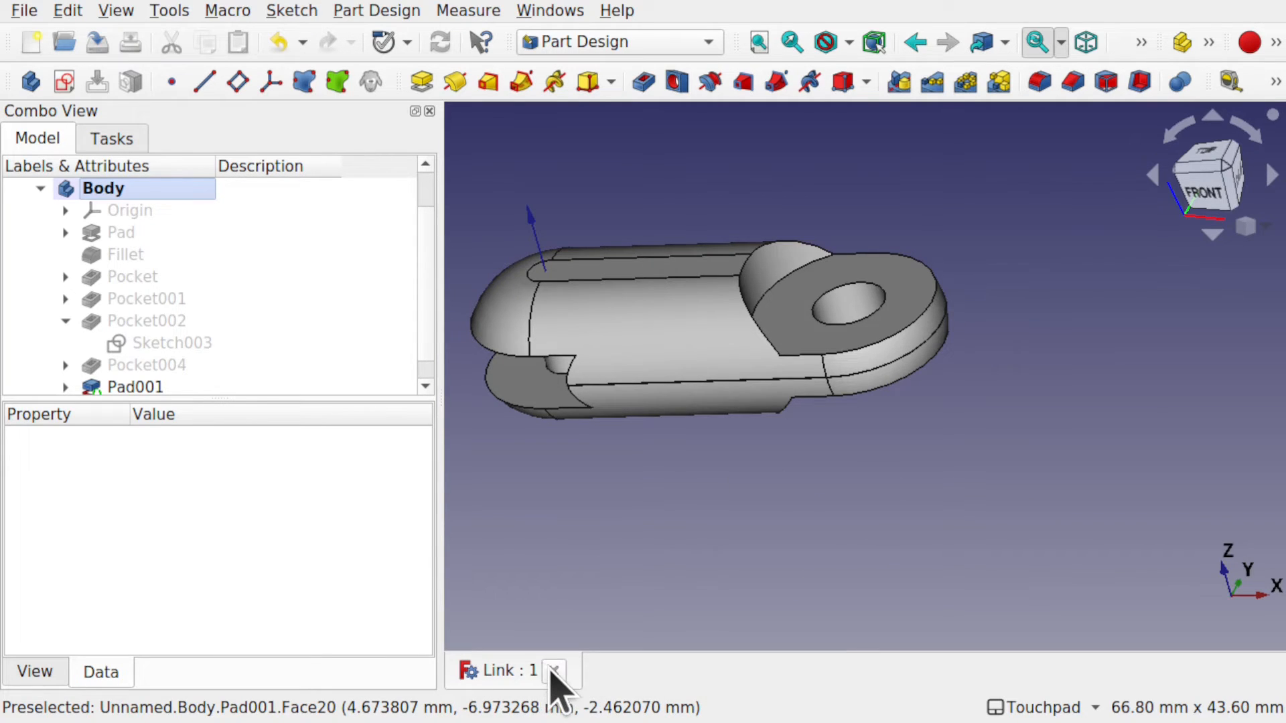
{"action": "left_click", "coordinate": [551, 670]}
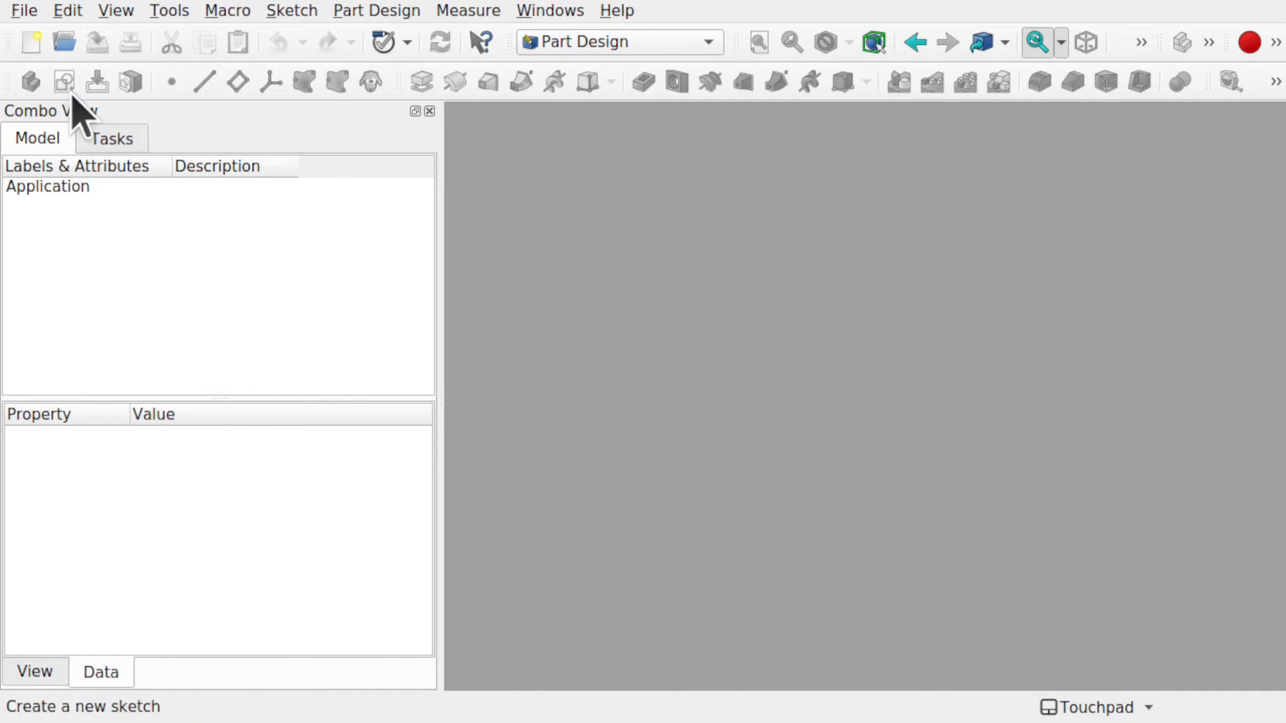
{"action": "left_click", "coordinate": [33, 44]}
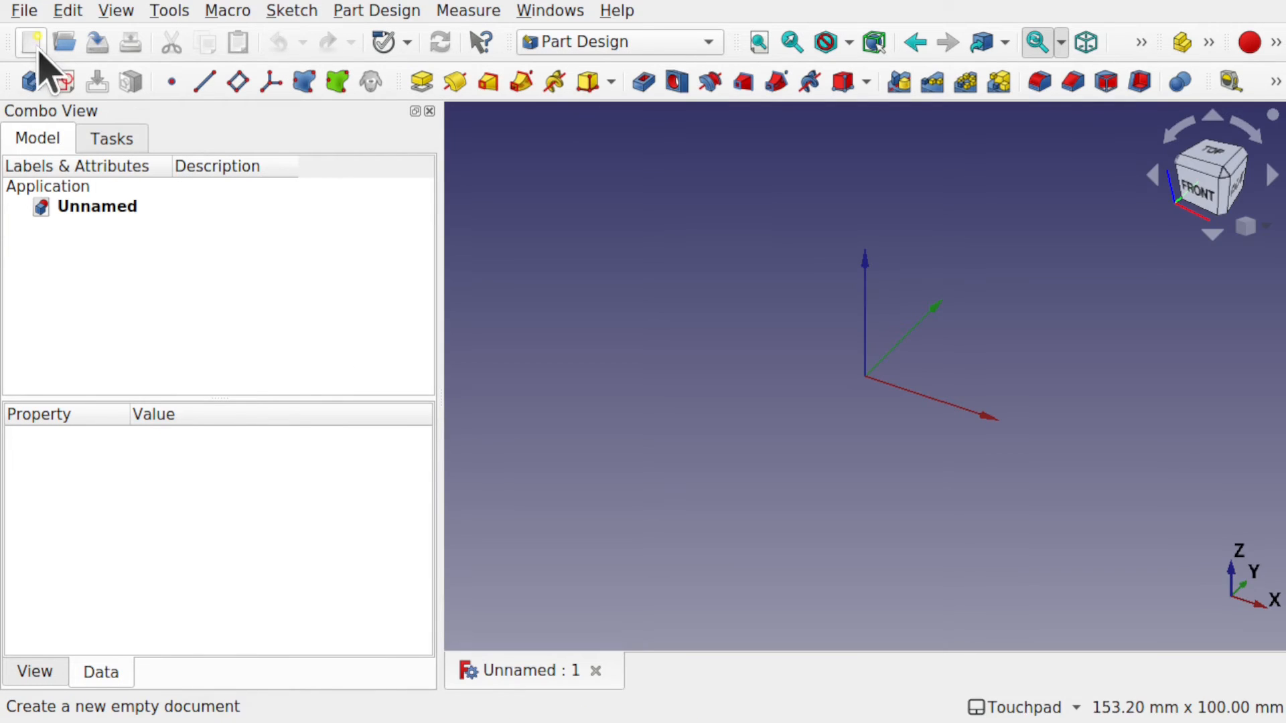
Save the new document as A2plusAssemble in the A2PlusDemo folder.
{"action": "left_click", "coordinate": [23, 11]}
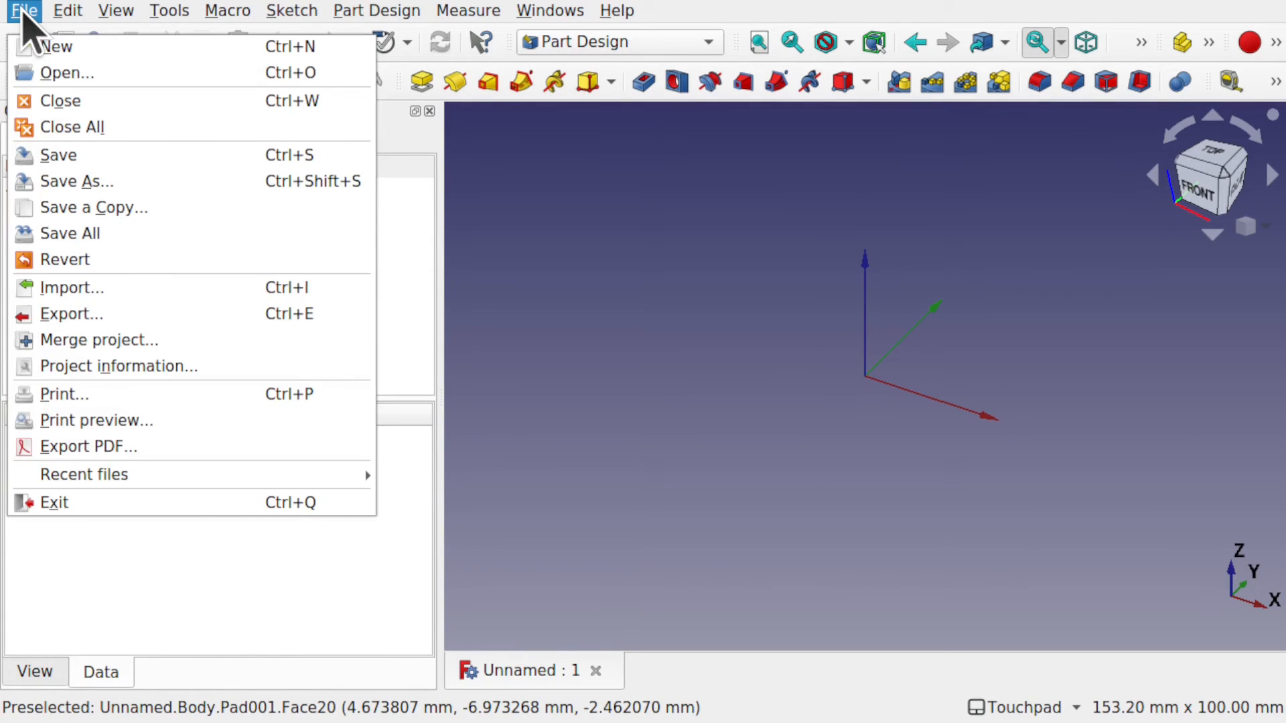
{"action": "left_click", "coordinate": [79, 181]}
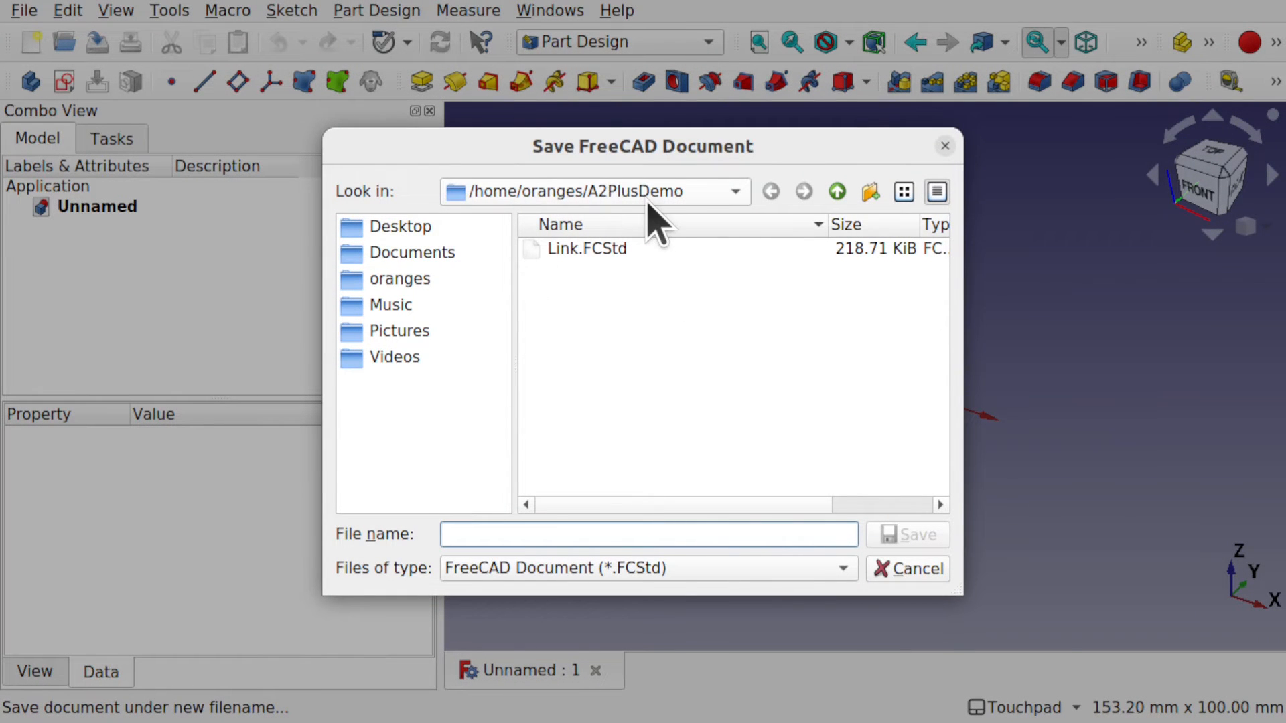
{"action": "type", "text": "A"}
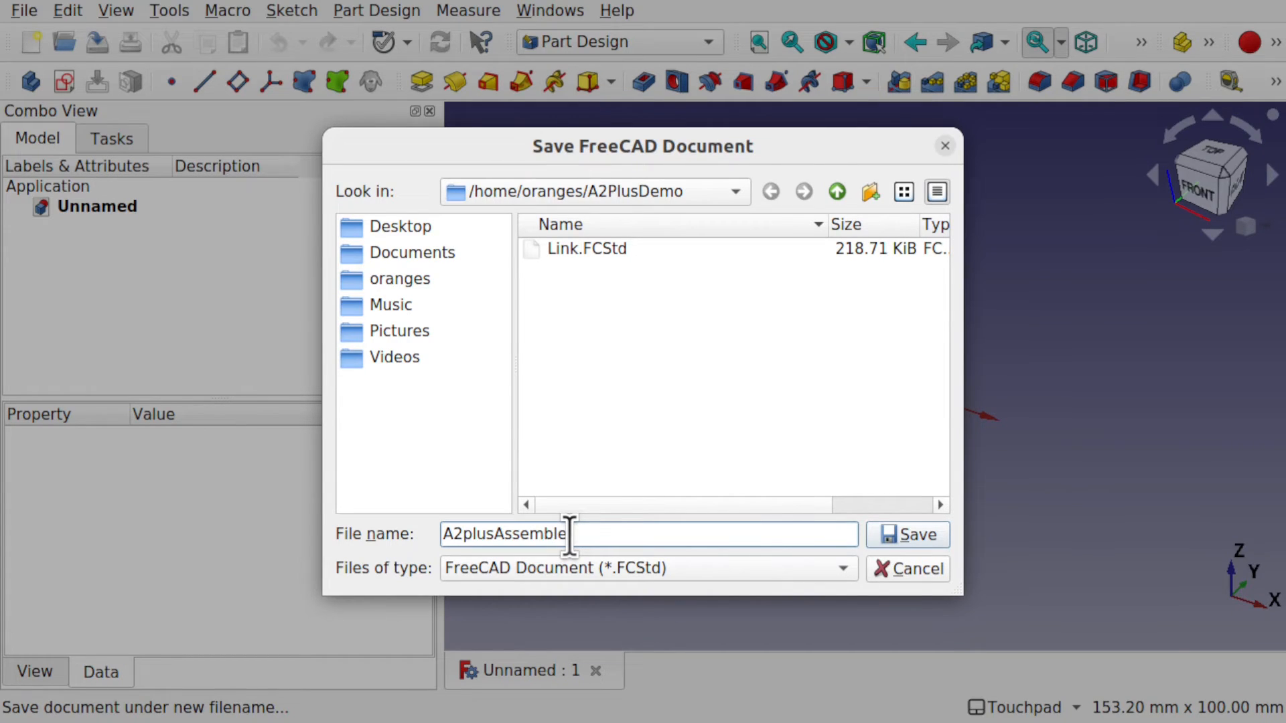
{"action": "type", "text": "2plusAssemble"}
{"action": "key", "text": "Return"}
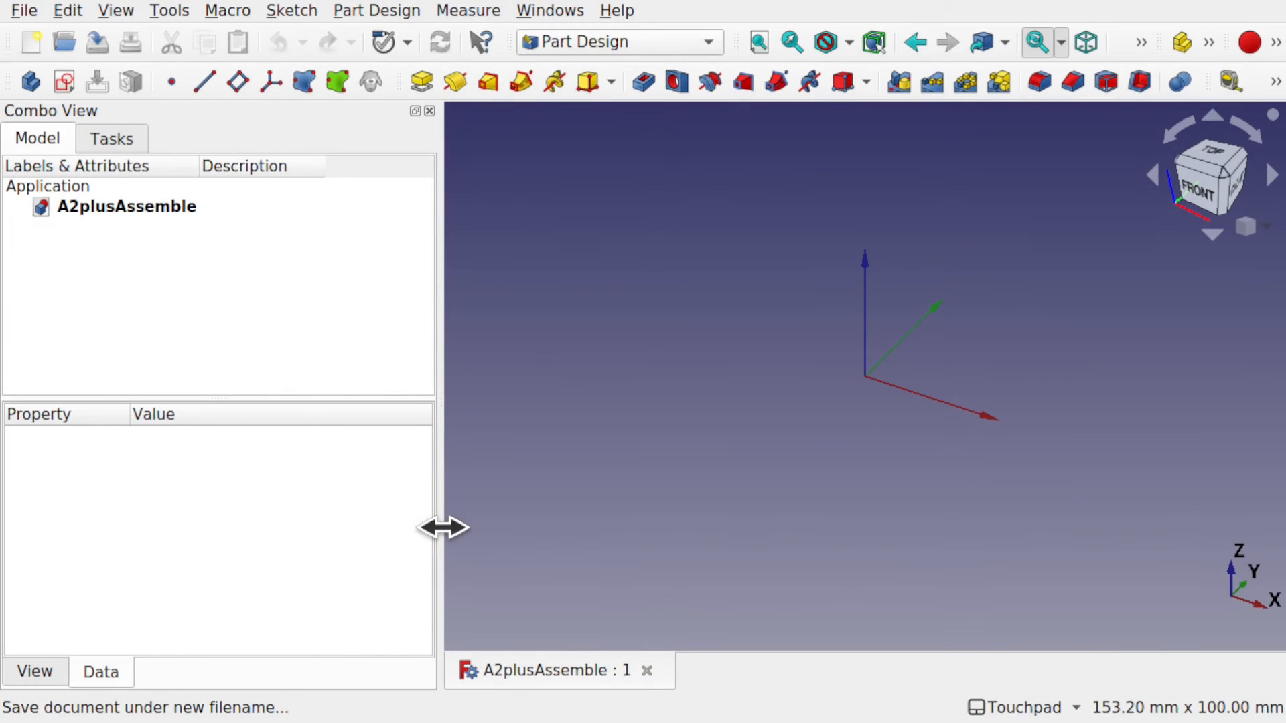
Widen the 3D view and switch to the A2plus workbench.
{"action": "left_click_drag", "start_coordinate": [442, 525], "coordinate": [294, 520]}
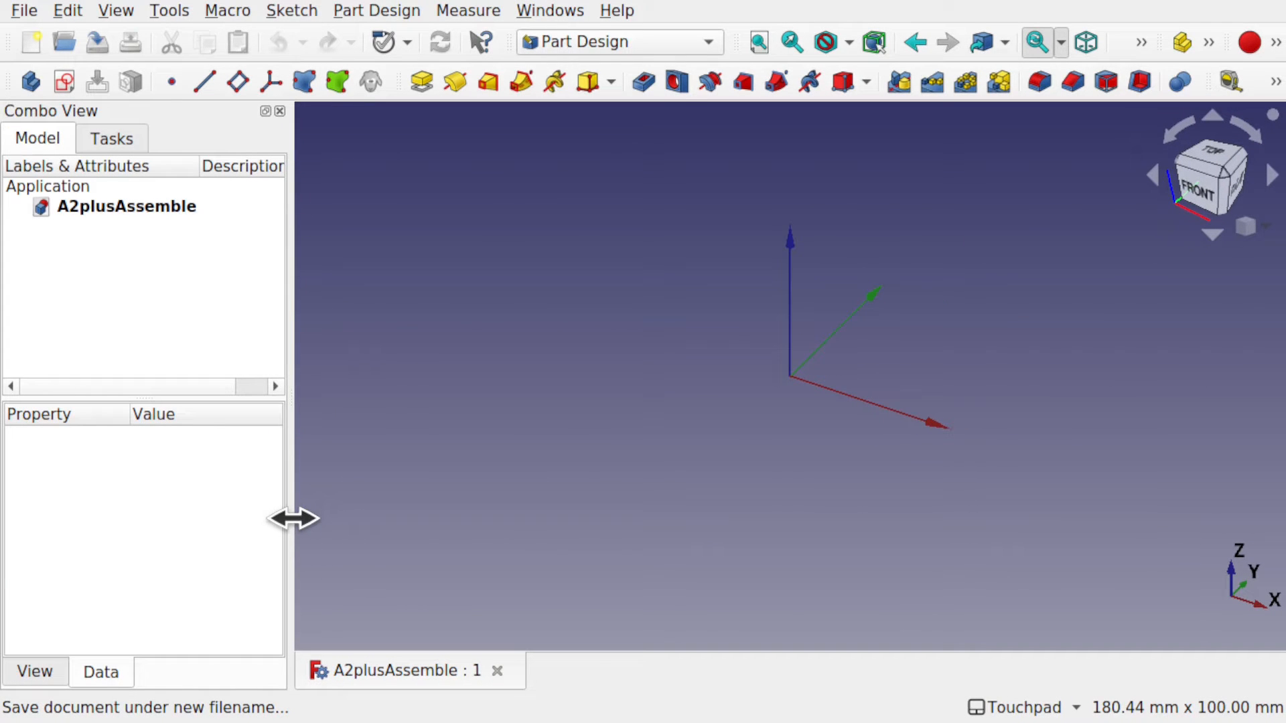
{"action": "left_click", "coordinate": [611, 43]}
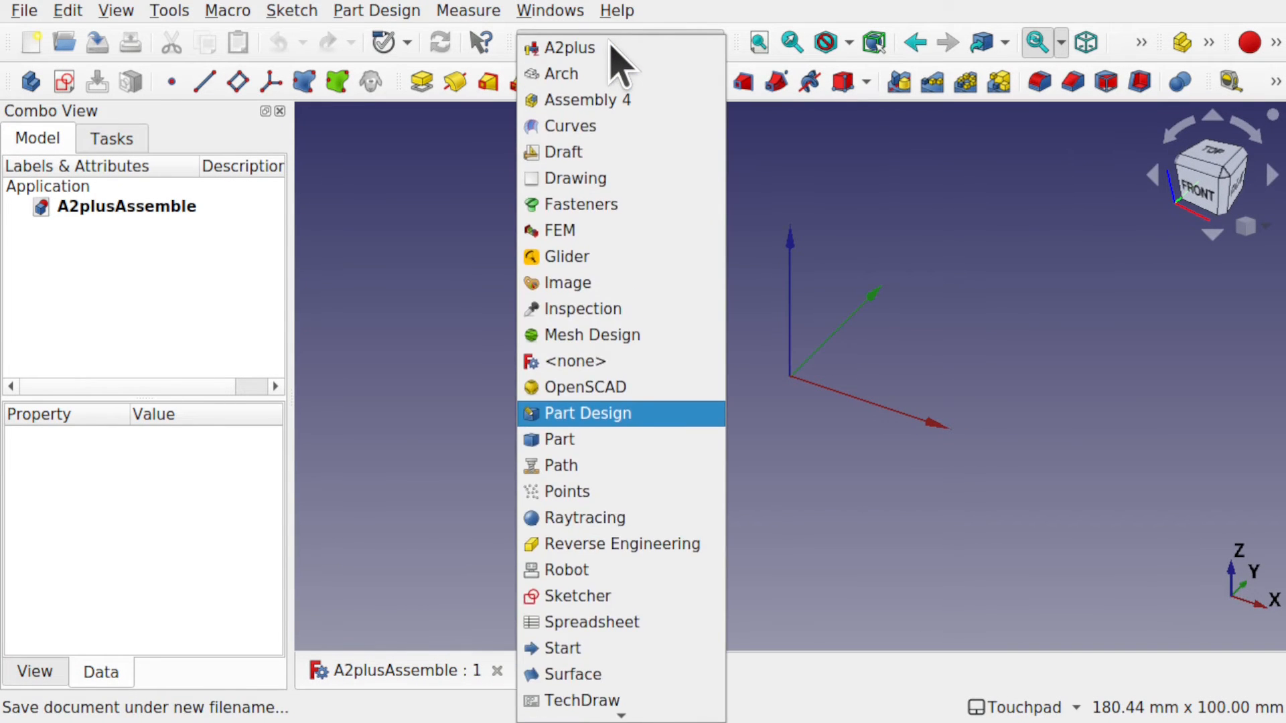
{"action": "left_click", "coordinate": [602, 48]}
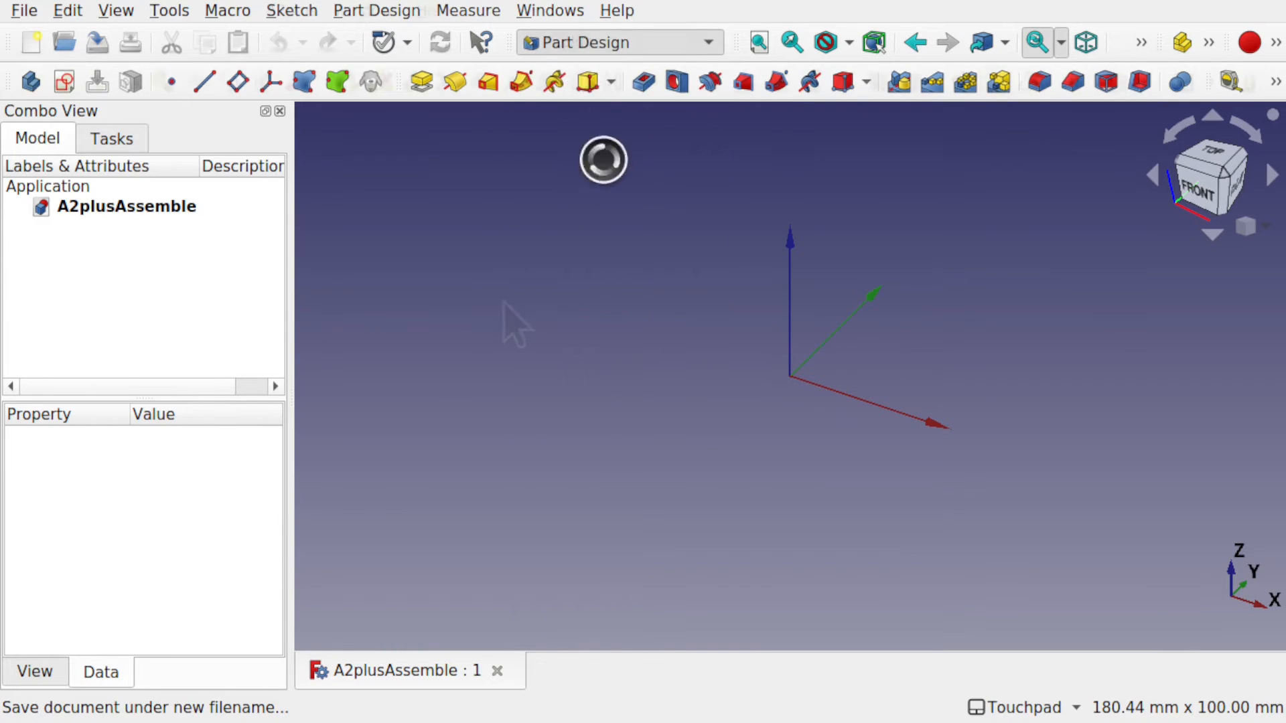
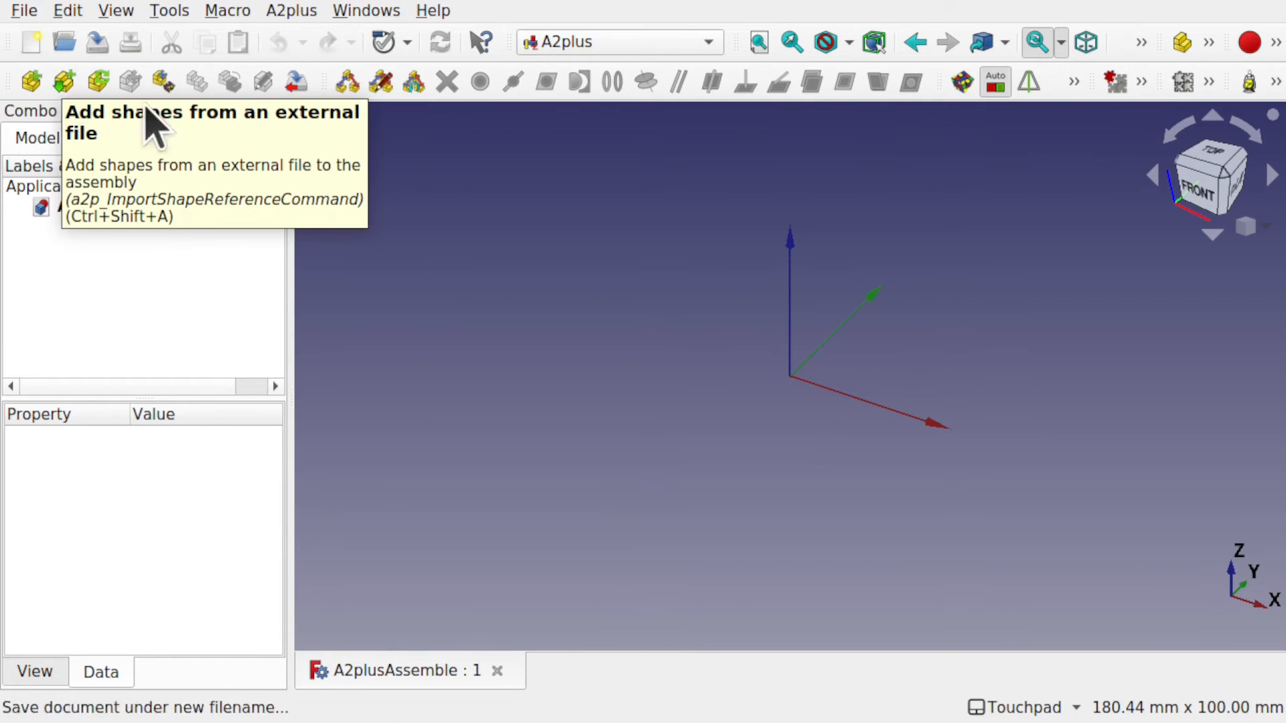
Import Link.FCStd into the assembly with A2plus add-shapes-from-file, creating Link_001.
{"action": "left_click", "coordinate": [306, 13]}
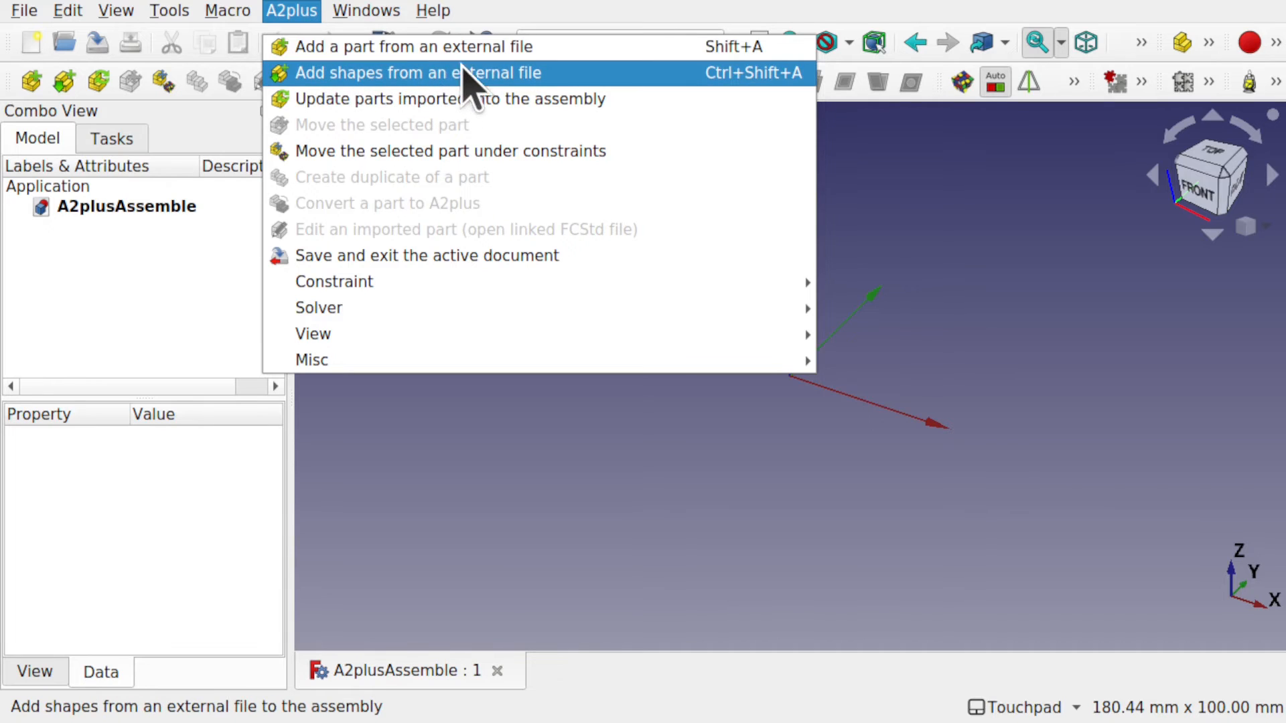
{"action": "left_click", "coordinate": [527, 54]}
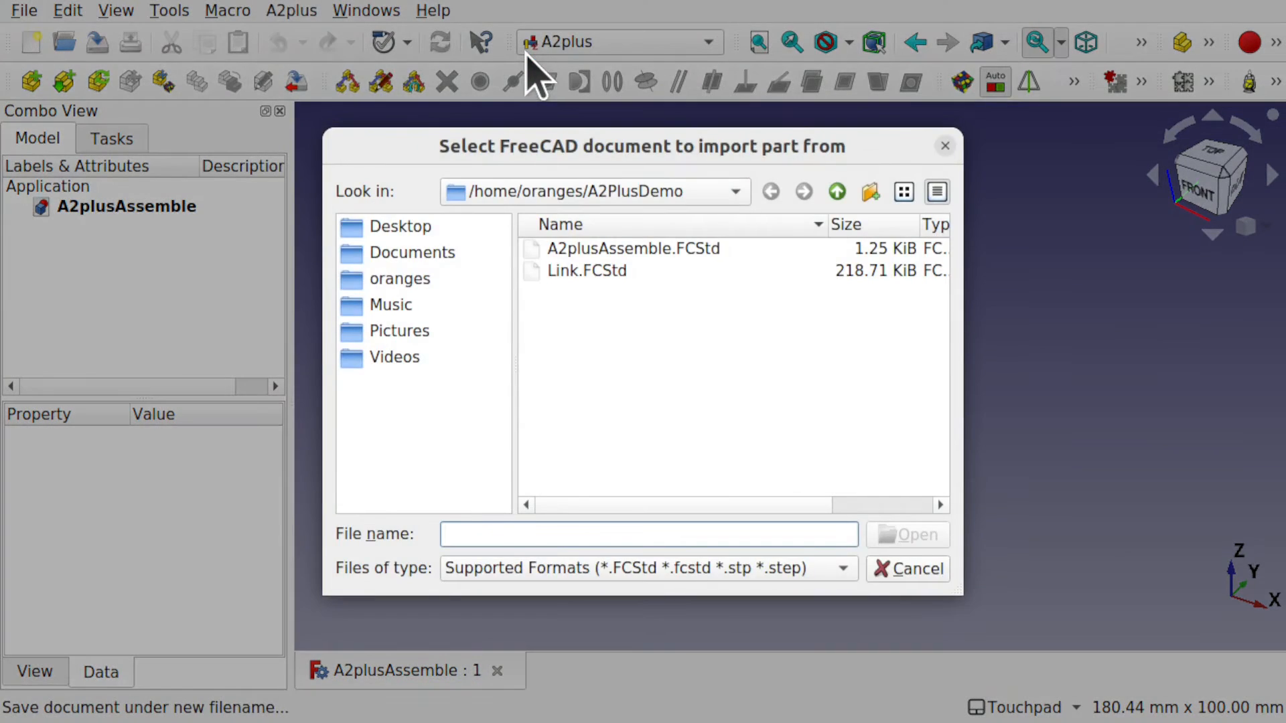
{"action": "left_click", "coordinate": [594, 272]}
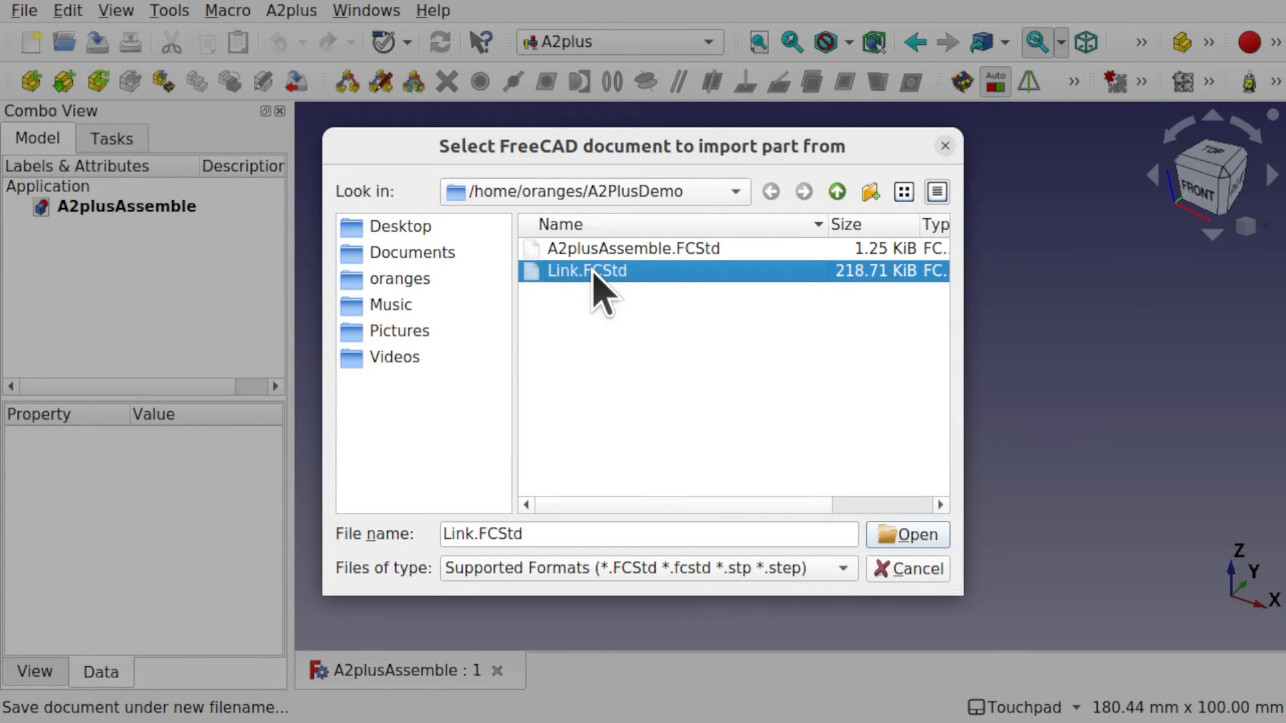
{"action": "double_click", "coordinate": [593, 272]}
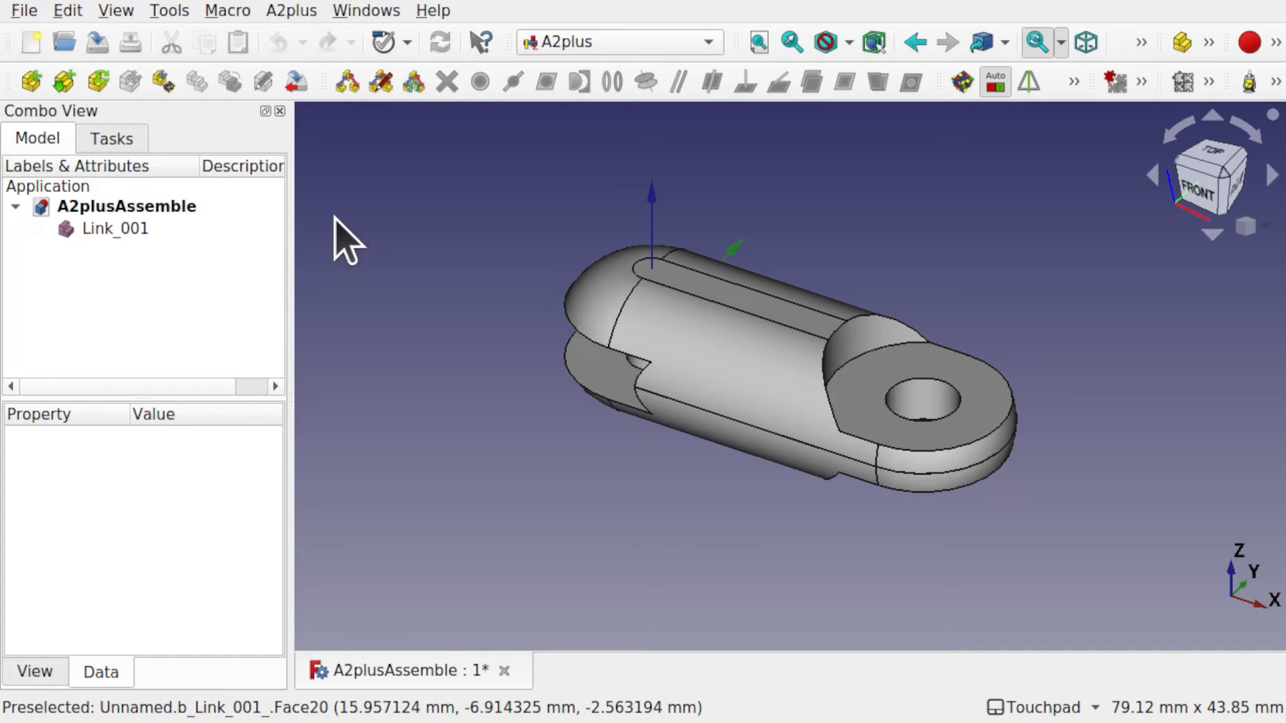
{"action": "left_click", "coordinate": [109, 234]}
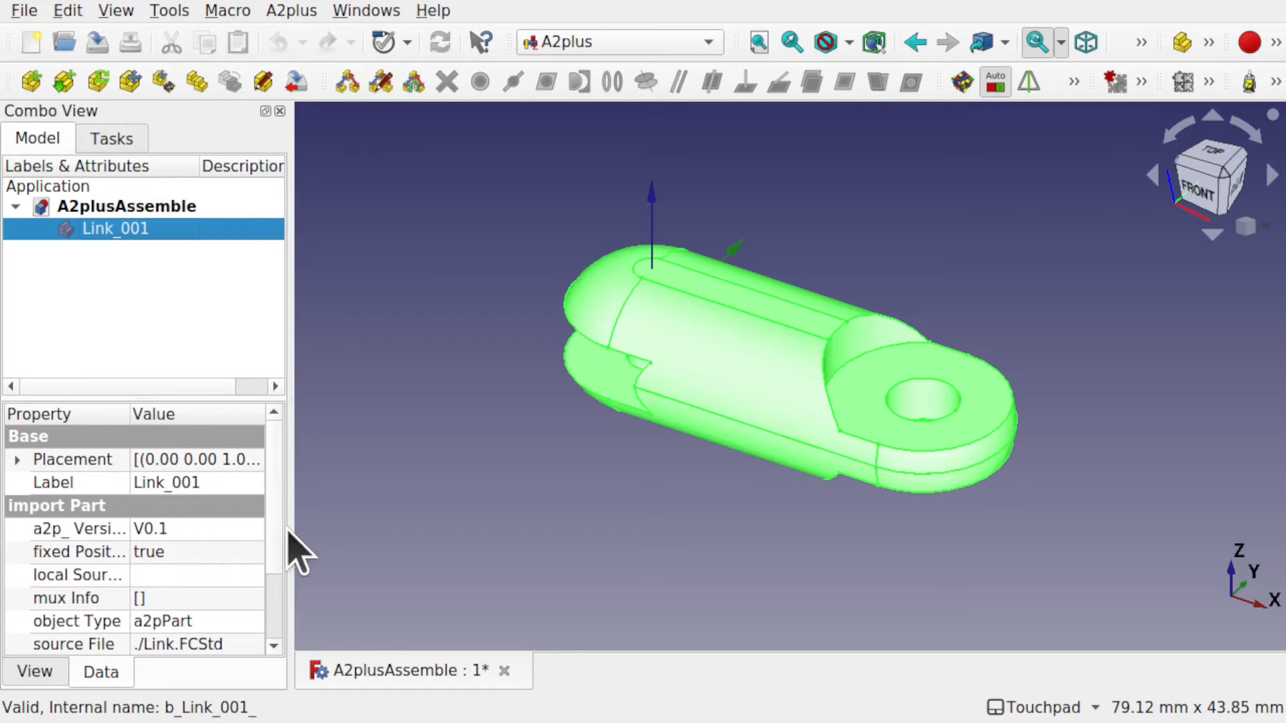
{"action": "left_click_drag", "start_coordinate": [288, 530], "coordinate": [422, 527]}
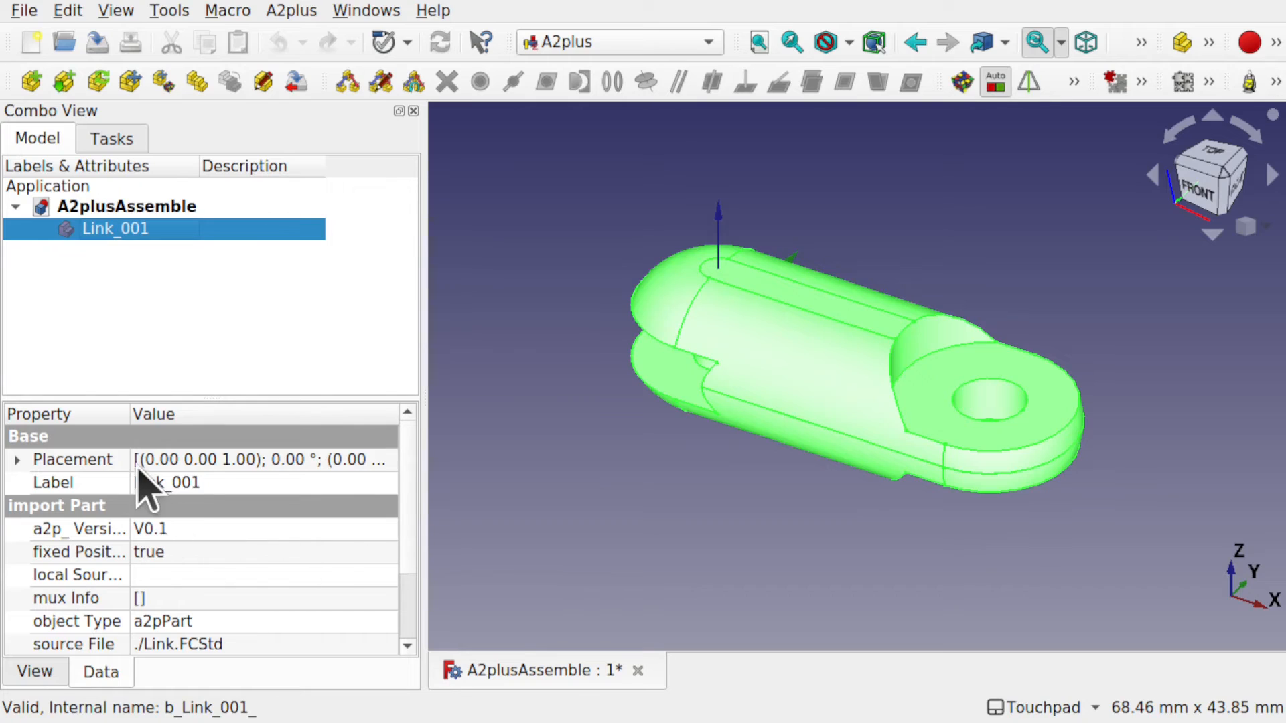
{"action": "left_click_drag", "start_coordinate": [127, 420], "coordinate": [207, 420]}
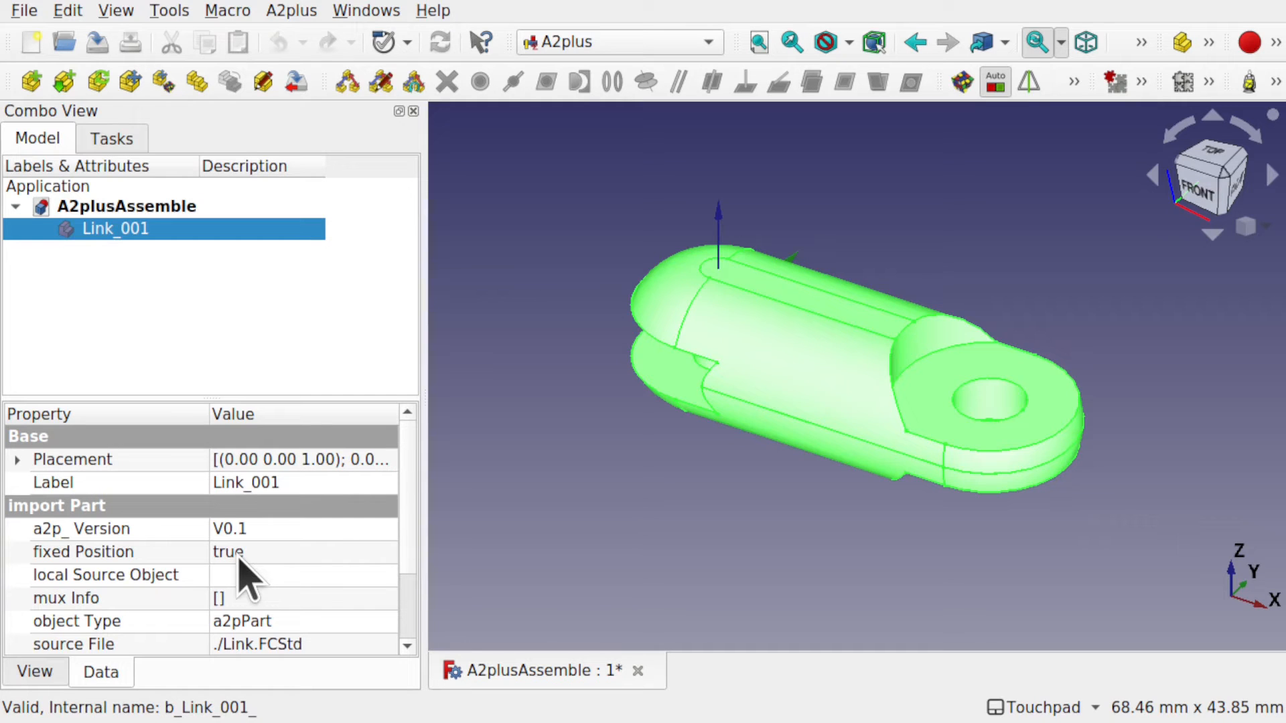
{"action": "left_click_drag", "start_coordinate": [424, 489], "coordinate": [289, 494]}
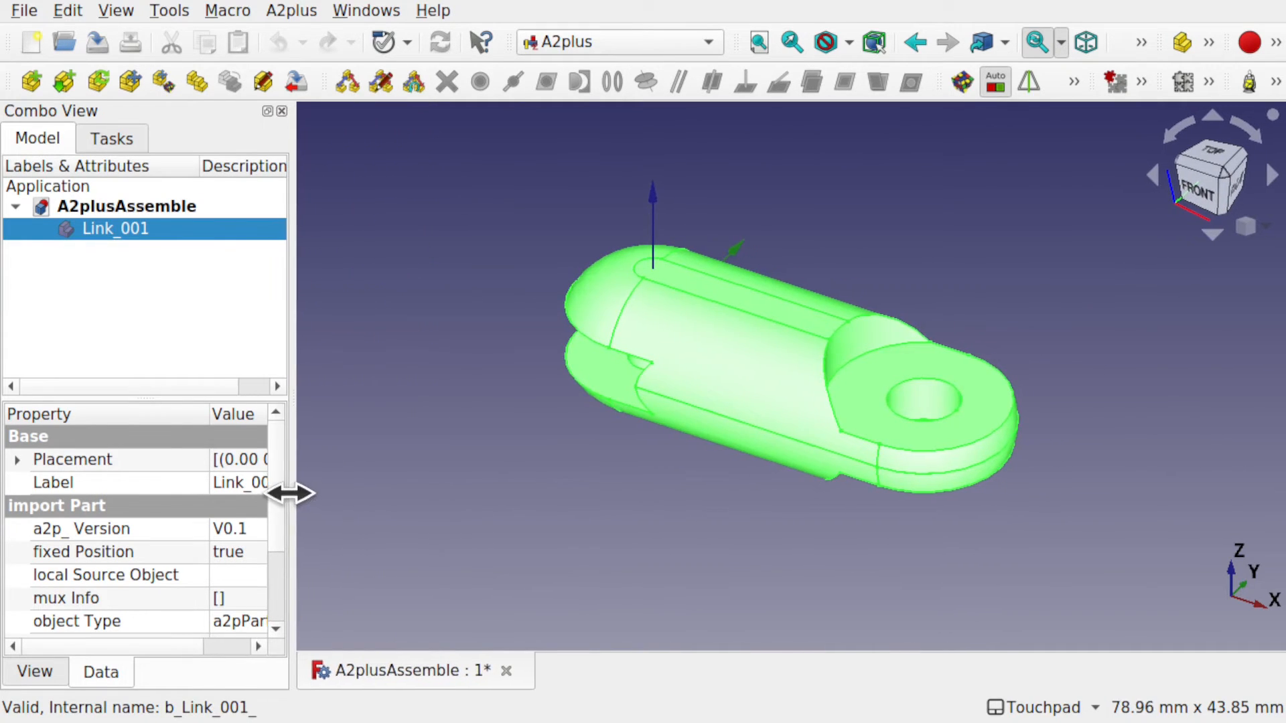
{"action": "left_click", "coordinate": [392, 242]}
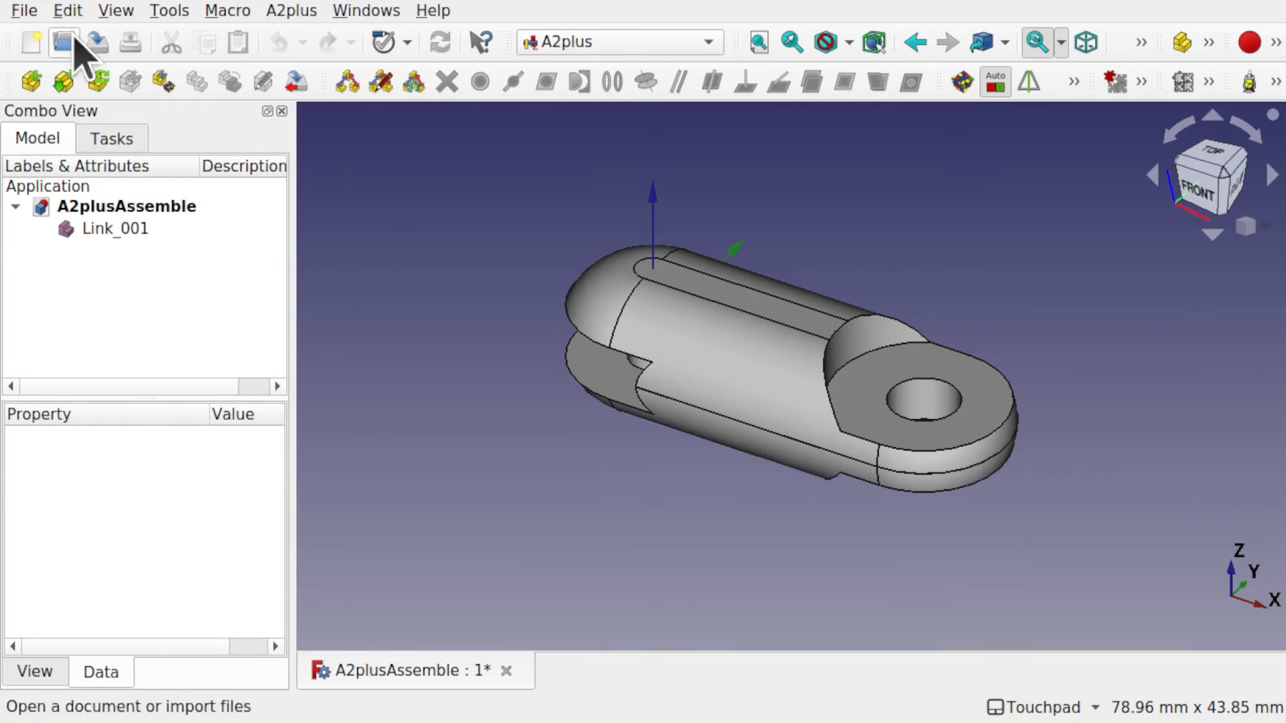
Import the Body from Link.FCStd as a second link, Link_Body_001.
{"action": "left_click", "coordinate": [292, 11]}
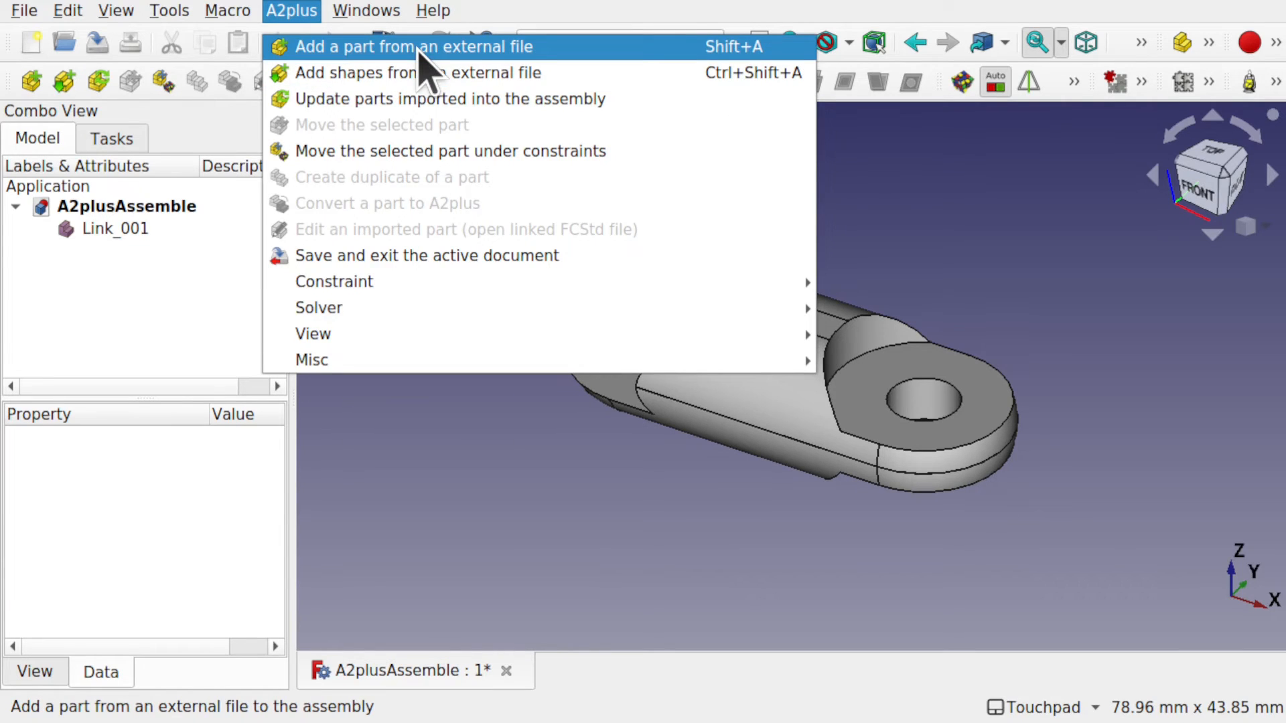
{"action": "left_click", "coordinate": [410, 499]}
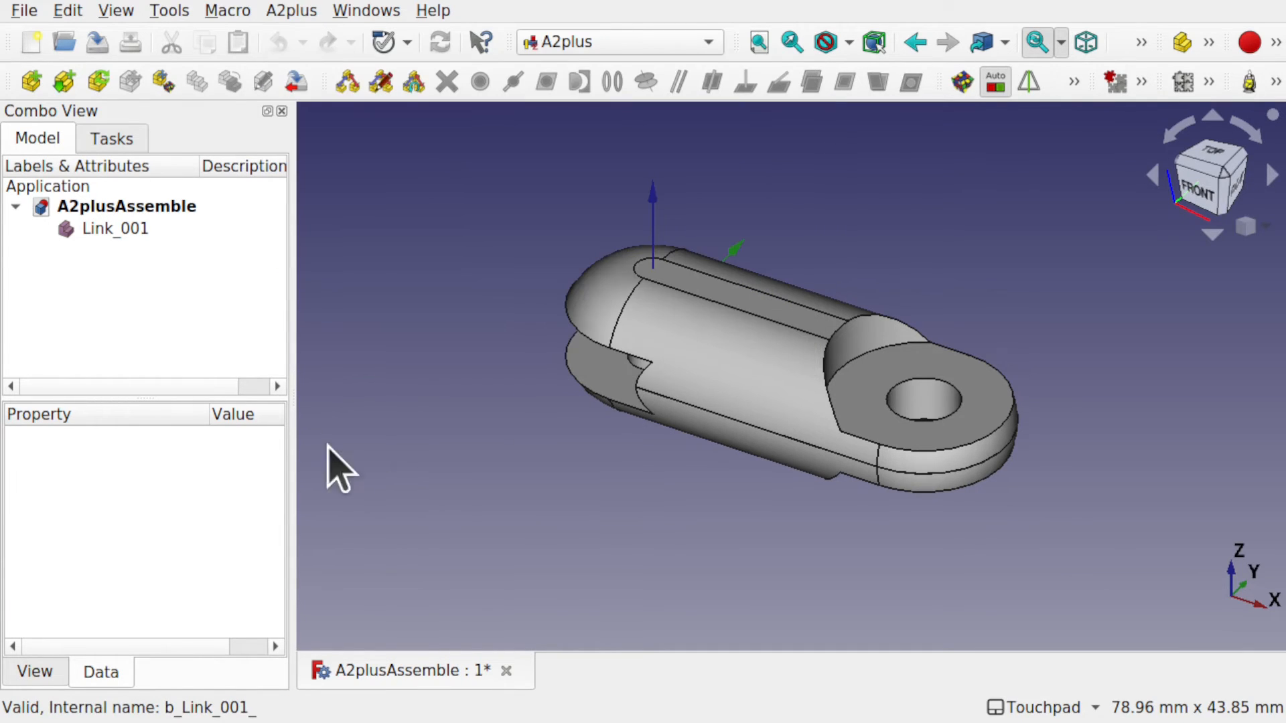
{"action": "left_click", "coordinate": [74, 86]}
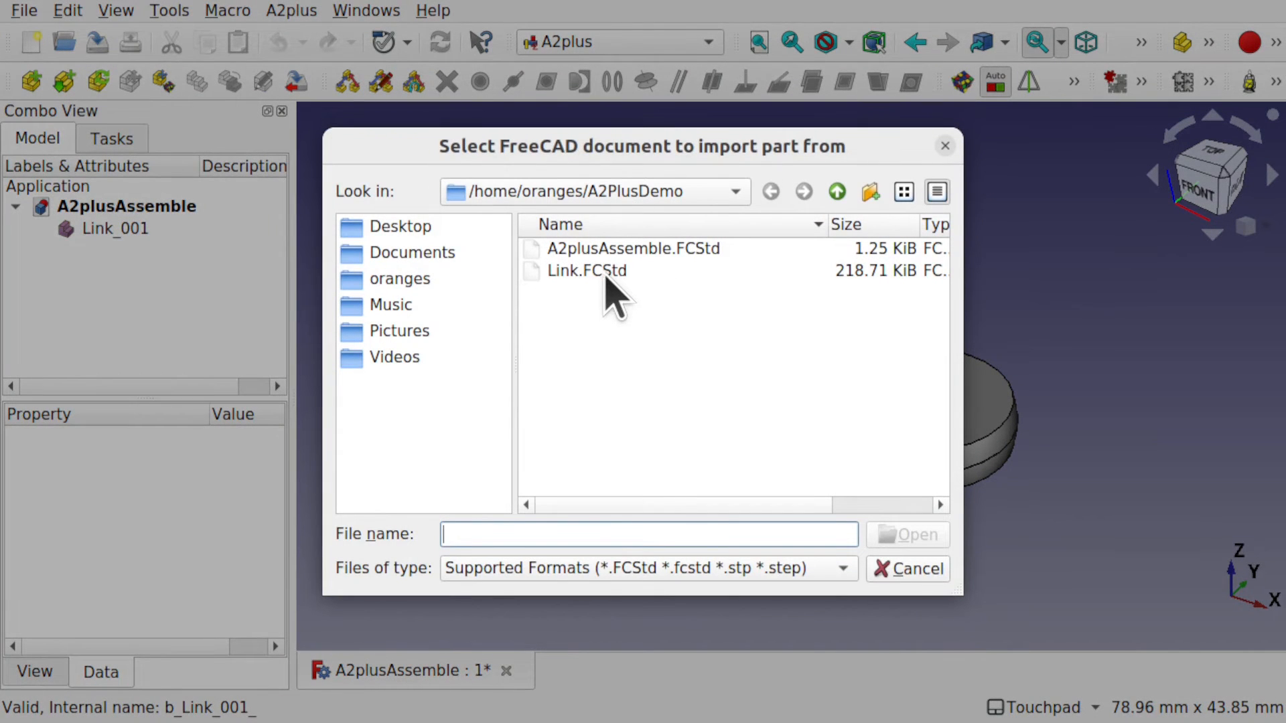
{"action": "double_click", "coordinate": [605, 274]}
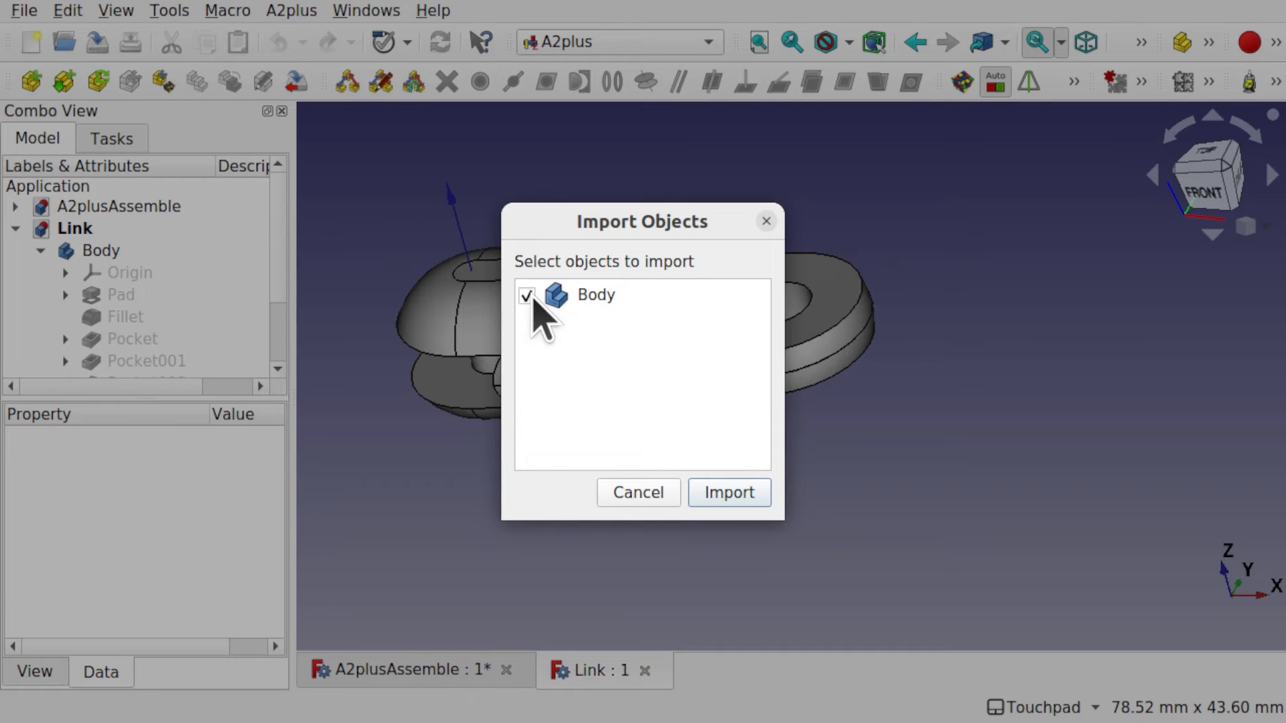
{"action": "left_click", "coordinate": [730, 493]}
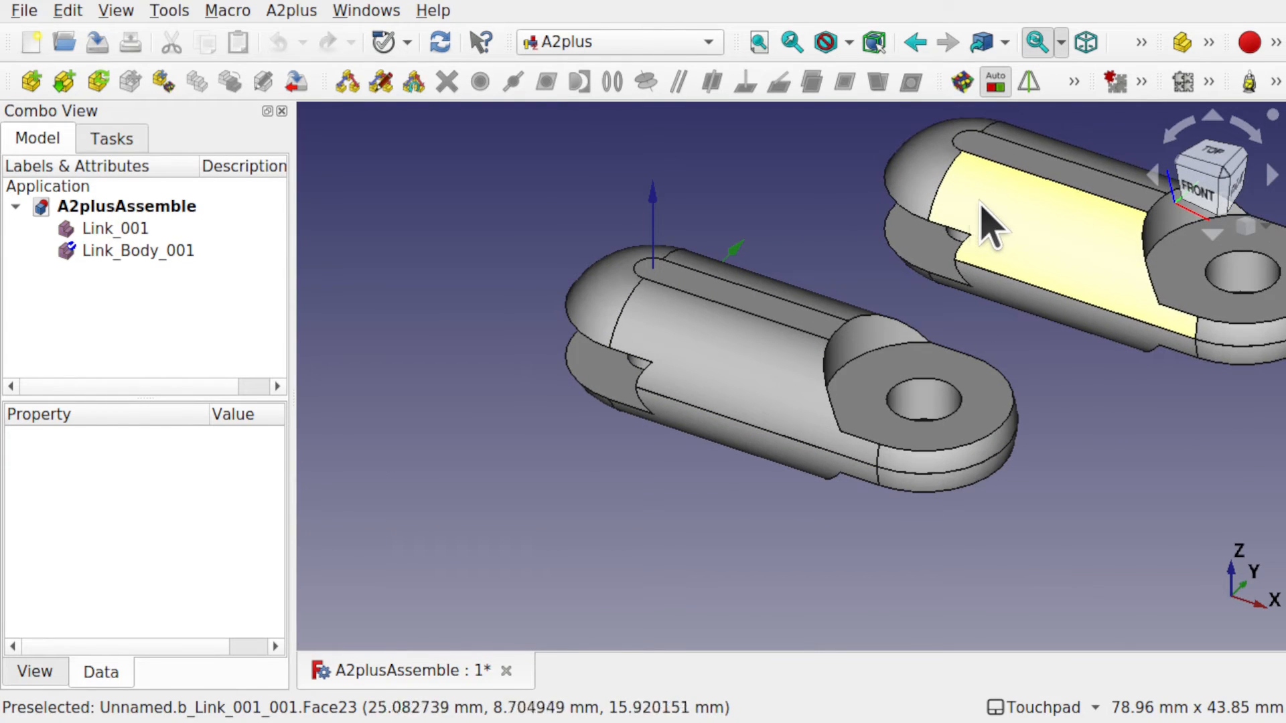
Drop Link_Body_001 beside the first link and slide it along X with Transform.
{"action": "left_click", "coordinate": [991, 299]}
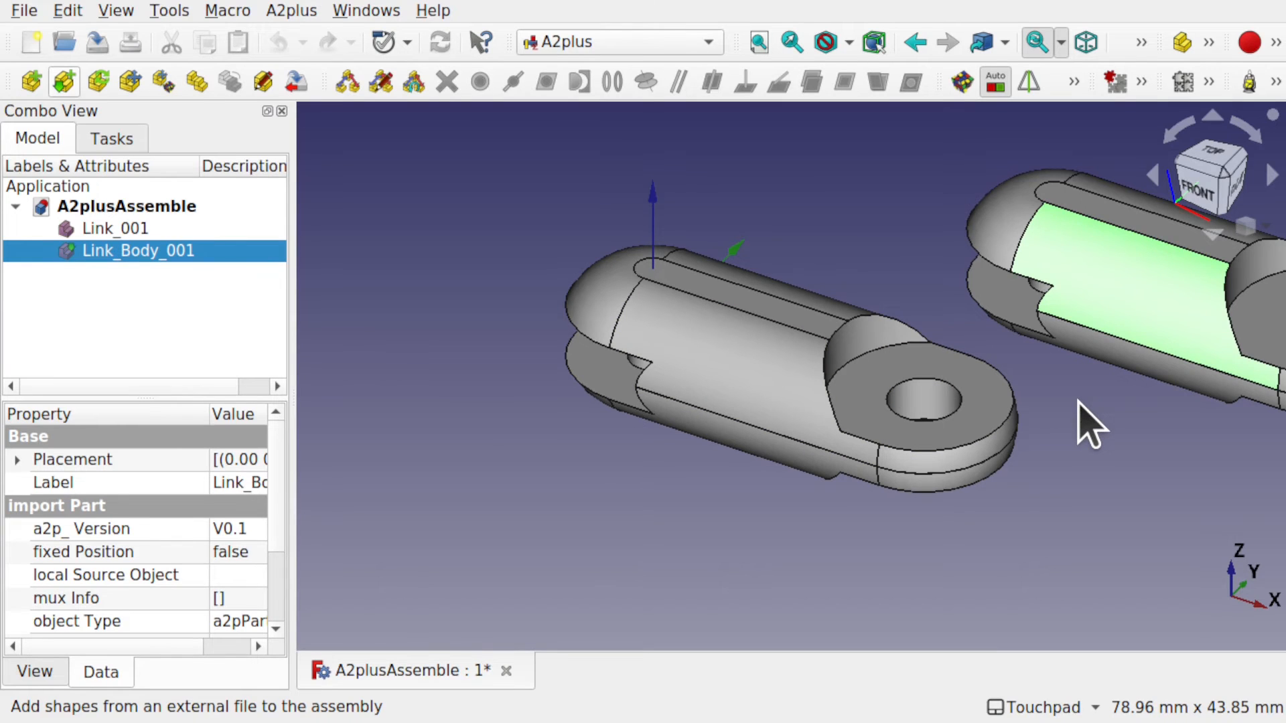
{"action": "middle_click_drag", "start_coordinate": [1073, 401], "coordinate": [872, 439], "text": "shift"}
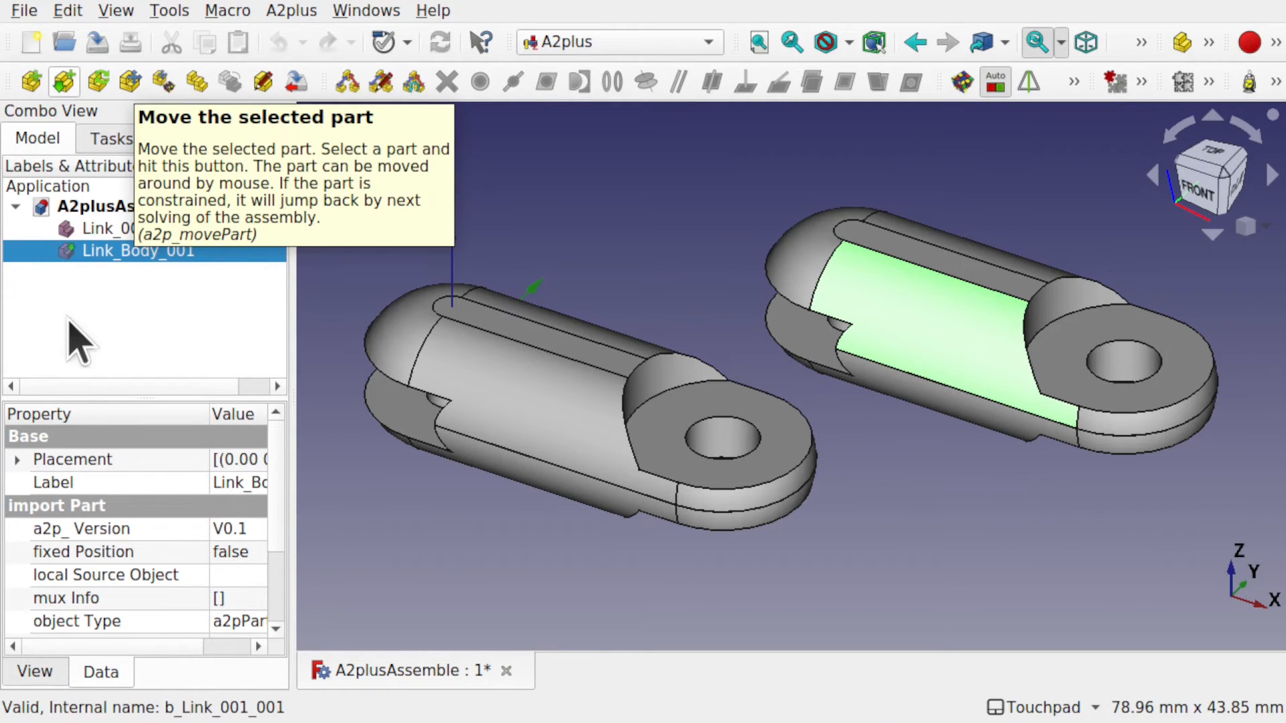
{"action": "right_click", "coordinate": [115, 258]}
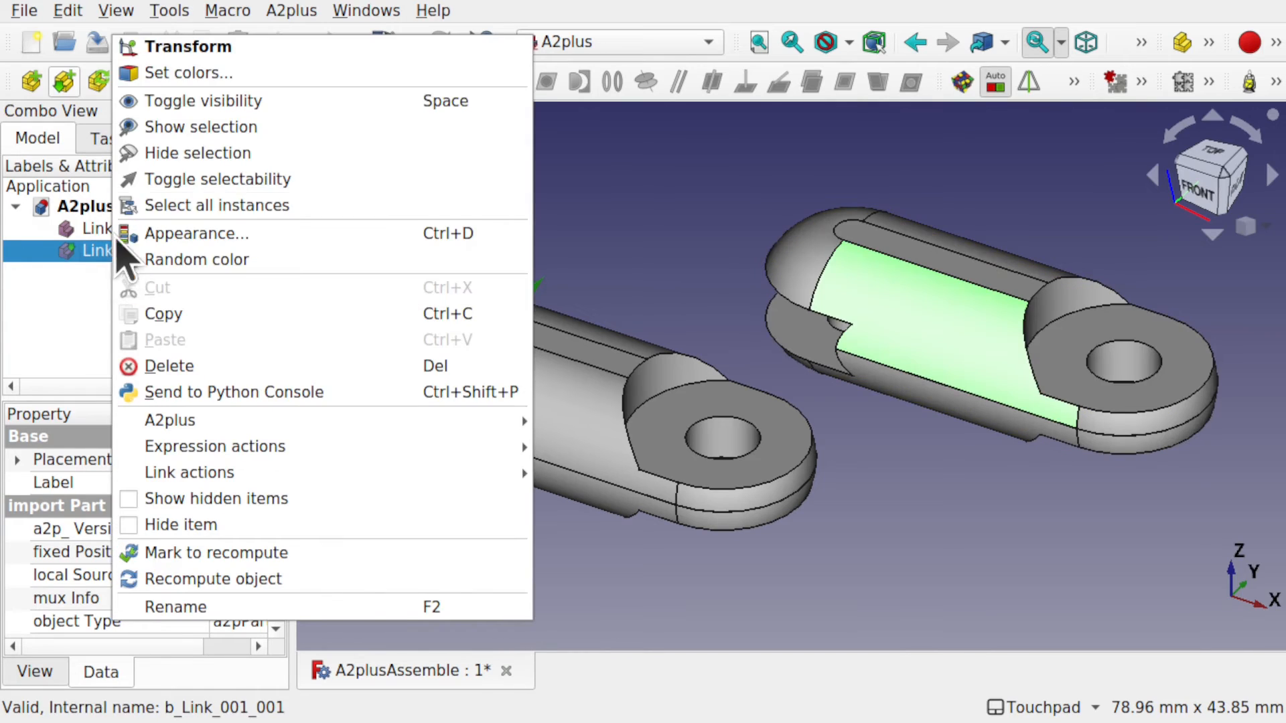
{"action": "left_click", "coordinate": [227, 48]}
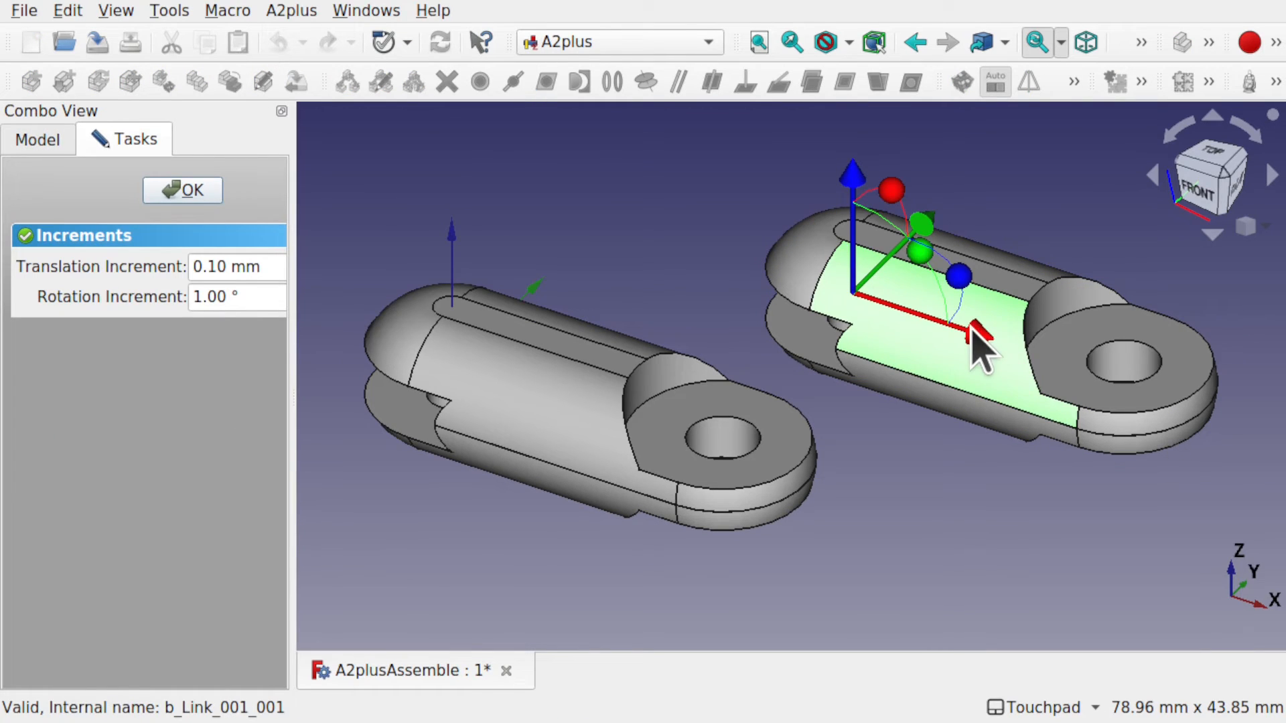
{"action": "left_click_drag", "start_coordinate": [973, 332], "coordinate": [872, 298]}
{"action": "left_click", "coordinate": [173, 194]}
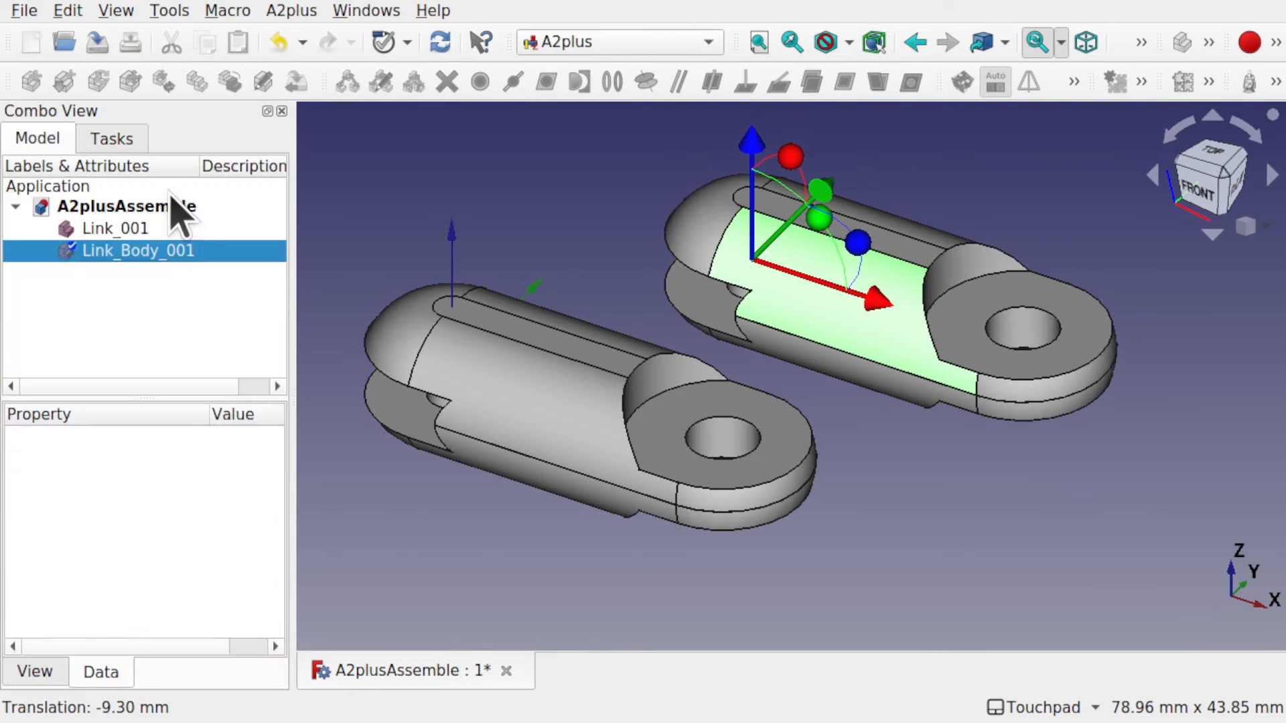
Slide the second link along its length with Move the selected part so both lie parallel.
{"action": "left_click", "coordinate": [513, 229]}
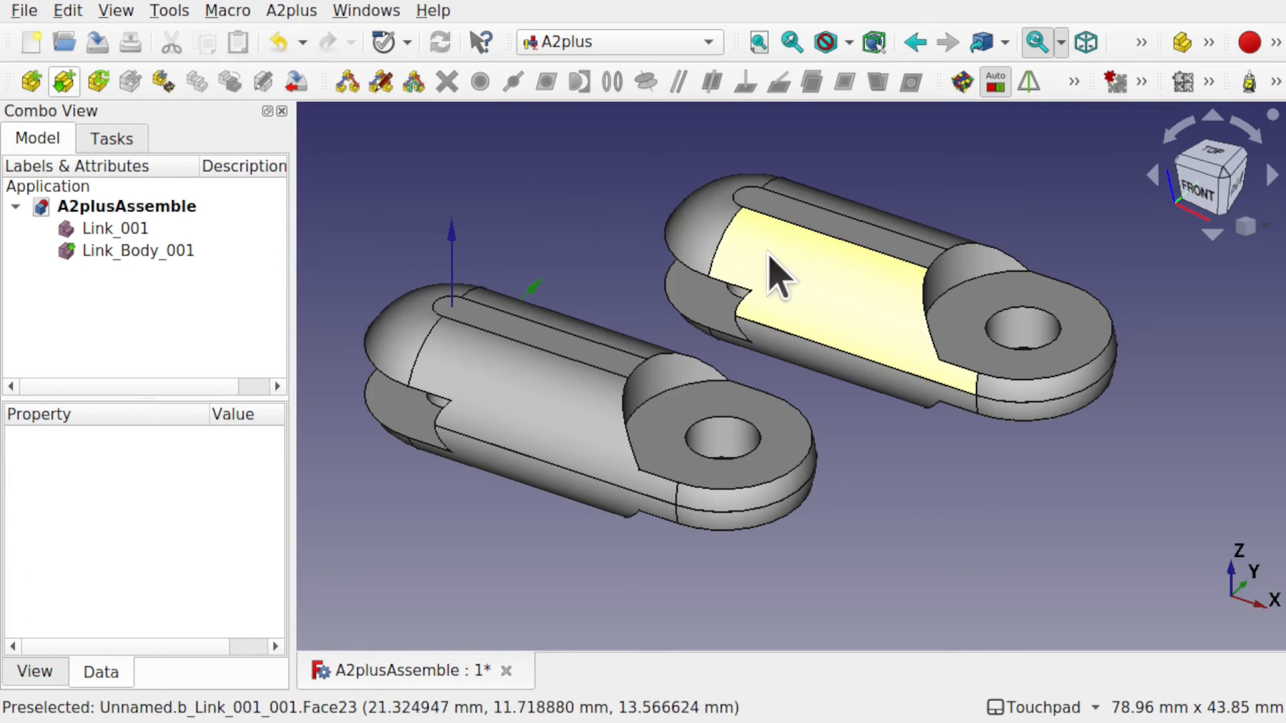
{"action": "left_click", "coordinate": [811, 294]}
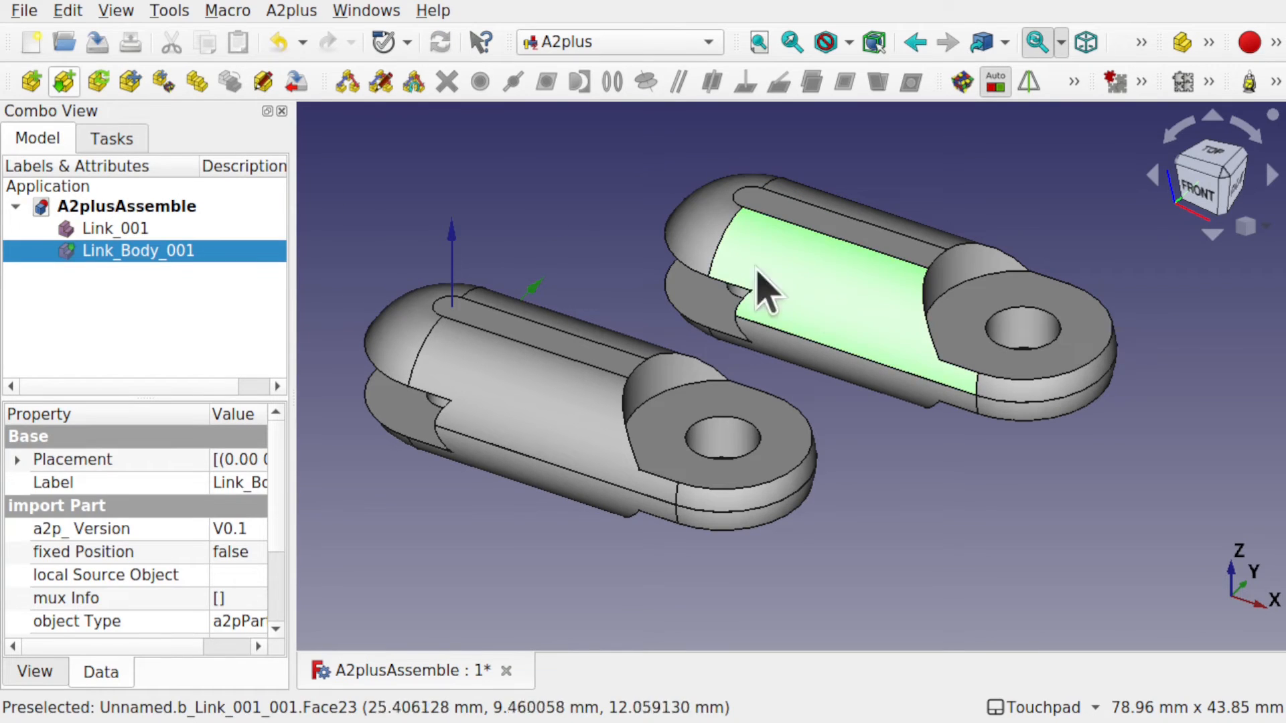
{"action": "left_click", "coordinate": [129, 83]}
{"action": "left_click_drag", "start_coordinate": [886, 320], "coordinate": [950, 303]}
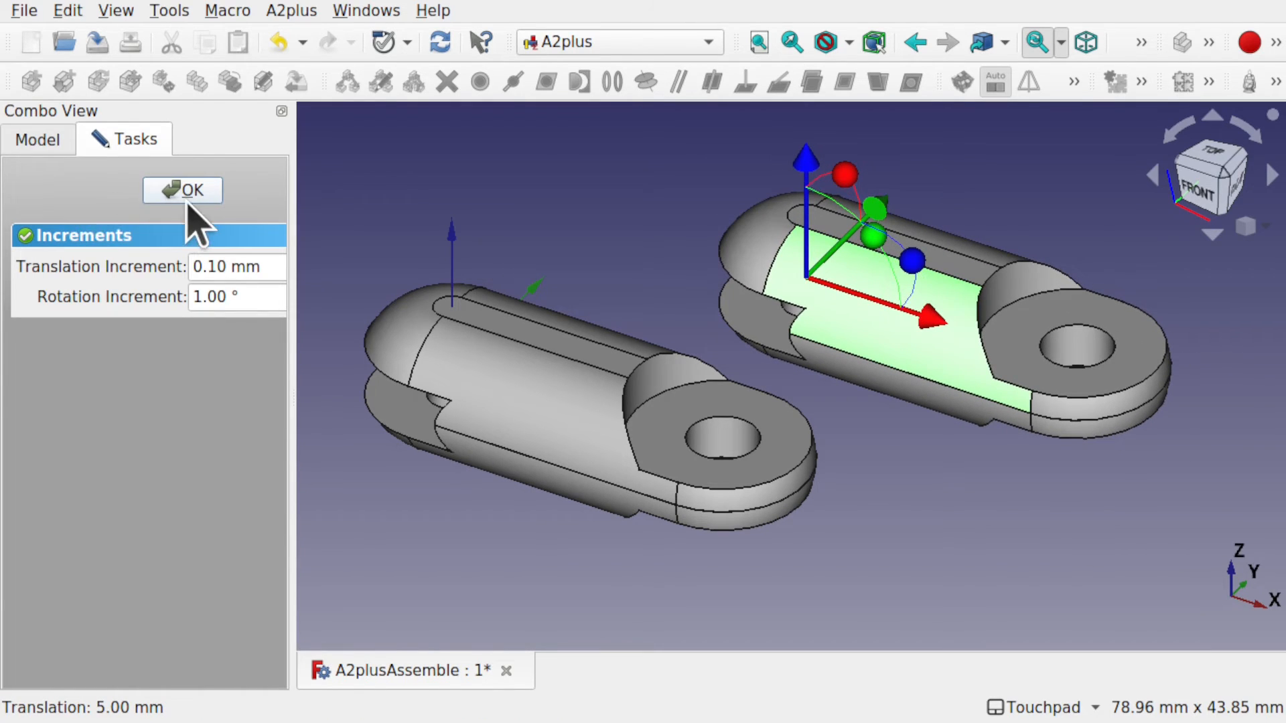
{"action": "left_click", "coordinate": [182, 191]}
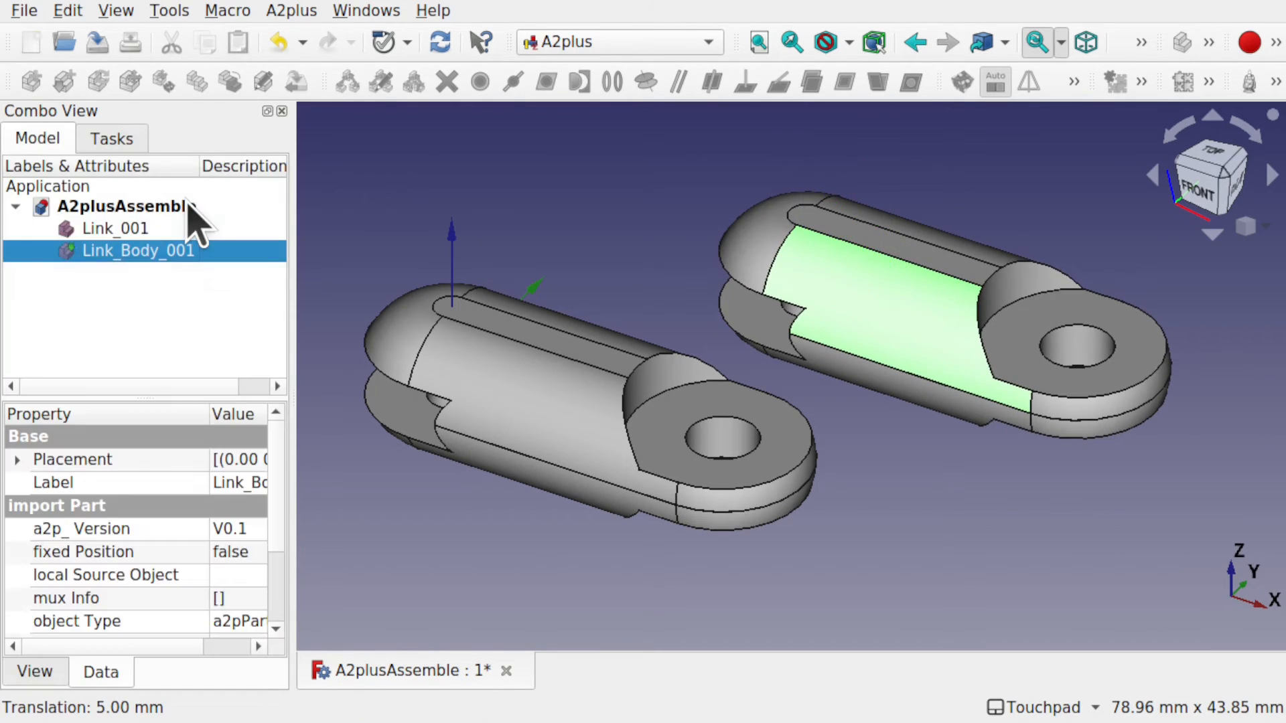
{"action": "left_click", "coordinate": [824, 322]}
Orbit to a low frontal view and select the circular edge of Link_001's pin hole.
{"action": "key", "text": "alt"}
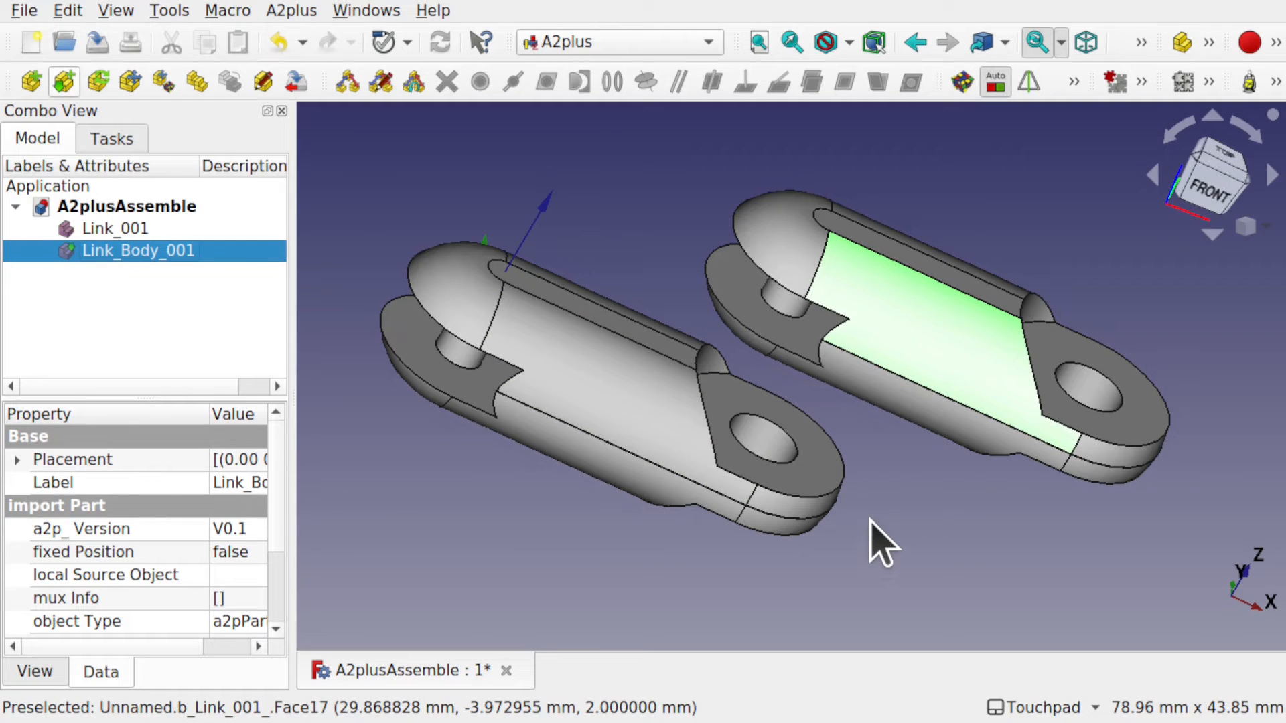
{"action": "key", "text": "alt"}
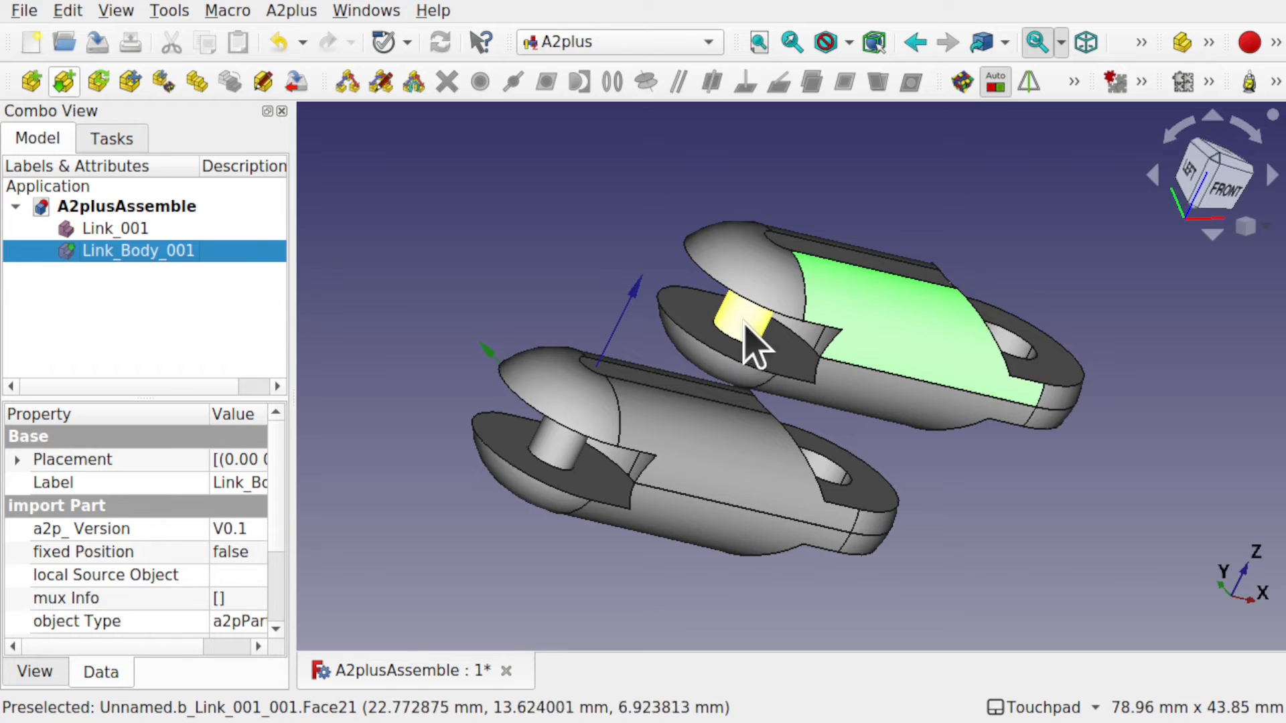
{"action": "key", "text": "alt"}
{"action": "key", "text": "alt"}
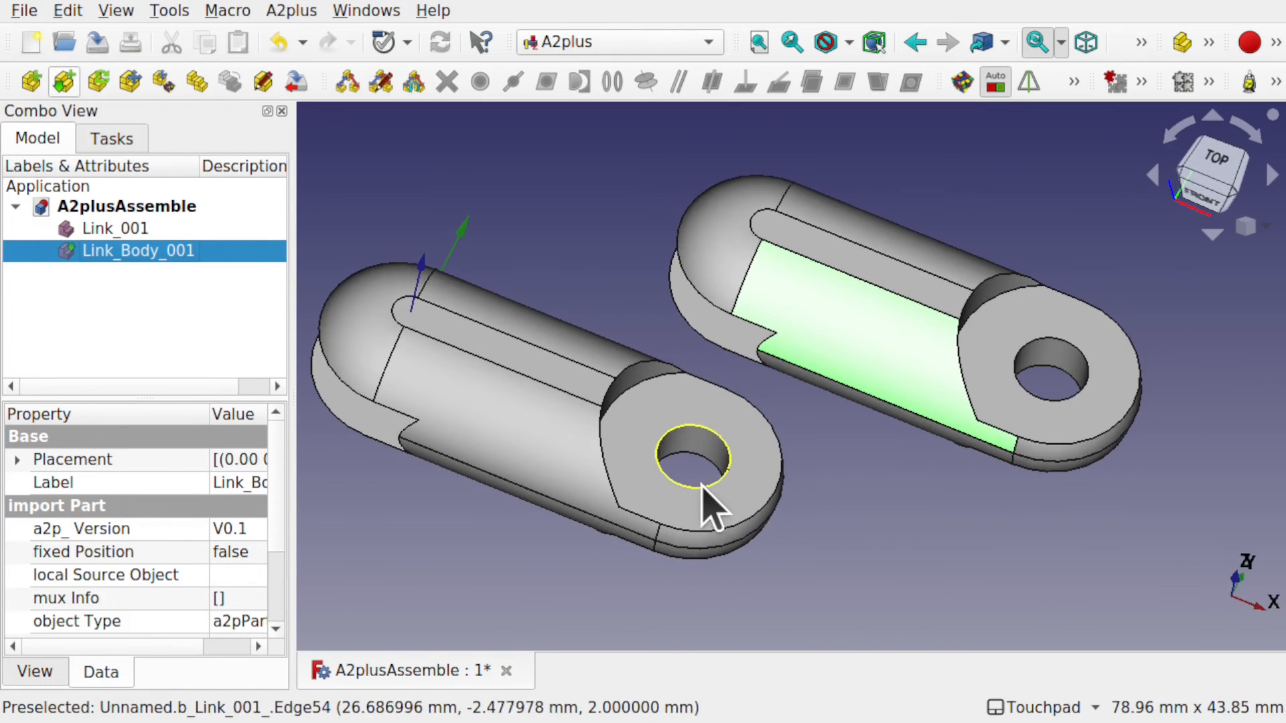
{"action": "key", "text": "alt"}
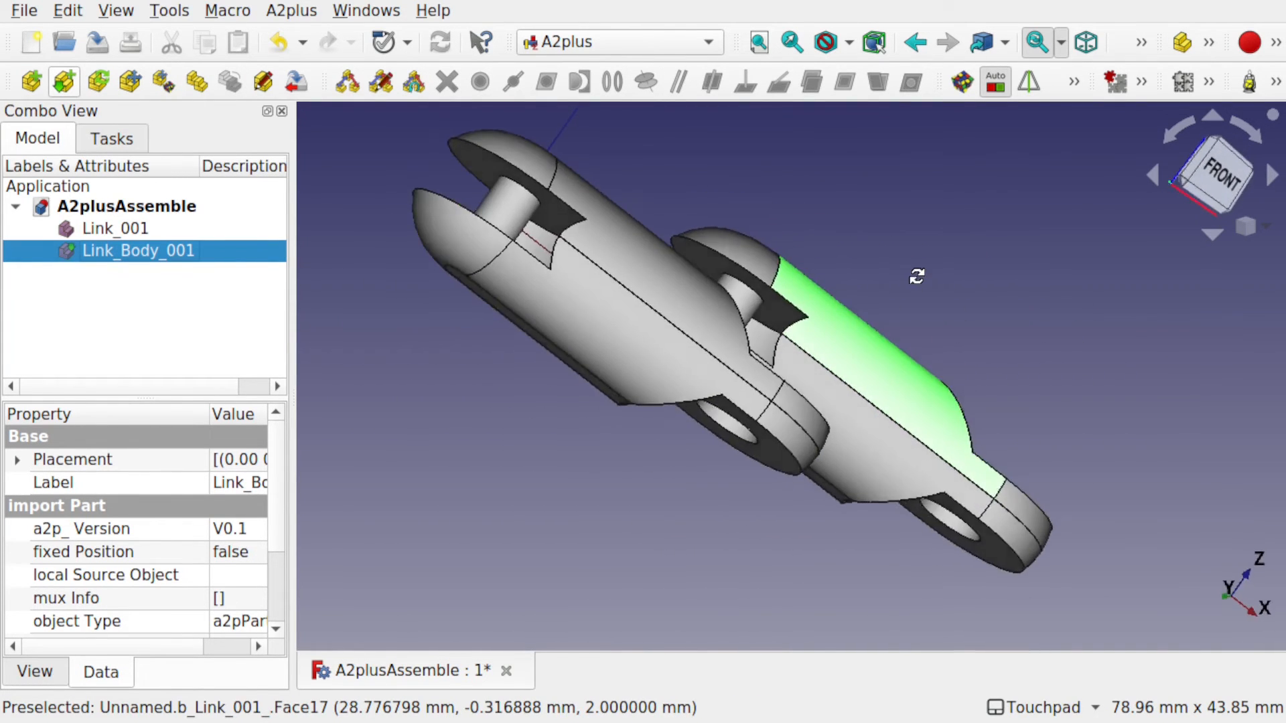
{"action": "key", "text": "alt"}
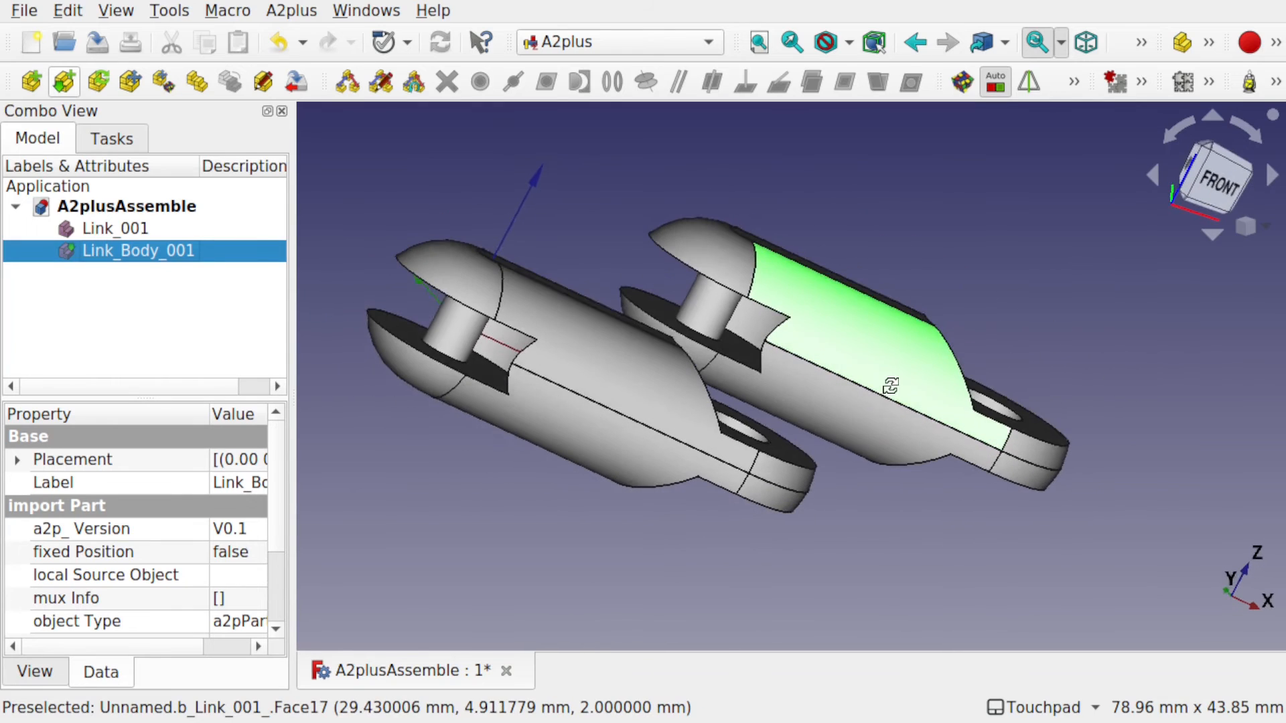
{"action": "key", "text": "alt"}
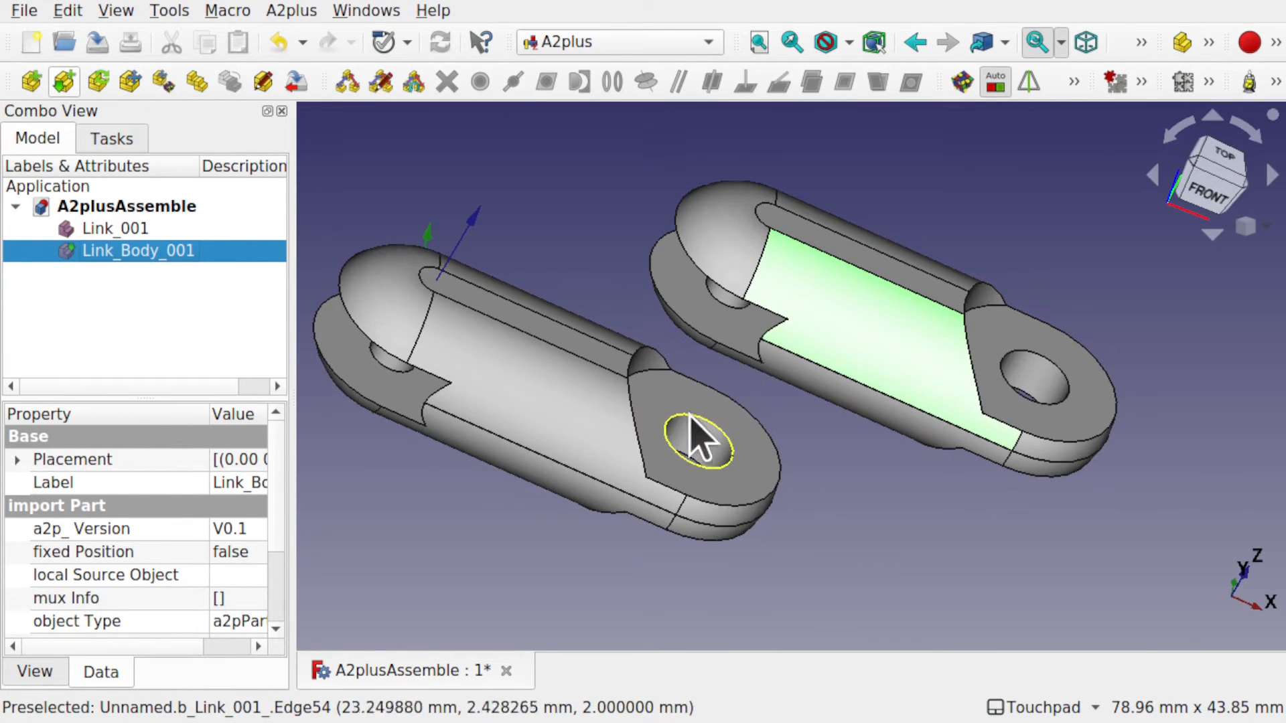
{"action": "left_click", "coordinate": [736, 492]}
{"action": "left_click", "coordinate": [824, 483]}
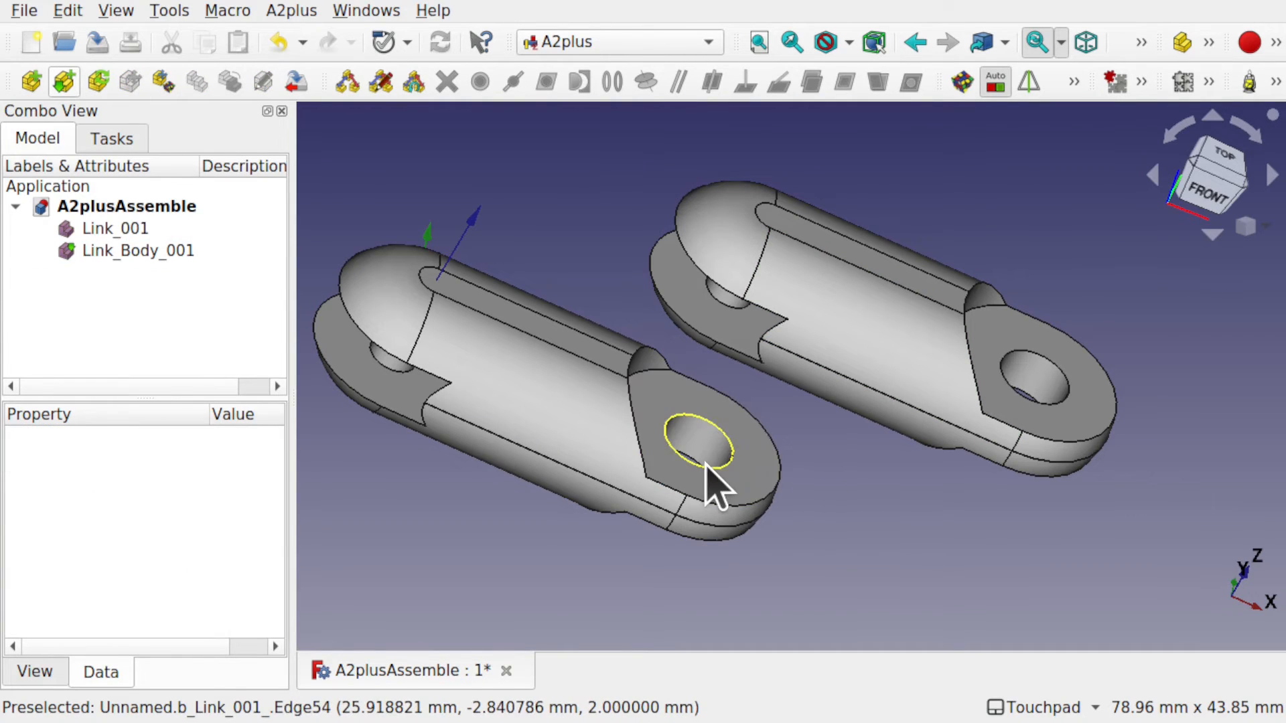
{"action": "left_click", "coordinate": [704, 467]}
Orbit around and add Link_Body_001's circular pin edge to the selection.
{"action": "middle_click_drag", "start_coordinate": [707, 464], "coordinate": [761, 462]}
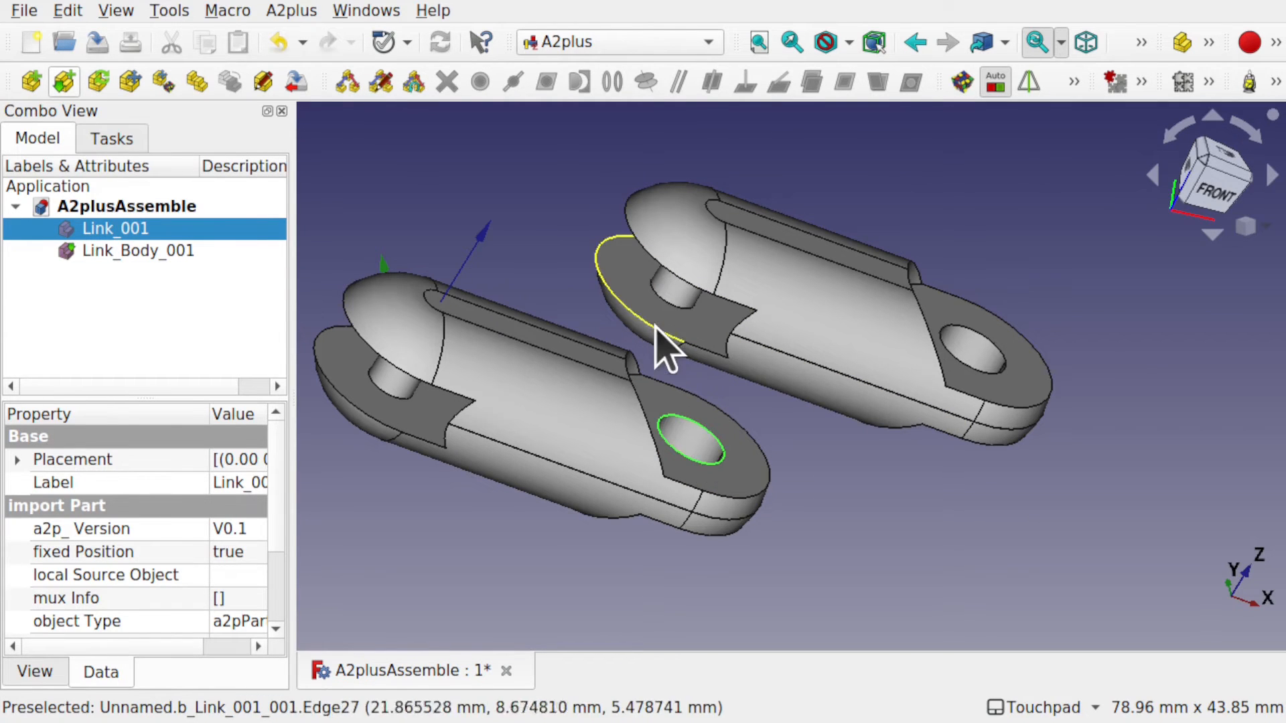
{"action": "mouse_move", "coordinate": [758, 346]}
{"action": "left_mouse_down", "text": "shift"}
{"action": "mouse_move", "coordinate": [794, 337]}
{"action": "mouse_move", "coordinate": [775, 287]}
{"action": "mouse_move", "coordinate": [753, 326]}
{"action": "left_mouse_up", "text": "shift"}
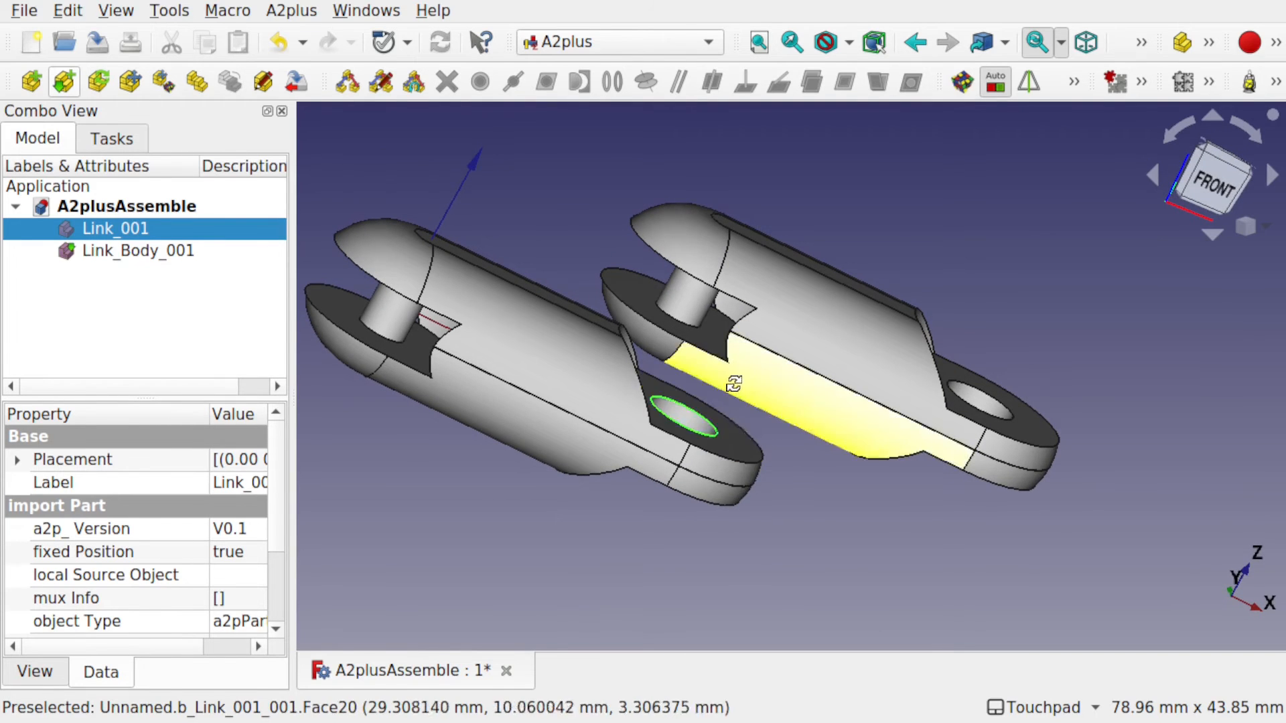
{"action": "left_click_drag", "start_coordinate": [732, 382], "coordinate": [1027, 403], "text": "shift"}
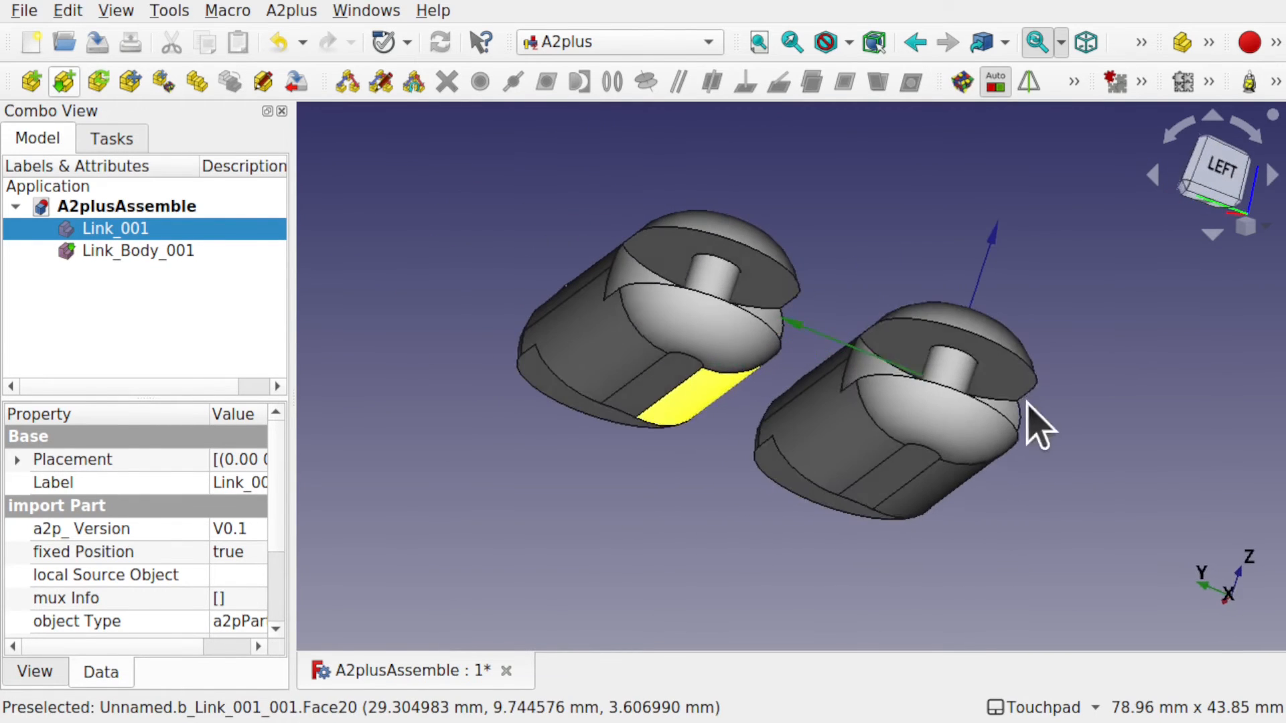
{"action": "left_click_drag", "start_coordinate": [779, 323], "coordinate": [781, 313], "text": "shift"}
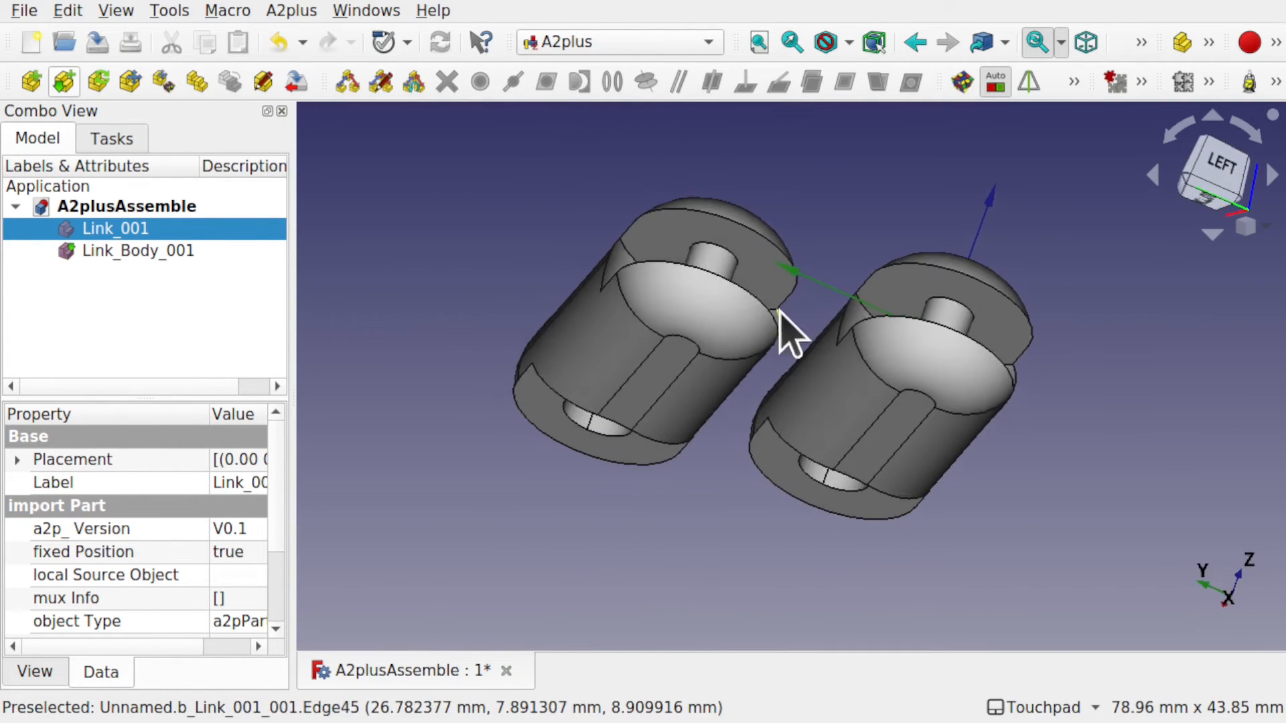
{"action": "left_click", "coordinate": [716, 247], "text": "ctrl"}
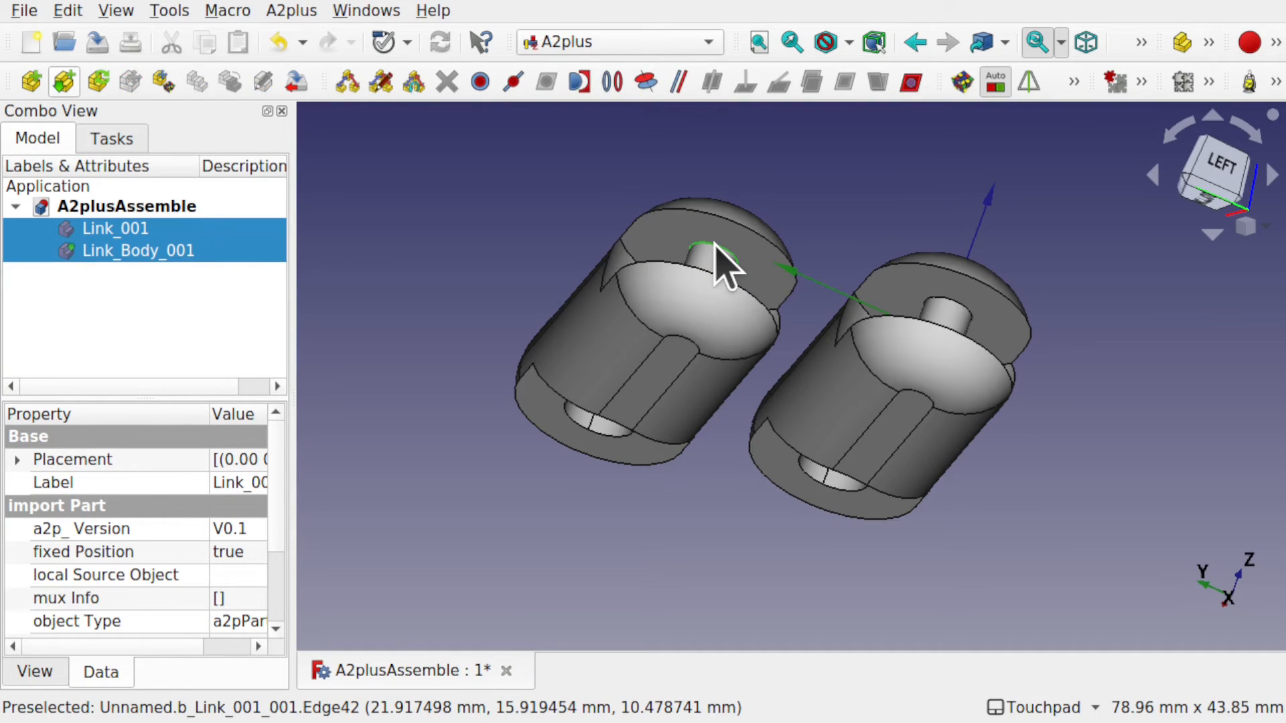
{"action": "left_click_drag", "start_coordinate": [942, 310], "coordinate": [809, 305], "text": "shift"}
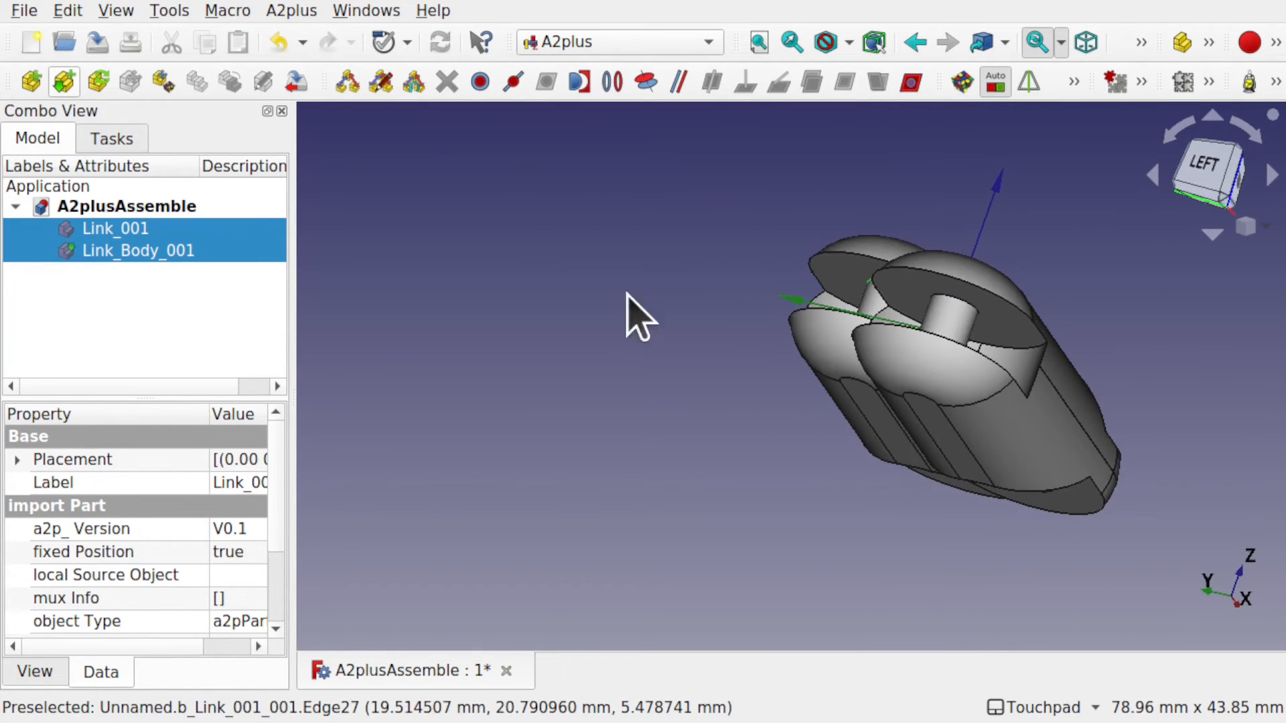
Join the two selected pin edges with a circularEdge constraint.
{"action": "left_click", "coordinate": [618, 91]}
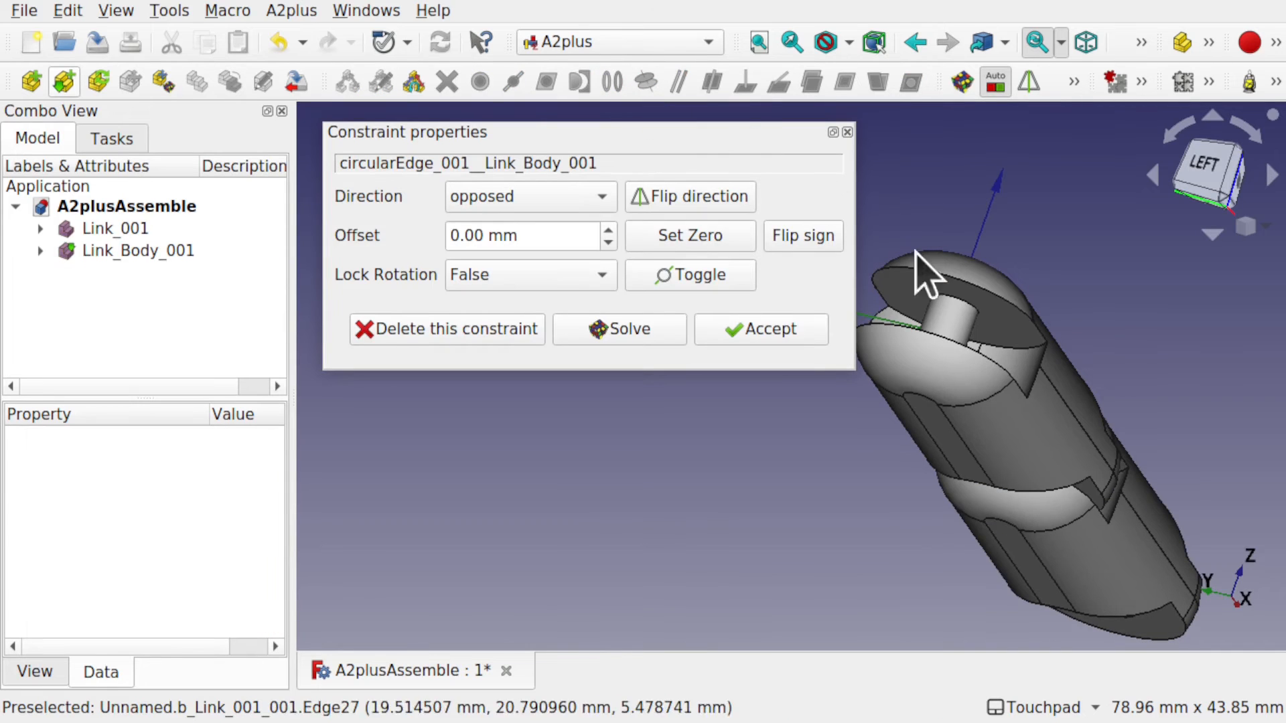
{"action": "left_click_drag", "start_coordinate": [1031, 320], "coordinate": [603, 384], "text": "alt"}
{"action": "mouse_move", "coordinate": [870, 419]}
{"action": "left_mouse_down", "text": "alt"}
{"action": "mouse_move", "coordinate": [939, 339]}
{"action": "mouse_move", "coordinate": [907, 411]}
{"action": "mouse_move", "coordinate": [862, 436]}
{"action": "left_mouse_up", "text": "alt"}
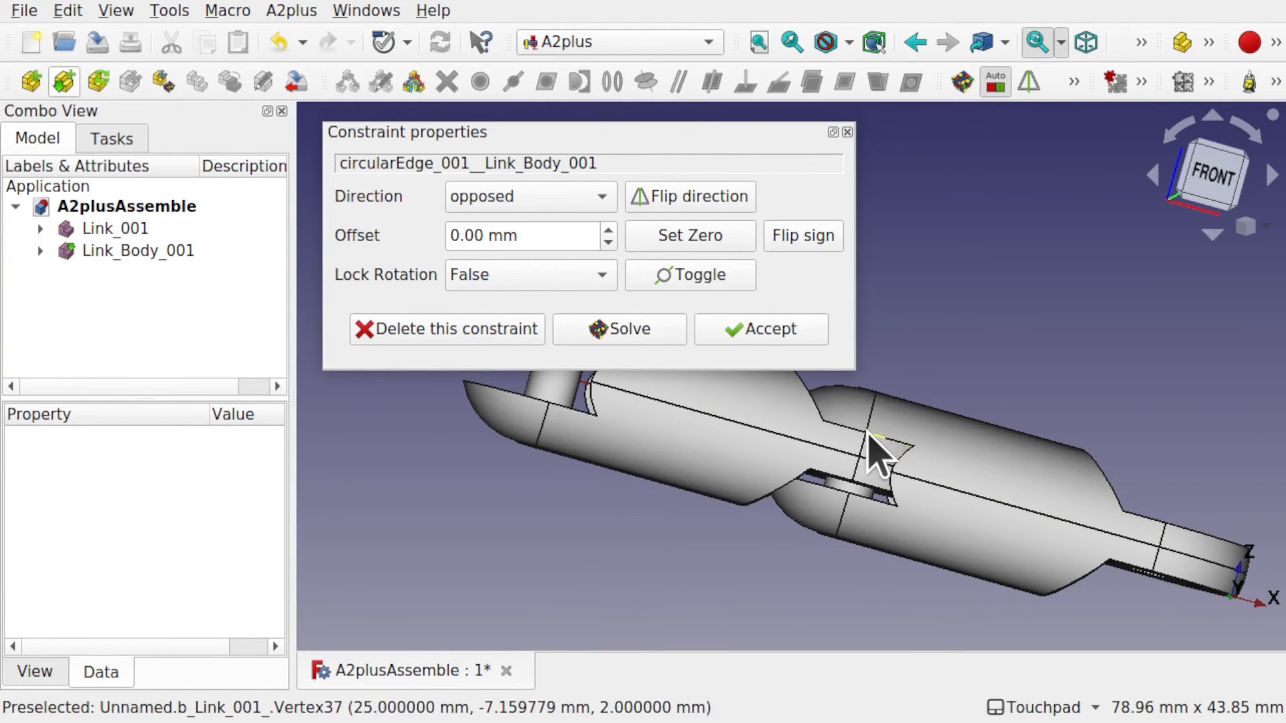
{"action": "left_click_drag", "start_coordinate": [890, 445], "coordinate": [896, 451], "text": "alt"}
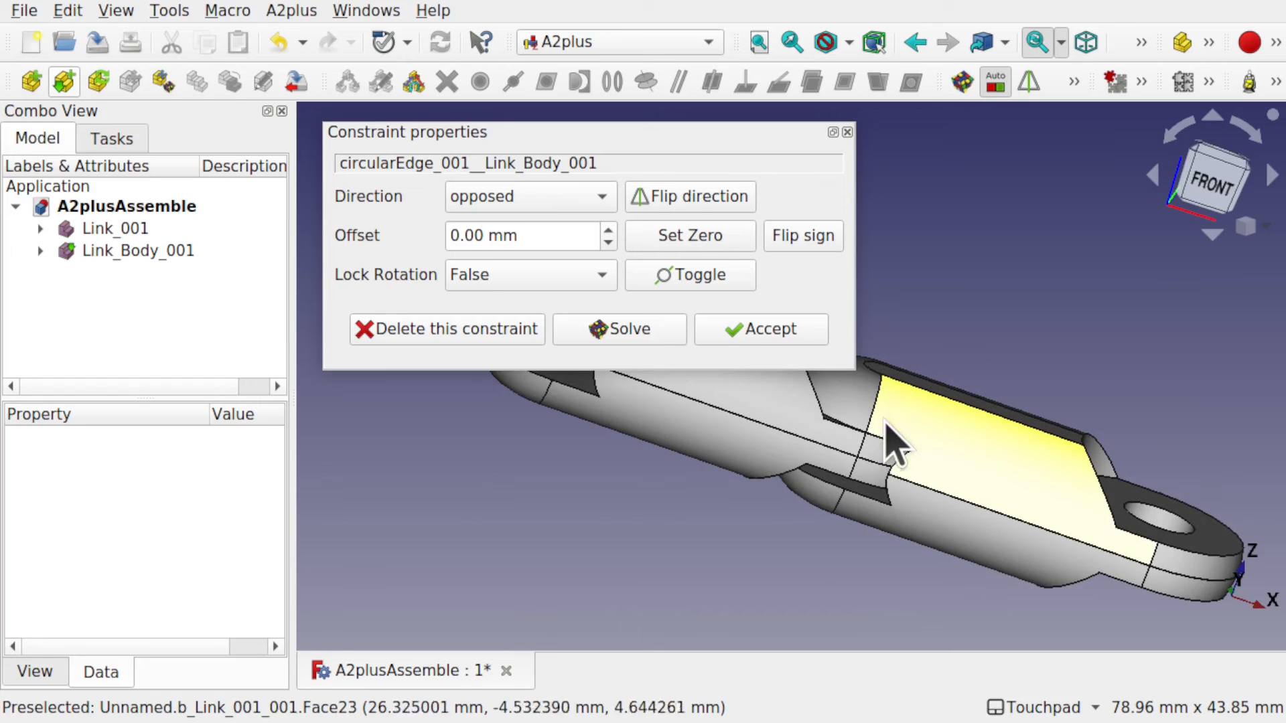
{"action": "scroll", "coordinate": [886, 400], "scroll_direction": "up", "scroll_amount": 5}
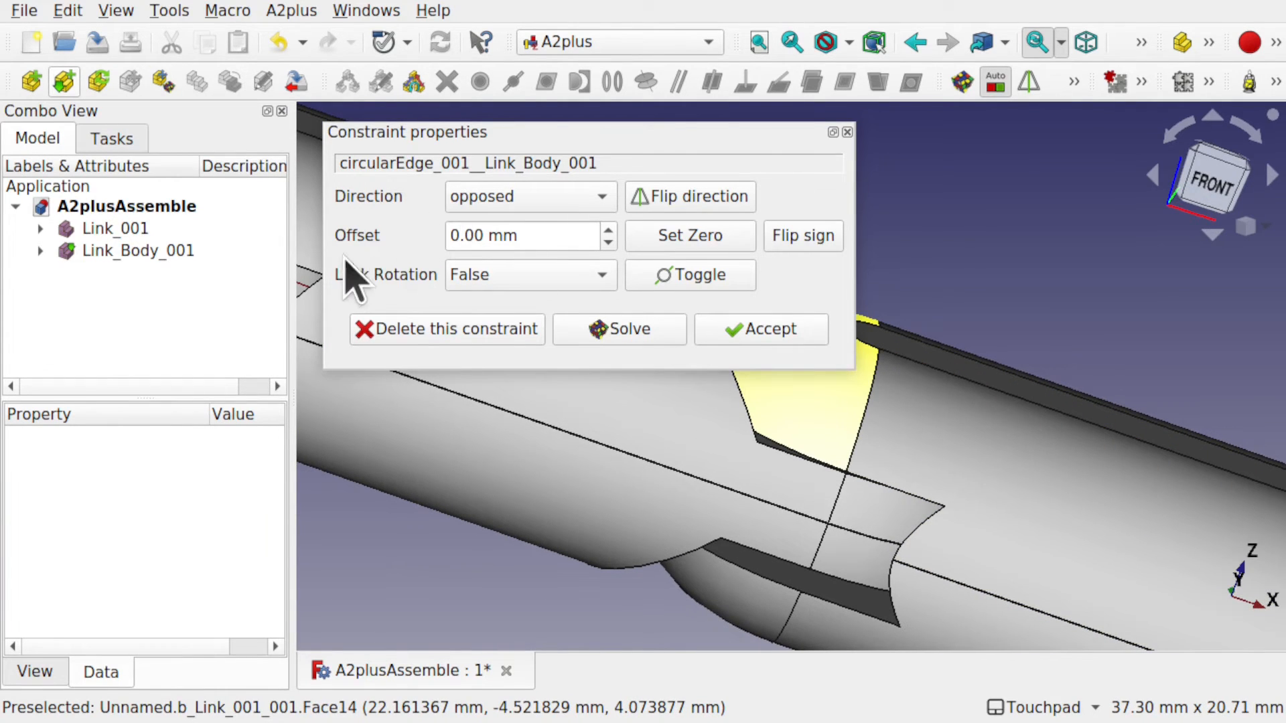
Set the pin constraint's offset to -0.5 mm.
{"action": "left_click", "coordinate": [608, 242]}
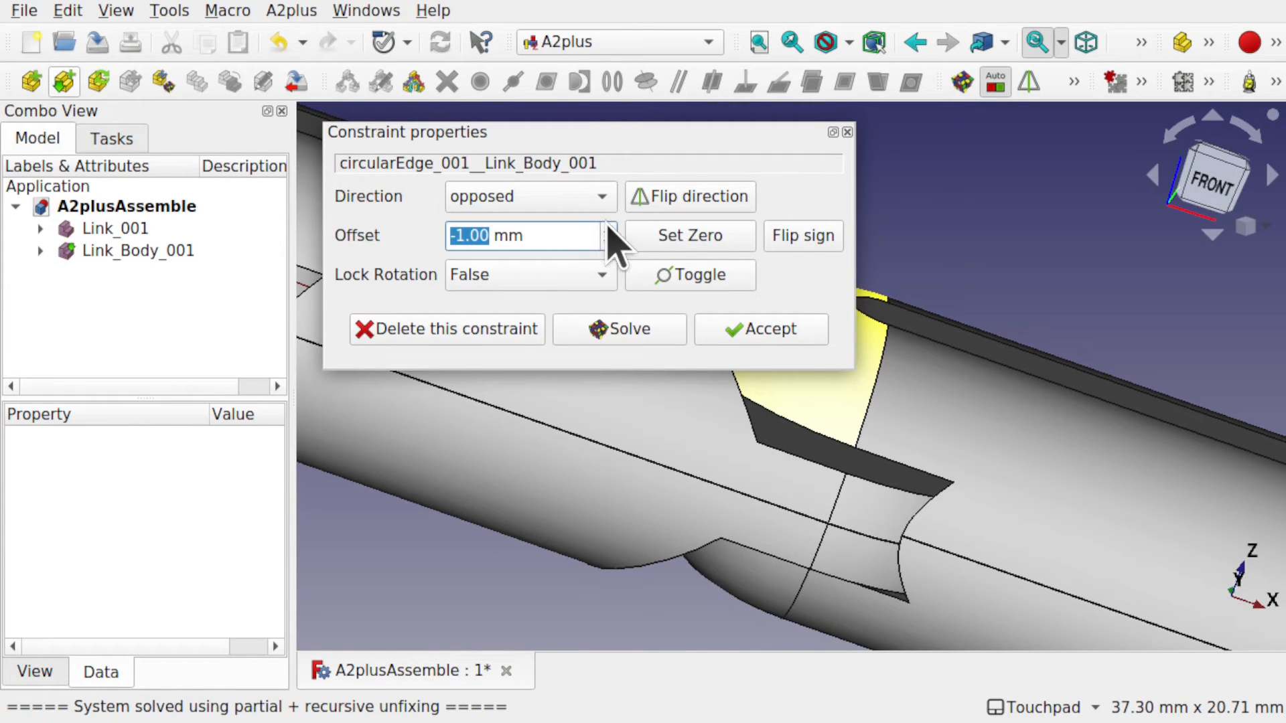
{"action": "left_click", "coordinate": [609, 229]}
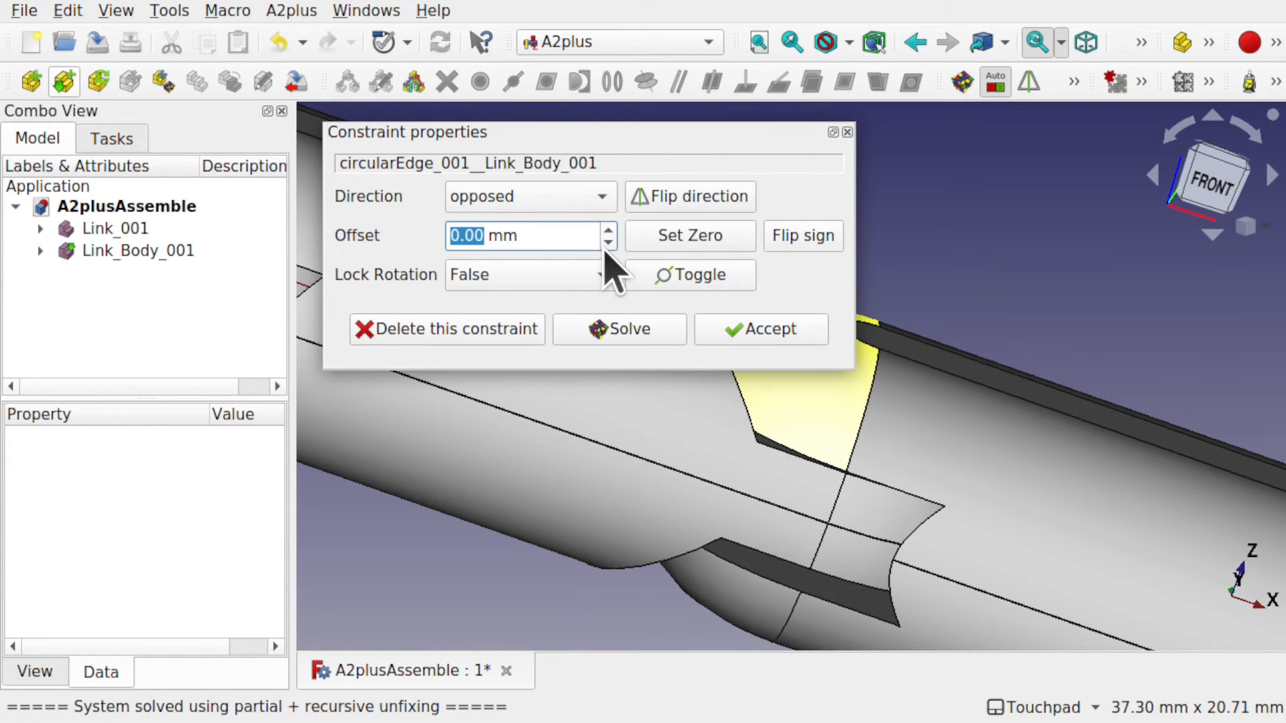
{"action": "left_click", "coordinate": [607, 243]}
{"action": "left_click", "coordinate": [609, 230]}
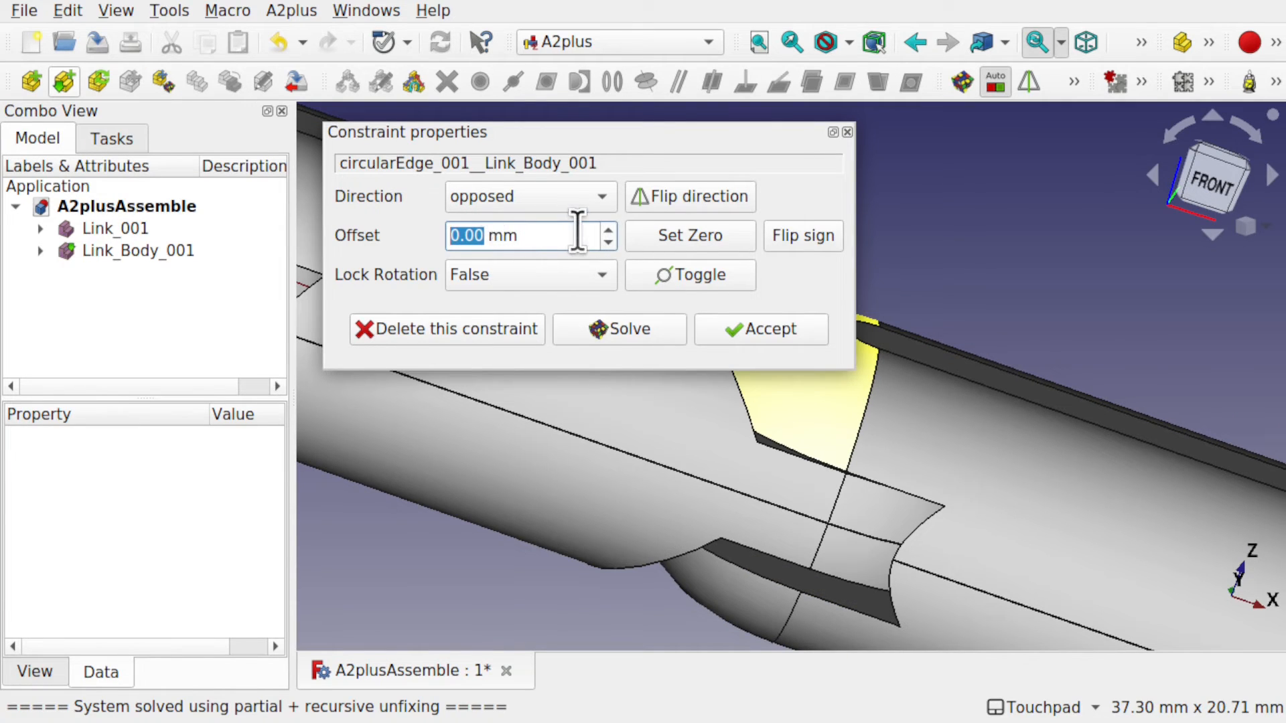
{"action": "type", "text": "5"}
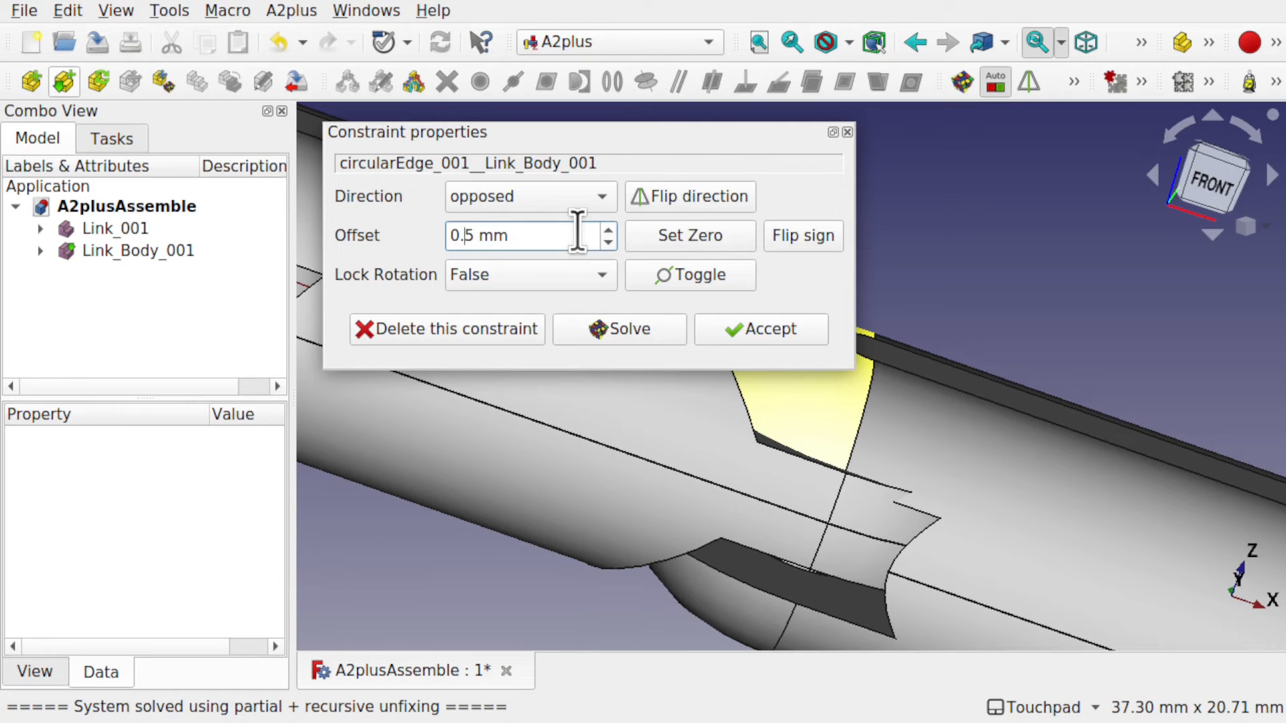
{"action": "key", "text": "Home"}
{"action": "type", "text": "-"}
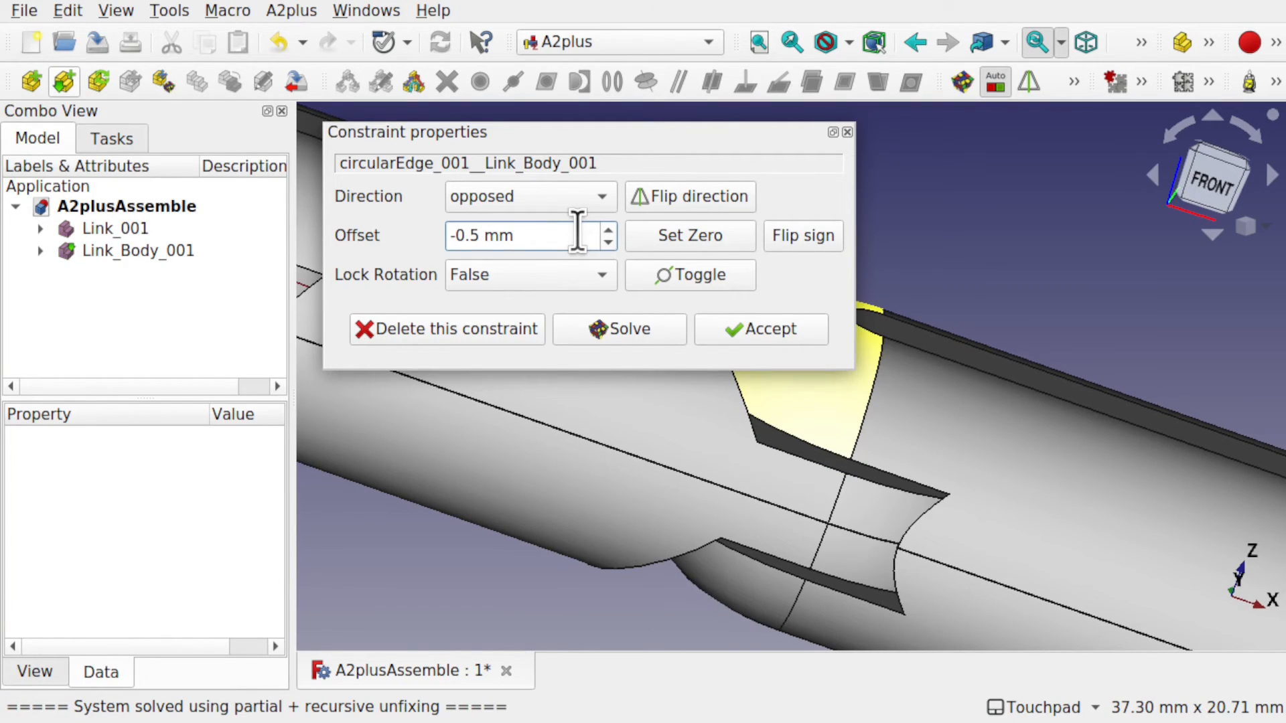
Toggle the pin direction between aligned and opposed, leaving it opposed, and inspect the joint.
{"action": "middle_click_drag", "start_coordinate": [882, 447], "coordinate": [856, 433], "text": "alt"}
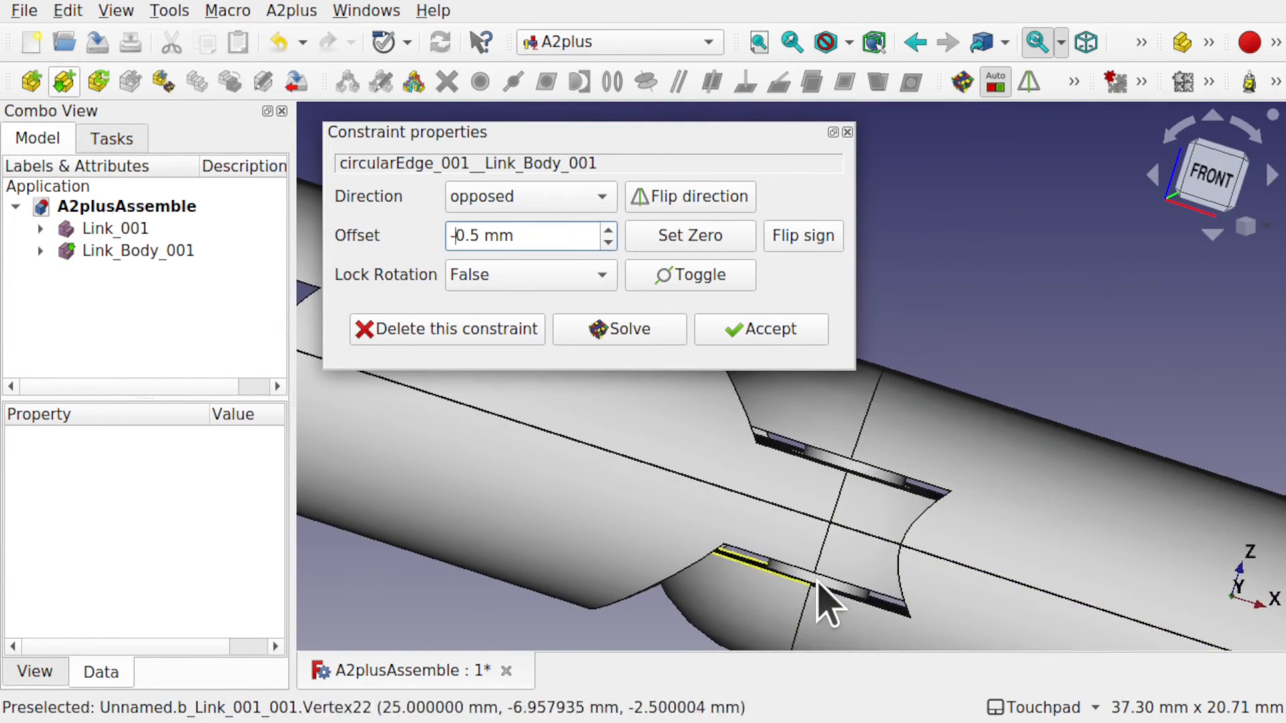
{"action": "middle_click_drag", "start_coordinate": [877, 472], "coordinate": [824, 555], "text": "alt"}
{"action": "scroll", "coordinate": [820, 558], "scroll_direction": "down", "scroll_amount": 8}
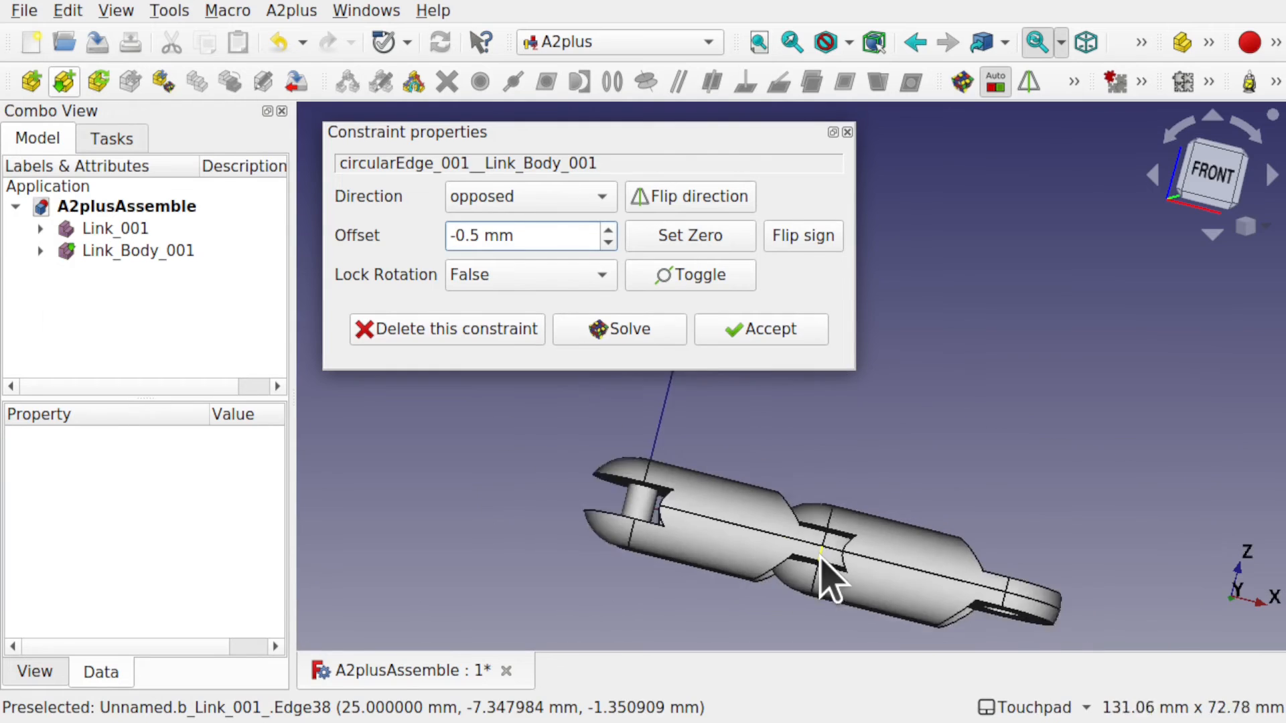
{"action": "left_click_drag", "start_coordinate": [832, 569], "coordinate": [842, 372], "text": "alt"}
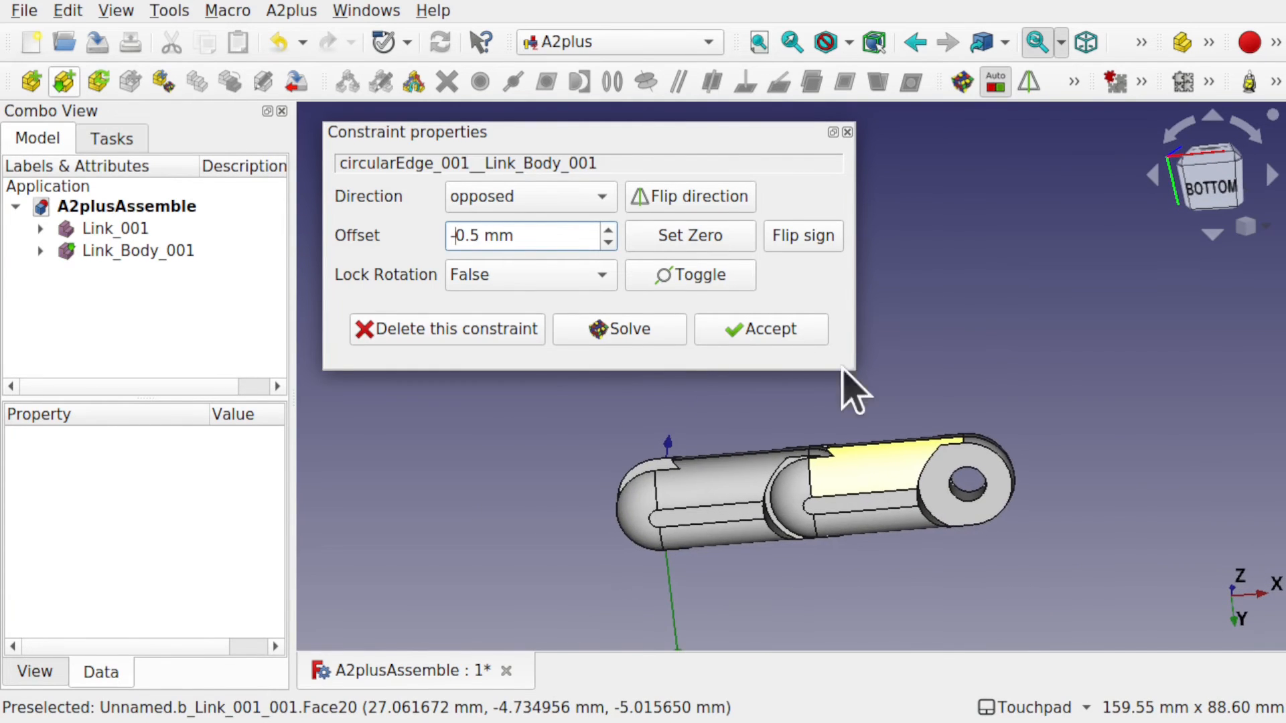
{"action": "left_click", "coordinate": [714, 195]}
{"action": "left_click", "coordinate": [714, 195]}
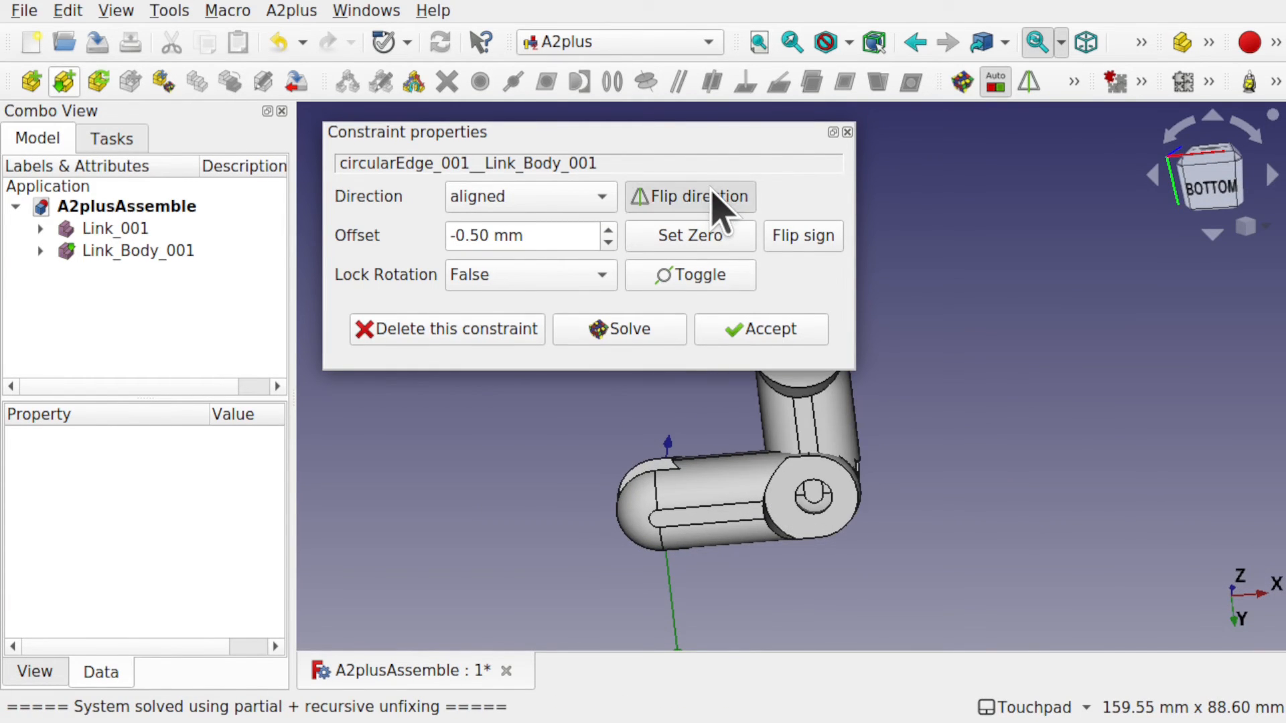
{"action": "left_click", "coordinate": [714, 200]}
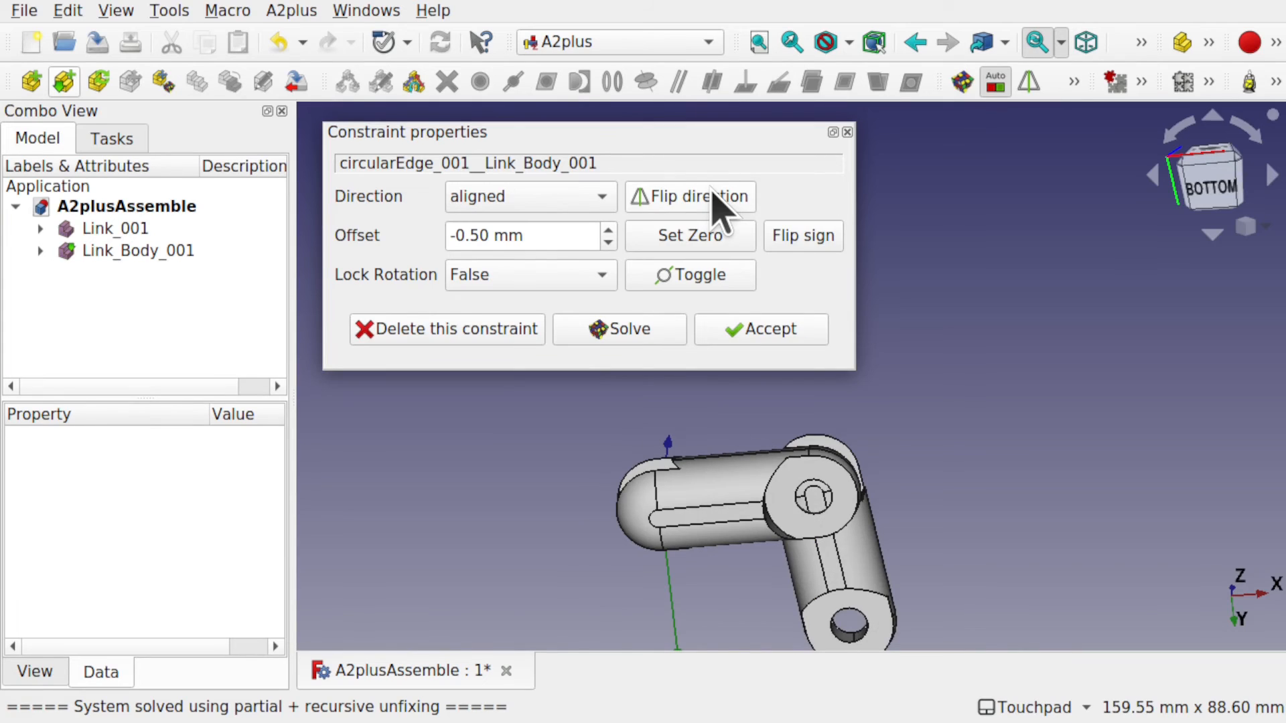
{"action": "left_click", "coordinate": [714, 200]}
{"action": "left_click", "coordinate": [713, 195]}
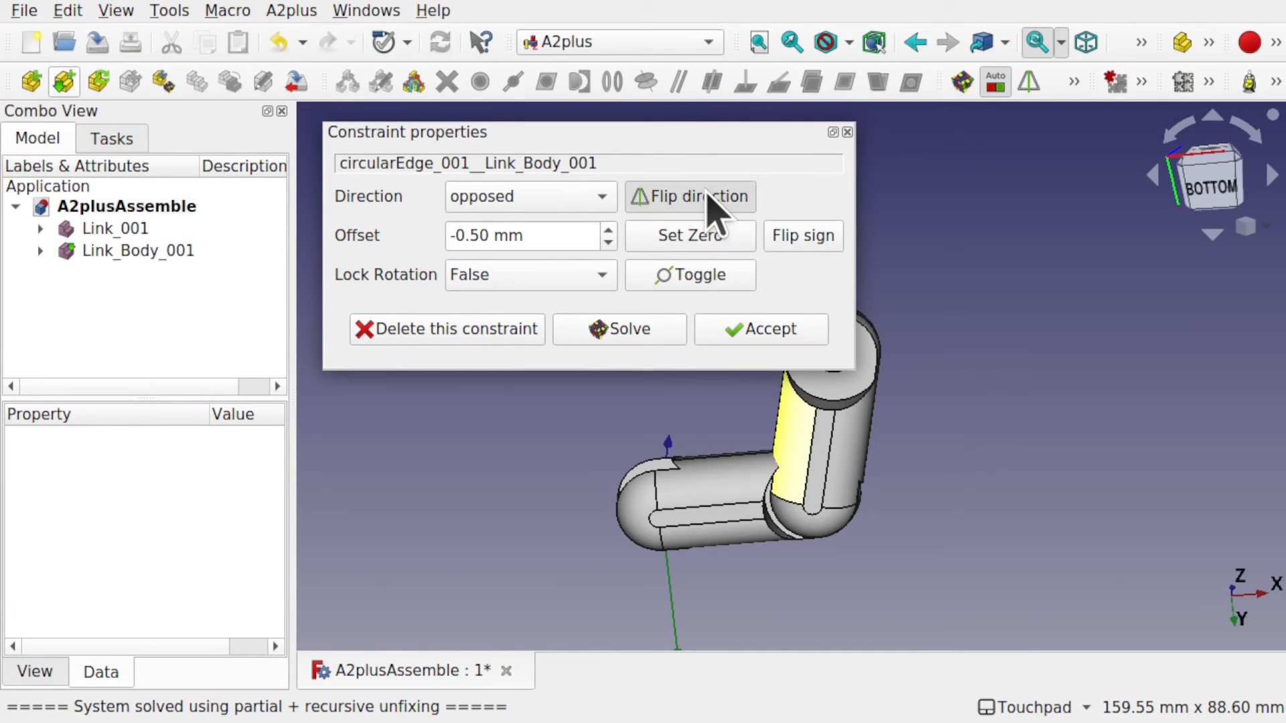
{"action": "left_click", "coordinate": [709, 196]}
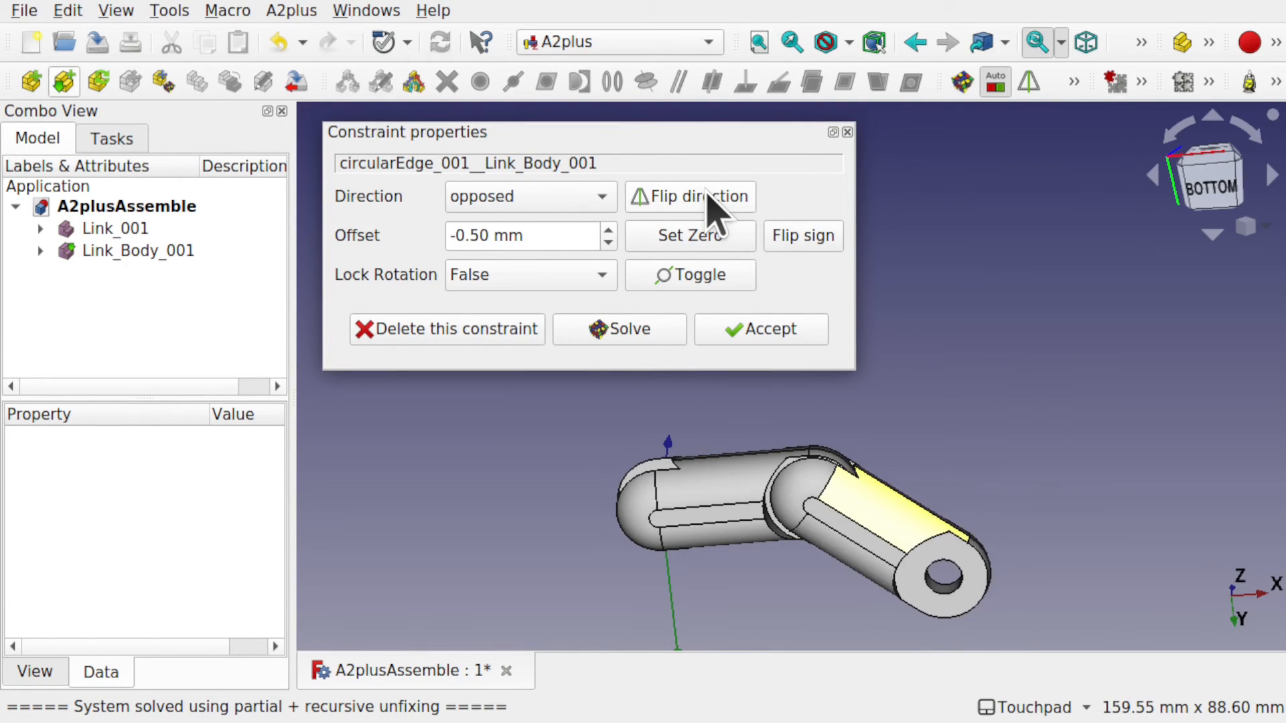
{"action": "left_click_drag", "start_coordinate": [841, 431], "coordinate": [894, 339], "text": "shift"}
{"action": "scroll", "coordinate": [823, 532], "scroll_direction": "up", "scroll_amount": 7}
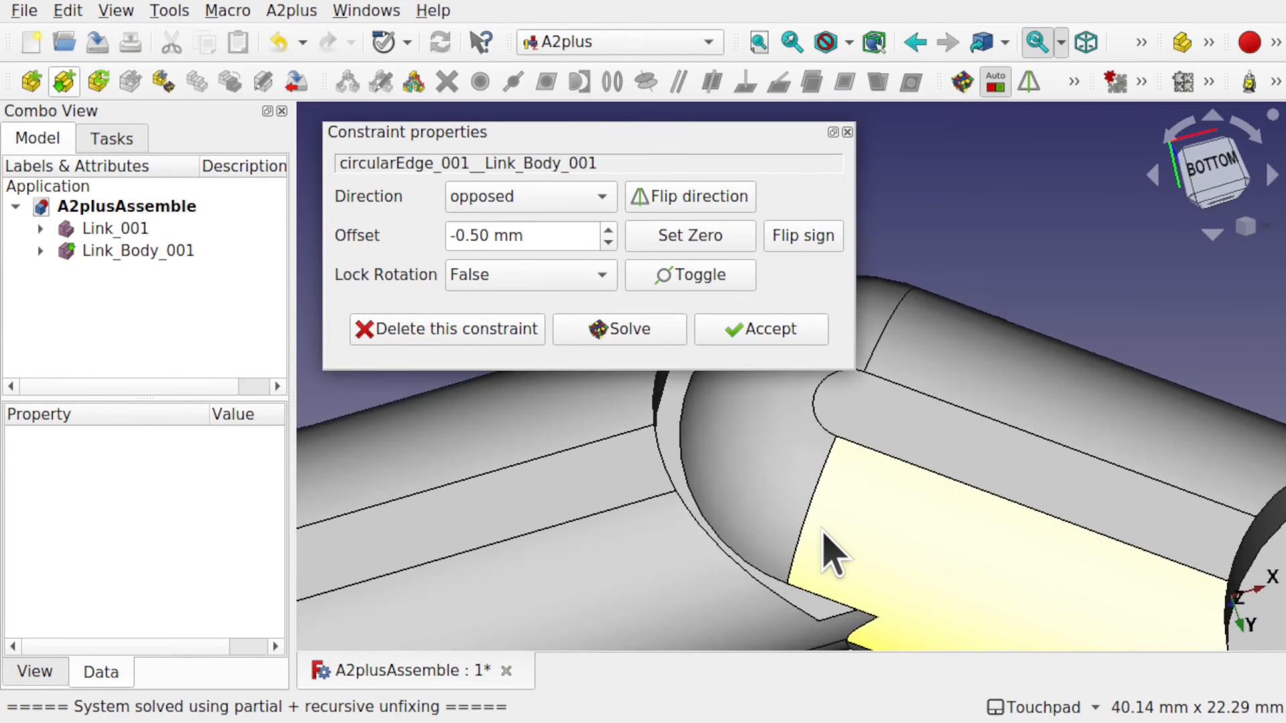
{"action": "left_click_drag", "start_coordinate": [824, 533], "coordinate": [665, 472], "text": "shift"}
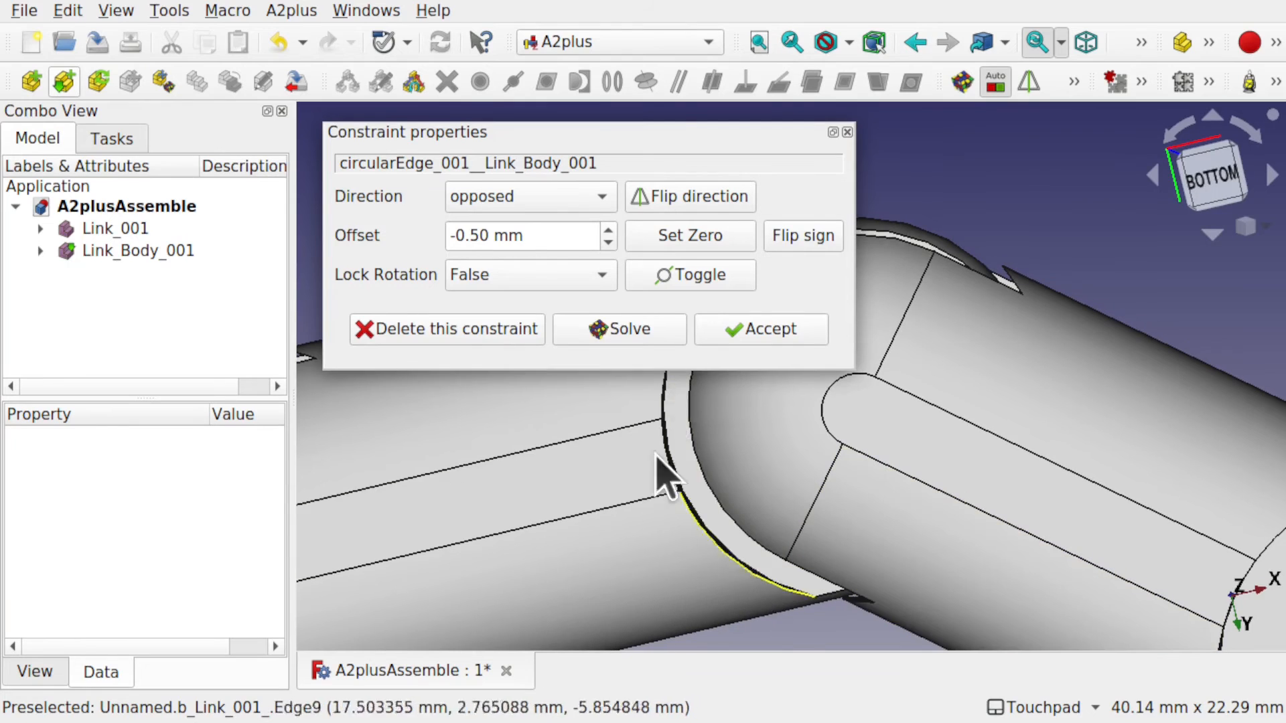
Accept the pin constraint and inspect both links' faces from below.
{"action": "left_click", "coordinate": [798, 339]}
{"action": "scroll", "coordinate": [796, 339], "scroll_direction": "down", "scroll_amount": 5}
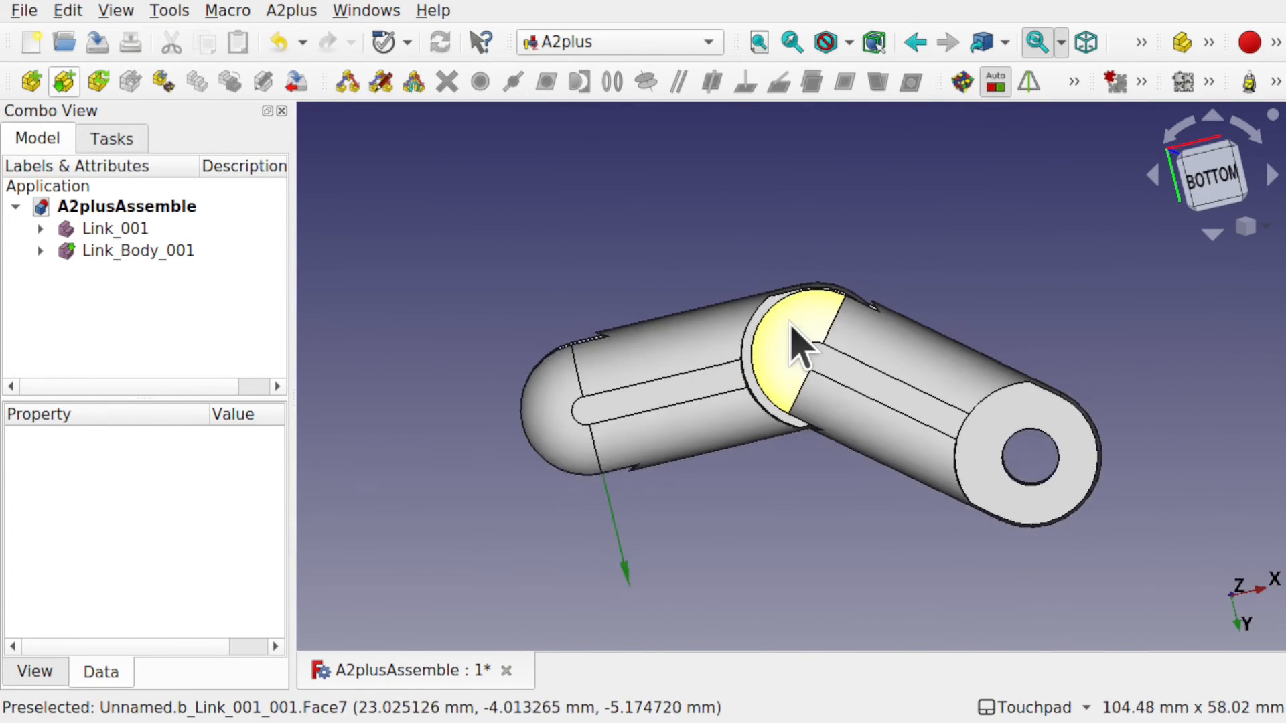
{"action": "left_click_drag", "start_coordinate": [792, 339], "coordinate": [806, 310], "text": "shift"}
{"action": "left_click_drag", "start_coordinate": [921, 439], "coordinate": [830, 423], "text": "shift"}
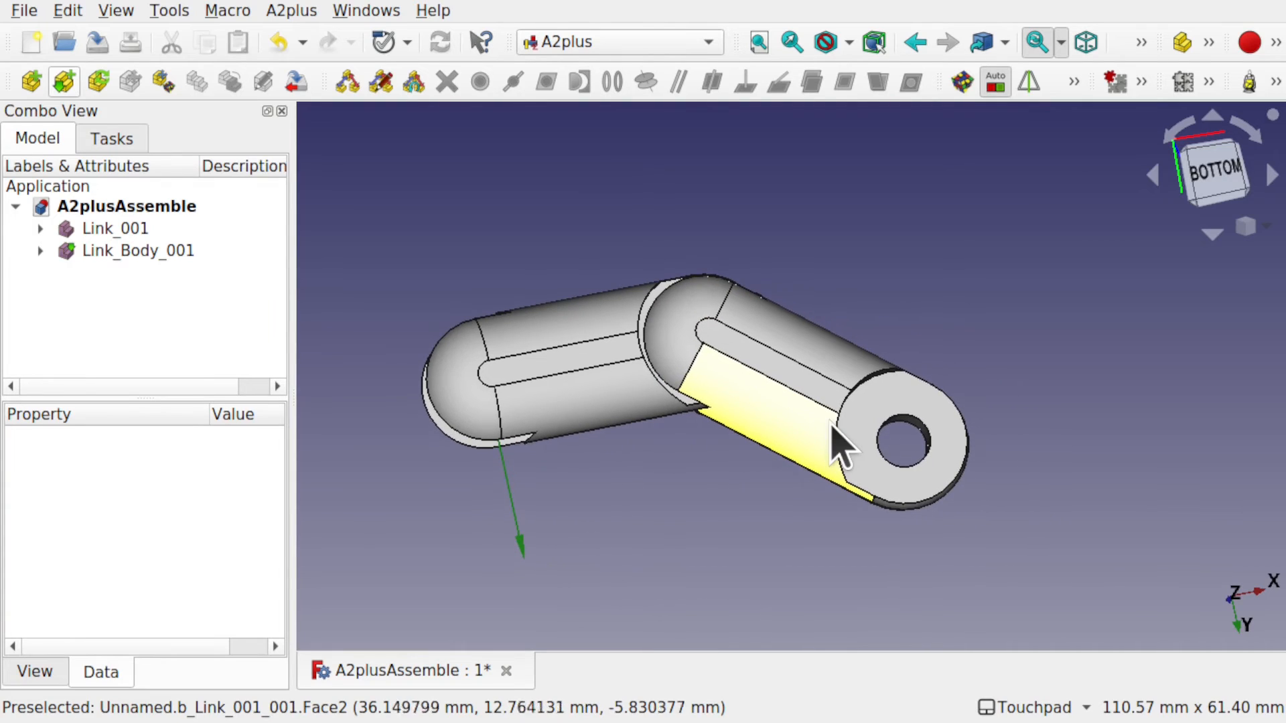
{"action": "left_click", "coordinate": [833, 420]}
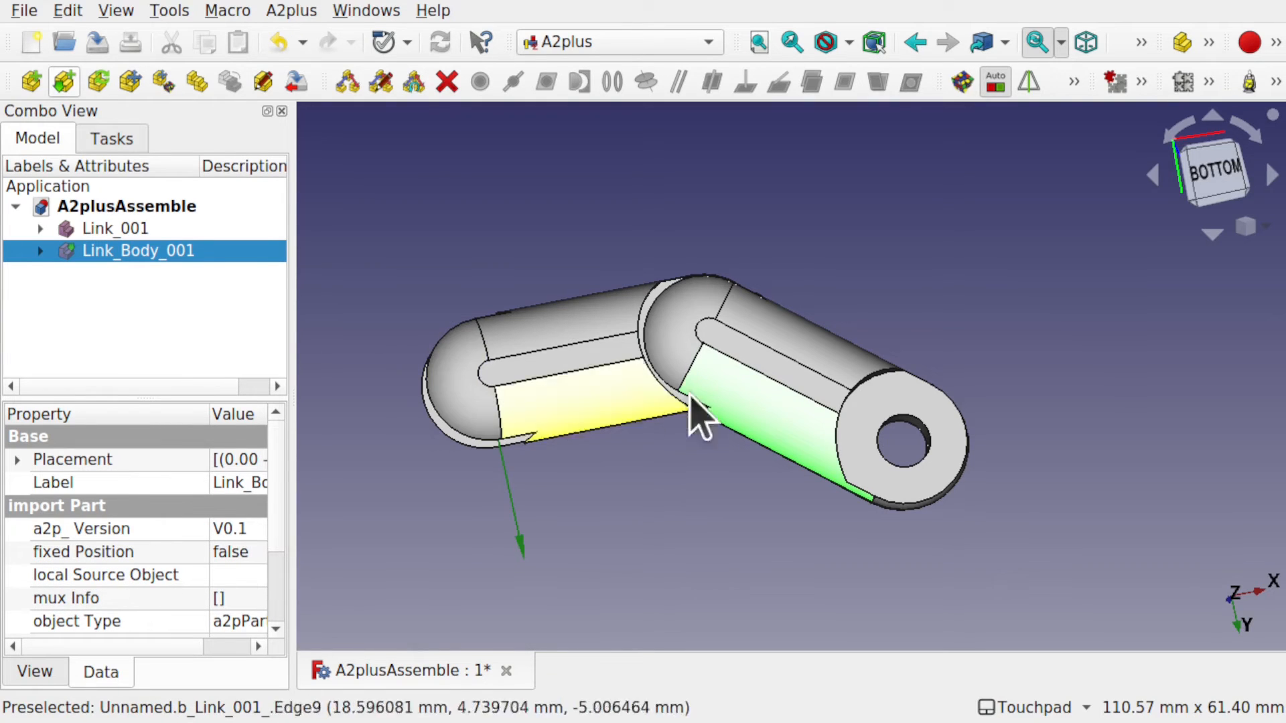
{"action": "left_click", "coordinate": [549, 399]}
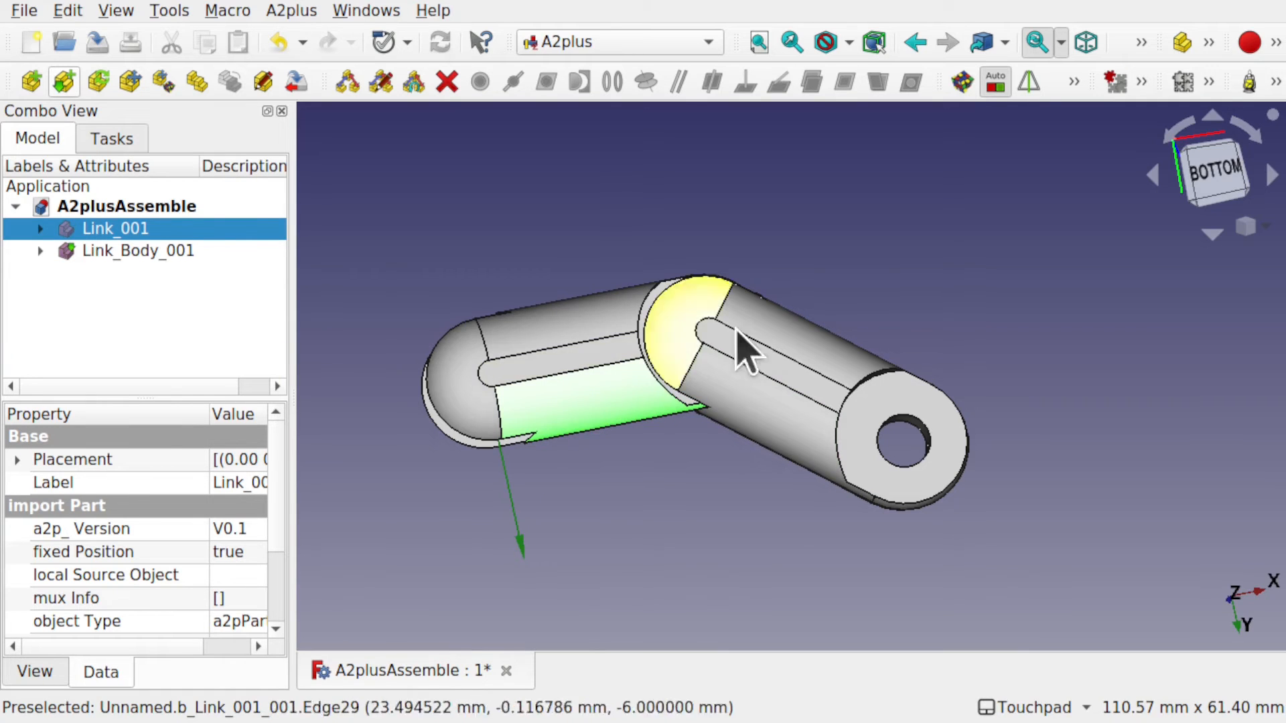
{"action": "left_click", "coordinate": [808, 432]}
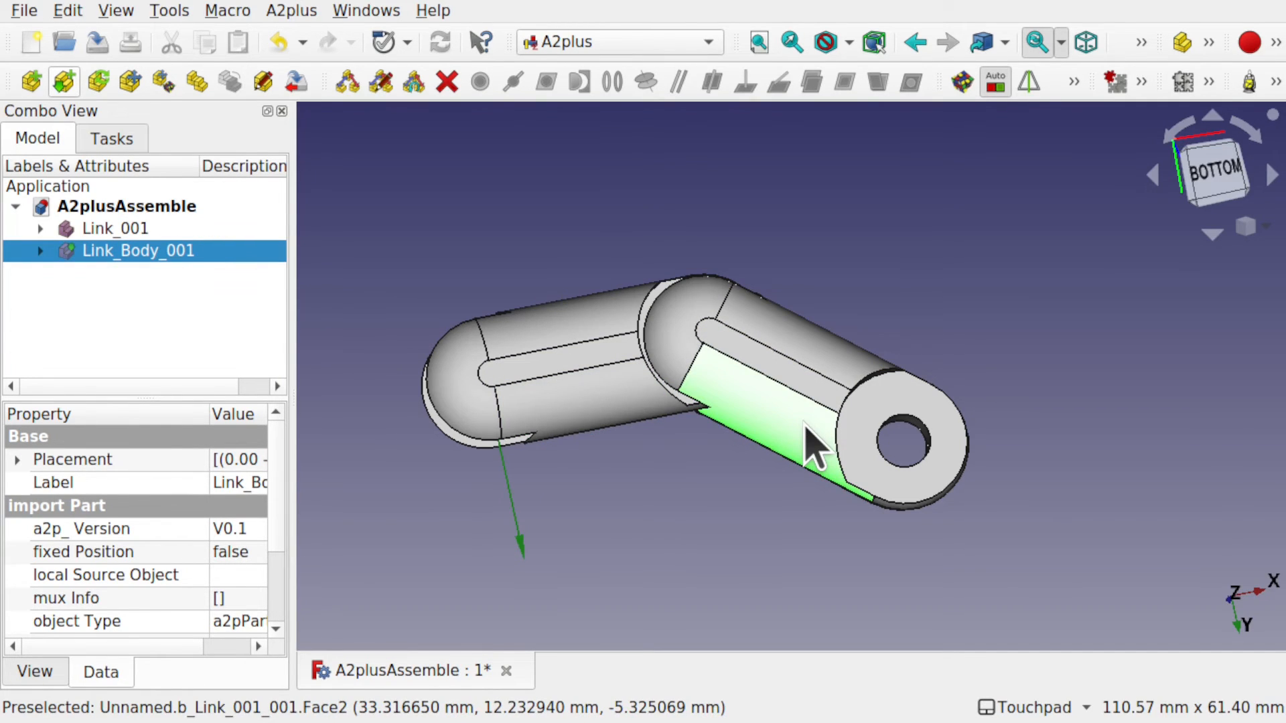
{"action": "left_click_drag", "start_coordinate": [741, 215], "coordinate": [681, 525], "text": "shift"}
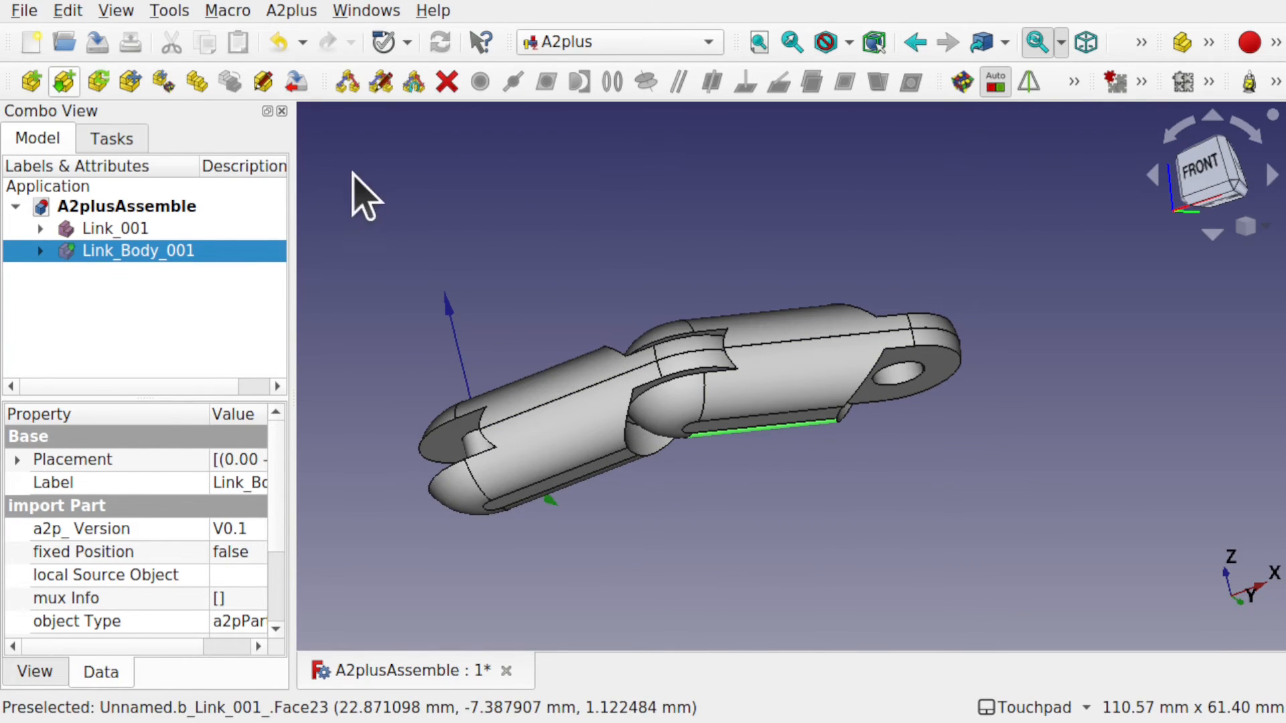
Swing Link_Body_001 to a new angle about the pin with move-under-constraints.
{"action": "left_click", "coordinate": [164, 92]}
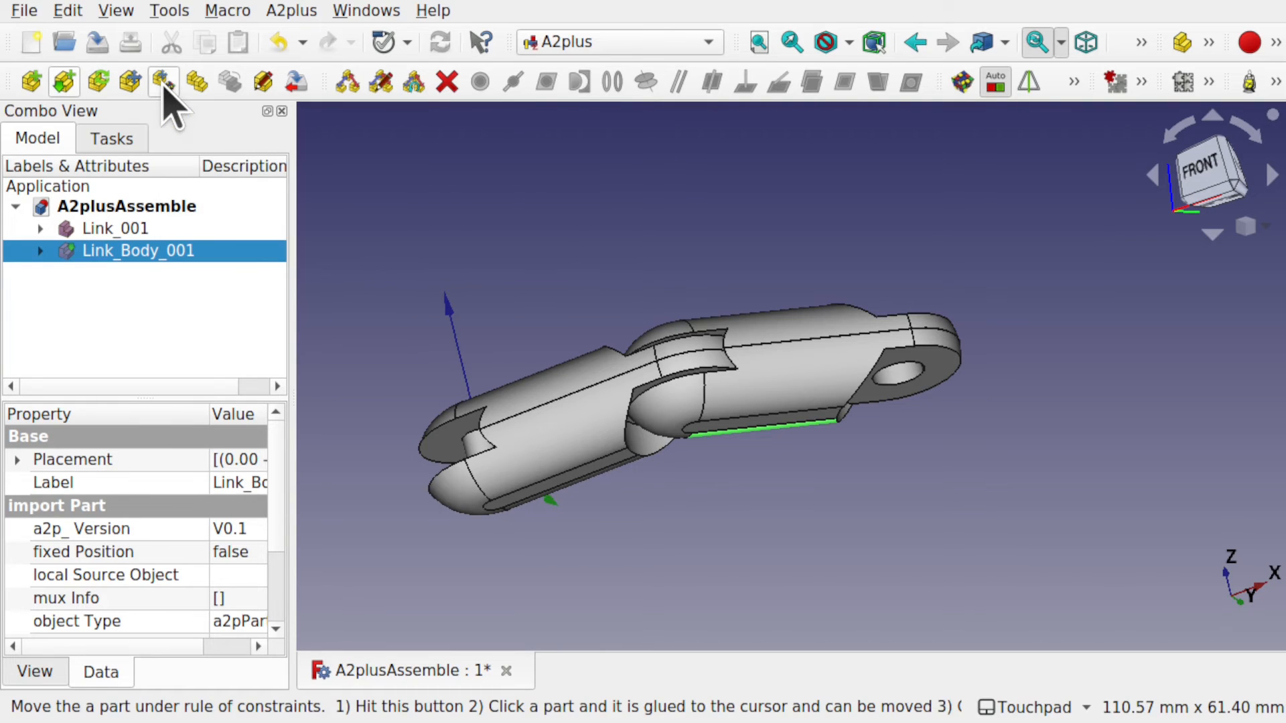
{"action": "left_click", "coordinate": [831, 315]}
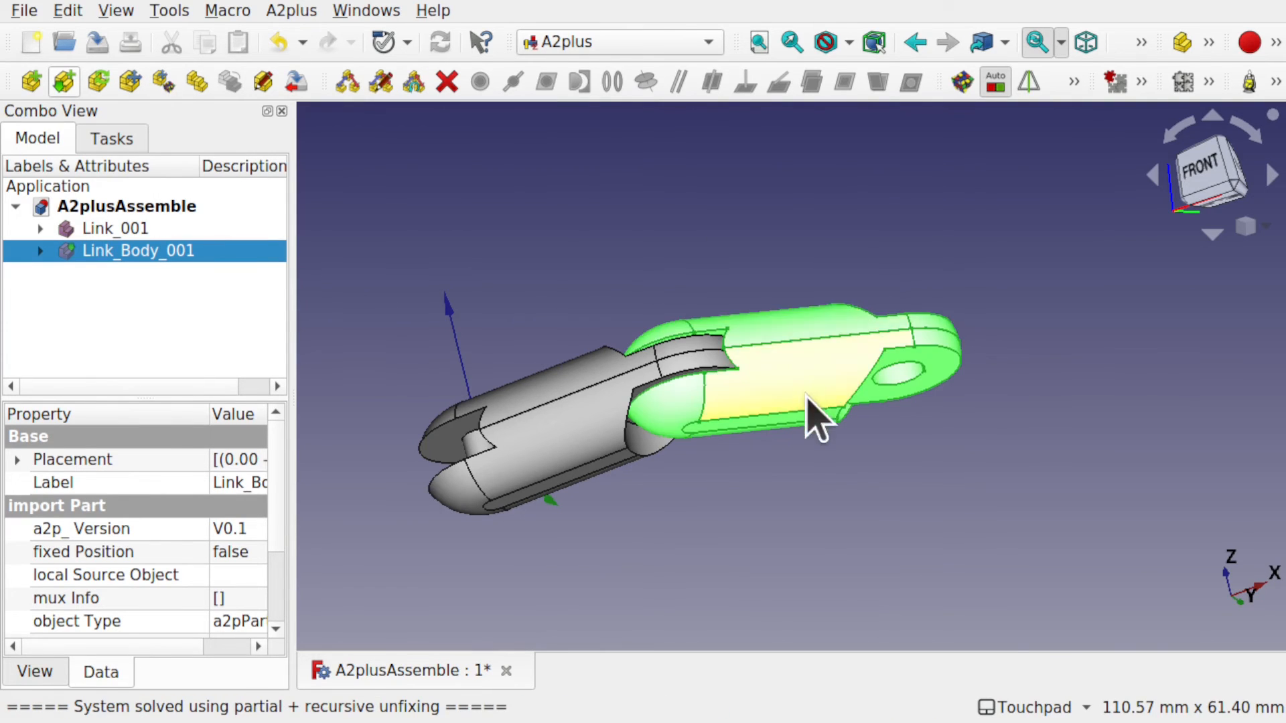
{"action": "left_click", "coordinate": [610, 239]}
{"action": "left_click_drag", "start_coordinate": [709, 460], "coordinate": [707, 318], "text": "shift"}
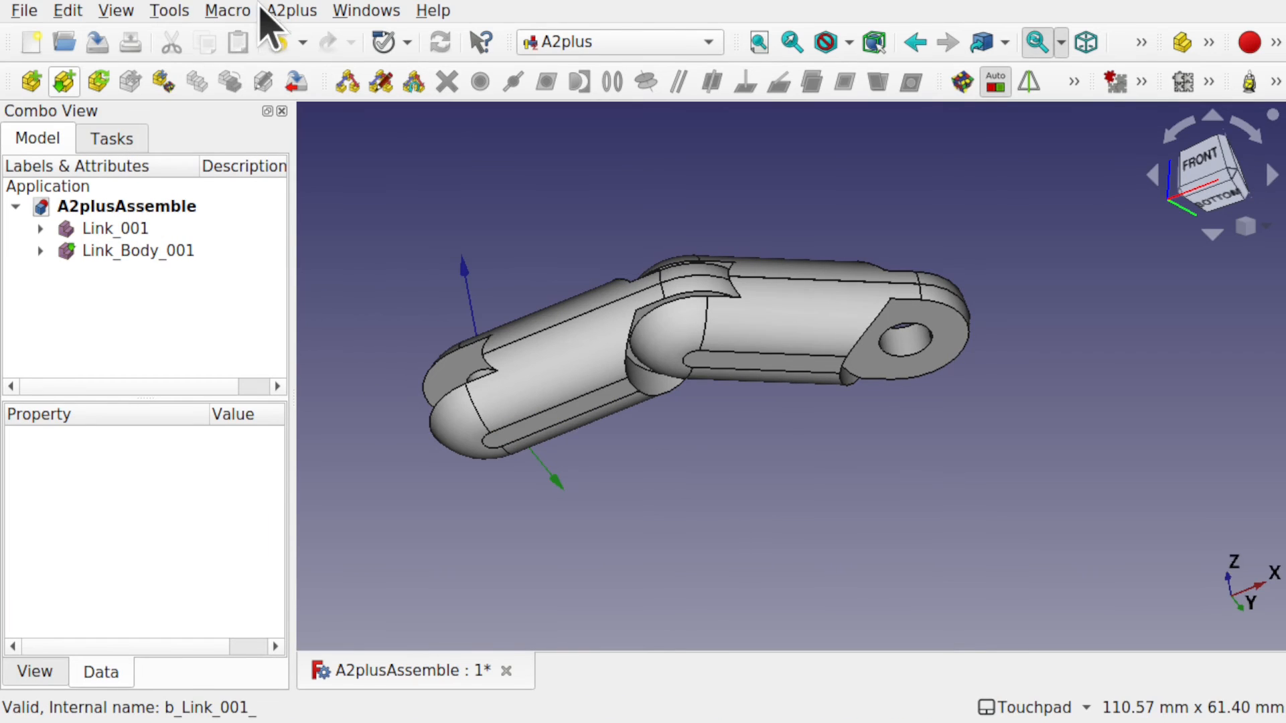
Import a third link from Link.FCStd and place it as Link_002.
{"action": "left_click", "coordinate": [290, 11]}
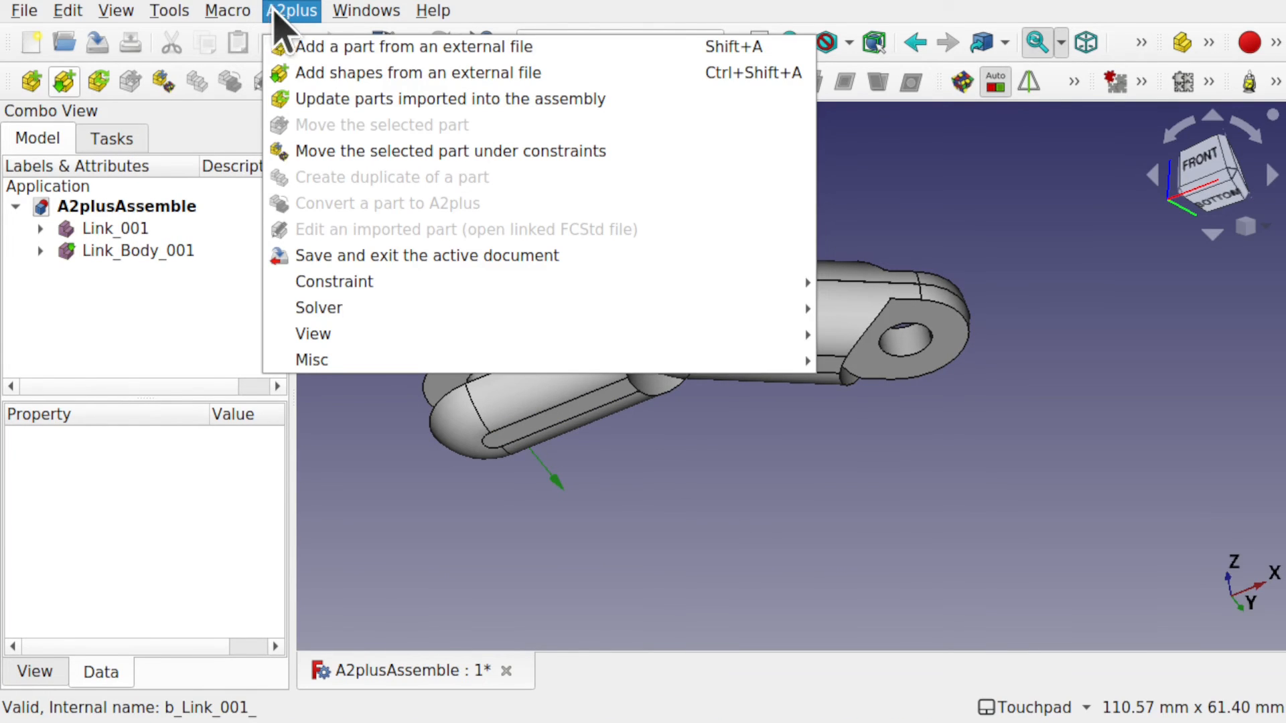
{"action": "left_click", "coordinate": [441, 48]}
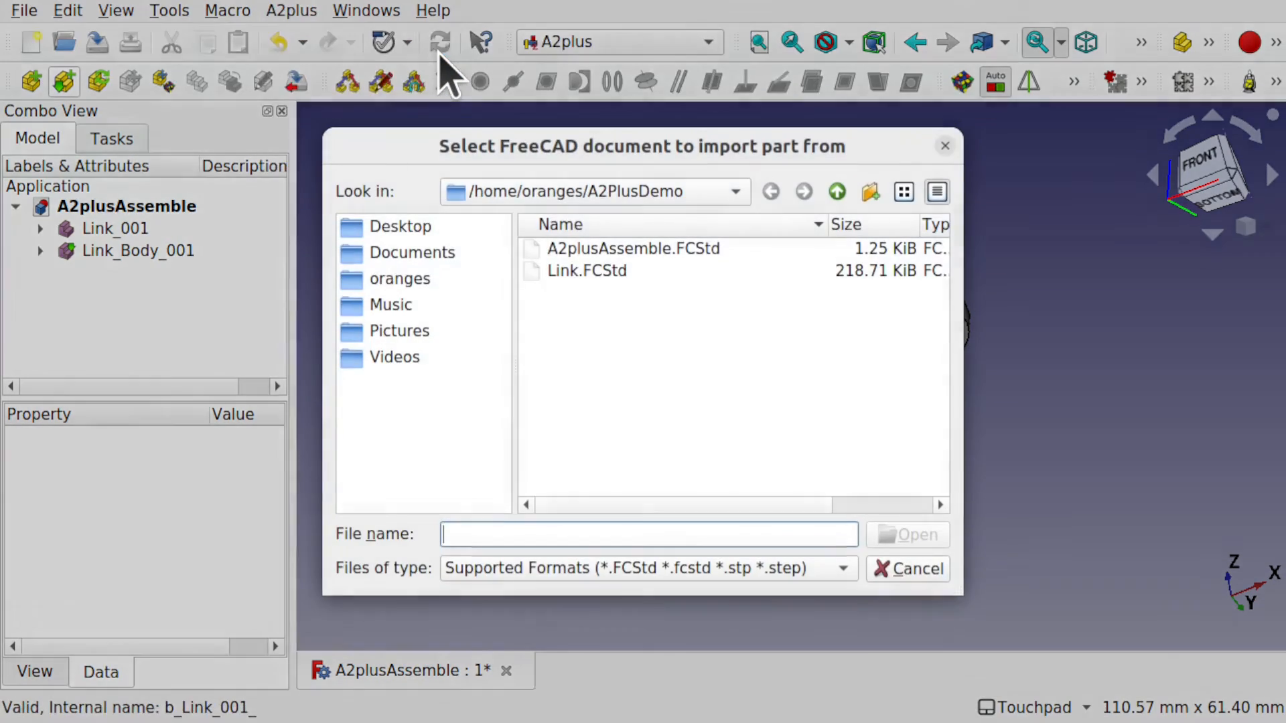
{"action": "left_click", "coordinate": [599, 276]}
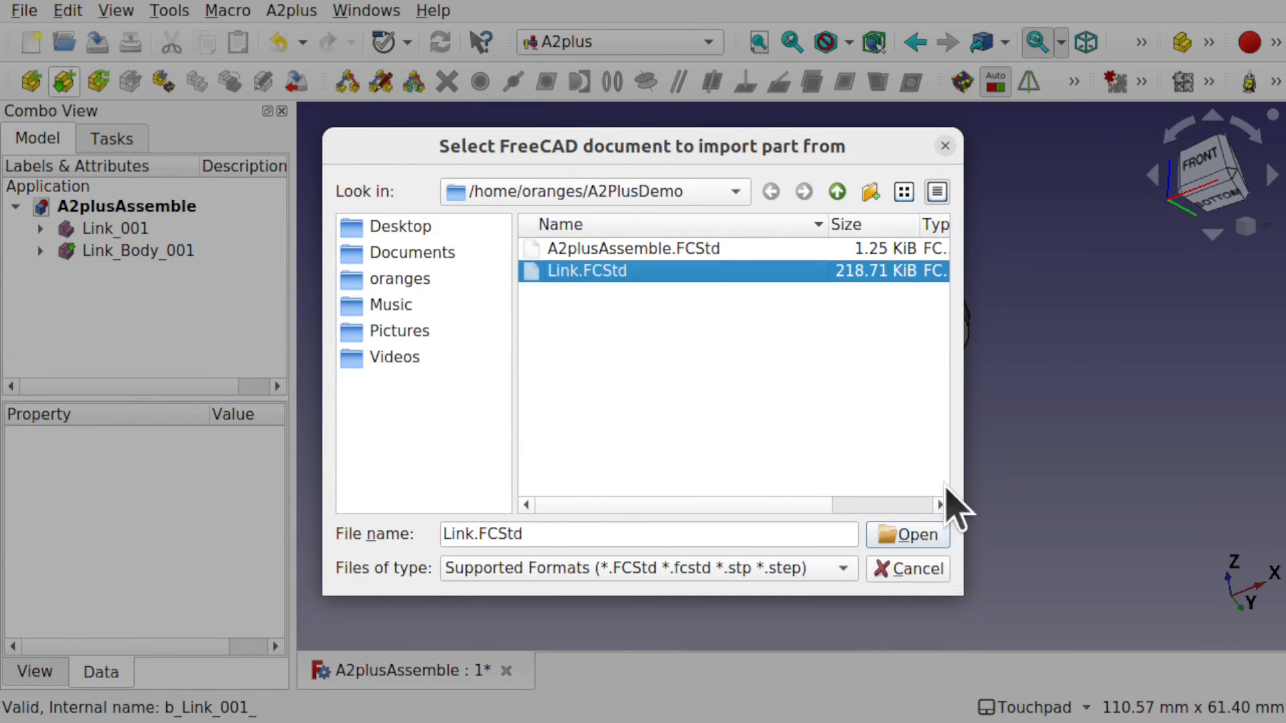
{"action": "left_click", "coordinate": [915, 533]}
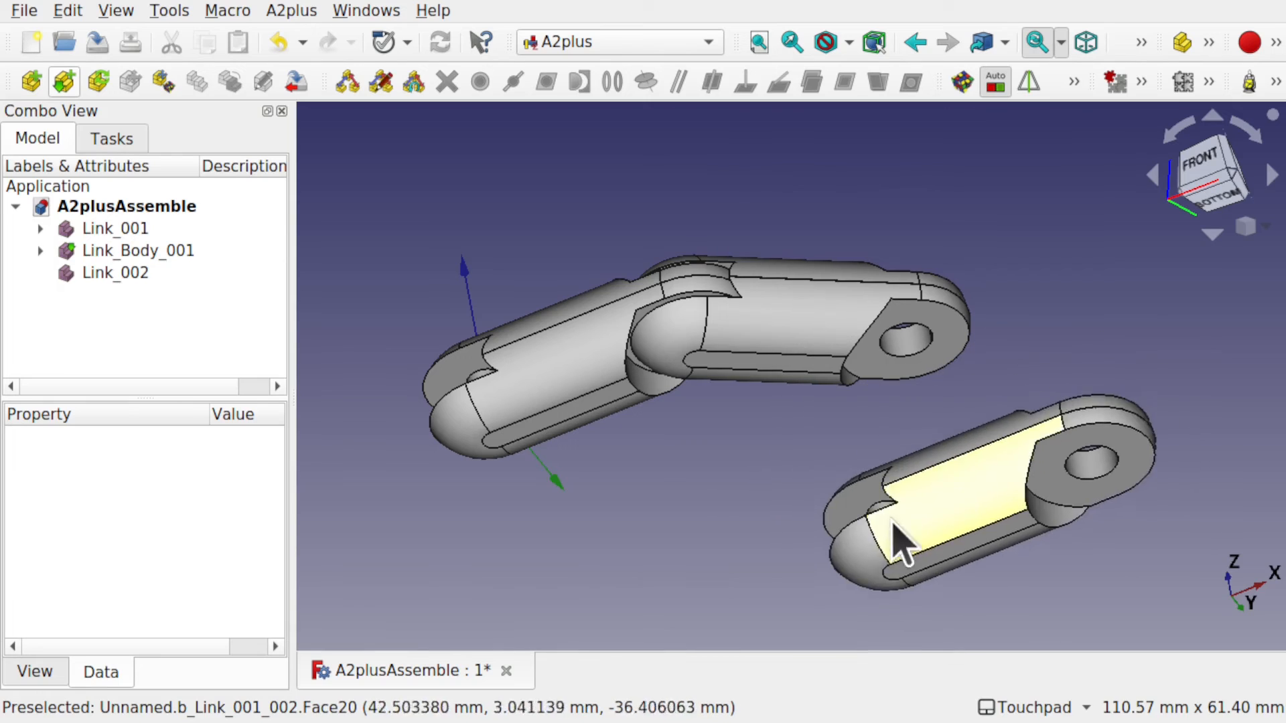
{"action": "left_click", "coordinate": [942, 481]}
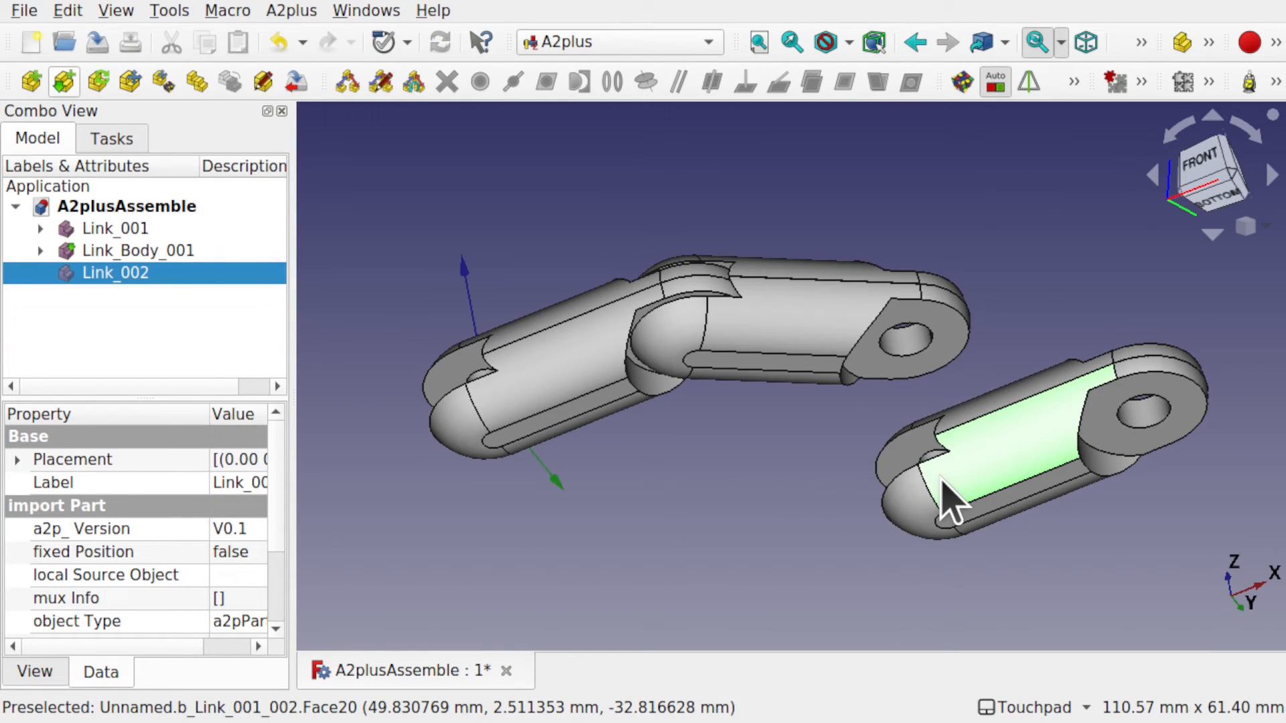
{"action": "left_click", "coordinate": [916, 511]}
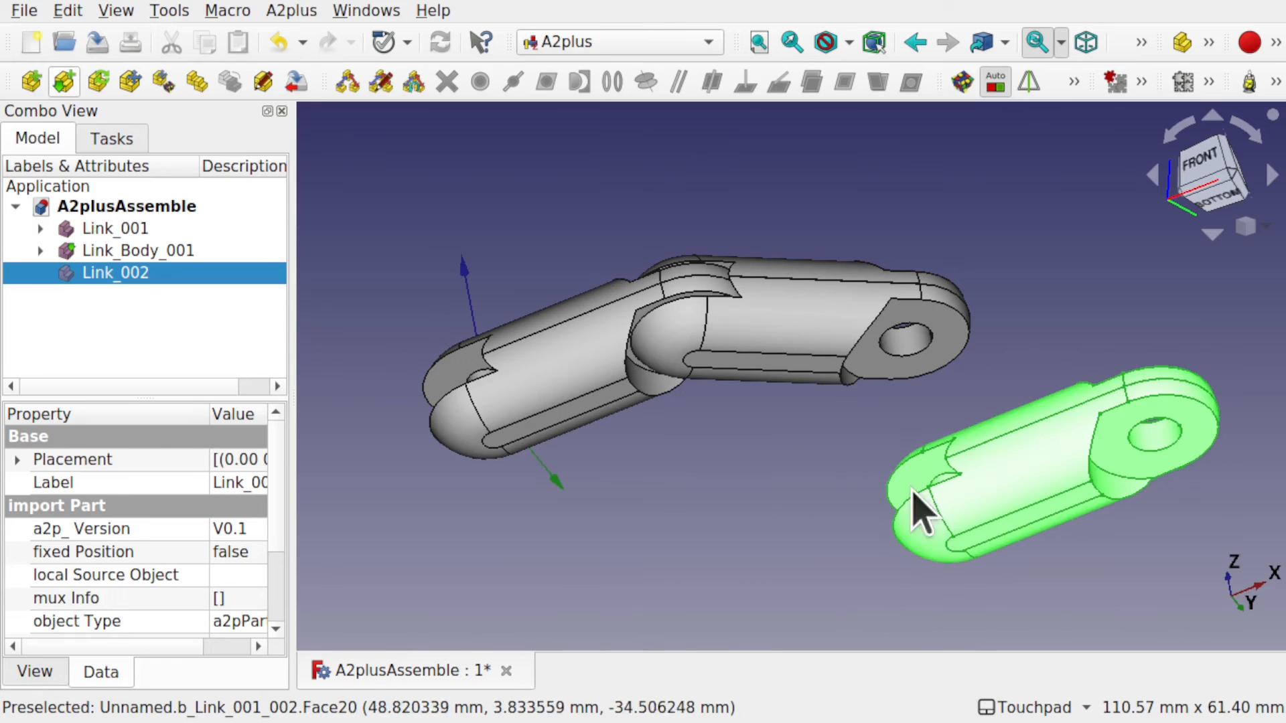
Select Link_002's pin edge together with Link_Body_001's end hole edge.
{"action": "middle_click_drag", "start_coordinate": [894, 474], "coordinate": [1021, 483]}
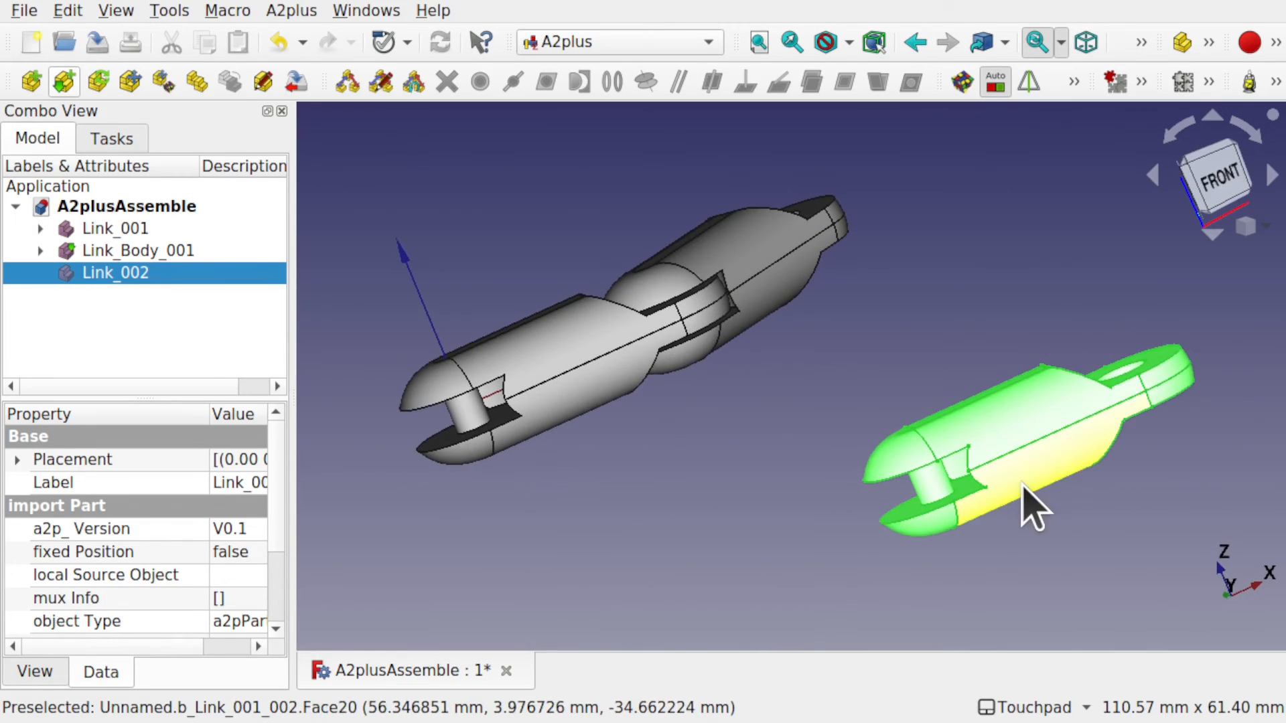
{"action": "left_click", "coordinate": [814, 524]}
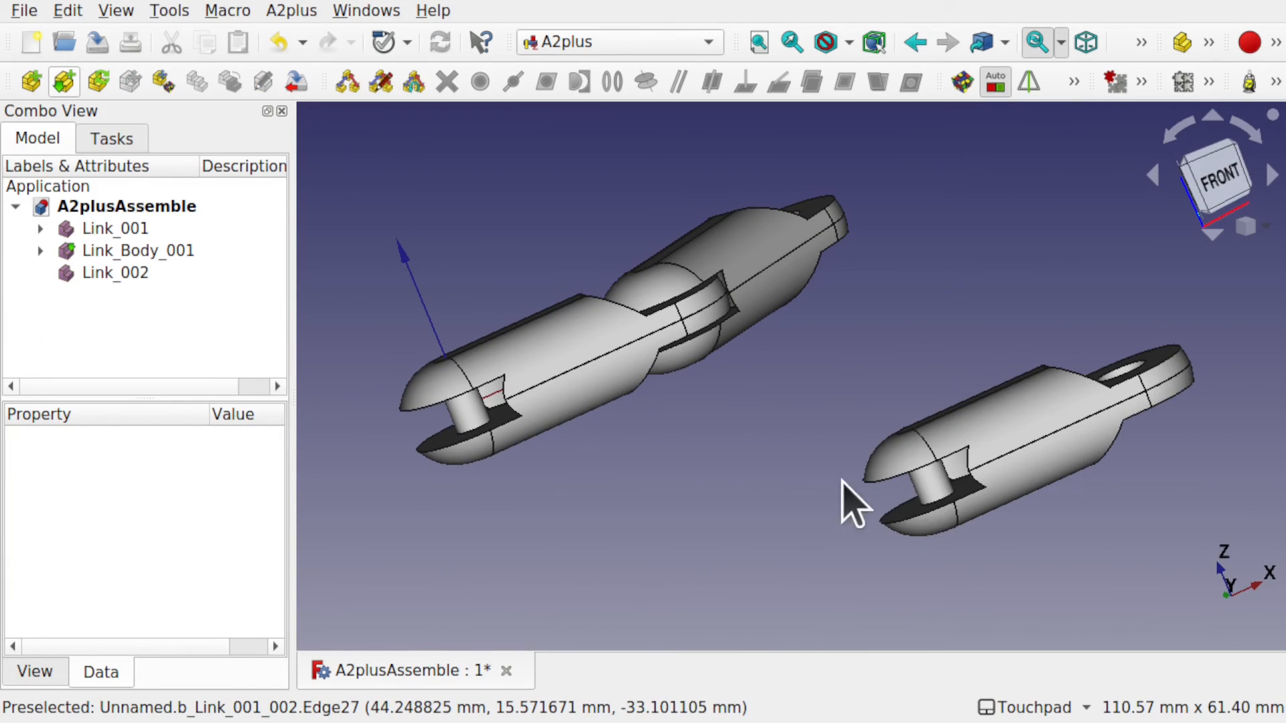
{"action": "left_click", "coordinate": [942, 501]}
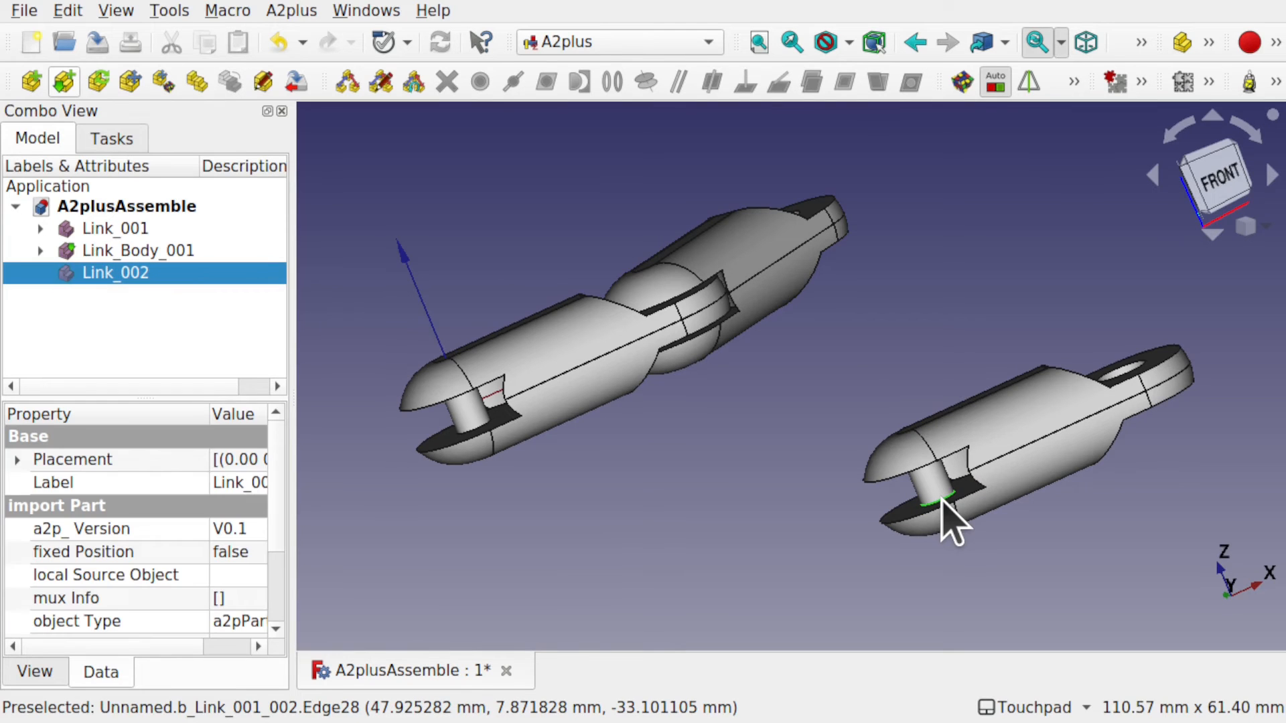
{"action": "middle_click_drag", "start_coordinate": [943, 501], "coordinate": [890, 359]}
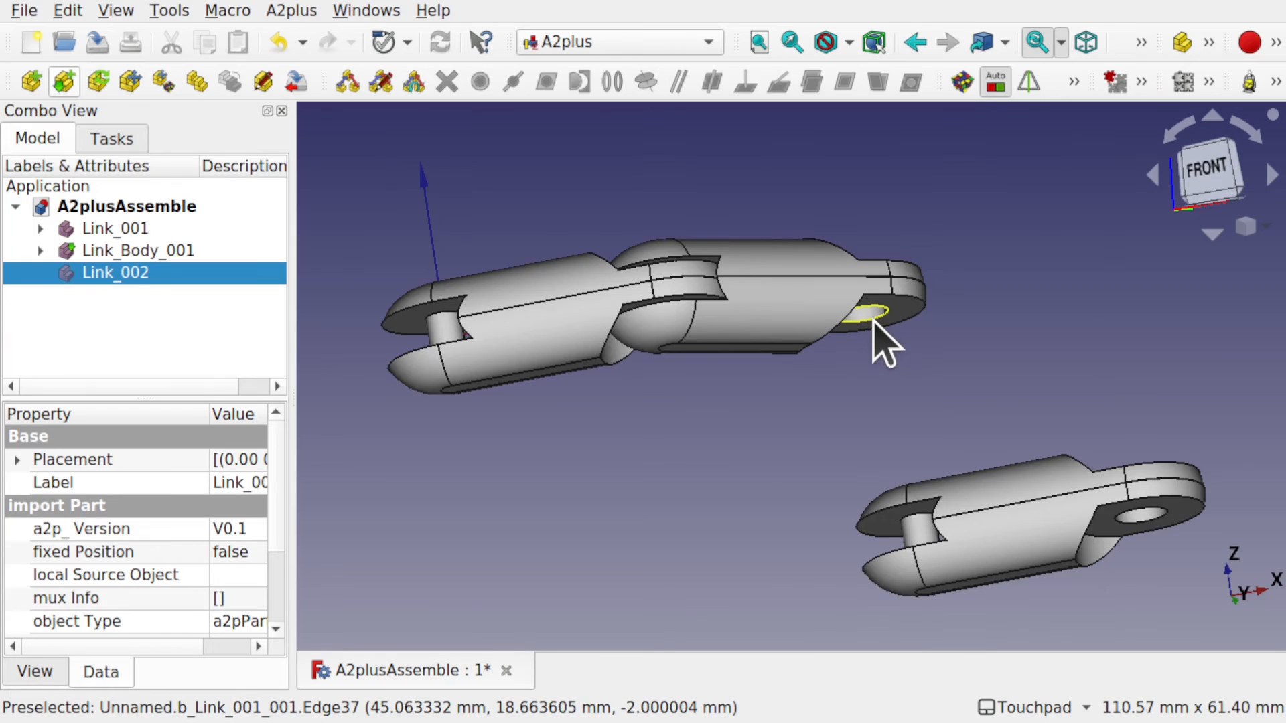
{"action": "scroll", "coordinate": [881, 339], "scroll_direction": "up", "scroll_amount": 5}
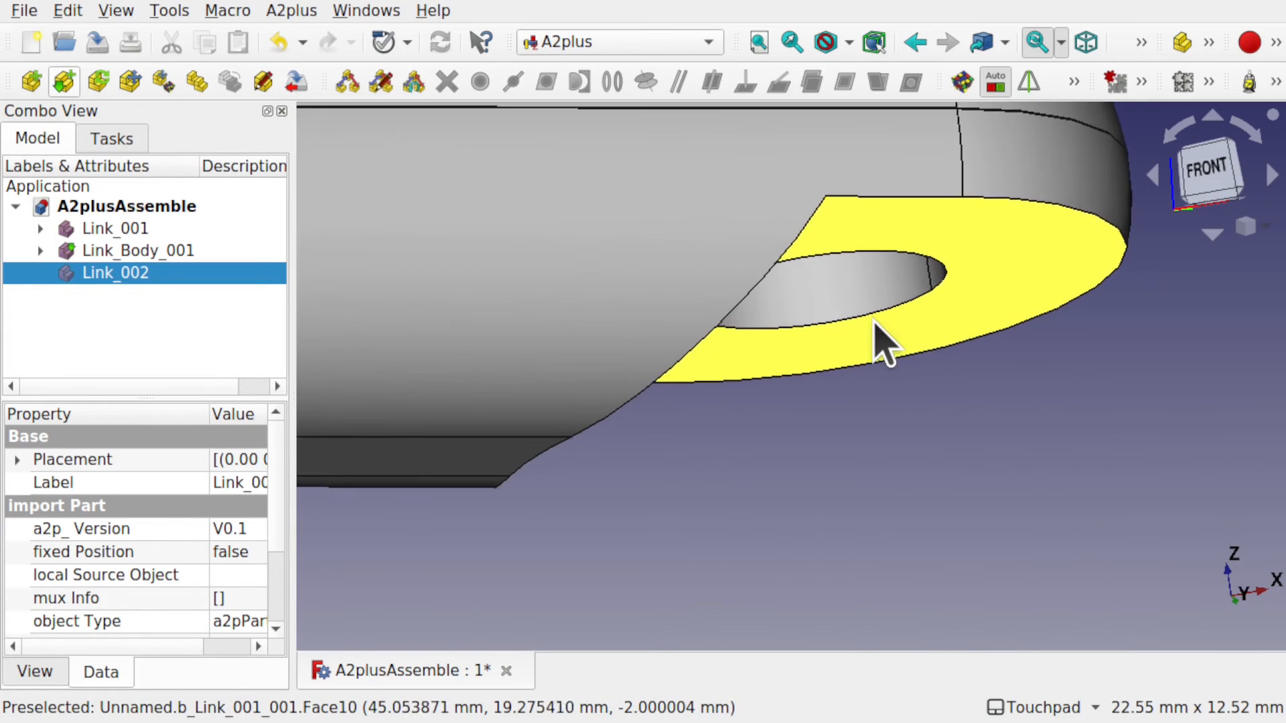
{"action": "left_click", "coordinate": [814, 331], "text": "ctrl"}
{"action": "scroll", "coordinate": [812, 339], "scroll_direction": "down", "scroll_amount": 8}
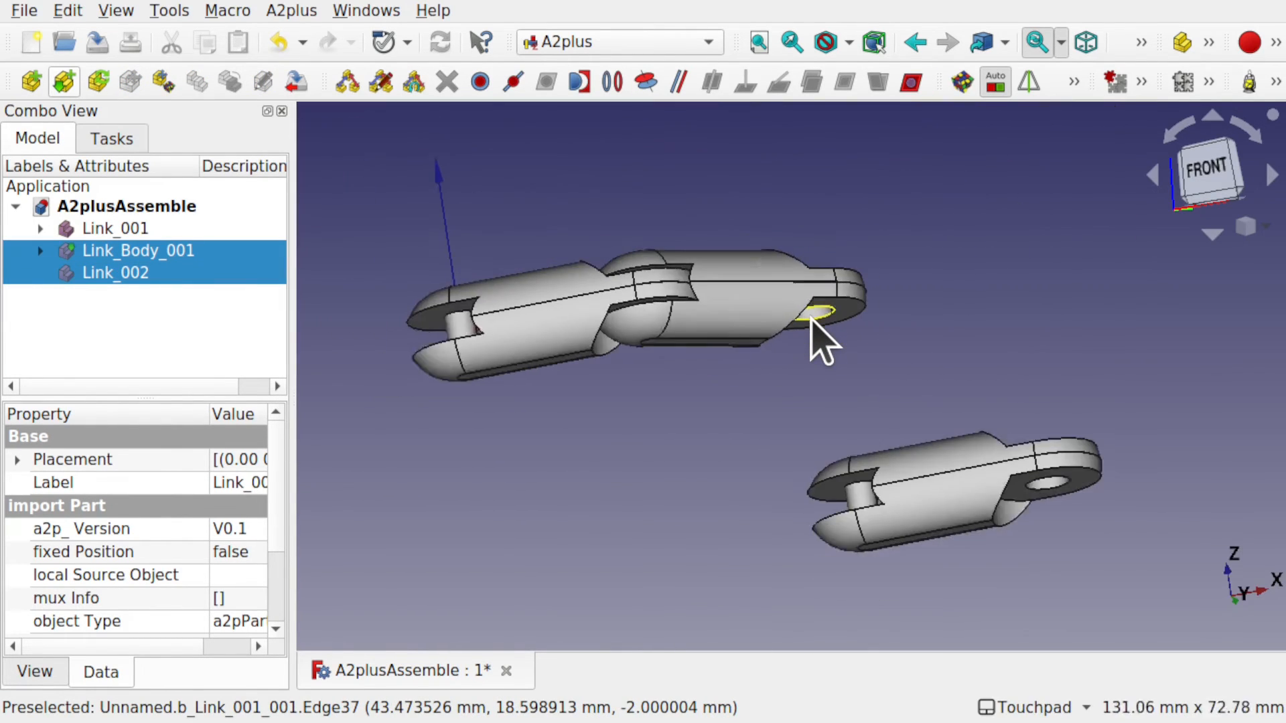
Pin Link_002 into Link_Body_001's hole with a circular-edge constraint at -0.5 mm offset.
{"action": "left_click", "coordinate": [613, 82]}
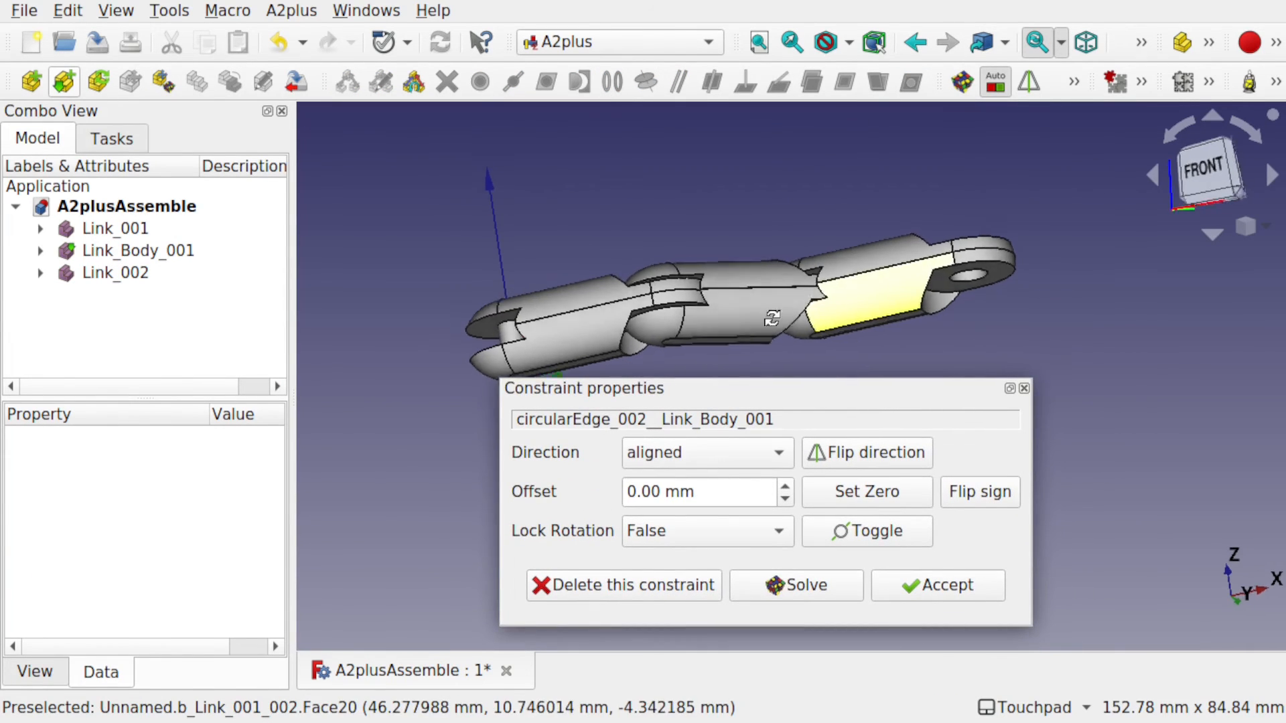
{"action": "left_click_drag", "start_coordinate": [773, 319], "coordinate": [745, 351], "text": "alt"}
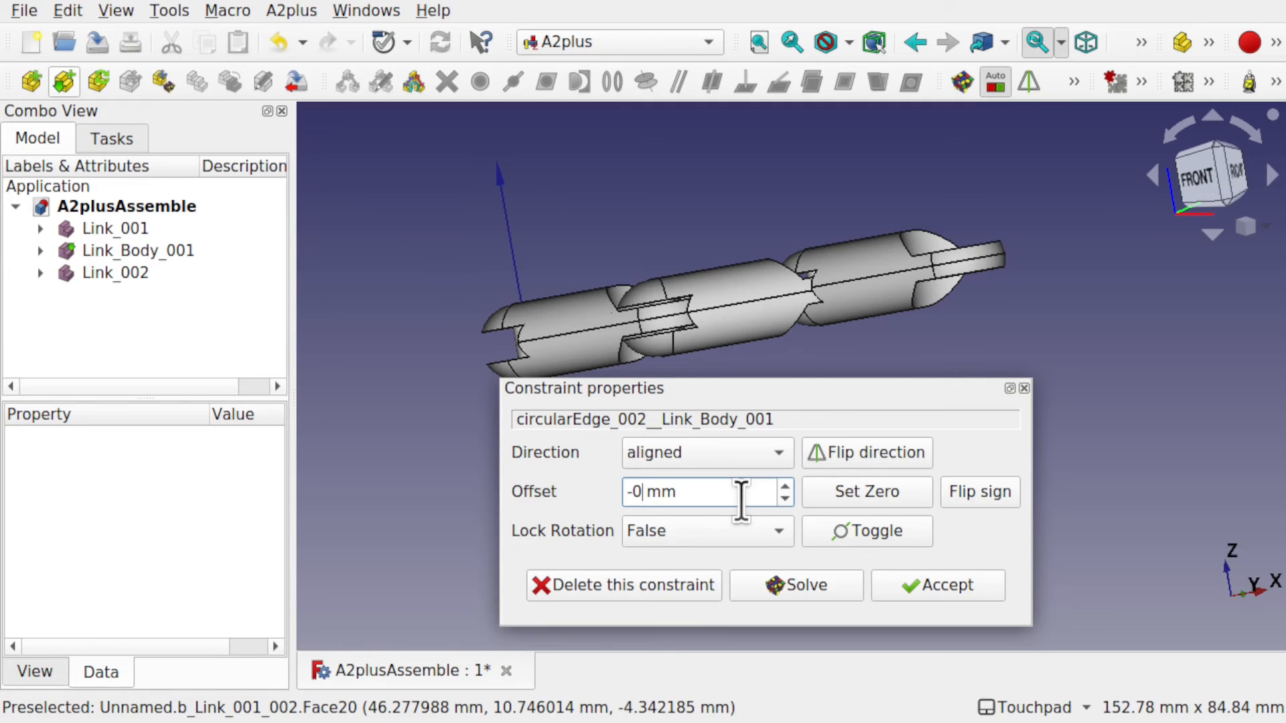
{"action": "type", "text": "5"}
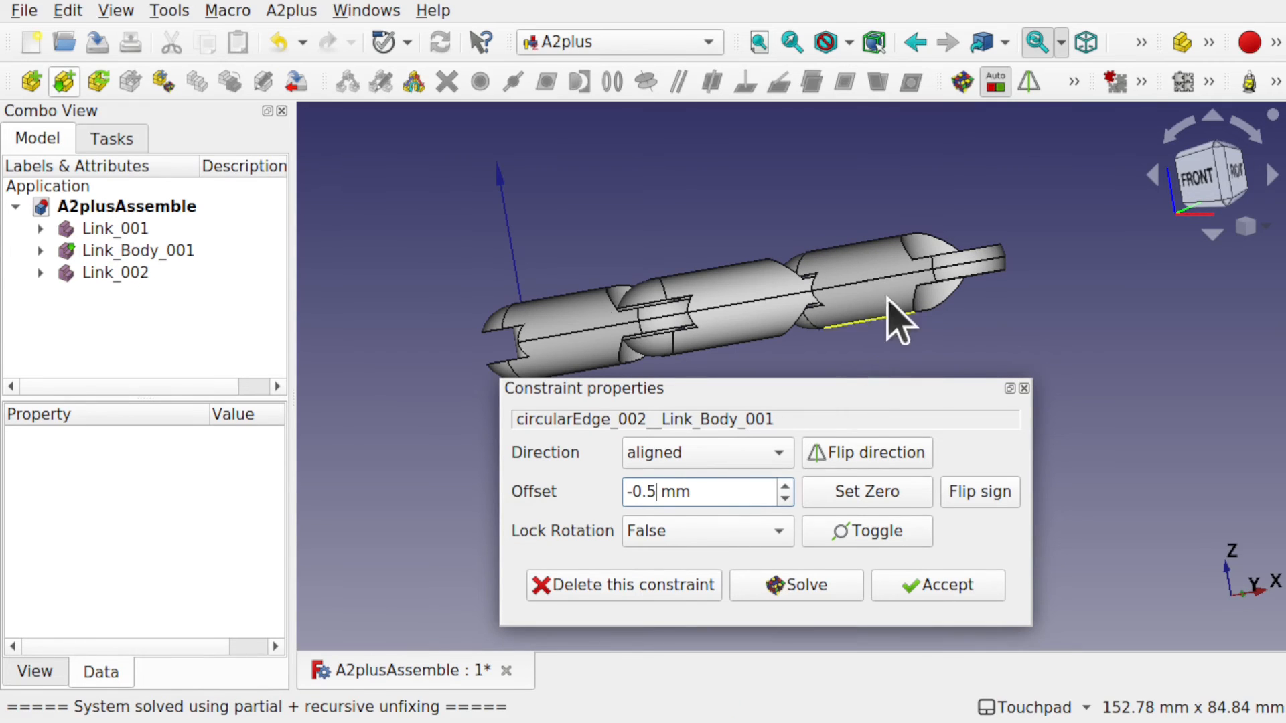
{"action": "mouse_move", "coordinate": [822, 320]}
{"action": "left_mouse_down", "text": "alt"}
{"action": "mouse_move", "coordinate": [873, 175]}
{"action": "mouse_move", "coordinate": [841, 330]}
{"action": "left_mouse_up", "text": "alt"}
{"action": "left_click", "coordinate": [931, 590]}
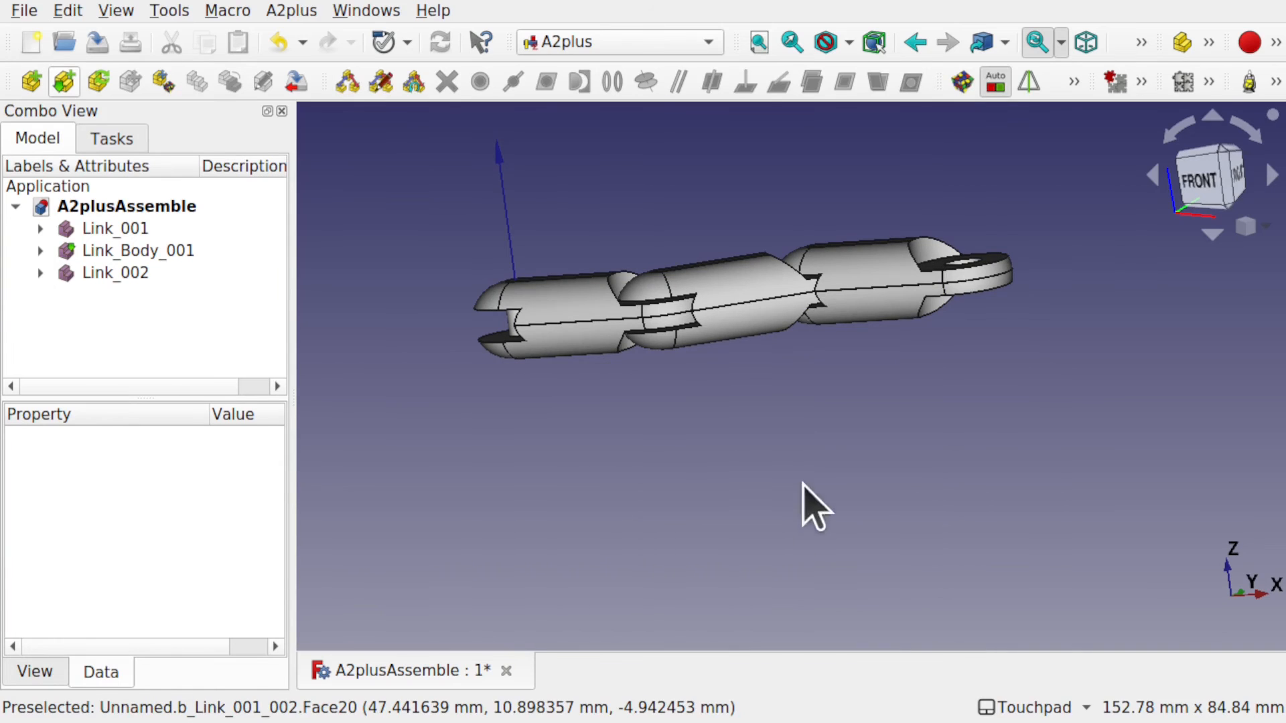
{"action": "left_click_drag", "start_coordinate": [809, 503], "coordinate": [803, 330], "text": "alt"}
{"action": "scroll", "coordinate": [784, 439], "scroll_direction": "up", "scroll_amount": 3}
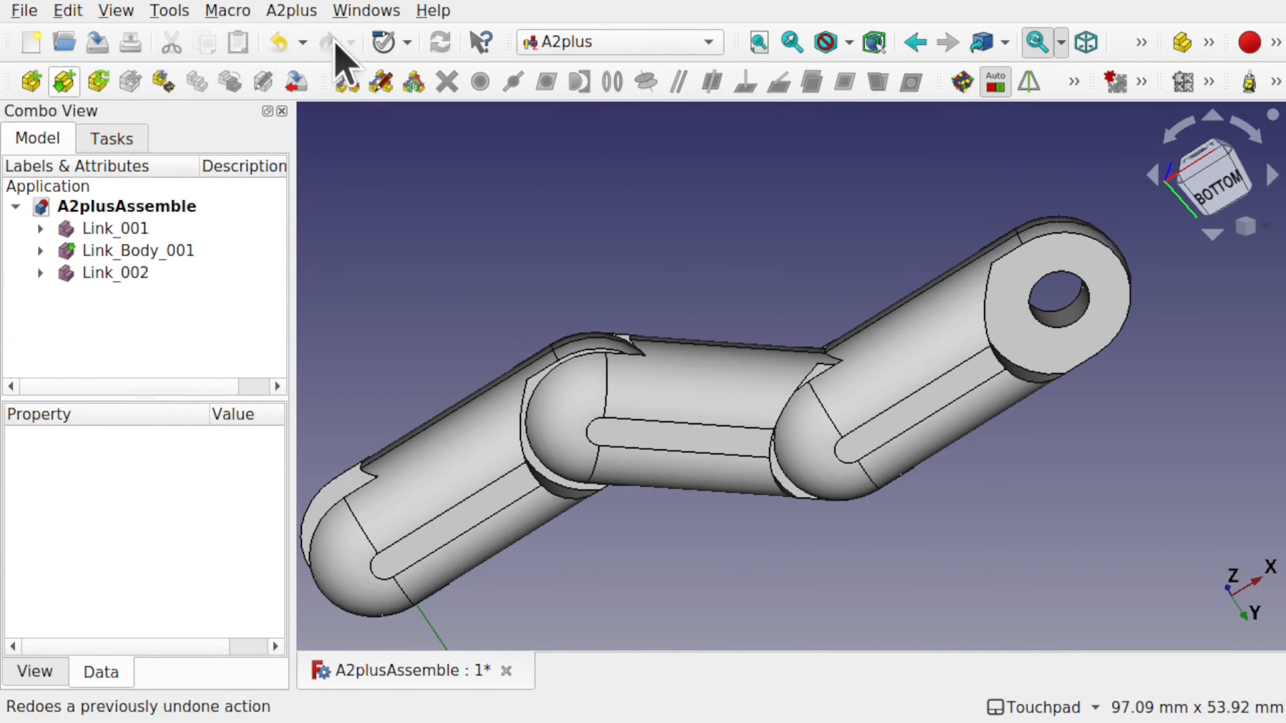
Start moving Link_002 under its constraints and snap to the front view.
{"action": "left_click", "coordinate": [163, 83]}
{"action": "left_click", "coordinate": [958, 382]}
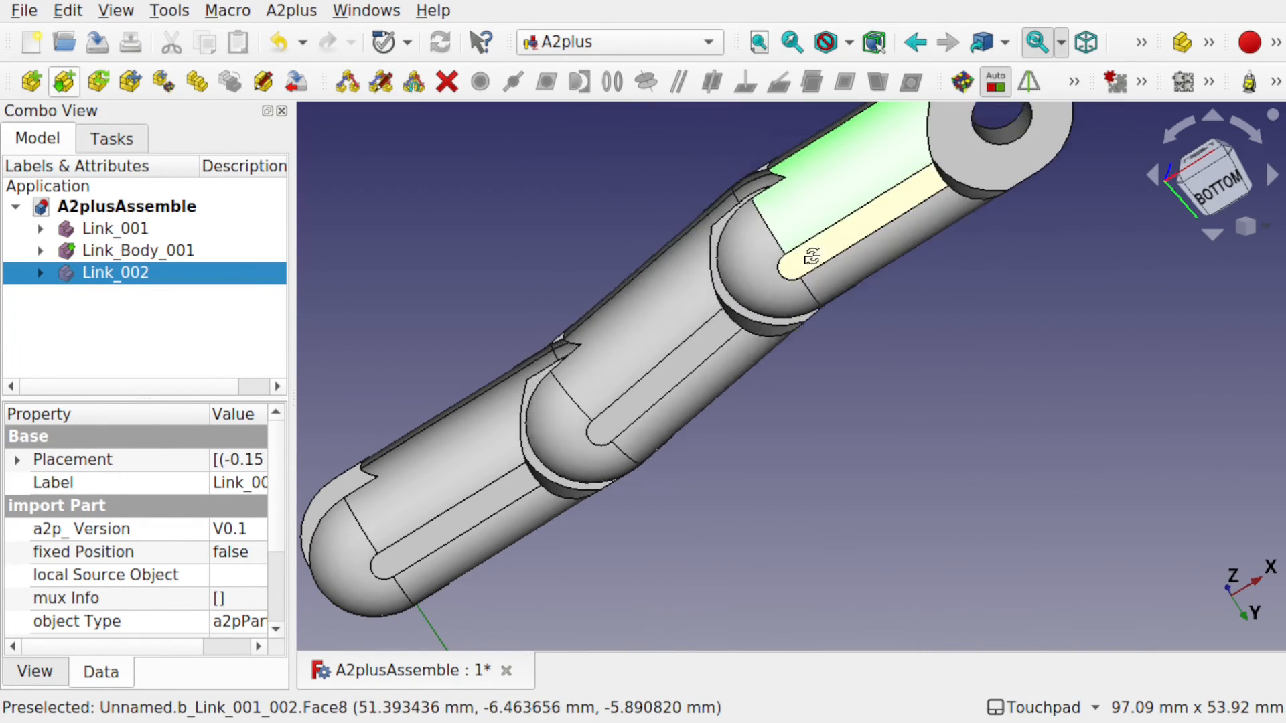
{"action": "key", "text": "1"}
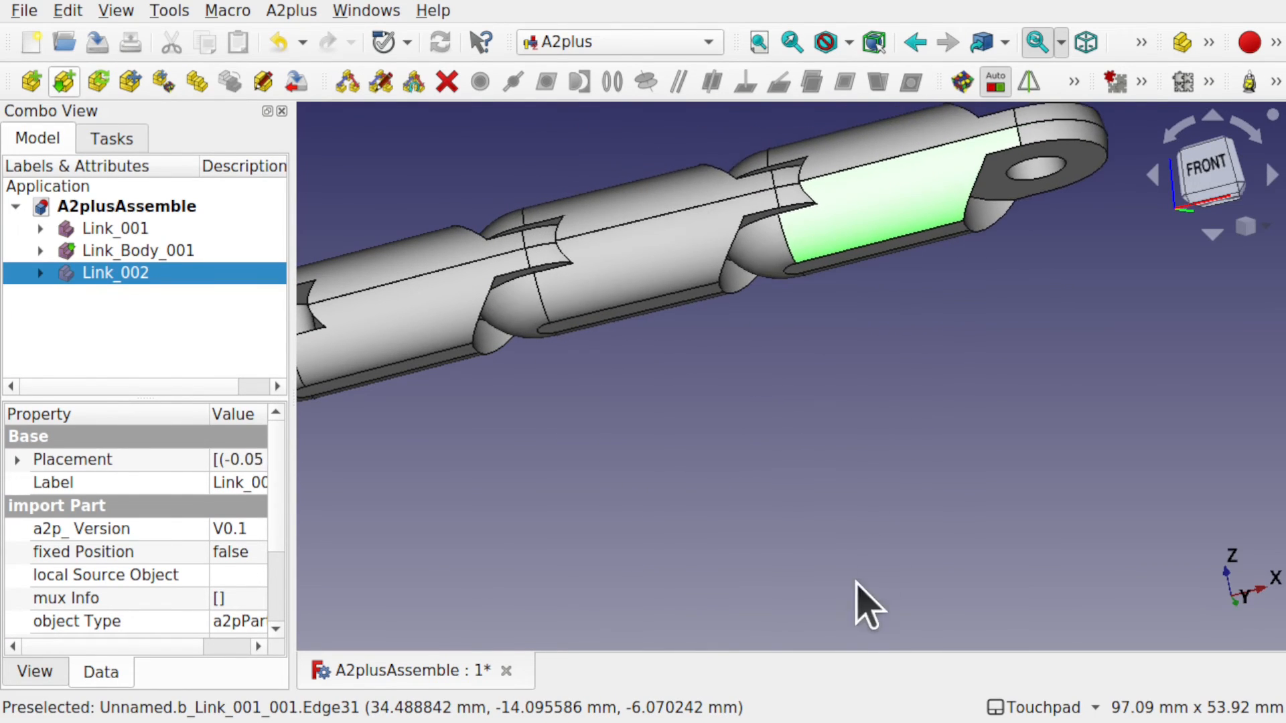
Swing Link_002 about its pin so the three links form a zigzag chain.
{"action": "key", "text": "5"}
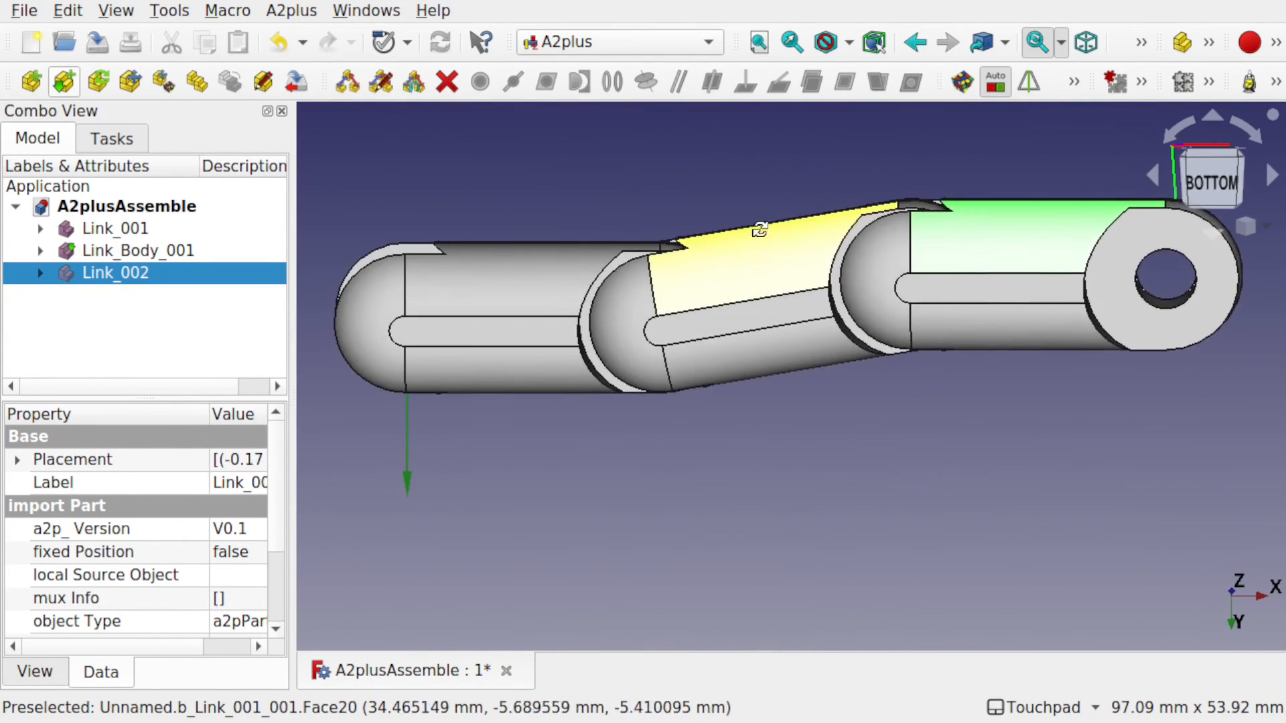
{"action": "middle_click_drag", "start_coordinate": [759, 229], "coordinate": [778, 132], "text": "alt"}
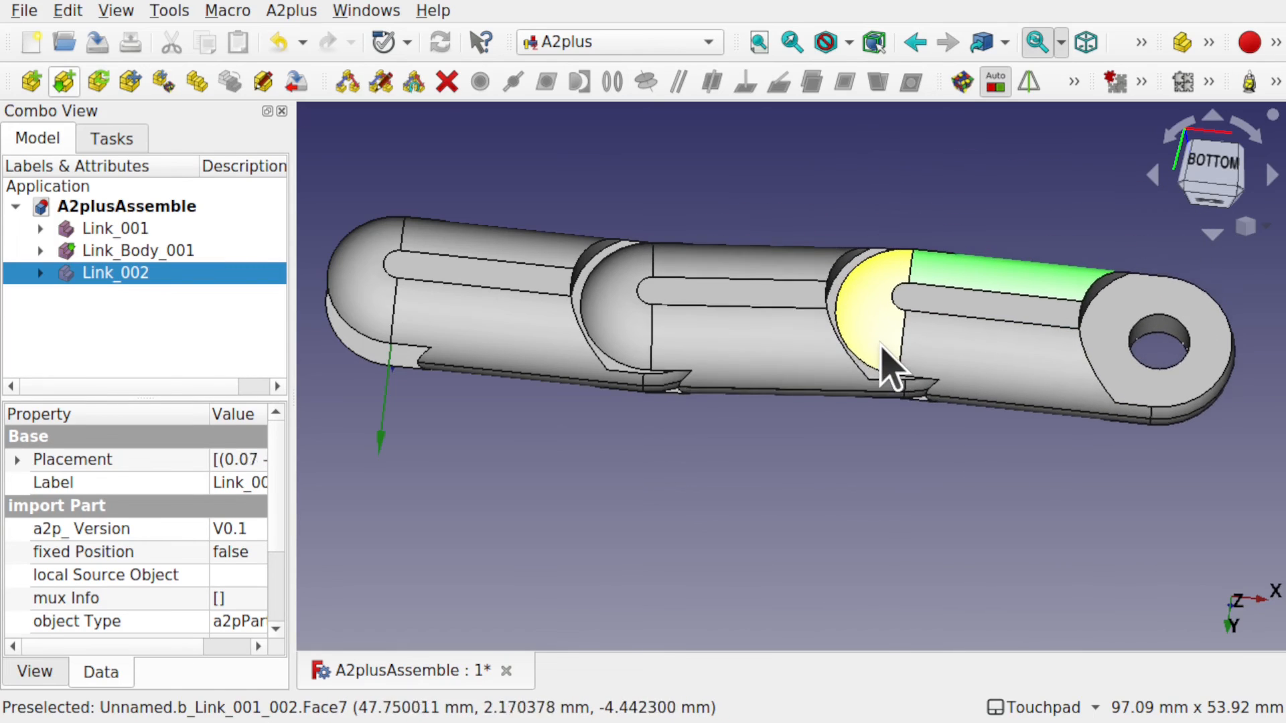
{"action": "mouse_move", "coordinate": [897, 328]}
{"action": "left_mouse_down", "text": "alt"}
{"action": "mouse_move", "coordinate": [856, 425]}
{"action": "mouse_move", "coordinate": [896, 328]}
{"action": "left_mouse_up", "text": "alt"}
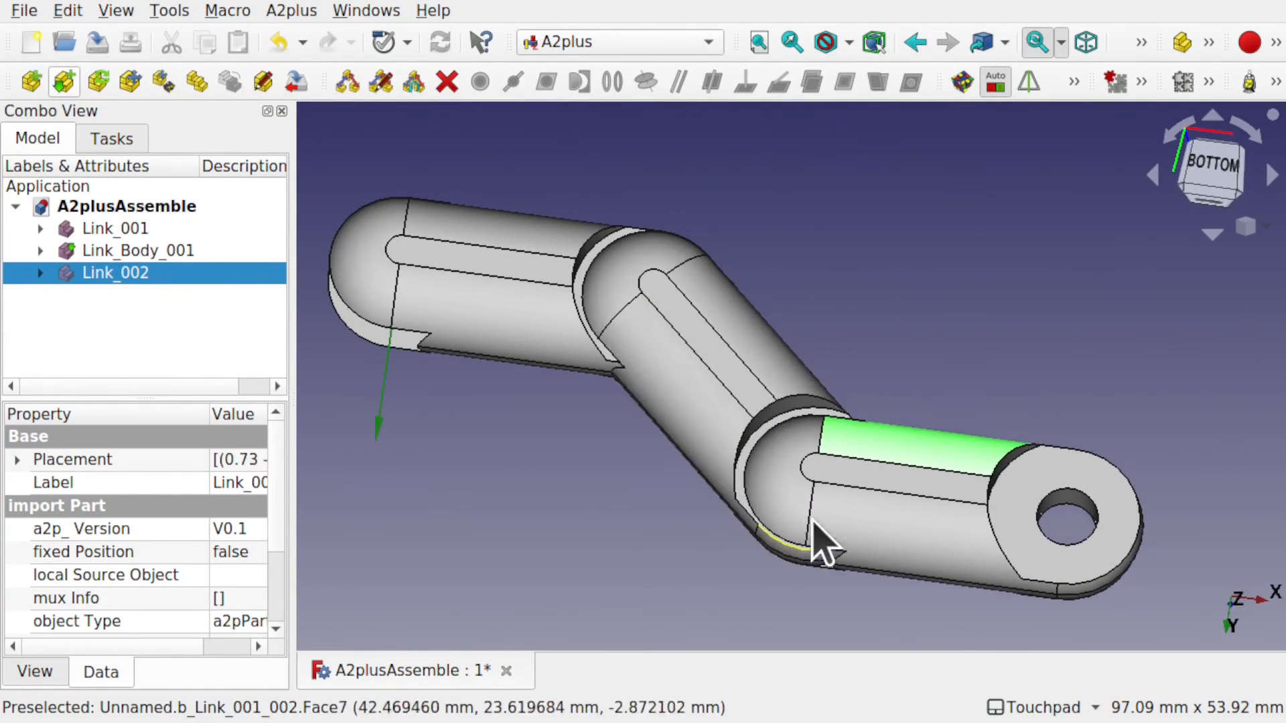
{"action": "left_click_drag", "start_coordinate": [872, 234], "coordinate": [883, 485], "text": "alt"}
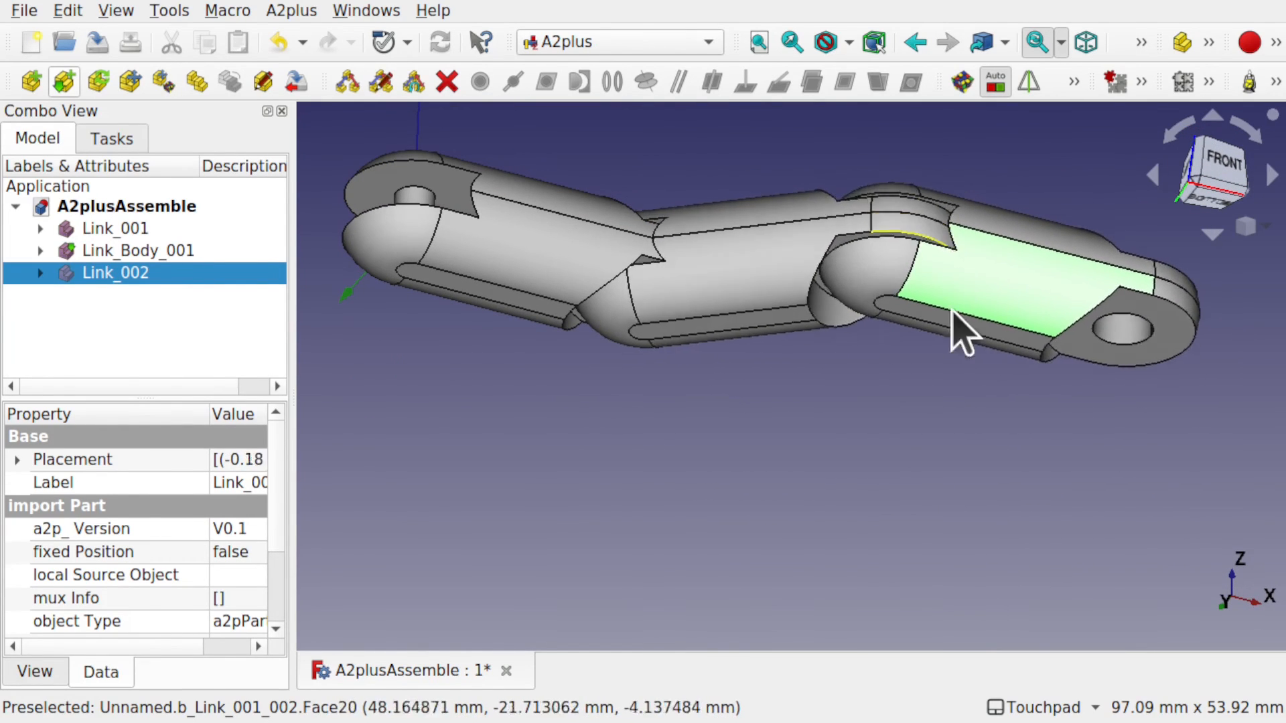
{"action": "left_click_drag", "start_coordinate": [913, 431], "coordinate": [846, 261], "text": "alt"}
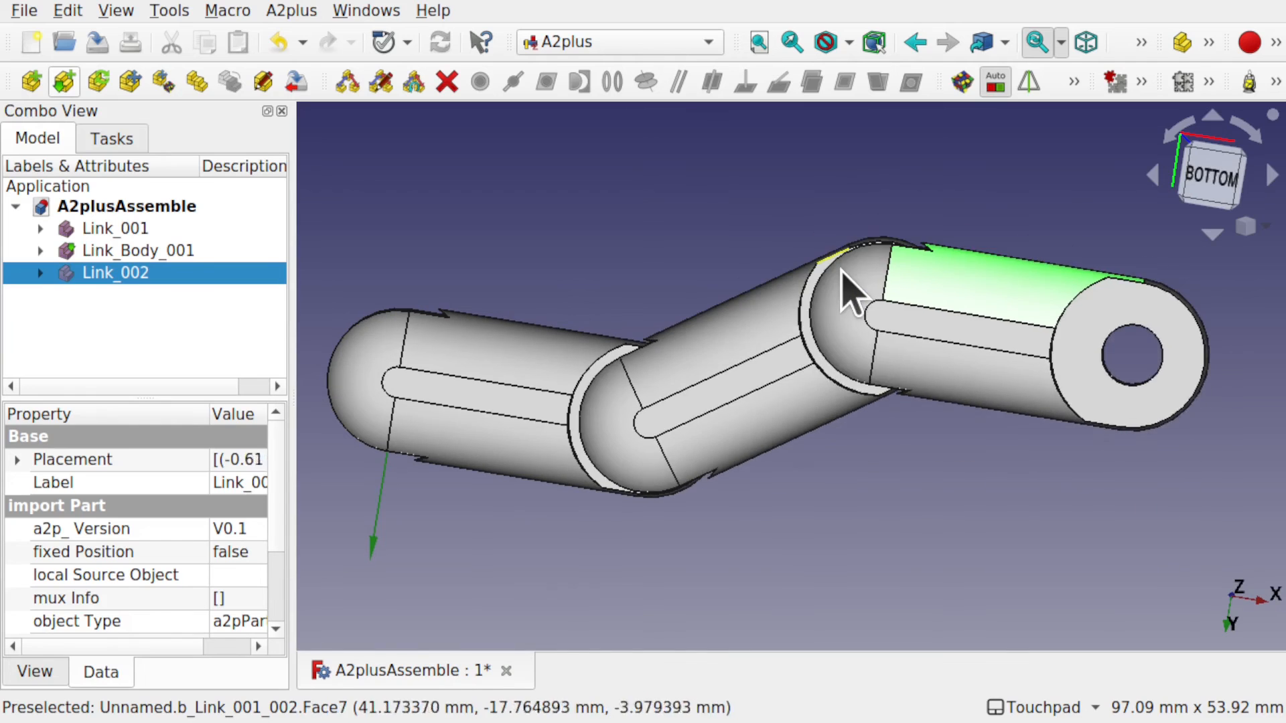
{"action": "left_click", "coordinate": [925, 387]}
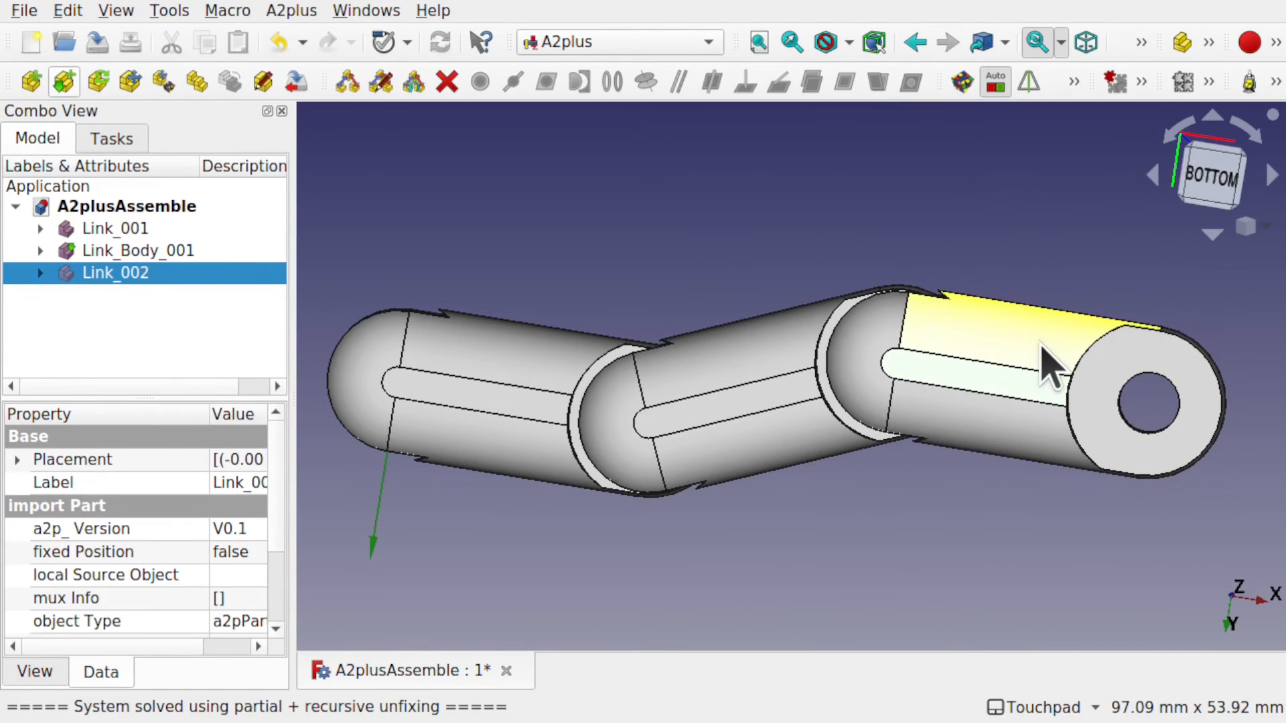
{"action": "left_click_drag", "start_coordinate": [660, 209], "coordinate": [694, 217], "text": "alt"}
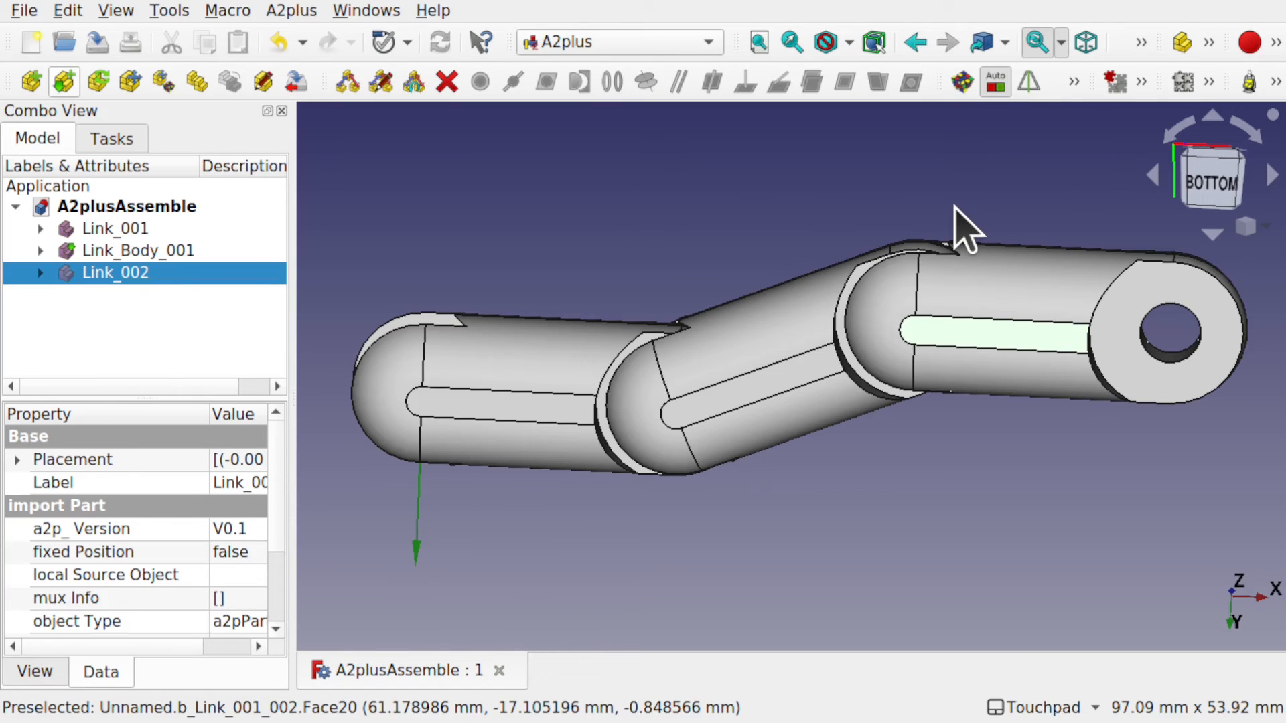
Select Link_001, Link_Body_001 and Link_002 and export them as STL mesh A2plusAssemble.stl.
{"action": "left_click", "coordinate": [127, 233]}
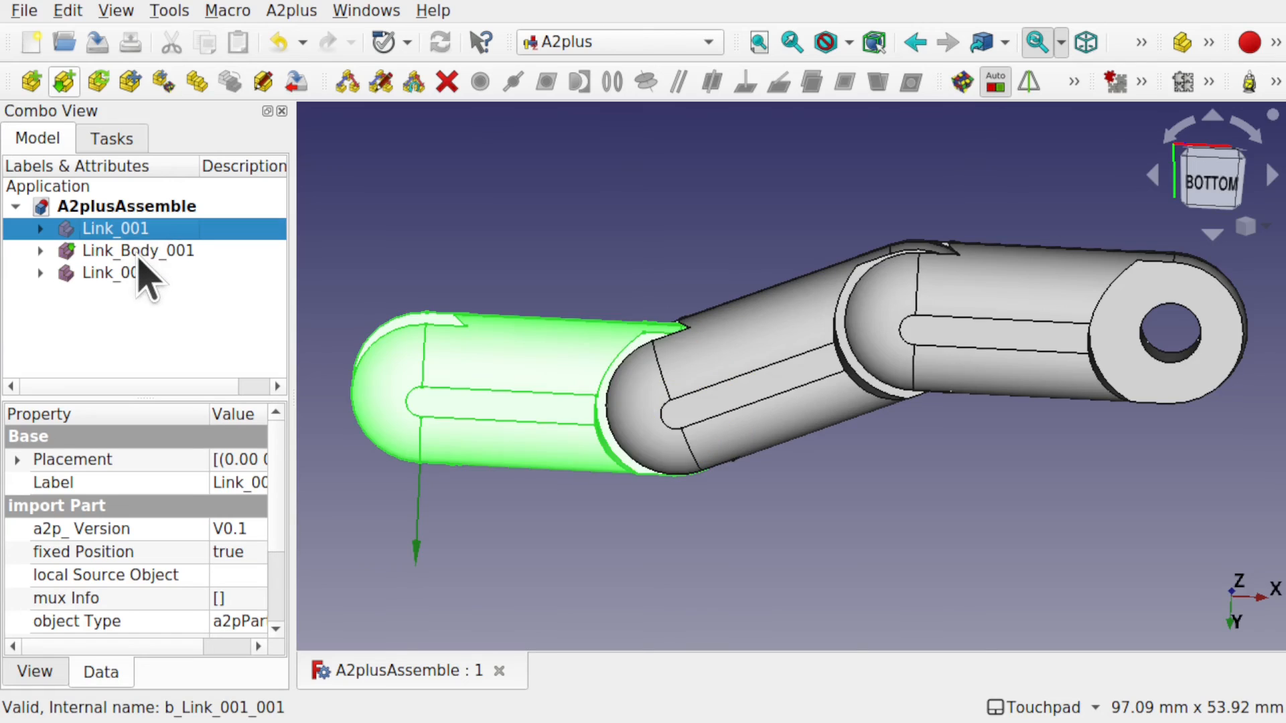
{"action": "left_click", "coordinate": [161, 251], "text": "ctrl"}
{"action": "left_click", "coordinate": [153, 273], "text": "ctrl"}
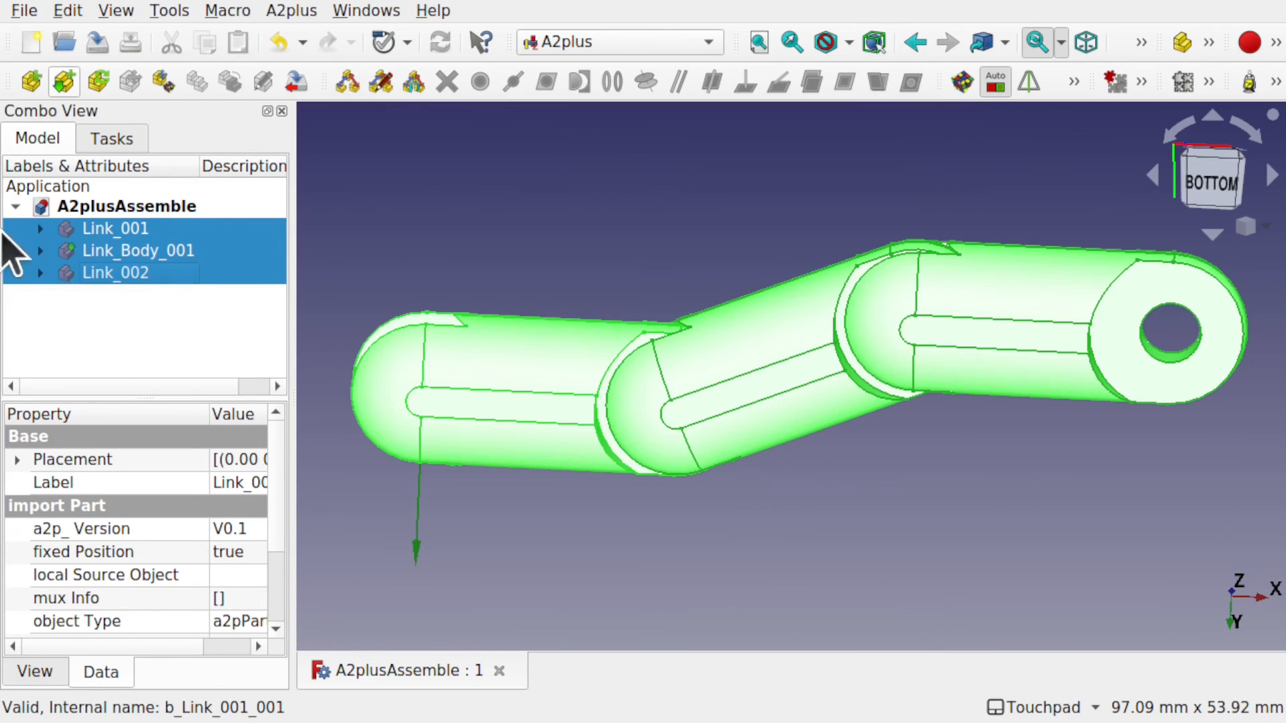
{"action": "left_click", "coordinate": [24, 12]}
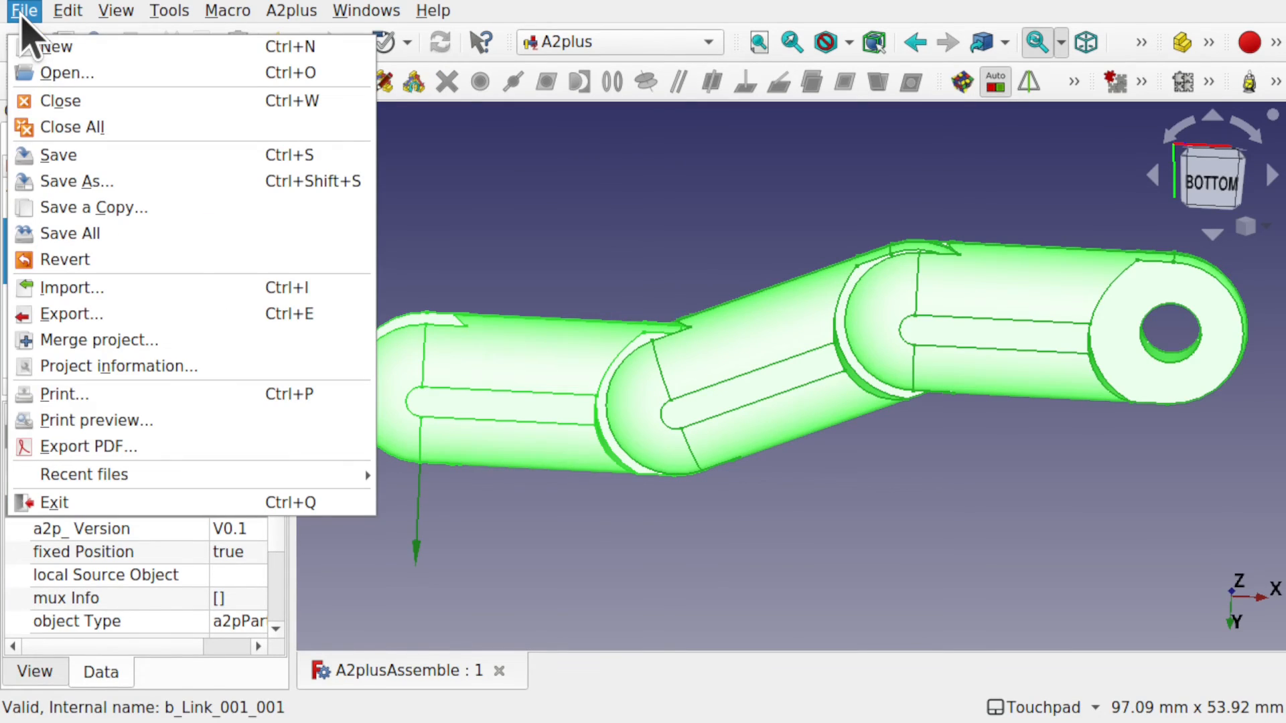
{"action": "left_click", "coordinate": [109, 316]}
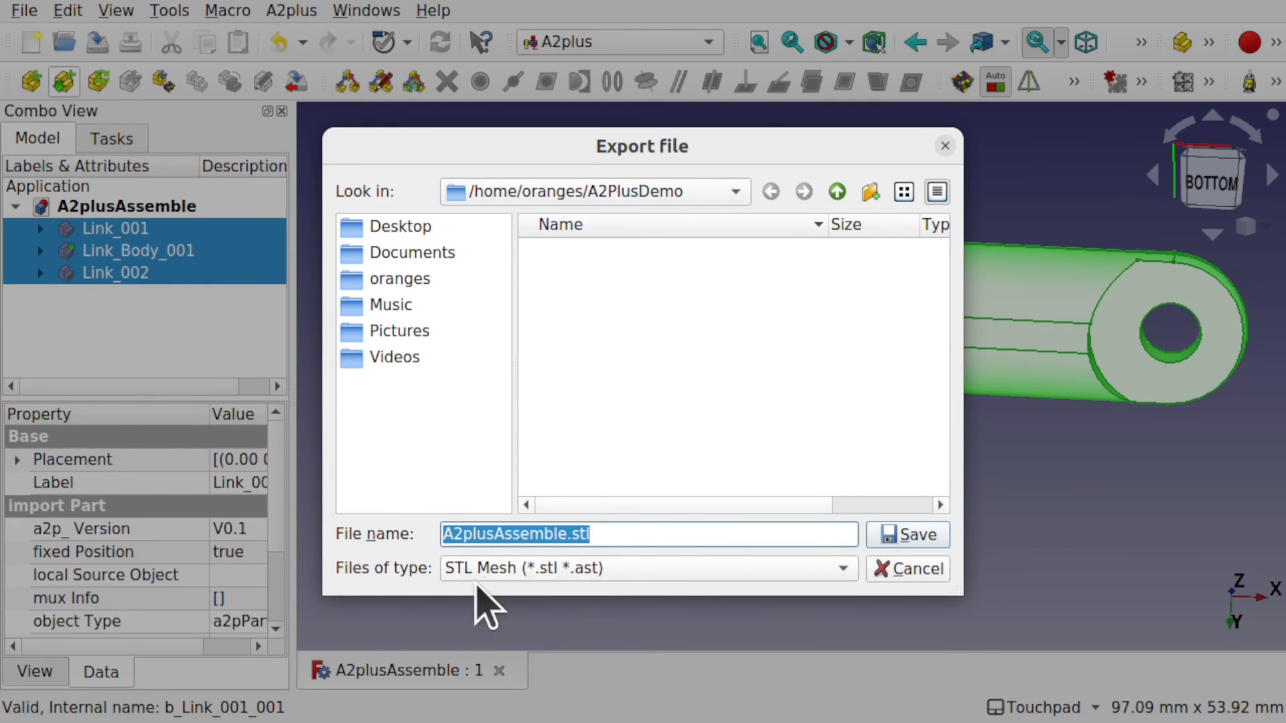
{"action": "left_click", "coordinate": [648, 568]}
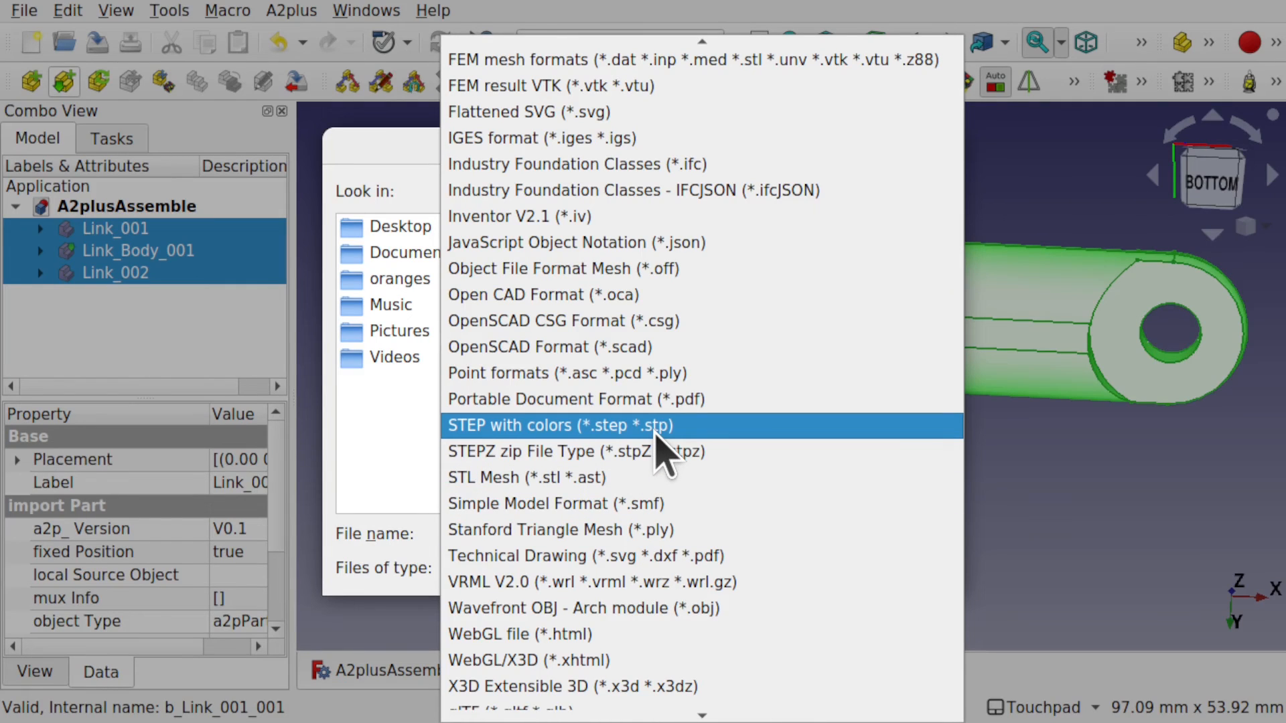
{"action": "key", "text": "Escape"}
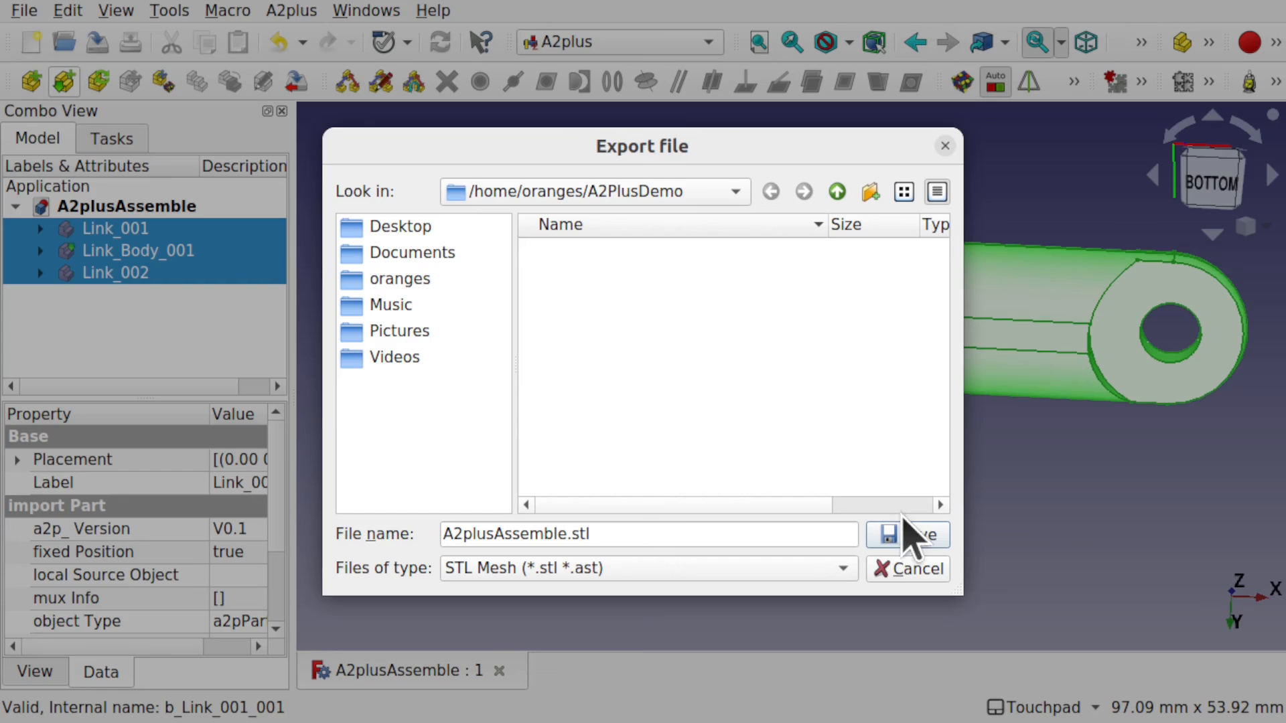
{"action": "left_click", "coordinate": [911, 533]}
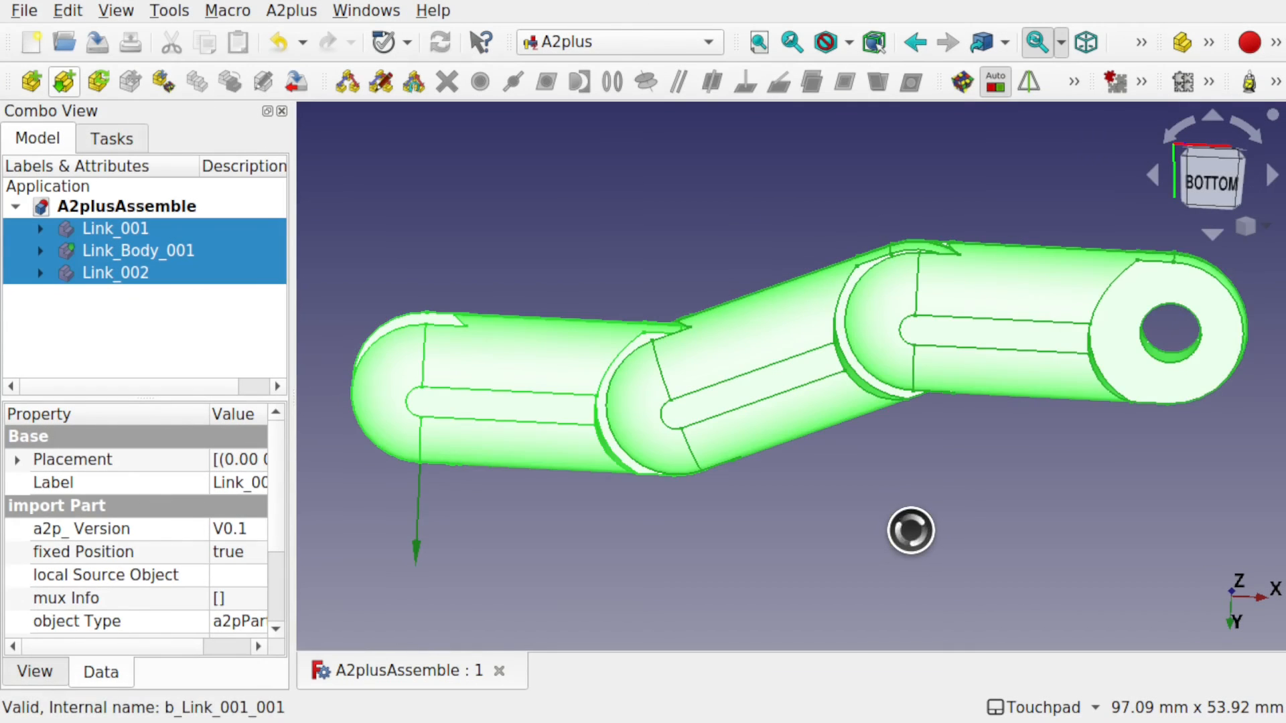
{"action": "left_click", "coordinate": [909, 530]}
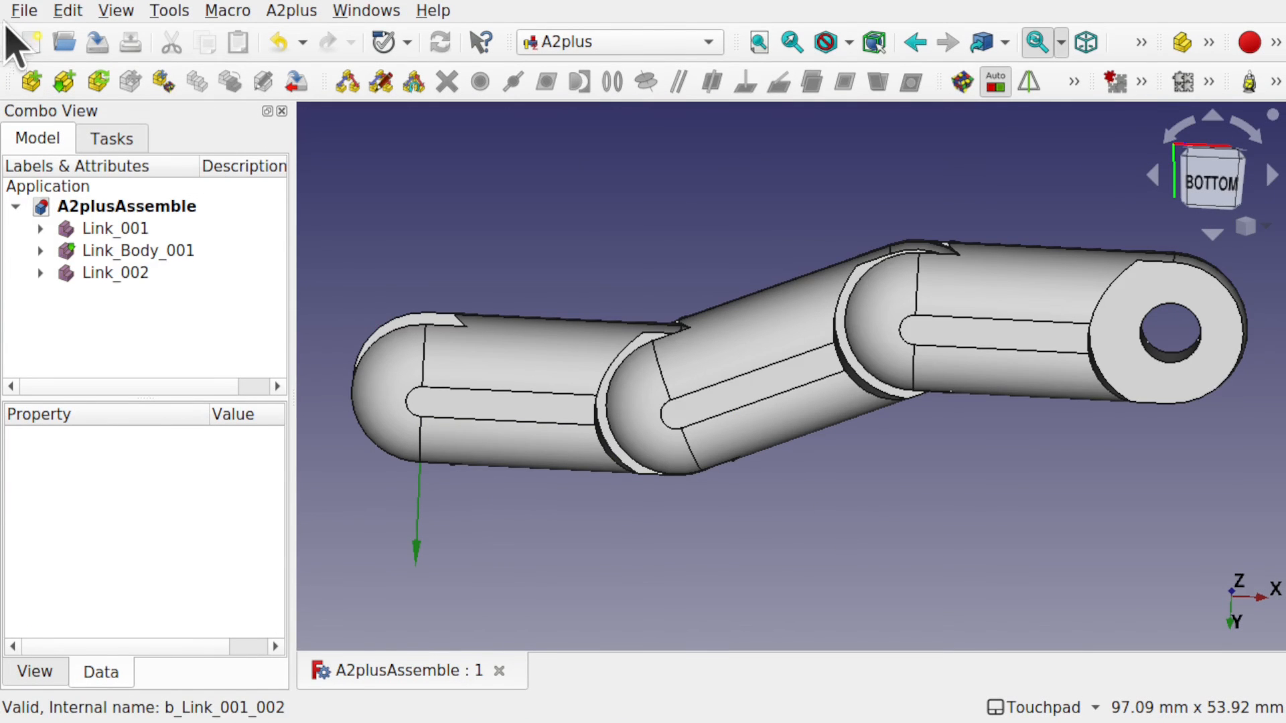
Import A2plusAssemble.stl and hide the three link parts so the mesh shows alone.
{"action": "left_click", "coordinate": [24, 10]}
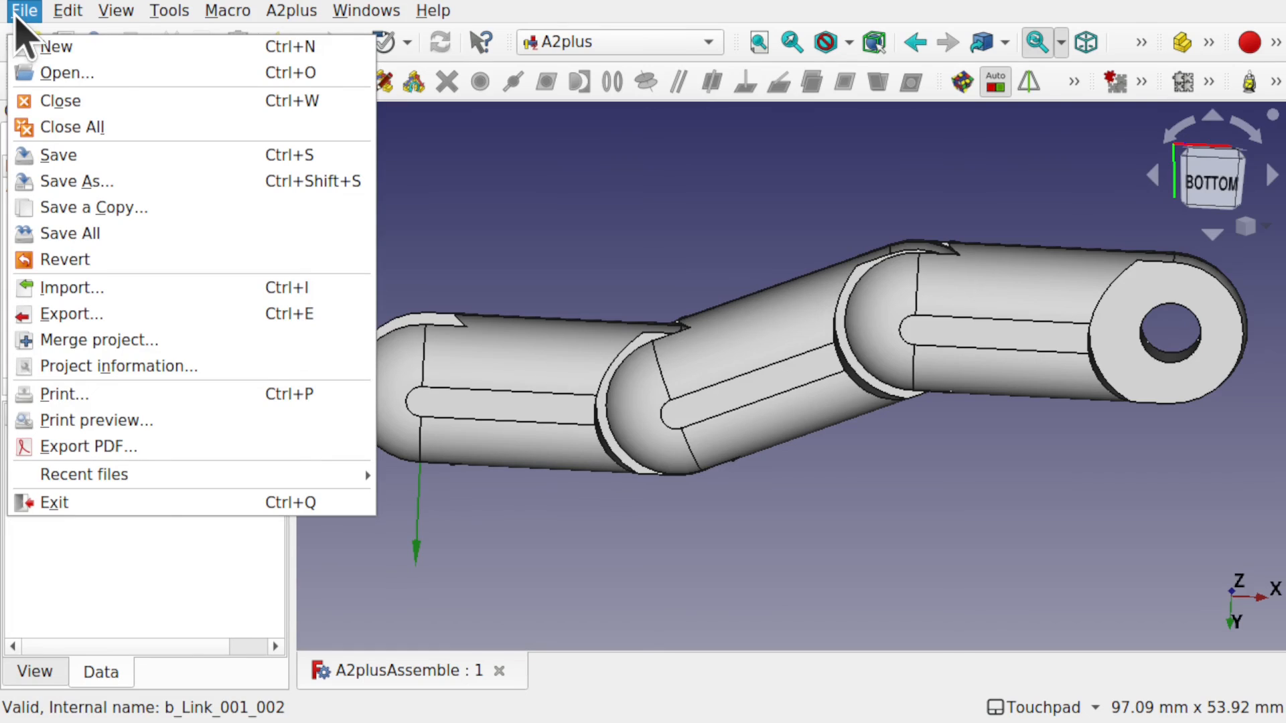
{"action": "left_click", "coordinate": [148, 289]}
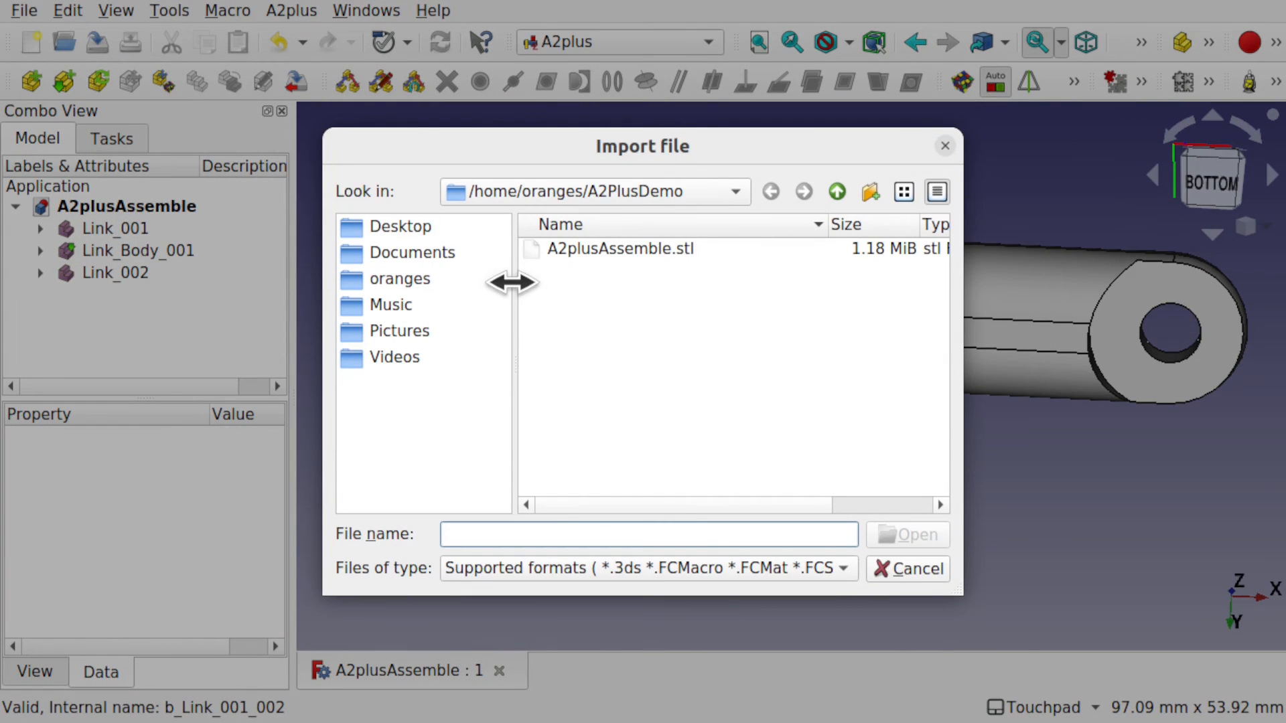
{"action": "double_click", "coordinate": [620, 248]}
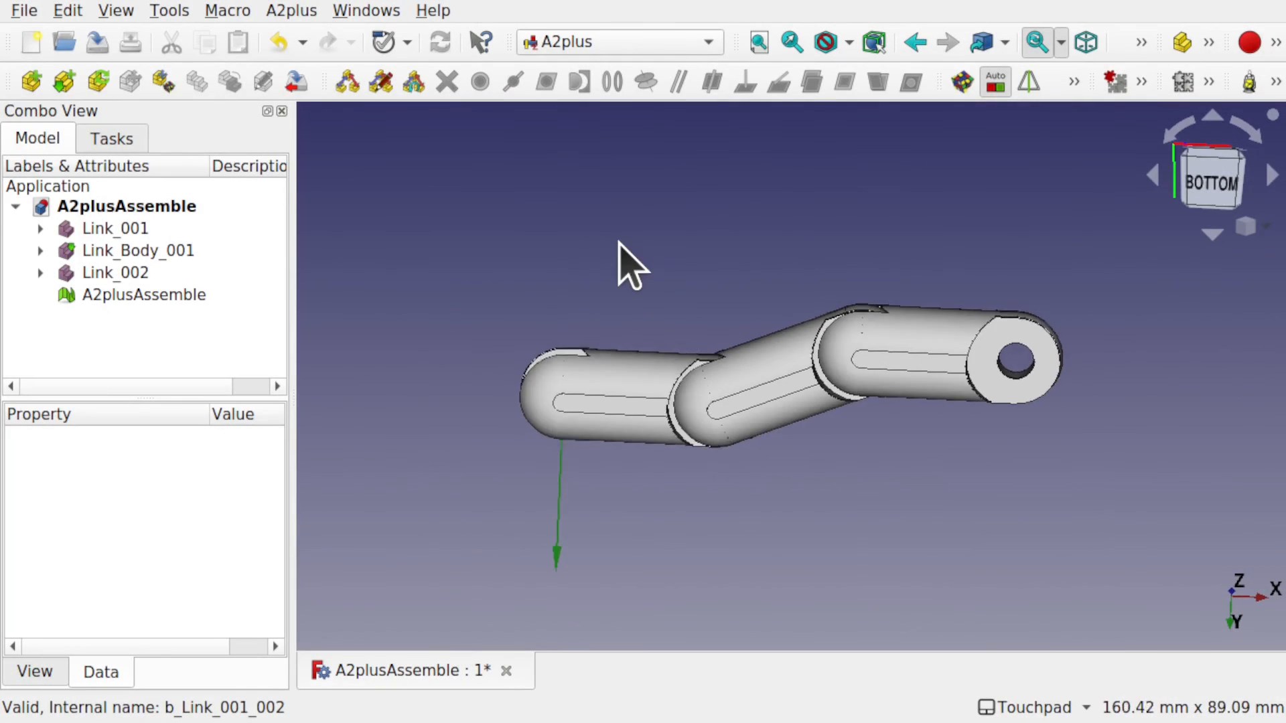
{"action": "left_click", "coordinate": [115, 228]}
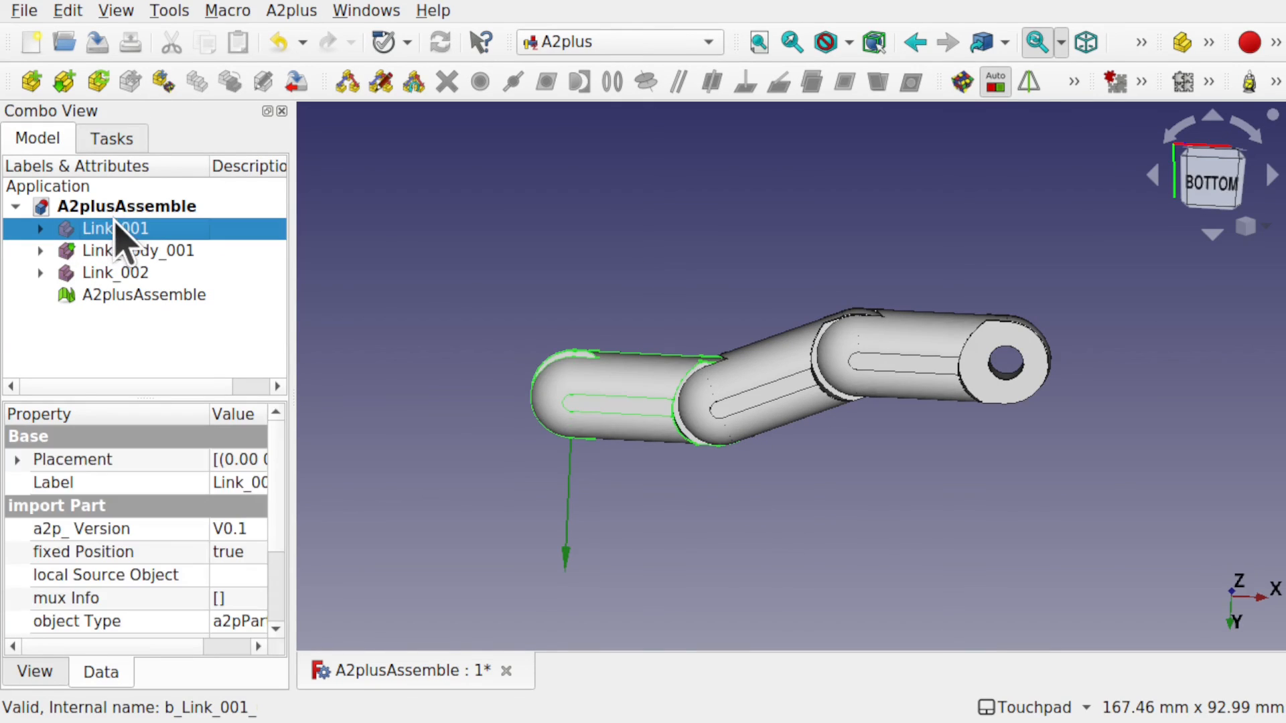
{"action": "left_click", "coordinate": [115, 273], "text": "shift"}
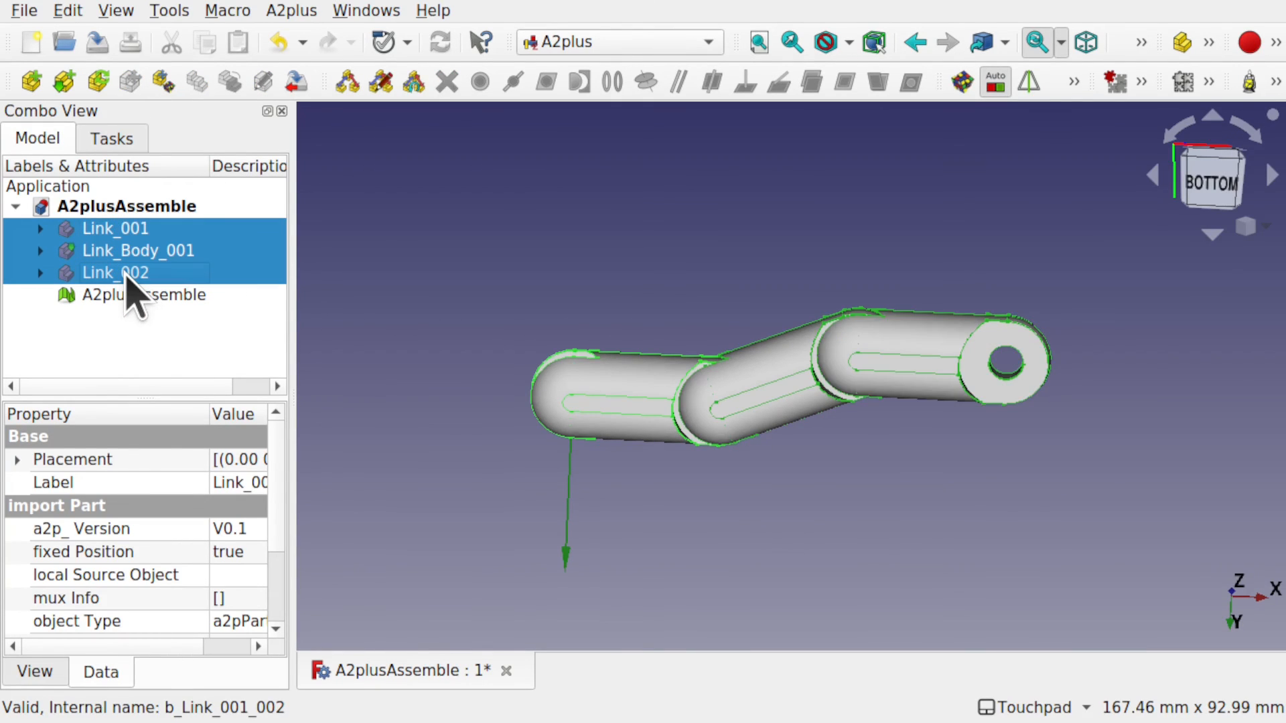
{"action": "key", "text": "space"}
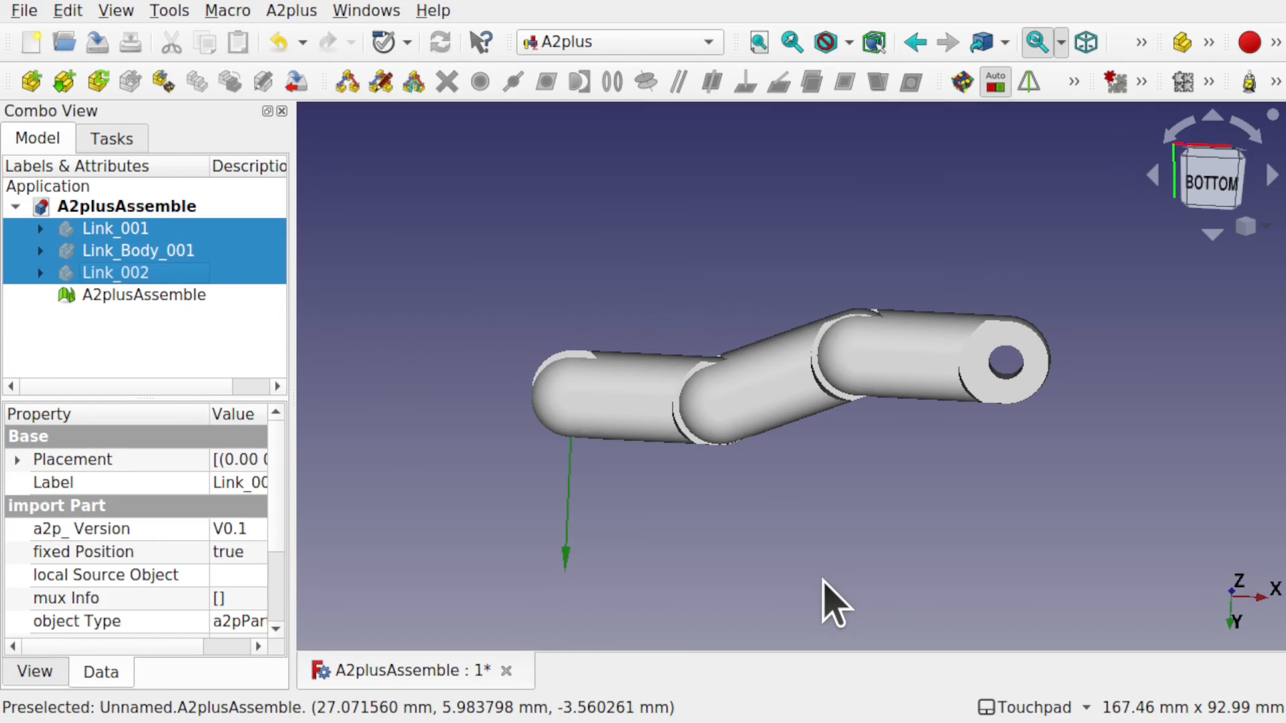
Inspect the imported A2plusAssemble mesh, then delete it from the document.
{"action": "left_click_drag", "start_coordinate": [817, 544], "coordinate": [850, 434], "text": "alt"}
{"action": "scroll", "coordinate": [864, 447], "scroll_direction": "up", "scroll_amount": 5}
{"action": "scroll", "coordinate": [851, 445], "scroll_direction": "down", "scroll_amount": 2}
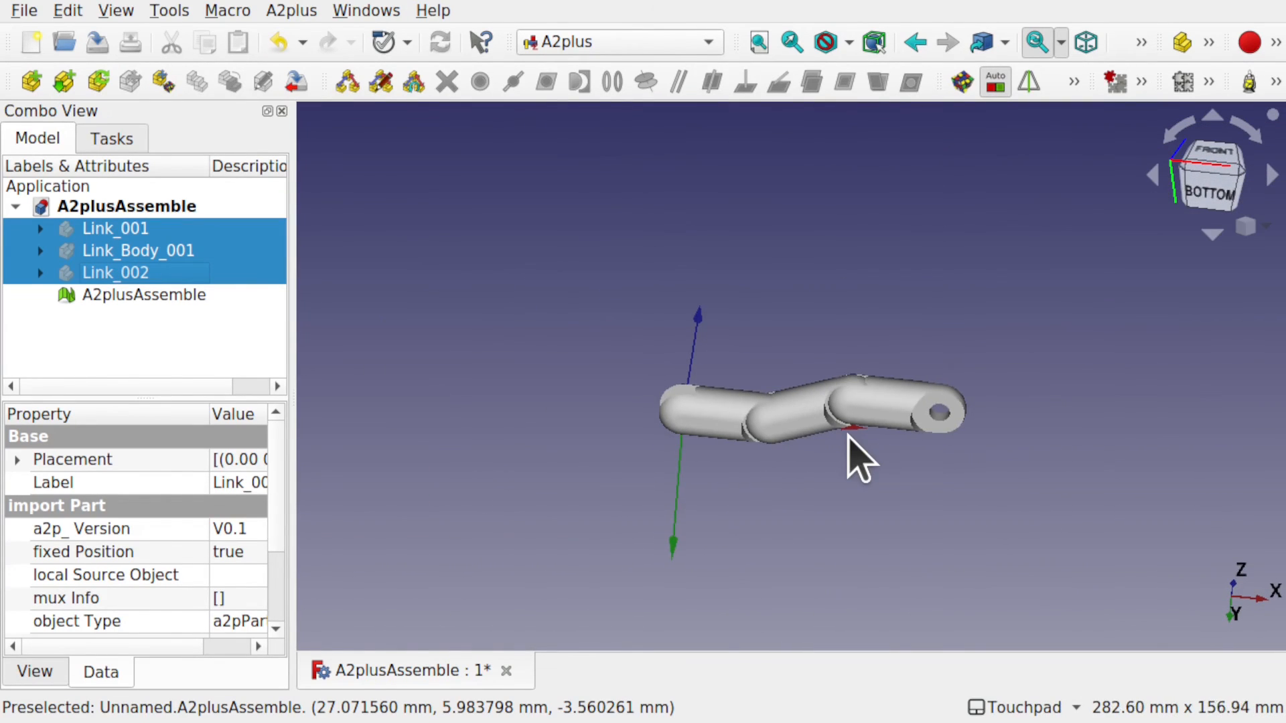
{"action": "left_click", "coordinate": [168, 297]}
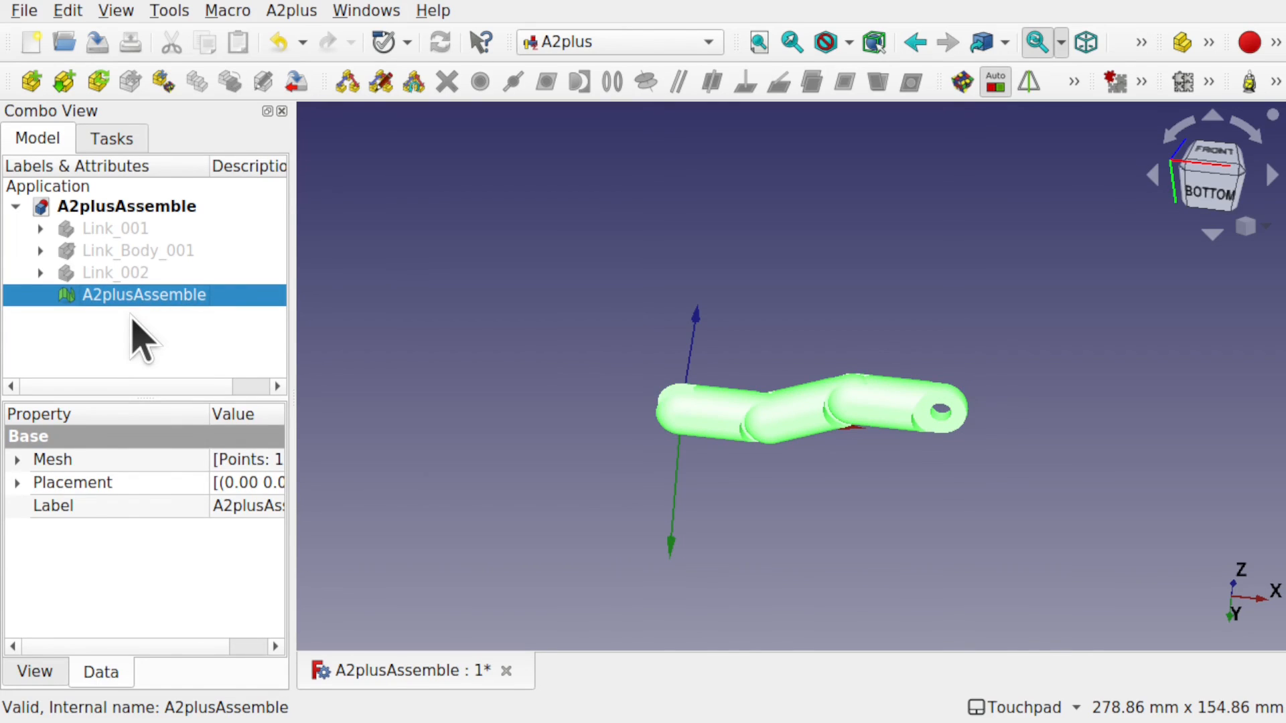
{"action": "key", "text": "Delete"}
Show Link_001, Link_Body_001 and Link_002 again, then clear the selection.
{"action": "left_click", "coordinate": [129, 235]}
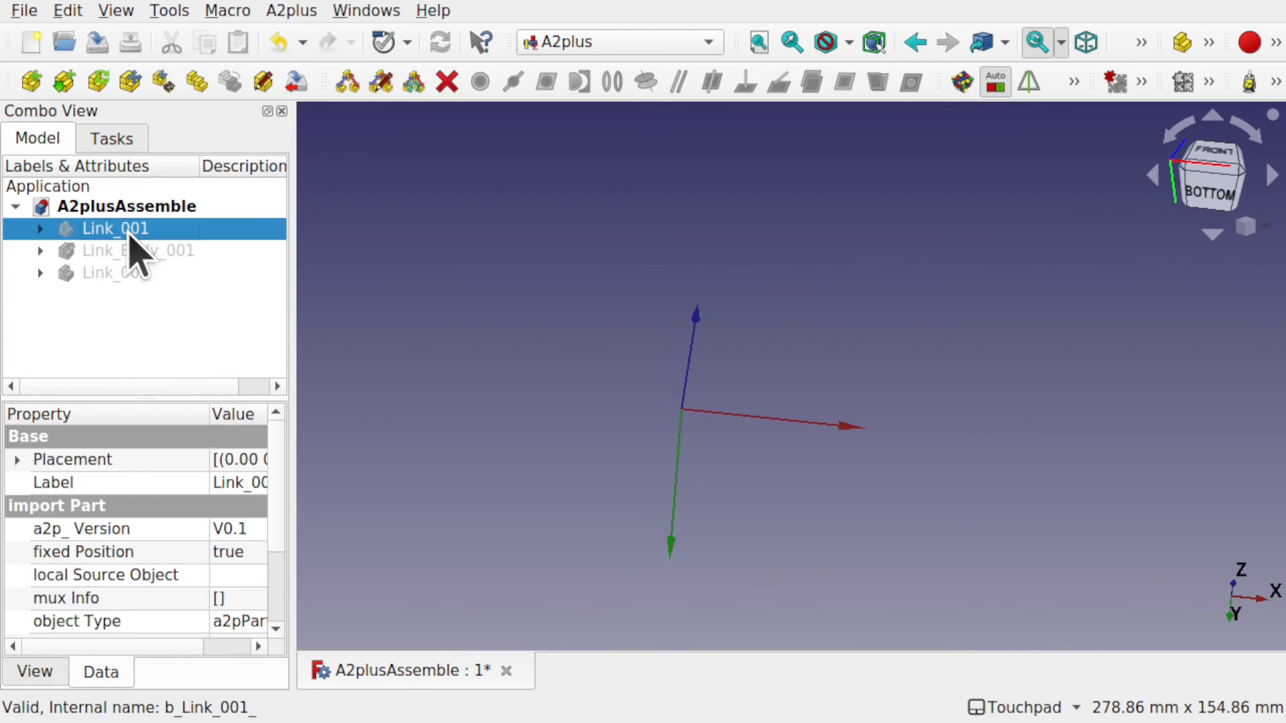
{"action": "left_click", "coordinate": [129, 253]}
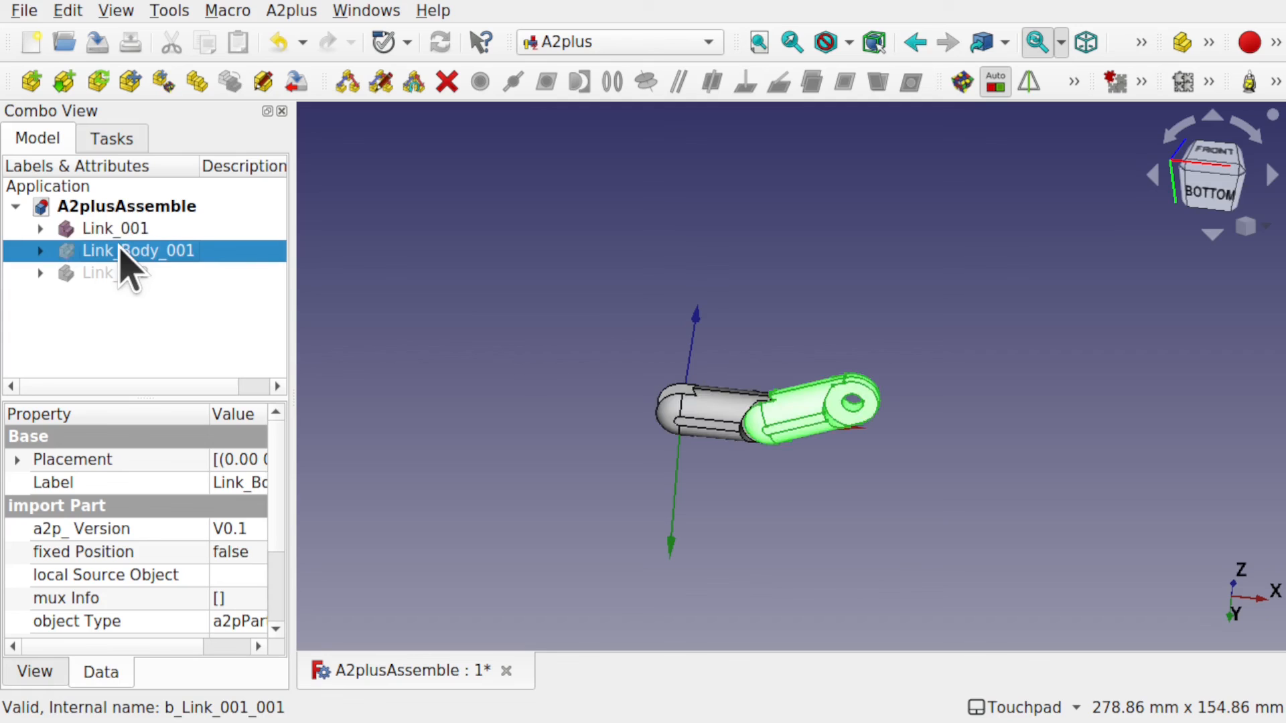
{"action": "left_click", "coordinate": [116, 271]}
{"action": "key", "text": "space"}
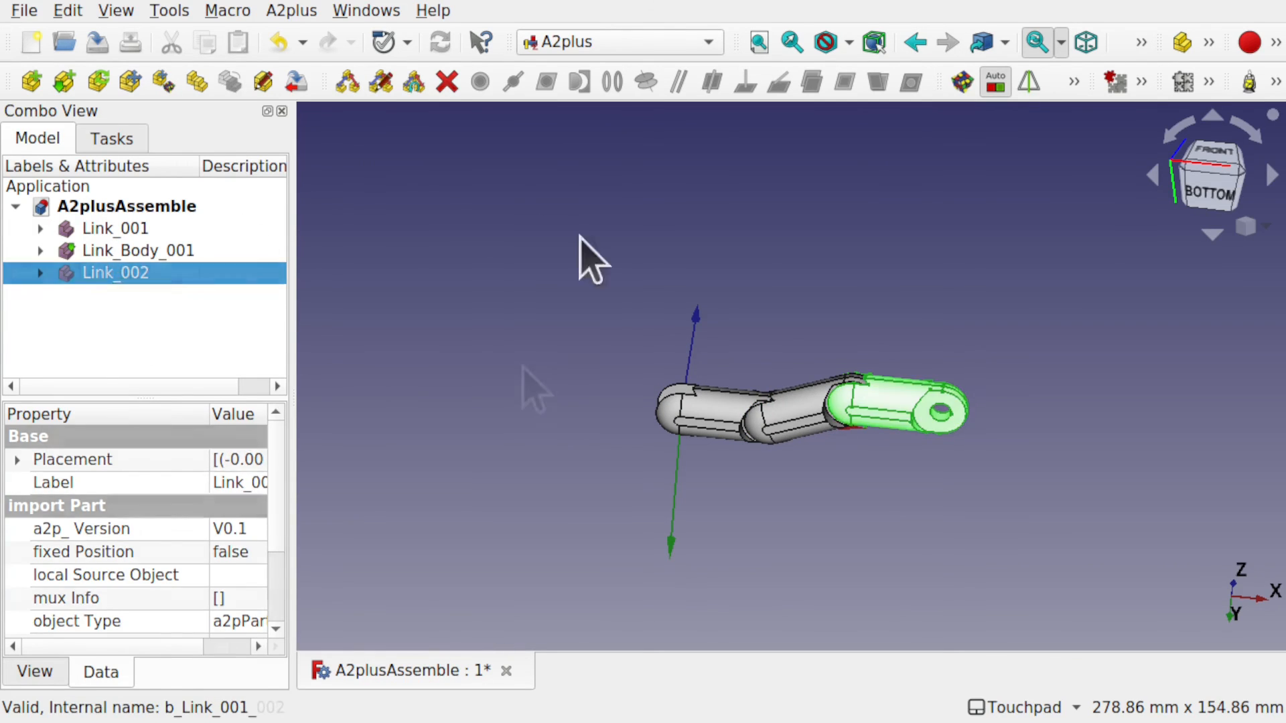
{"action": "left_click", "coordinate": [596, 392]}
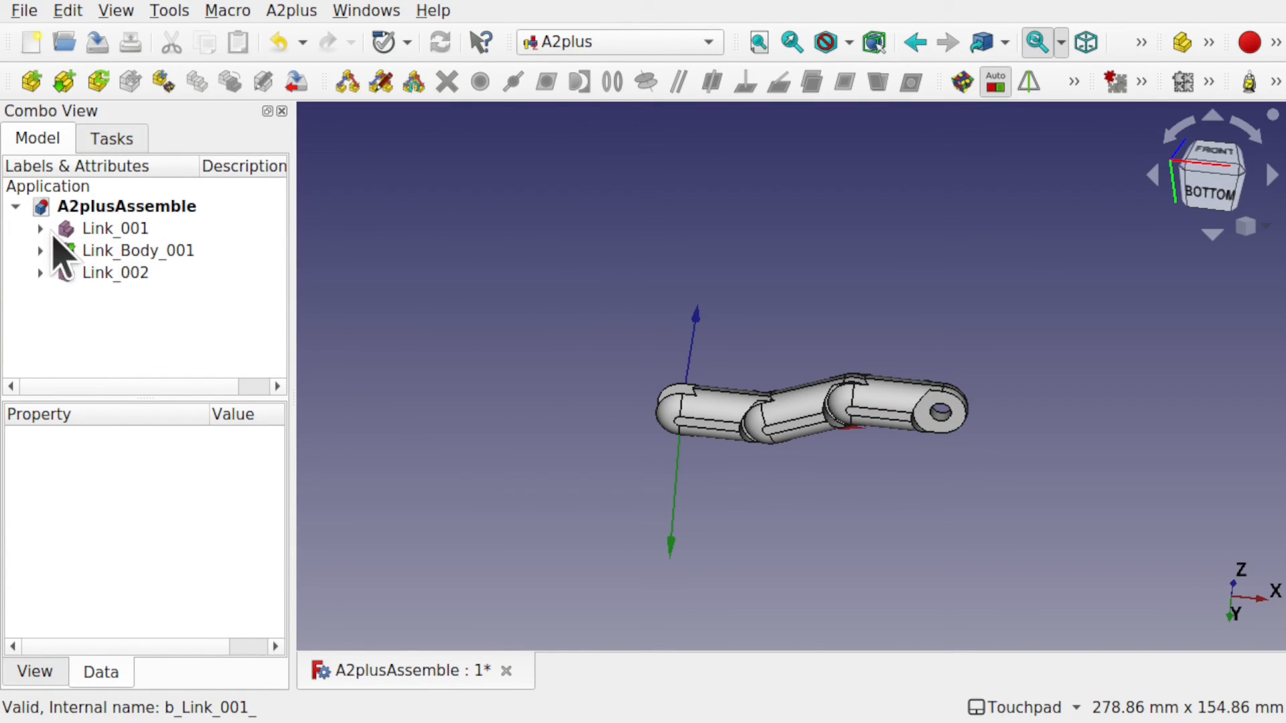
Expand the three links, widen the model tree and select circularEdge_001__Link_001.
{"action": "left_click", "coordinate": [41, 229]}
{"action": "left_click", "coordinate": [40, 272]}
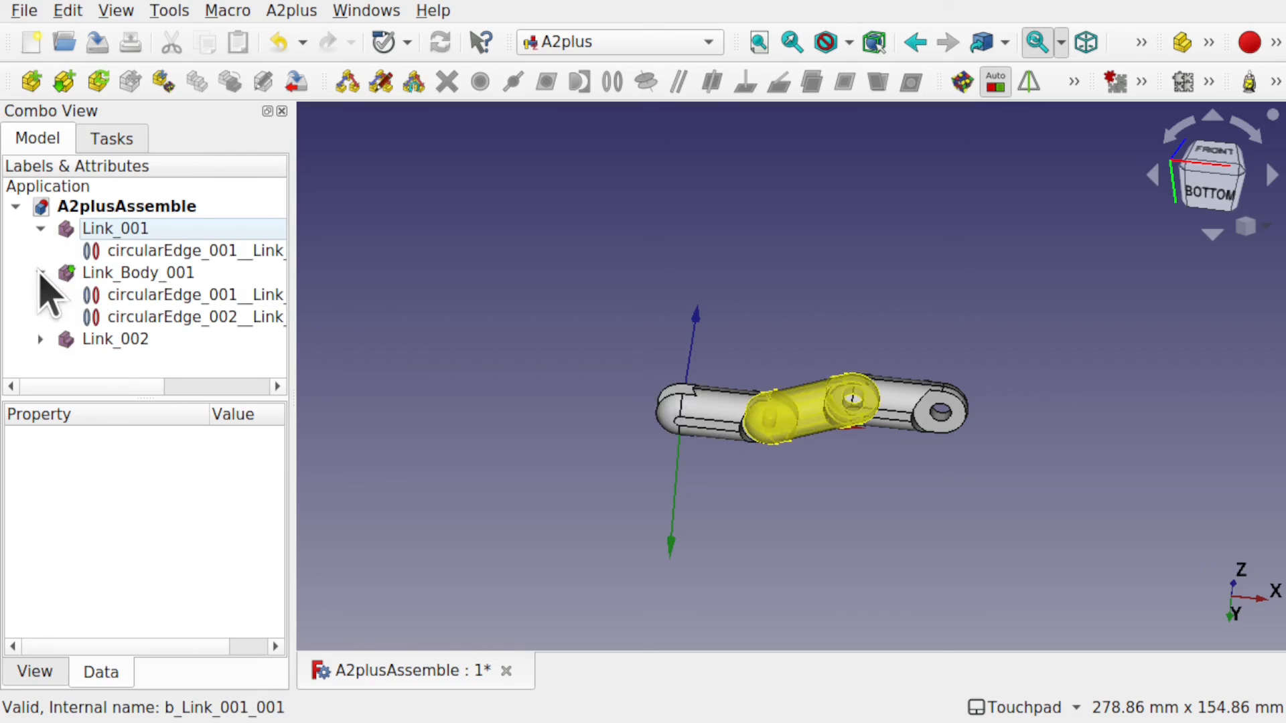
{"action": "left_click", "coordinate": [40, 340]}
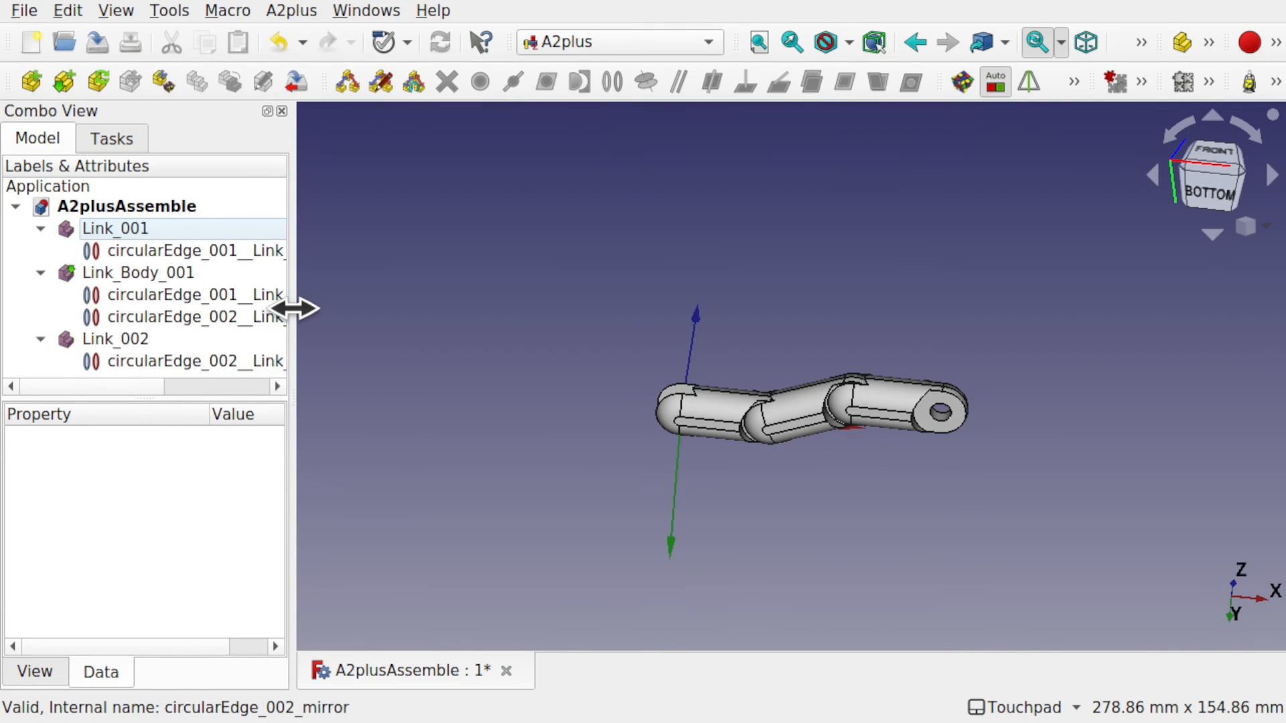
{"action": "left_click_drag", "start_coordinate": [293, 310], "coordinate": [416, 296]}
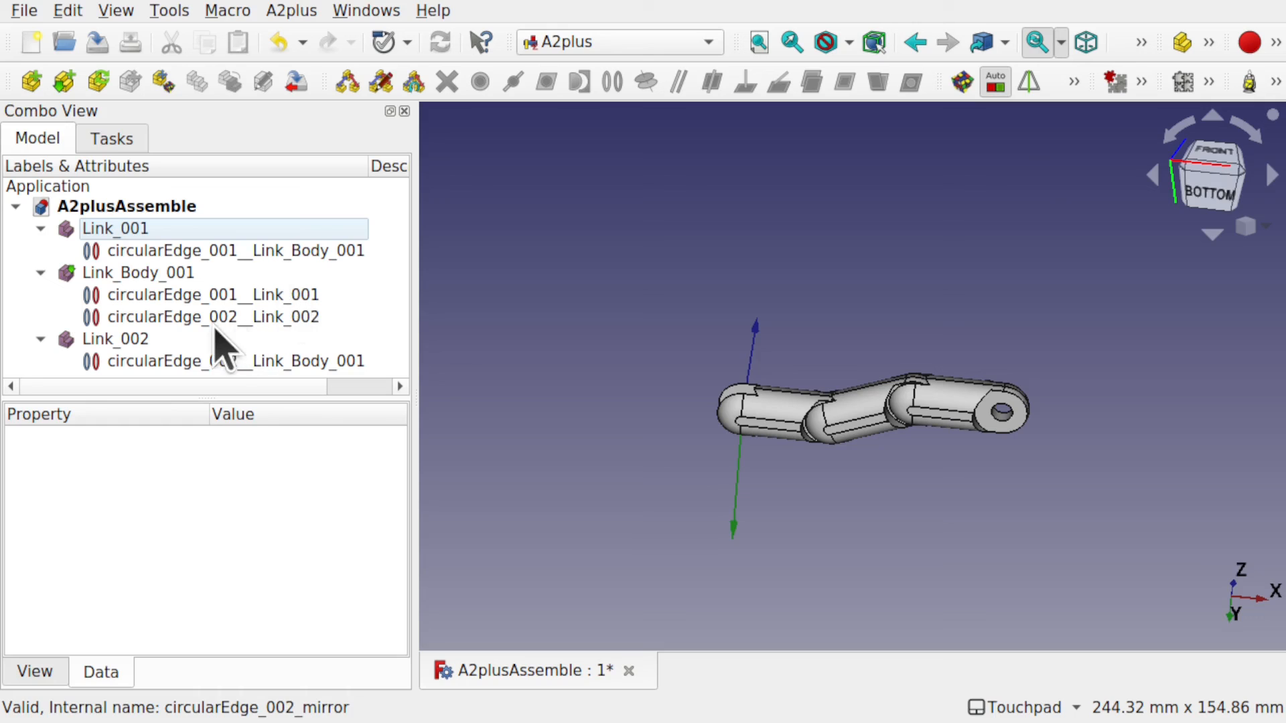
{"action": "left_click", "coordinate": [238, 296]}
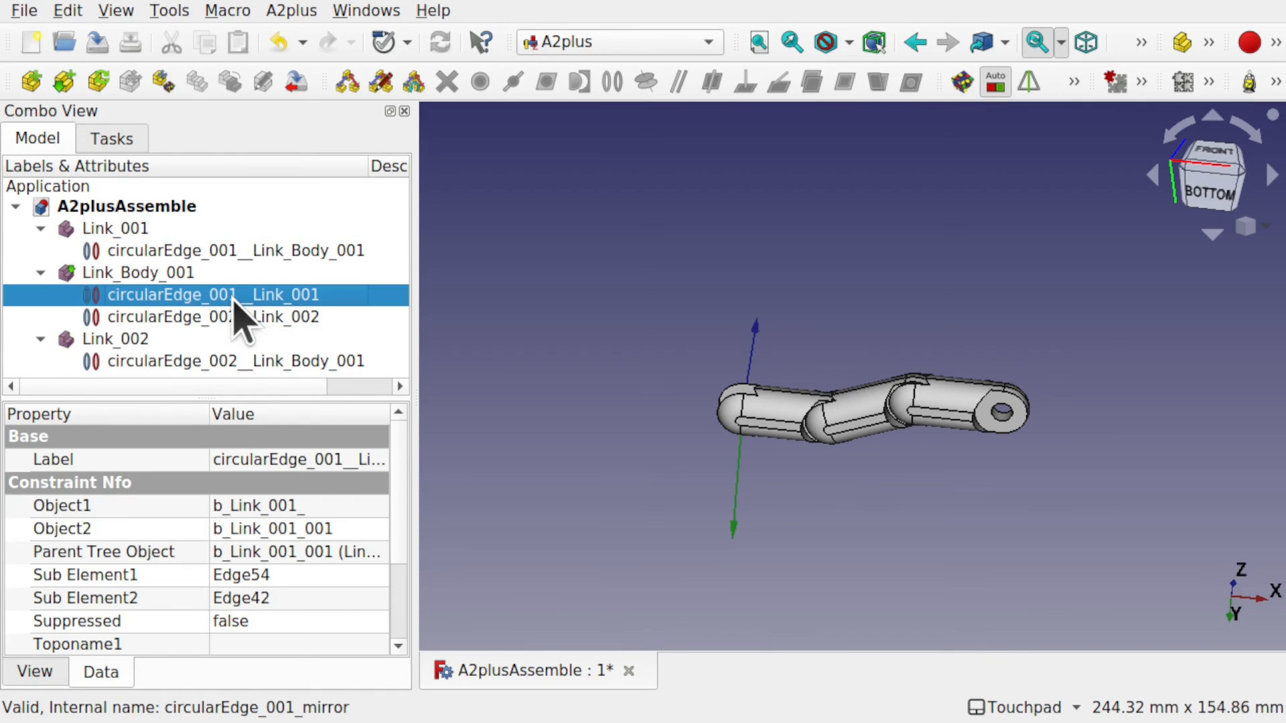
Highlight both parts joined by circularEdge_001__Link_001 using A2plus's highlight command.
{"action": "left_click", "coordinate": [307, 17]}
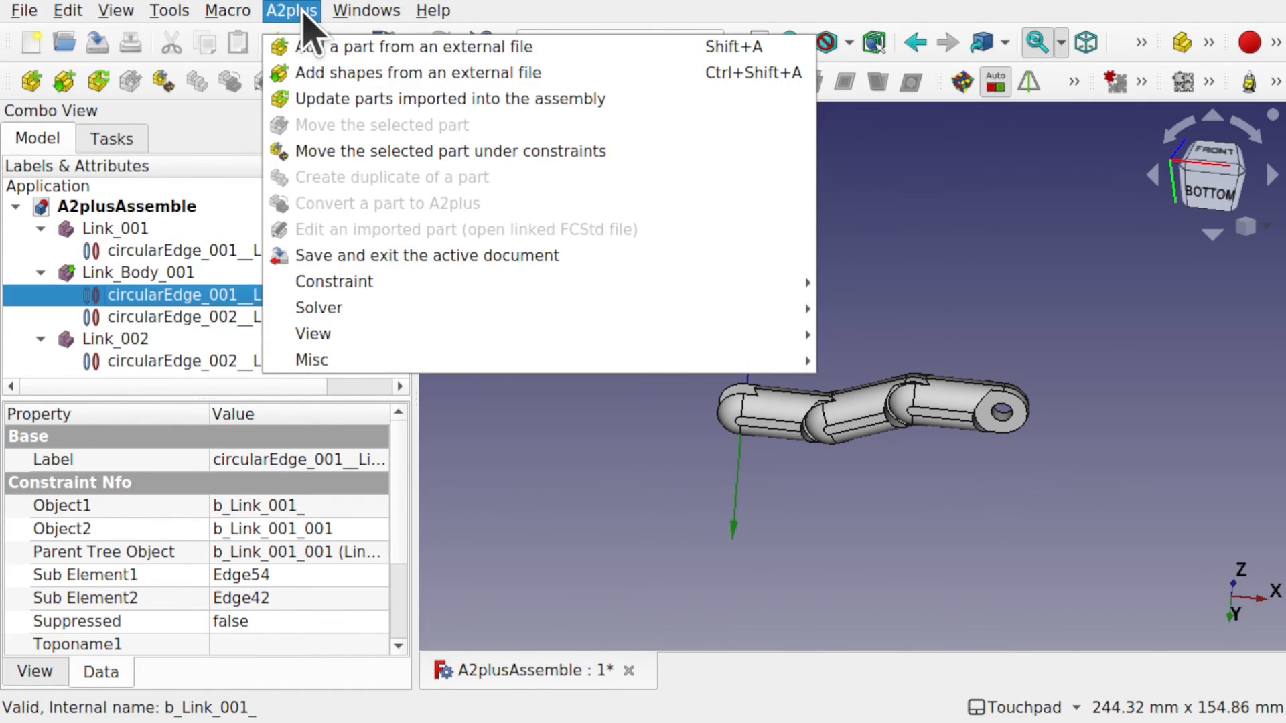
{"action": "mouse_move", "coordinate": [396, 339]}
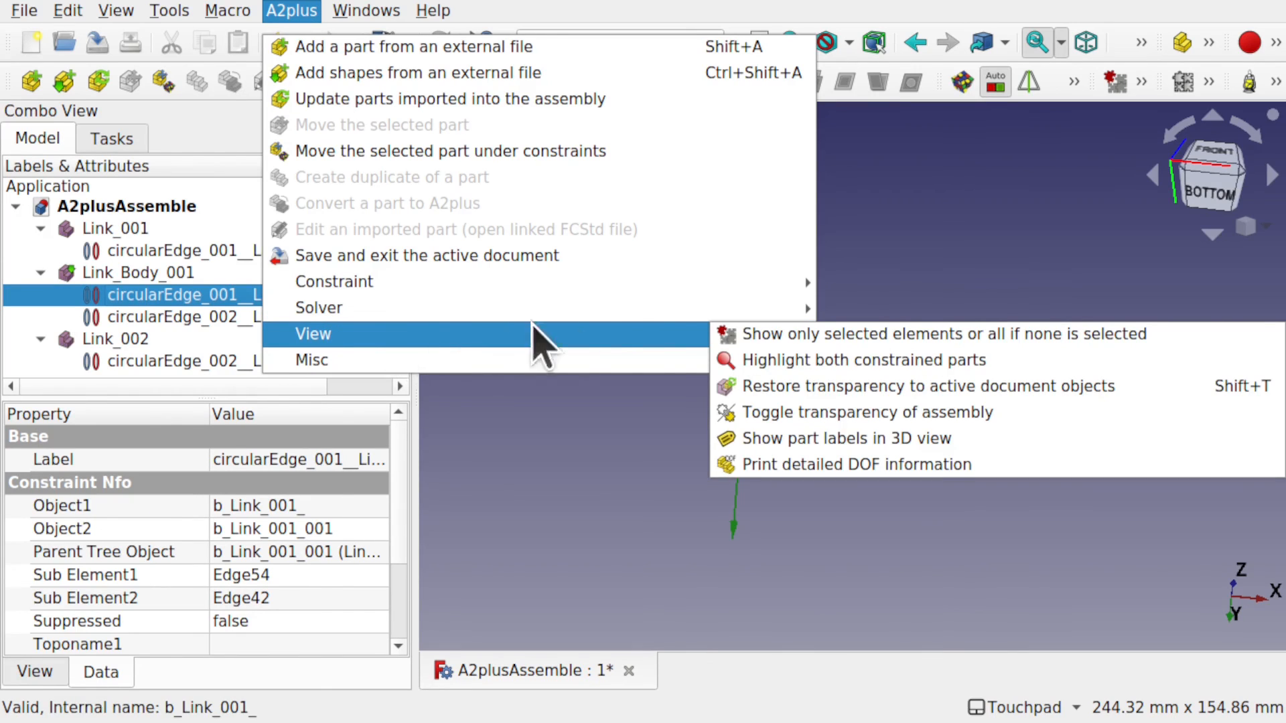
{"action": "left_click", "coordinate": [836, 362]}
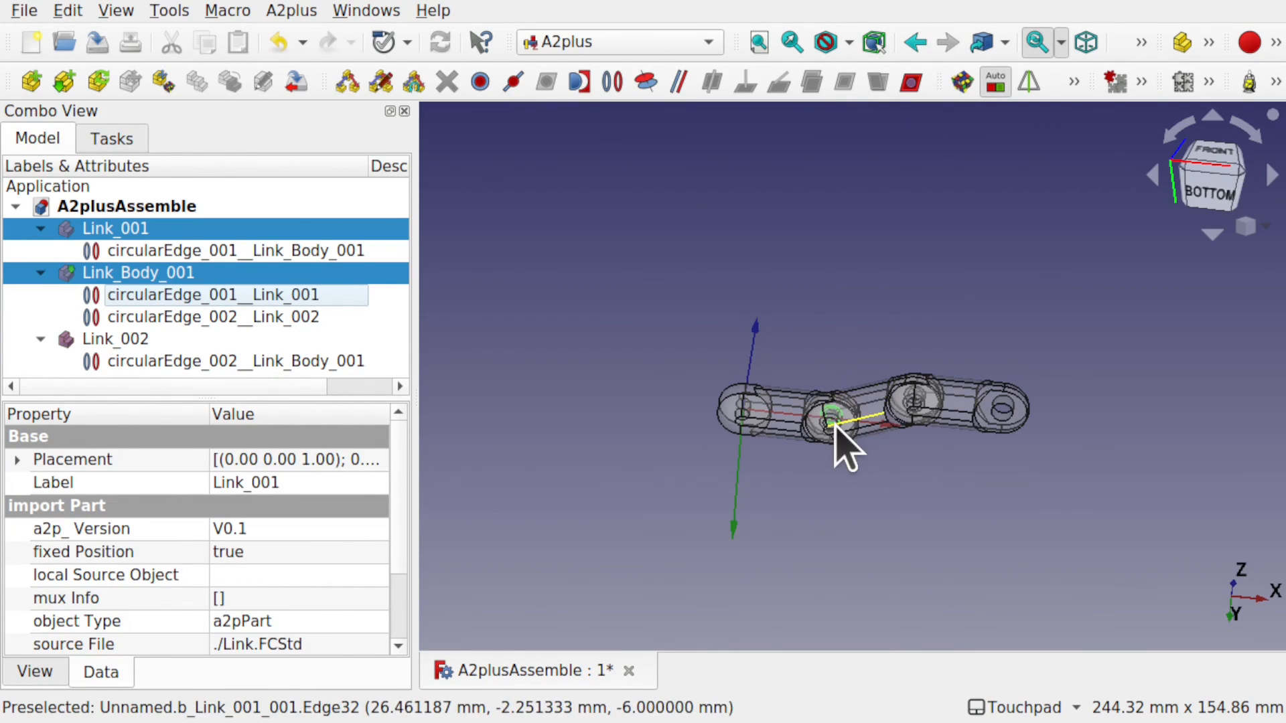
{"action": "scroll", "coordinate": [846, 442], "scroll_direction": "up", "scroll_amount": 6}
{"action": "scroll", "coordinate": [840, 442], "scroll_direction": "up", "scroll_amount": 1}
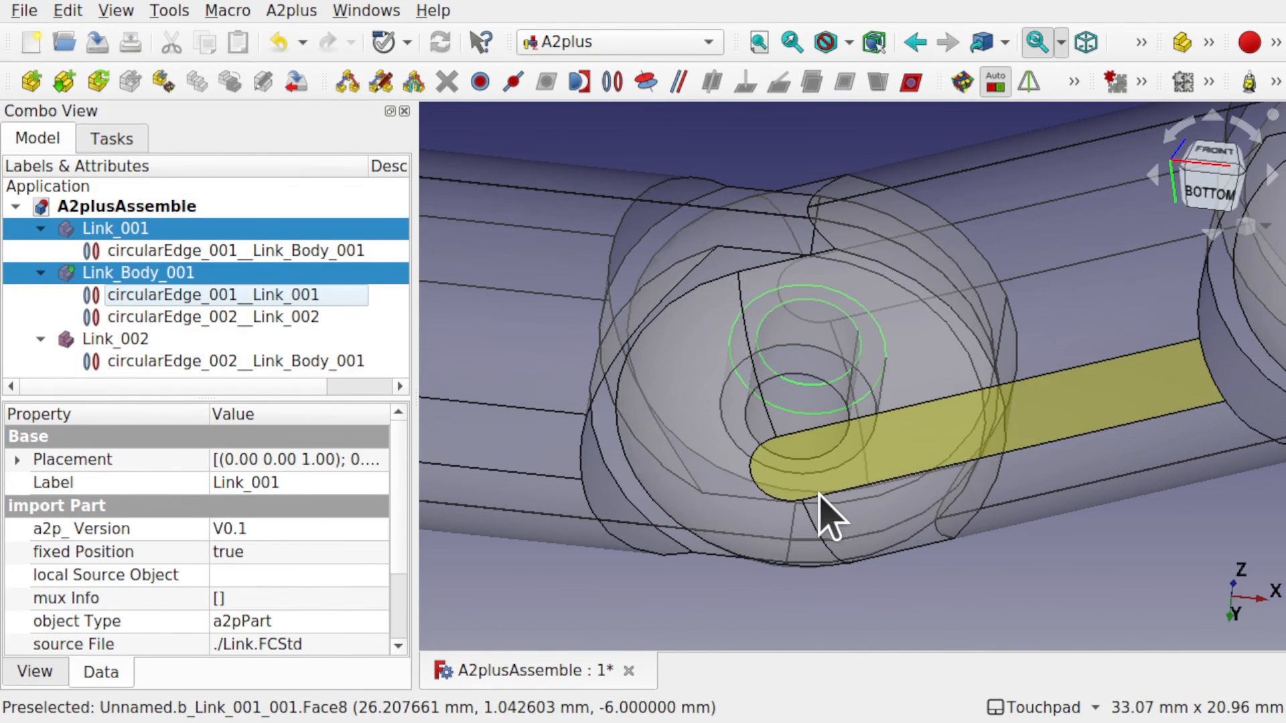
Orbit, zoom and pan around the pin joint to inspect it from several angles.
{"action": "middle_click_drag", "start_coordinate": [921, 497], "coordinate": [940, 557]}
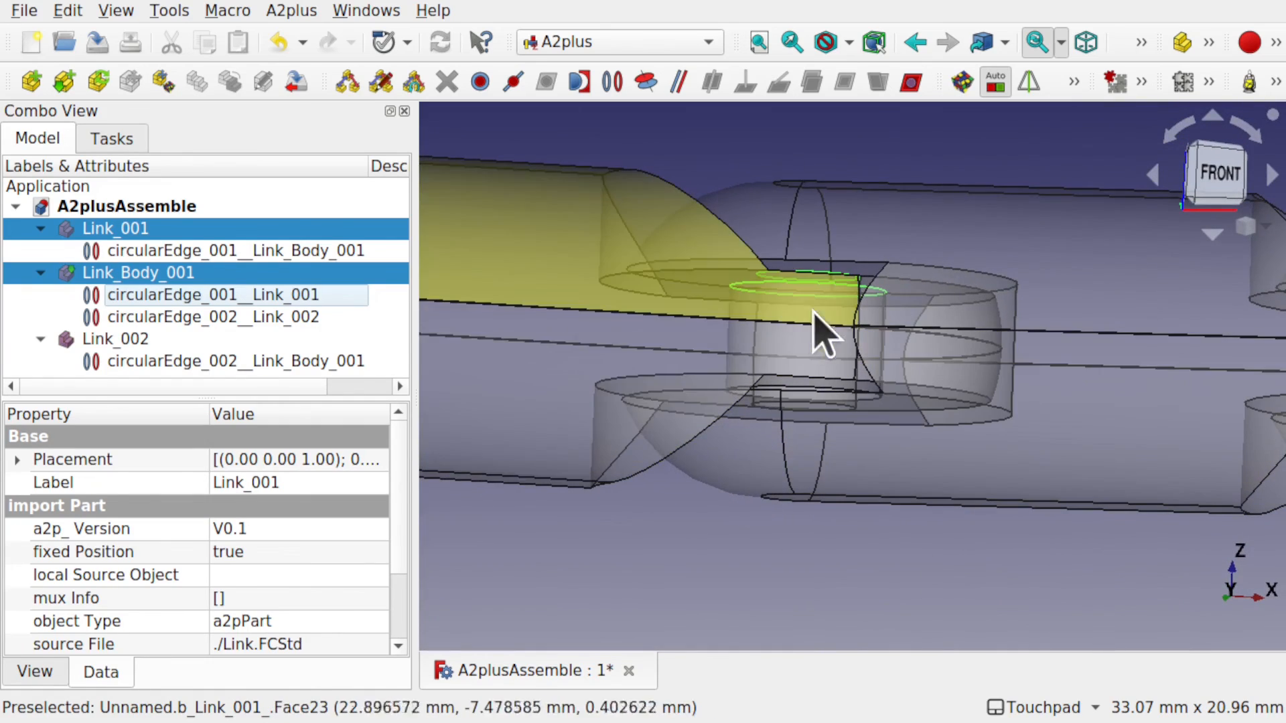
{"action": "scroll", "coordinate": [845, 308], "scroll_direction": "up", "scroll_amount": 5}
{"action": "scroll", "coordinate": [846, 308], "scroll_direction": "down", "scroll_amount": 1}
{"action": "middle_click_drag", "start_coordinate": [846, 302], "coordinate": [978, 394]}
{"action": "scroll", "coordinate": [847, 270], "scroll_direction": "down", "scroll_amount": 5}
{"action": "scroll", "coordinate": [981, 405], "scroll_direction": "down", "scroll_amount": 3}
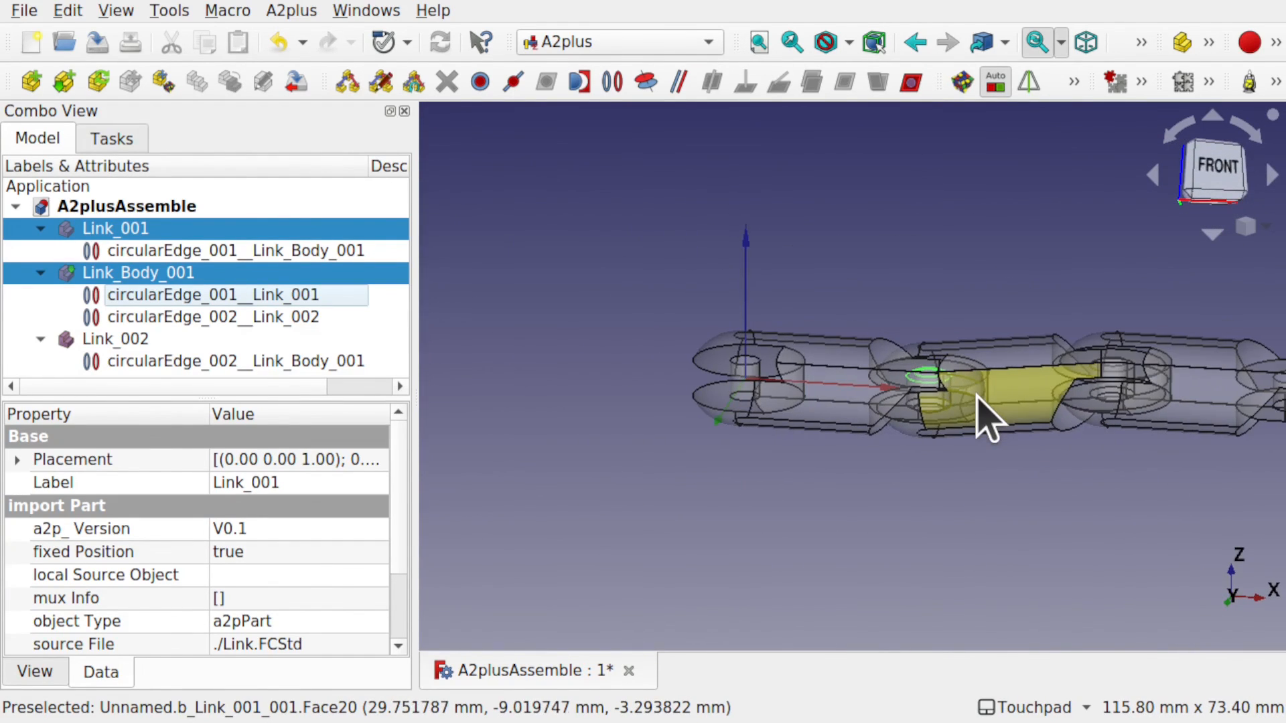
{"action": "middle_click_drag", "start_coordinate": [913, 468], "coordinate": [948, 434]}
{"action": "middle_click_drag", "start_coordinate": [1018, 462], "coordinate": [782, 478], "text": "shift"}
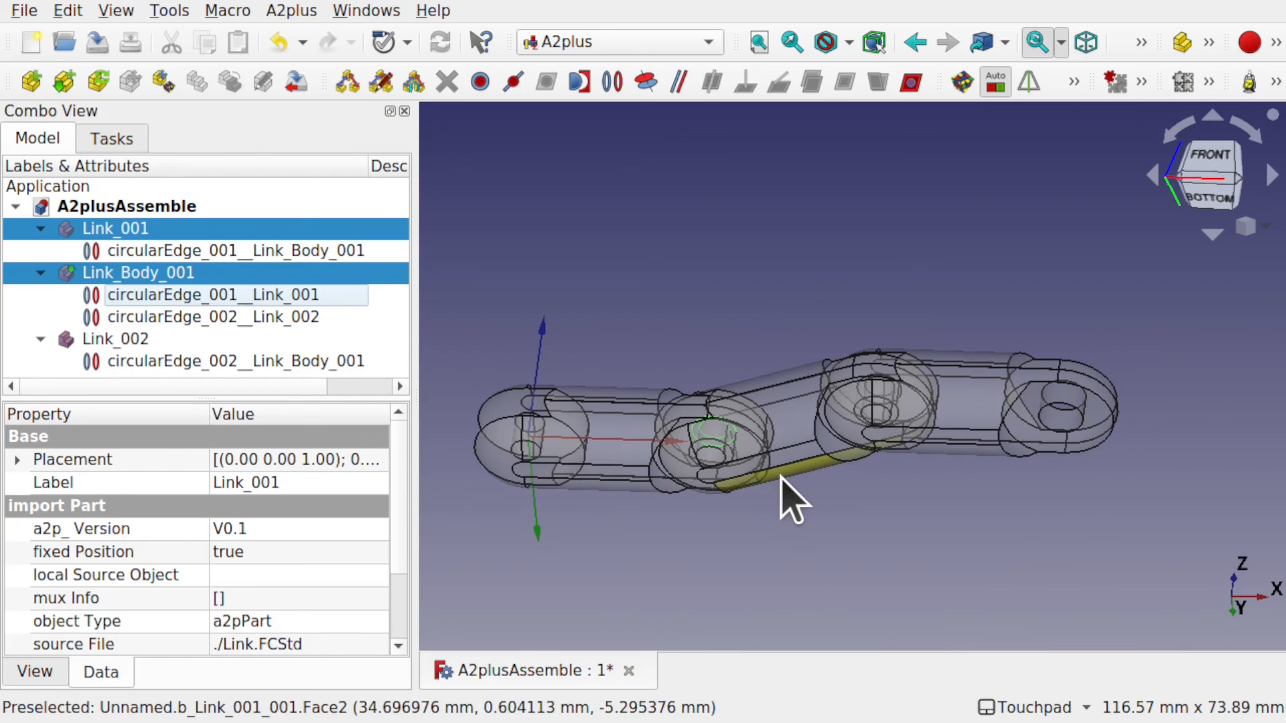
{"action": "middle_click_drag", "start_coordinate": [859, 434], "coordinate": [847, 493], "text": "alt"}
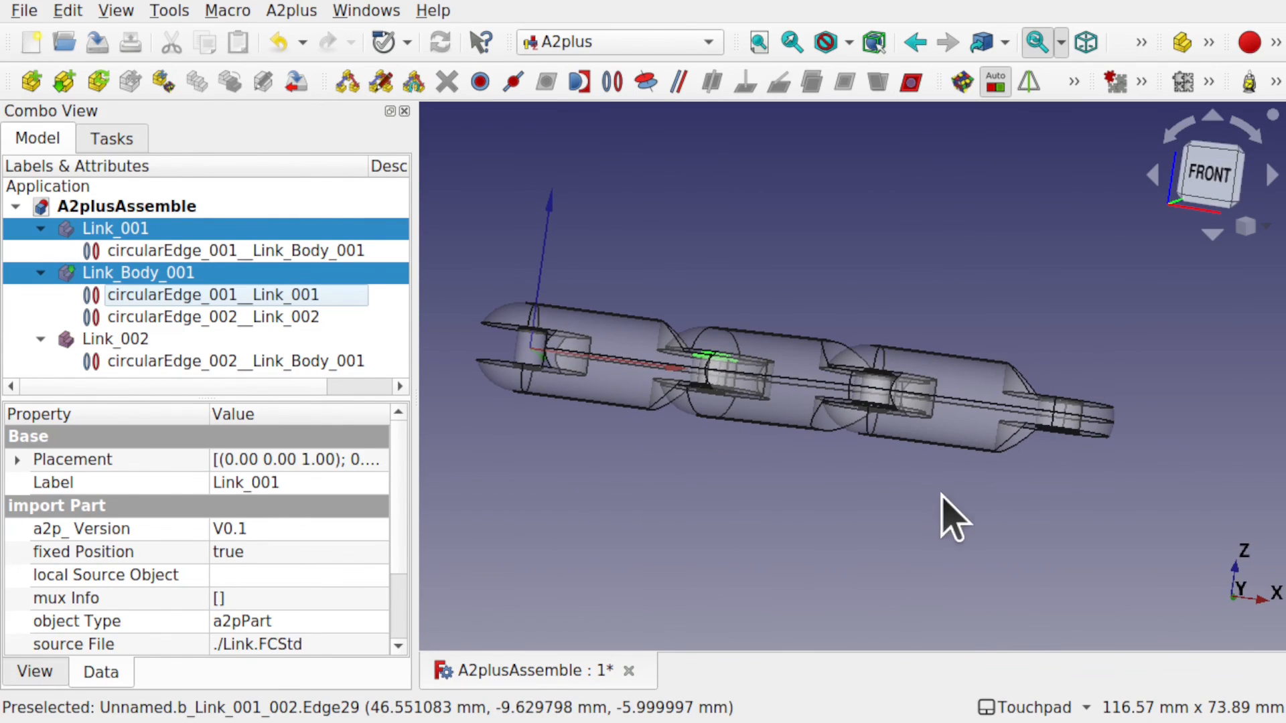
{"action": "middle_click_drag", "start_coordinate": [933, 425], "coordinate": [797, 238], "text": "alt"}
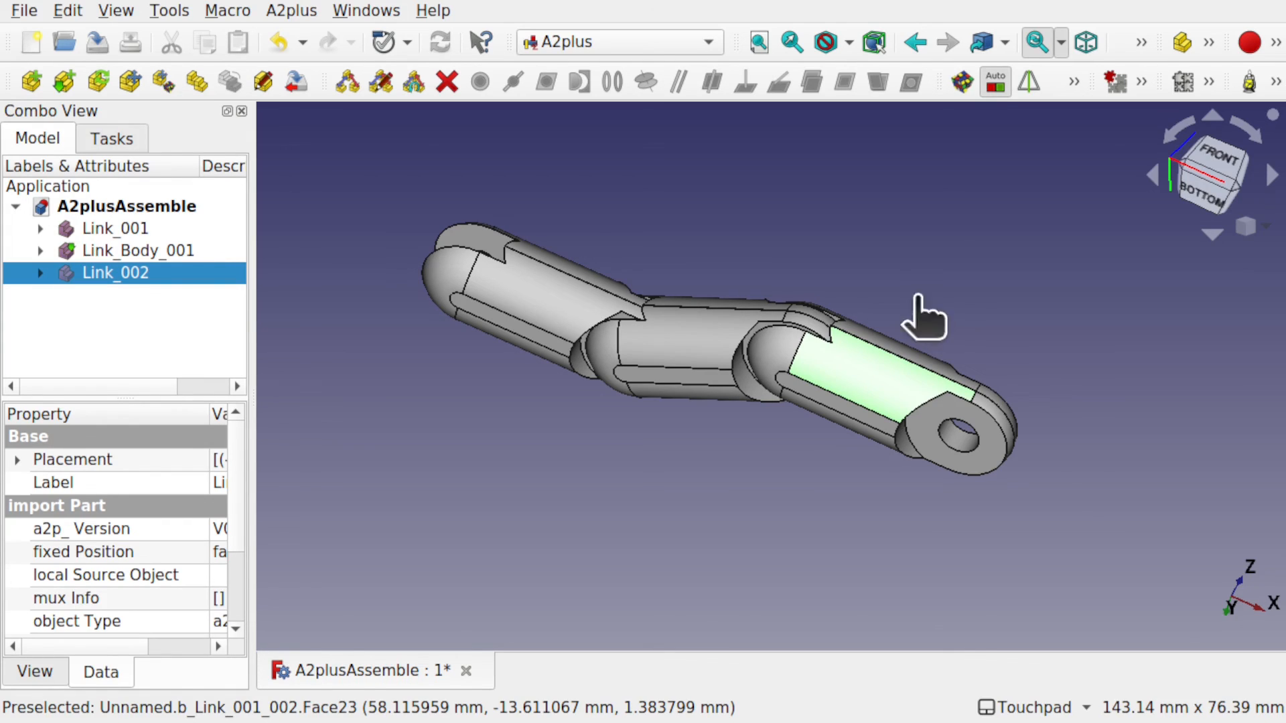
Release Link_002 at its new swung angle about the pin.
{"action": "left_click", "coordinate": [918, 296]}
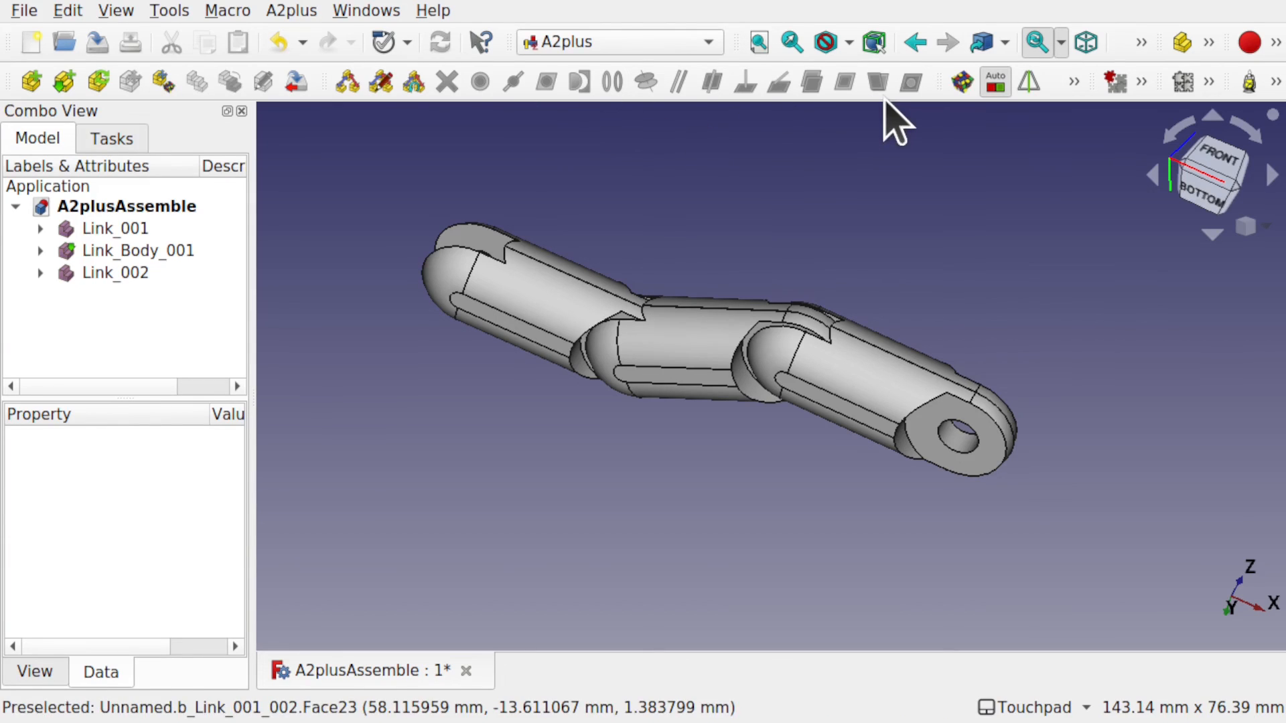